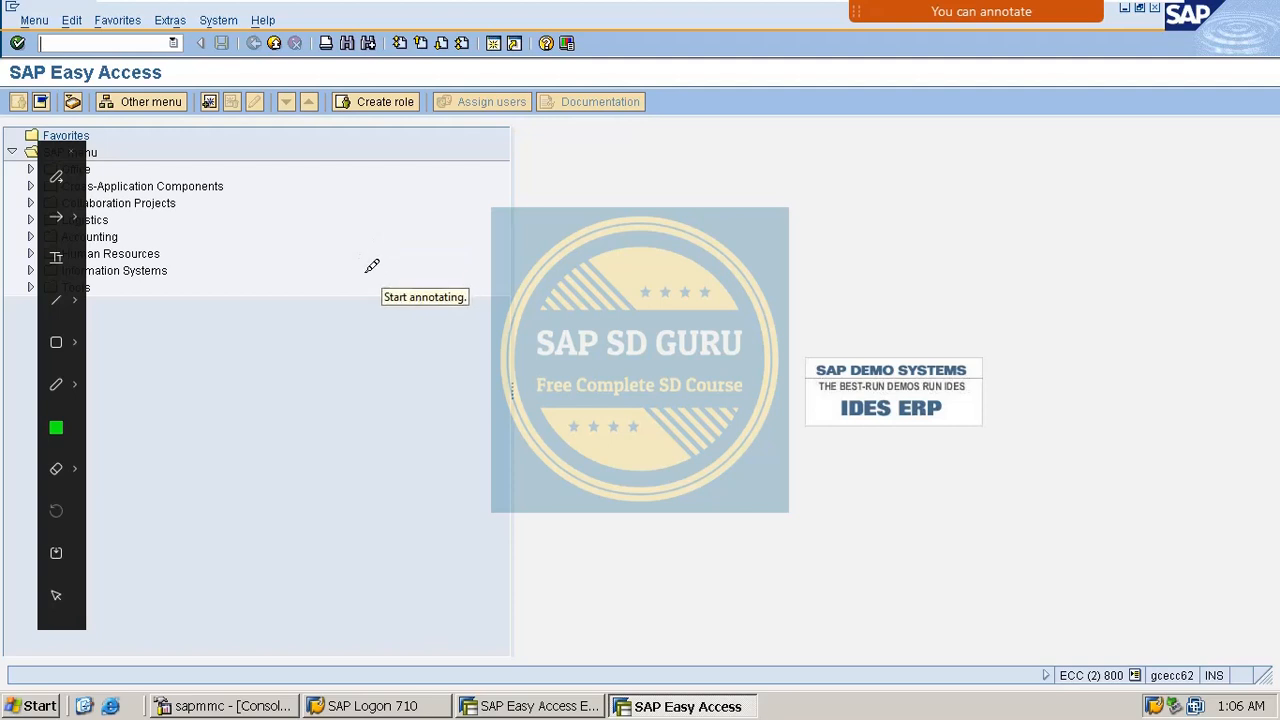
Handwrite 'Cash a/c determination' over the screen, box 'Cash a/c', then clear the annotations.
{"action": "mouse_move", "coordinate": [384, 258]}
{"action": "left_mouse_down"}
{"action": "mouse_move", "coordinate": [358, 279]}
{"action": "mouse_move", "coordinate": [400, 291]}
{"action": "mouse_move", "coordinate": [452, 236]}
{"action": "mouse_move", "coordinate": [452, 272]}
{"action": "left_mouse_up"}
{"action": "left_click_drag", "start_coordinate": [470, 218], "coordinate": [514, 262]}
{"action": "mouse_move", "coordinate": [560, 224]}
{"action": "left_mouse_down"}
{"action": "mouse_move", "coordinate": [573, 257]}
{"action": "mouse_move", "coordinate": [605, 226]}
{"action": "mouse_move", "coordinate": [555, 262]}
{"action": "left_mouse_up"}
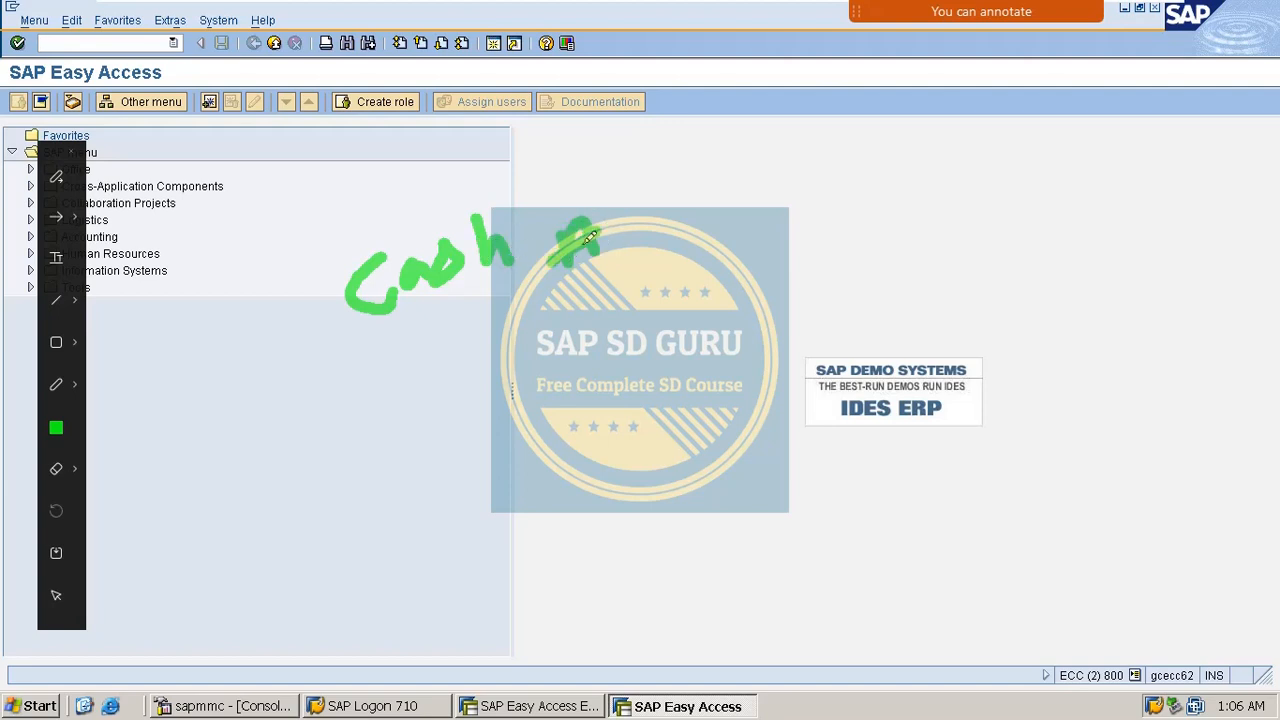
{"action": "left_click_drag", "start_coordinate": [640, 185], "coordinate": [618, 268]}
{"action": "left_click_drag", "start_coordinate": [670, 236], "coordinate": [664, 258]}
{"action": "left_click_drag", "start_coordinate": [788, 184], "coordinate": [780, 234]}
{"action": "left_click", "coordinate": [840, 188]}
{"action": "left_click_drag", "start_coordinate": [850, 182], "coordinate": [846, 214]}
{"action": "left_click_drag", "start_coordinate": [898, 145], "coordinate": [882, 230]}
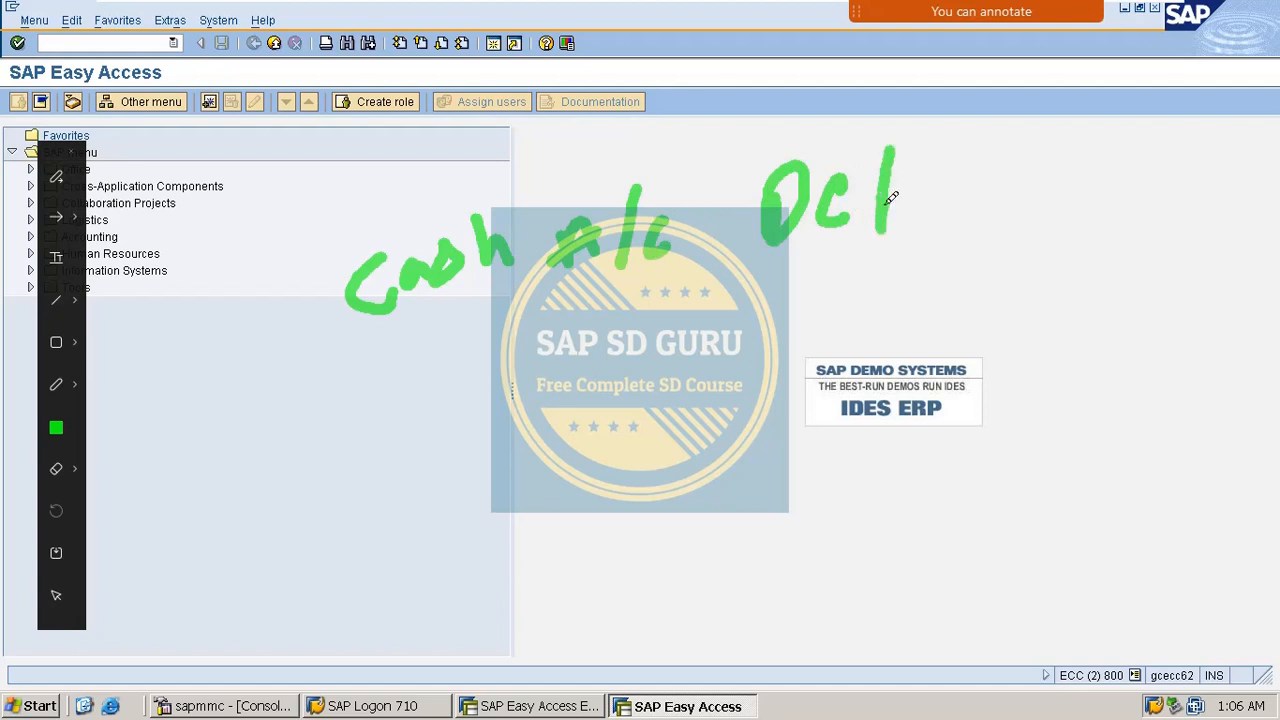
{"action": "mouse_move", "coordinate": [870, 186]}
{"action": "left_mouse_down"}
{"action": "mouse_move", "coordinate": [920, 166]}
{"action": "mouse_move", "coordinate": [918, 188]}
{"action": "mouse_move", "coordinate": [948, 166]}
{"action": "left_mouse_up"}
{"action": "mouse_move", "coordinate": [970, 212]}
{"action": "left_mouse_down"}
{"action": "mouse_move", "coordinate": [997, 171]}
{"action": "mouse_move", "coordinate": [1006, 189]}
{"action": "mouse_move", "coordinate": [1046, 176]}
{"action": "left_mouse_up"}
{"action": "left_click_drag", "start_coordinate": [343, 408], "coordinate": [844, 194]}
{"action": "left_click_drag", "start_coordinate": [548, 325], "coordinate": [384, 393]}
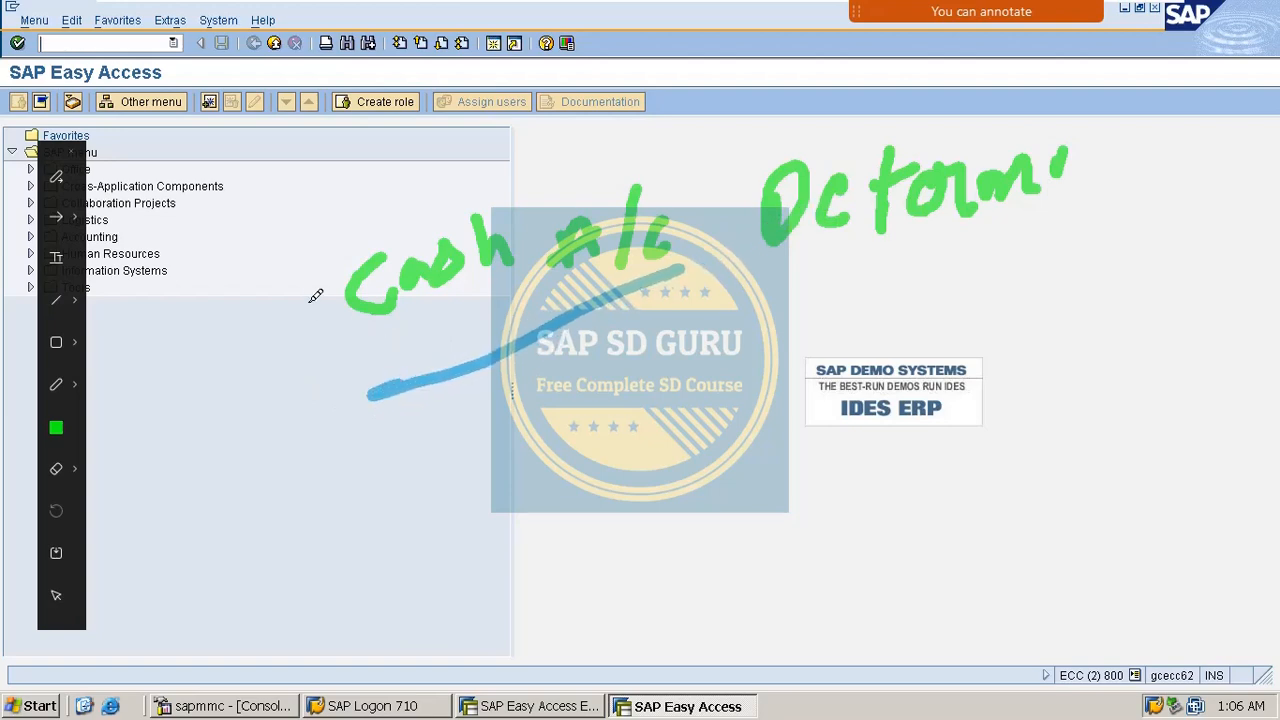
{"action": "mouse_move", "coordinate": [308, 252]}
{"action": "left_mouse_down"}
{"action": "mouse_move", "coordinate": [353, 410]}
{"action": "mouse_move", "coordinate": [364, 233]}
{"action": "mouse_move", "coordinate": [692, 152]}
{"action": "mouse_move", "coordinate": [545, 332]}
{"action": "mouse_move", "coordinate": [360, 395]}
{"action": "left_mouse_up"}
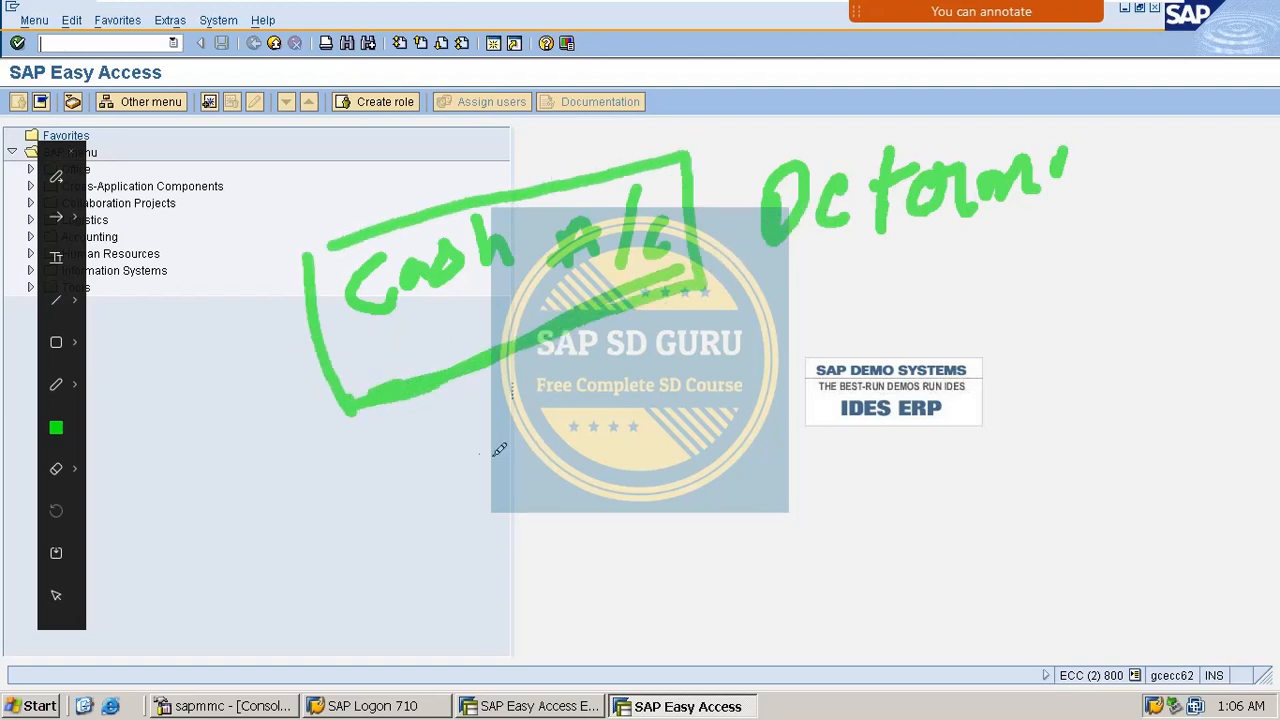
{"action": "key", "text": "Escape"}
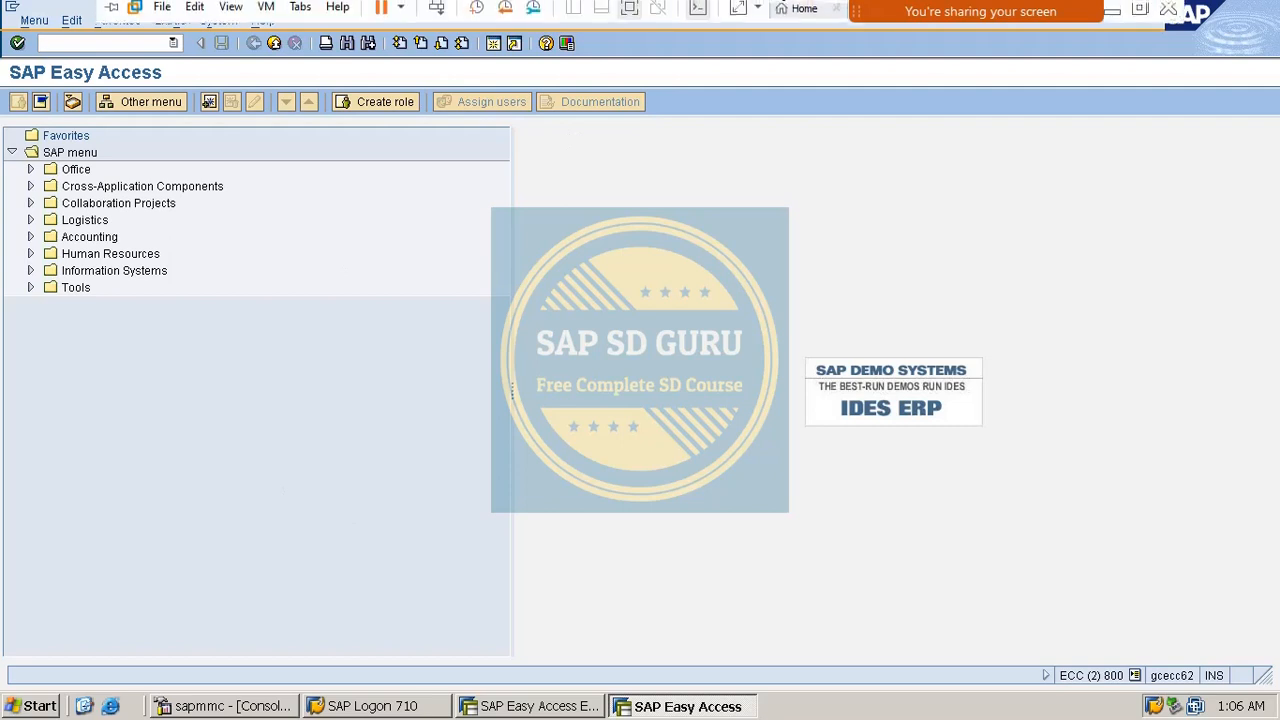
Start a new annotation and write 'Cash sales' with both words underlined.
{"action": "mouse_move", "coordinate": [873, 14]}
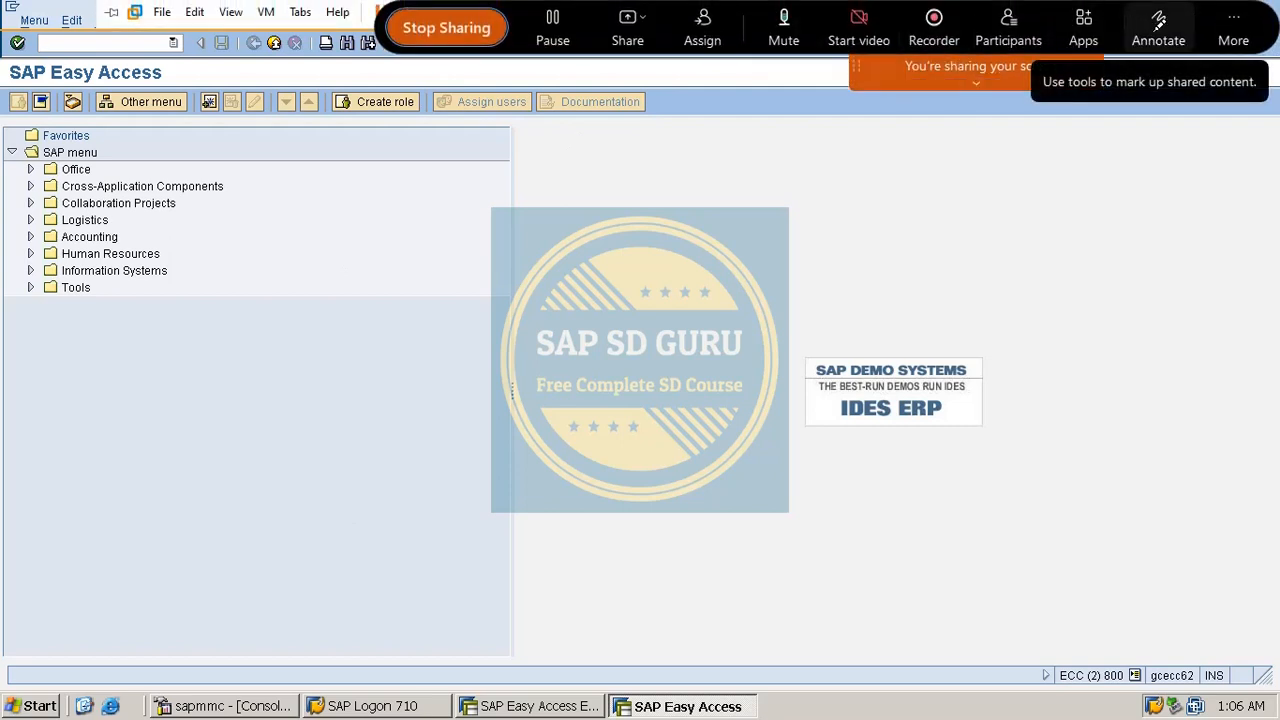
{"action": "left_click", "coordinate": [1158, 24]}
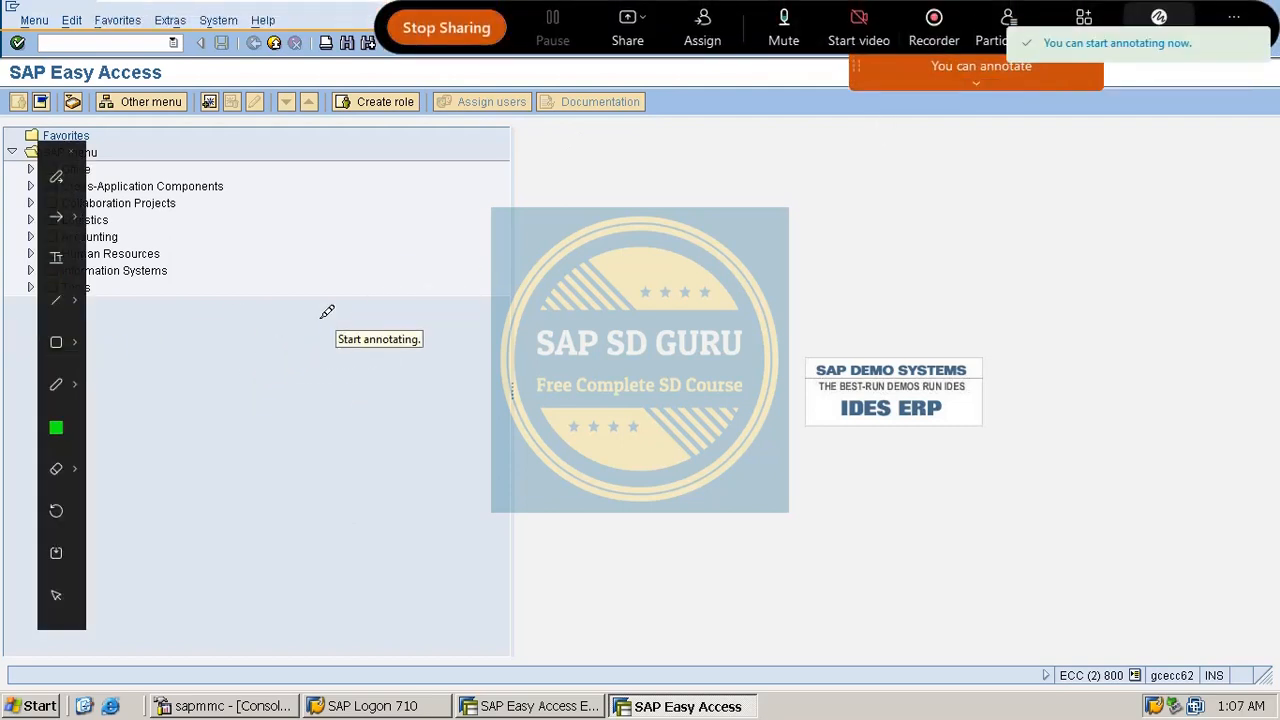
{"action": "mouse_move", "coordinate": [355, 277]}
{"action": "left_mouse_down"}
{"action": "mouse_move", "coordinate": [286, 369]}
{"action": "mouse_move", "coordinate": [366, 370]}
{"action": "left_mouse_up"}
{"action": "mouse_move", "coordinate": [414, 299]}
{"action": "left_mouse_down"}
{"action": "mouse_move", "coordinate": [438, 315]}
{"action": "mouse_move", "coordinate": [523, 283]}
{"action": "mouse_move", "coordinate": [592, 274]}
{"action": "mouse_move", "coordinate": [634, 285]}
{"action": "left_mouse_up"}
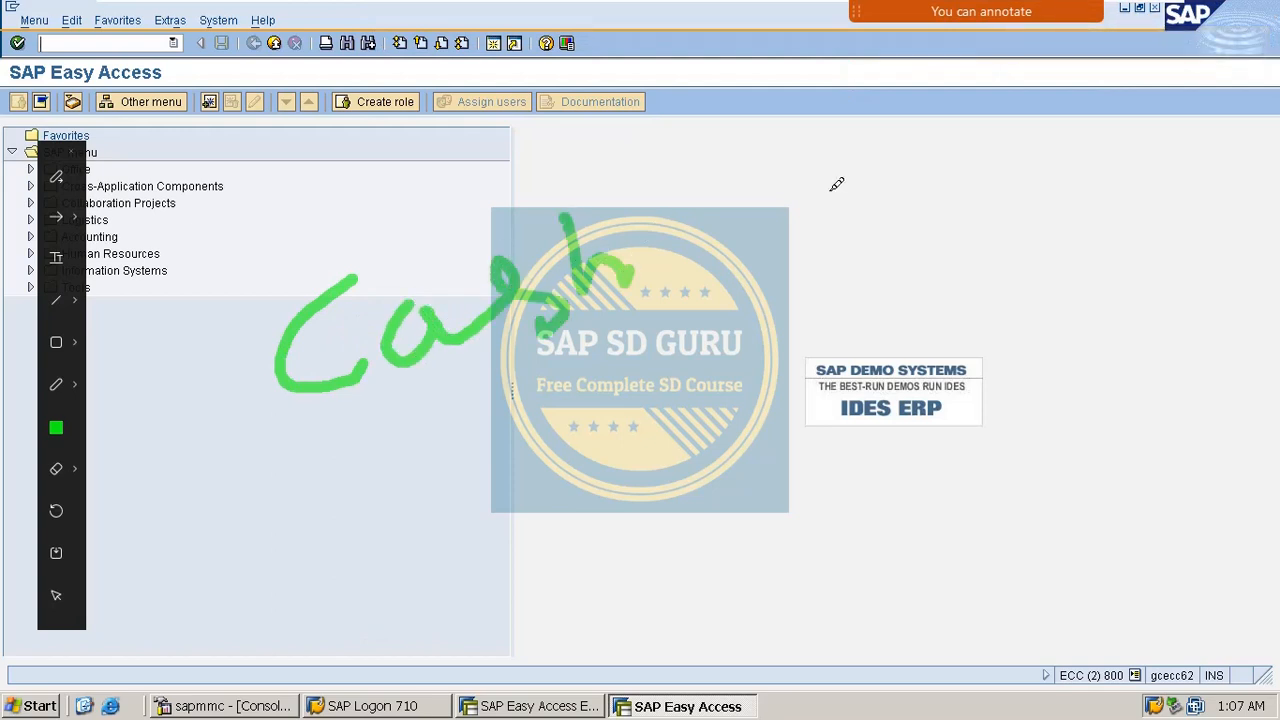
{"action": "left_click_drag", "start_coordinate": [832, 178], "coordinate": [768, 266]}
{"action": "mouse_move", "coordinate": [864, 186]}
{"action": "left_mouse_down"}
{"action": "mouse_move", "coordinate": [846, 205]}
{"action": "mouse_move", "coordinate": [943, 160]}
{"action": "mouse_move", "coordinate": [977, 177]}
{"action": "mouse_move", "coordinate": [990, 205]}
{"action": "left_mouse_up"}
{"action": "left_click_drag", "start_coordinate": [332, 457], "coordinate": [605, 343]}
{"action": "left_click_drag", "start_coordinate": [397, 455], "coordinate": [580, 384]}
{"action": "left_click_drag", "start_coordinate": [826, 314], "coordinate": [1072, 186]}
{"action": "left_click_drag", "start_coordinate": [898, 311], "coordinate": [1046, 217]}
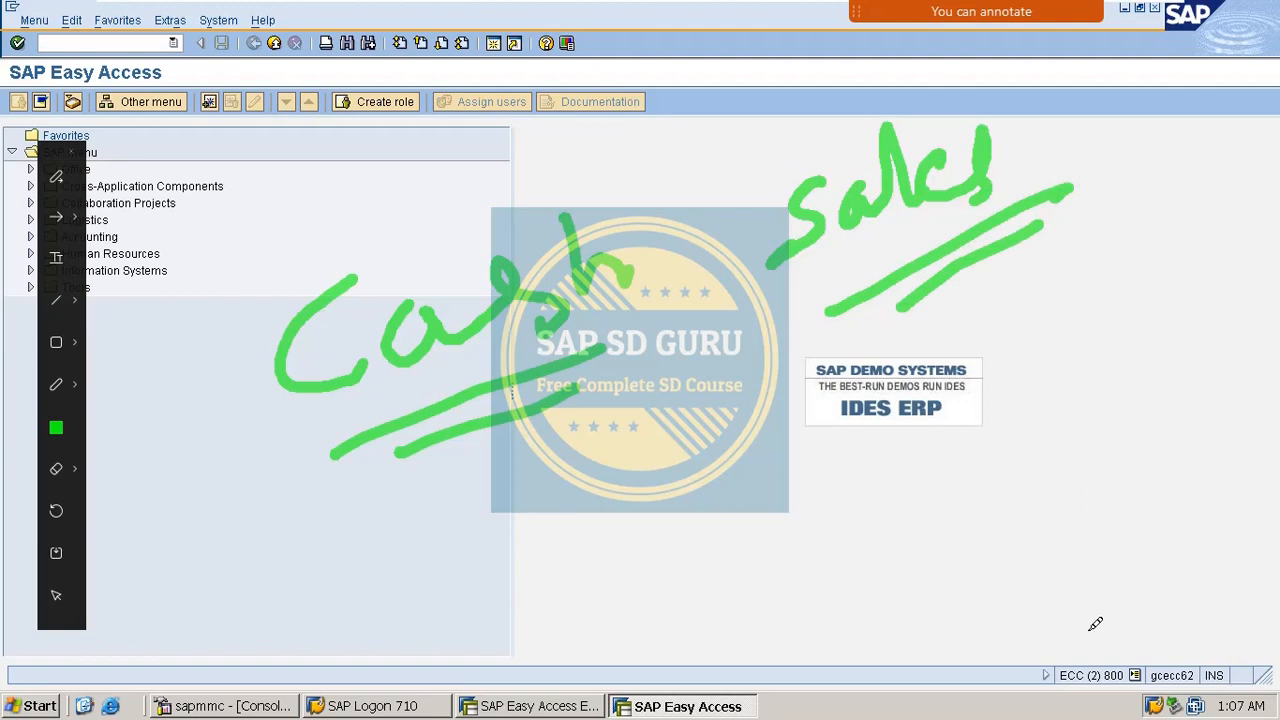
Note immediate shipping with a ticked box and shipping value 10, then clear the annotations.
{"action": "mouse_move", "coordinate": [647, 487]}
{"action": "left_mouse_down"}
{"action": "mouse_move", "coordinate": [775, 512]}
{"action": "mouse_move", "coordinate": [665, 482]}
{"action": "mouse_move", "coordinate": [725, 506]}
{"action": "mouse_move", "coordinate": [688, 514]}
{"action": "left_mouse_up"}
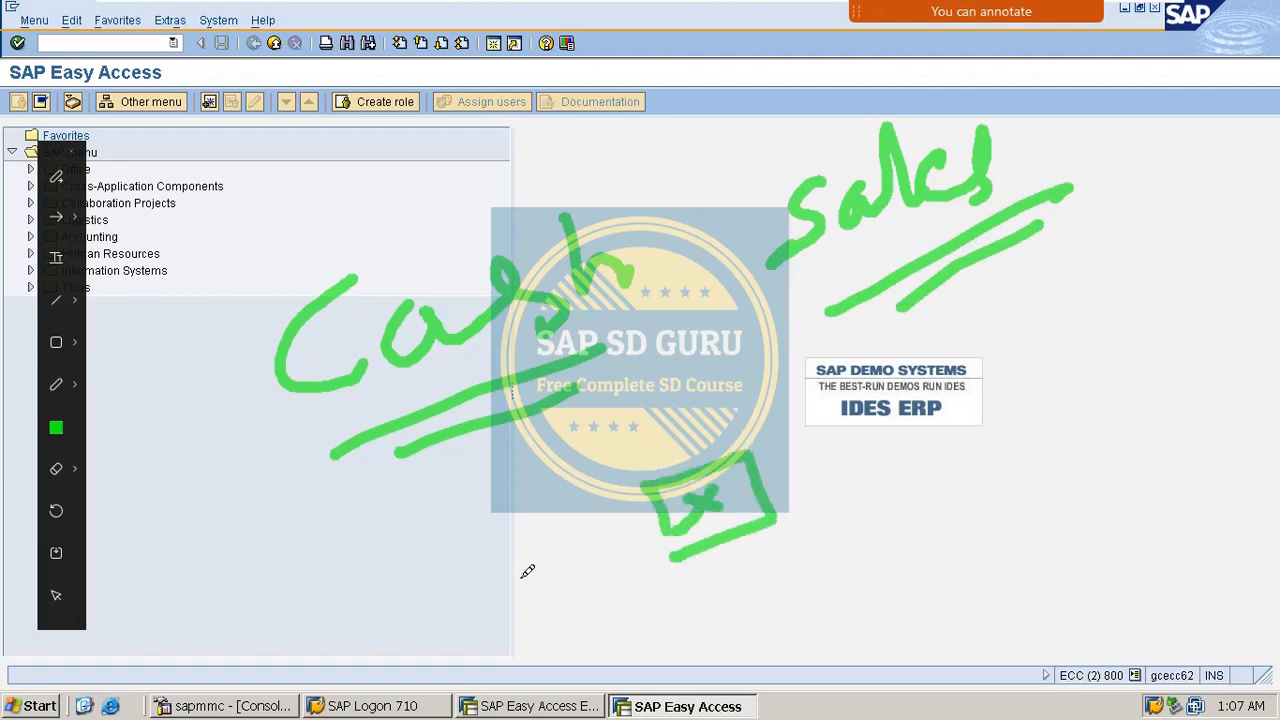
{"action": "mouse_move", "coordinate": [413, 566]}
{"action": "left_mouse_down"}
{"action": "mouse_move", "coordinate": [352, 612]}
{"action": "mouse_move", "coordinate": [372, 645]}
{"action": "left_mouse_up"}
{"action": "mouse_move", "coordinate": [360, 650]}
{"action": "left_mouse_down"}
{"action": "mouse_move", "coordinate": [537, 534]}
{"action": "mouse_move", "coordinate": [593, 547]}
{"action": "left_mouse_up"}
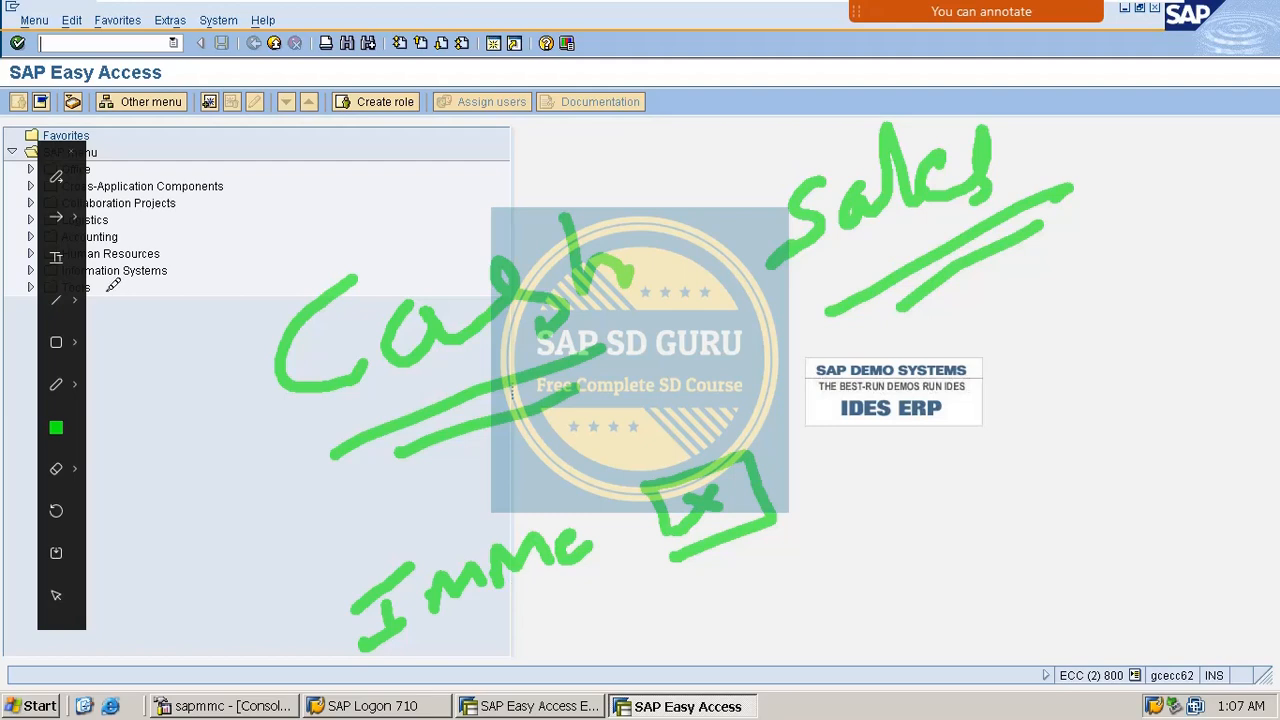
{"action": "mouse_move", "coordinate": [843, 558]}
{"action": "left_mouse_down"}
{"action": "mouse_move", "coordinate": [820, 565]}
{"action": "mouse_move", "coordinate": [810, 605]}
{"action": "left_mouse_up"}
{"action": "mouse_move", "coordinate": [858, 528]}
{"action": "left_mouse_down"}
{"action": "mouse_move", "coordinate": [883, 563]}
{"action": "mouse_move", "coordinate": [923, 568]}
{"action": "left_mouse_up"}
{"action": "mouse_move", "coordinate": [900, 513]}
{"action": "left_mouse_down"}
{"action": "mouse_move", "coordinate": [906, 524]}
{"action": "mouse_move", "coordinate": [945, 500]}
{"action": "mouse_move", "coordinate": [962, 520]}
{"action": "left_mouse_up"}
{"action": "left_click_drag", "start_coordinate": [975, 505], "coordinate": [998, 505]}
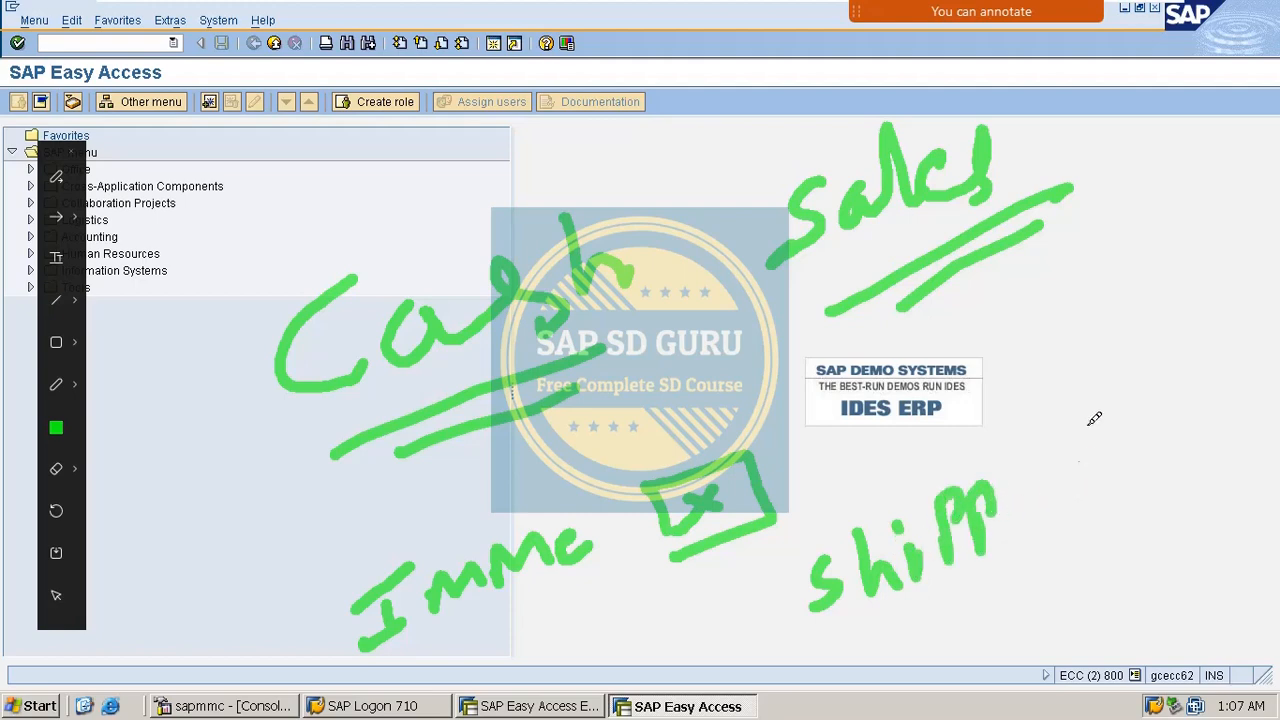
{"action": "mouse_move", "coordinate": [1090, 420]}
{"action": "left_mouse_down"}
{"action": "mouse_move", "coordinate": [1205, 500]}
{"action": "mouse_move", "coordinate": [1190, 402]}
{"action": "mouse_move", "coordinate": [1122, 425]}
{"action": "mouse_move", "coordinate": [1150, 488]}
{"action": "left_mouse_up"}
{"action": "mouse_move", "coordinate": [1178, 446]}
{"action": "left_mouse_down"}
{"action": "mouse_move", "coordinate": [1162, 472]}
{"action": "mouse_move", "coordinate": [1180, 445]}
{"action": "left_mouse_up"}
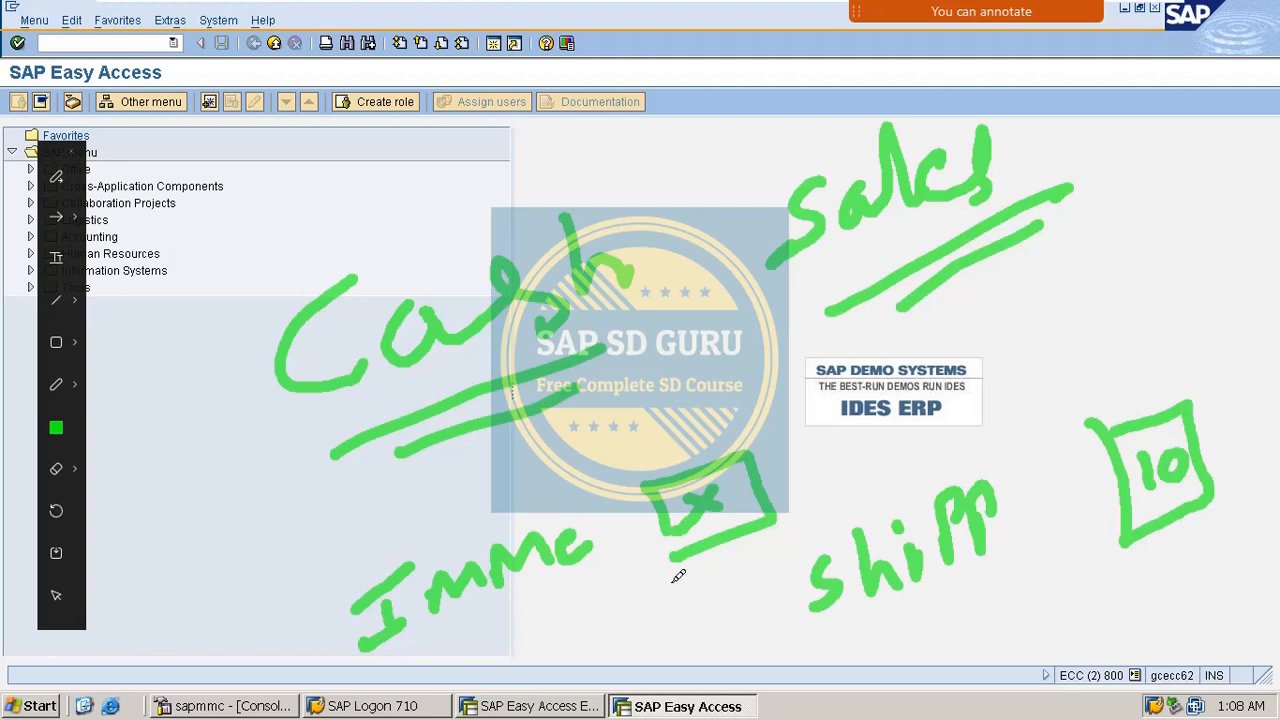
{"action": "key", "text": "Escape"}
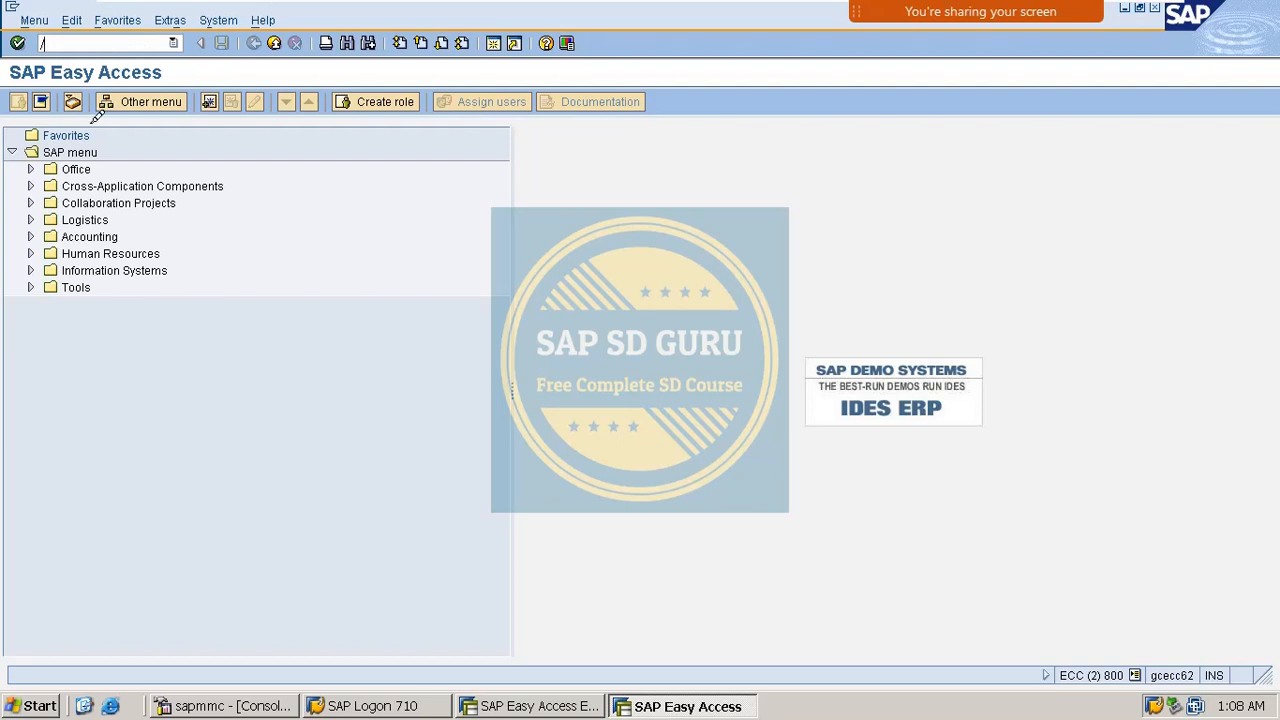
Start a sales order with VA01, keeping order type CS (Cash Sale).
{"action": "type", "text": "01"}
{"action": "key", "text": "Return"}
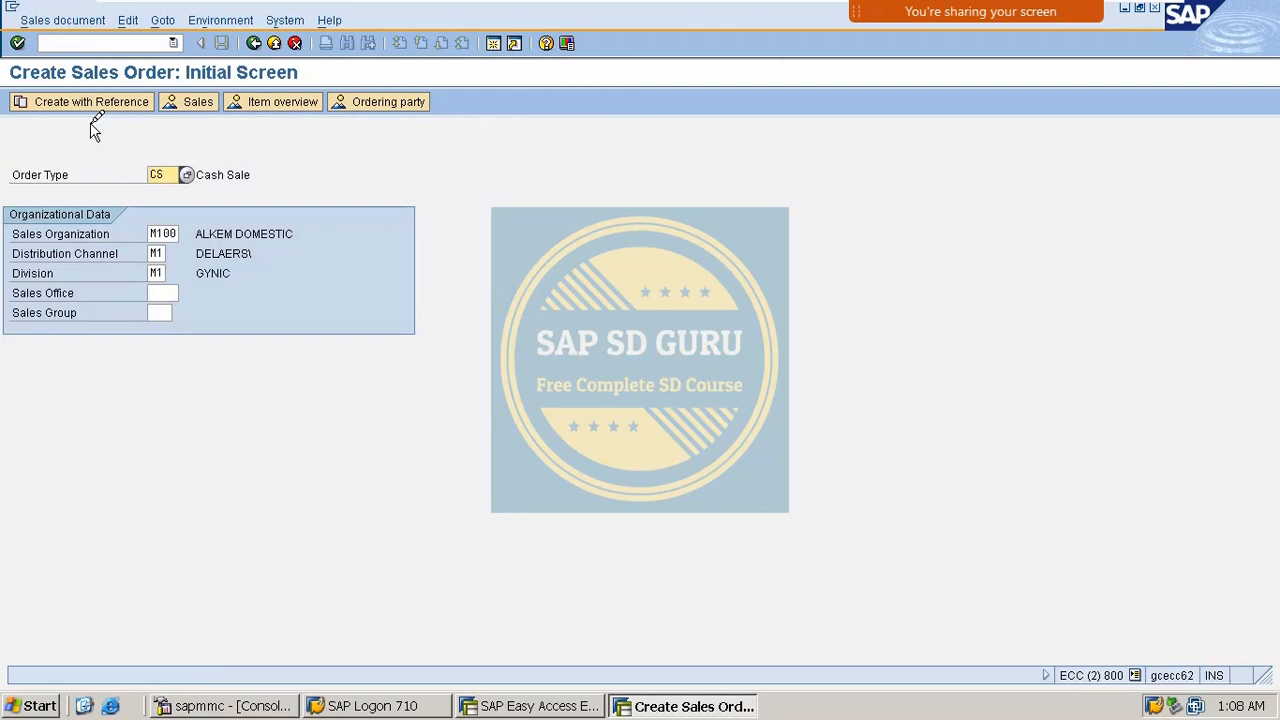
{"action": "double_click", "coordinate": [157, 175]}
{"action": "left_click", "coordinate": [293, 176]}
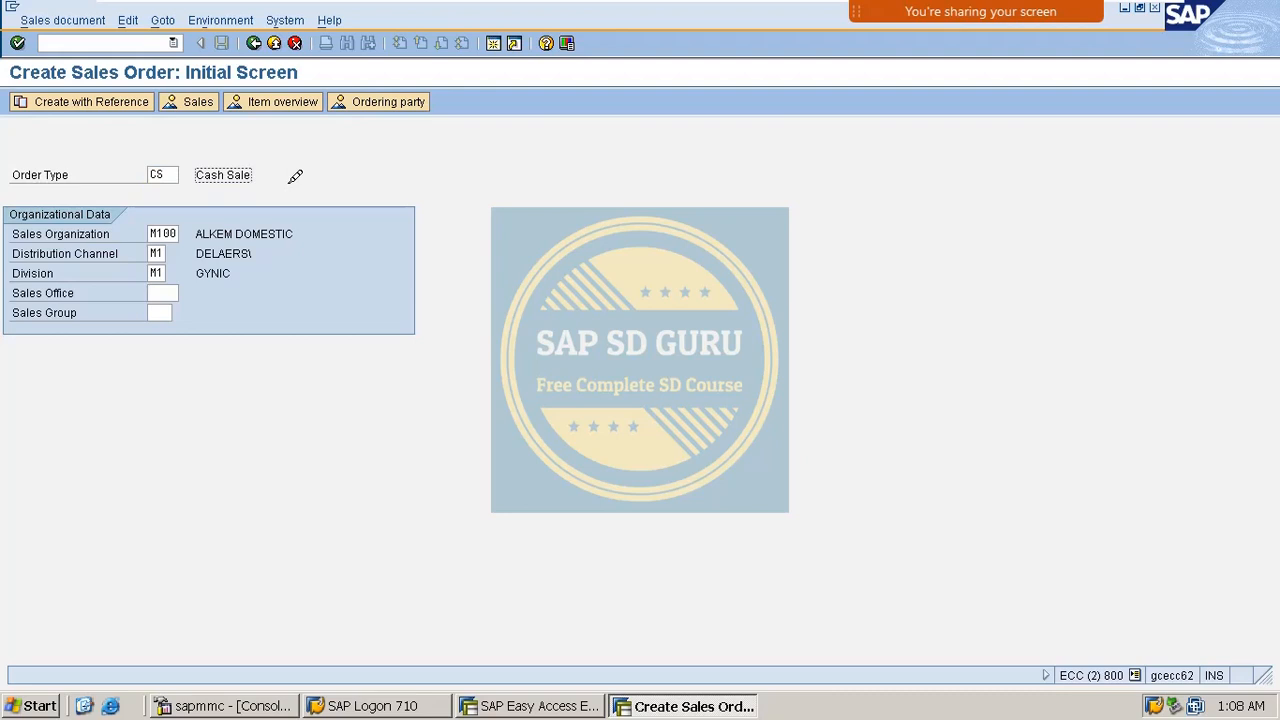
{"action": "key", "text": "Return"}
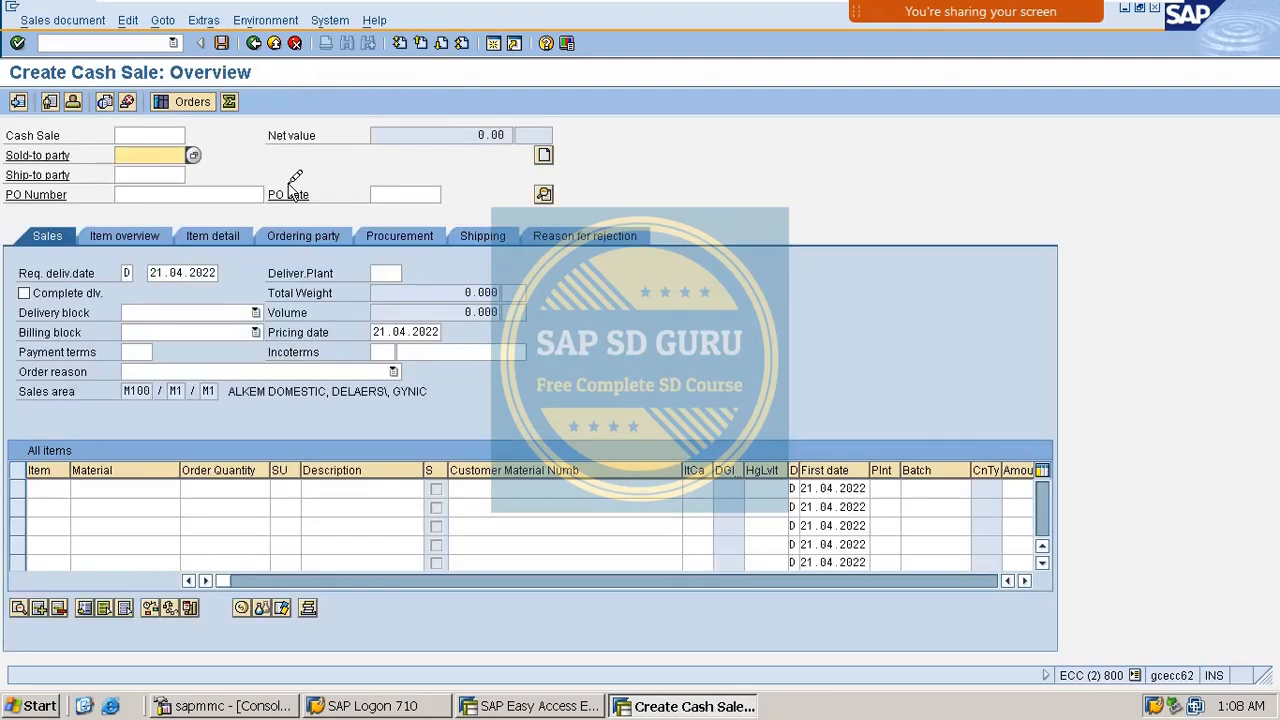
Enter the previous sold-to customer and material VAXINE-150 with quantity 1.
{"action": "key", "text": "BackSpace"}
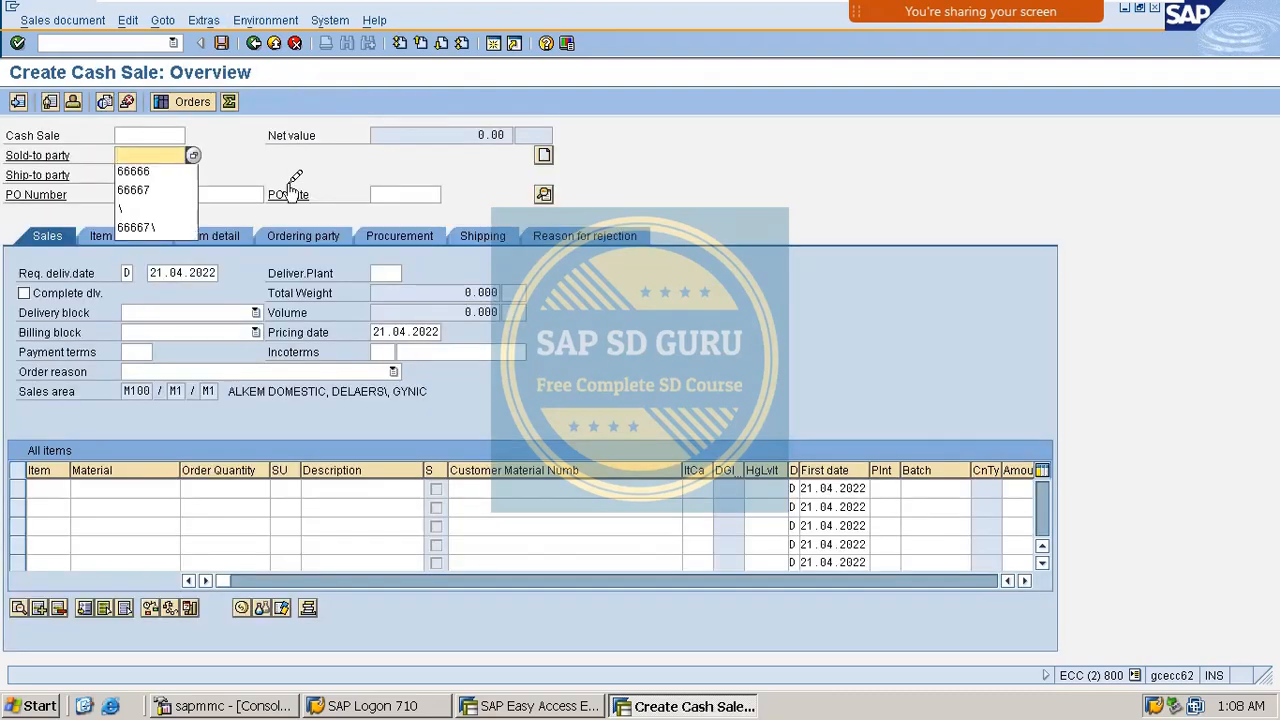
{"action": "key", "text": "Down"}
{"action": "key", "text": "Return"}
{"action": "key", "text": "Return"}
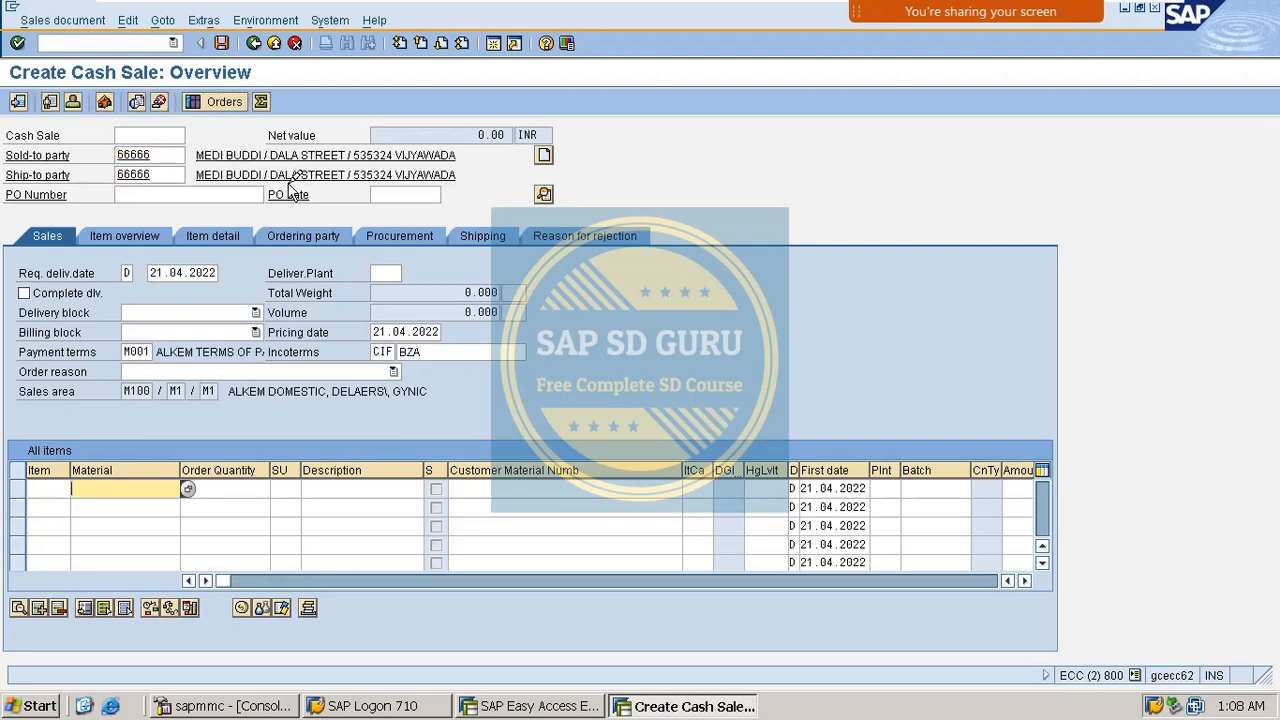
{"action": "key", "text": "BackSpace"}
{"action": "key", "text": "Down"}
{"action": "key", "text": "Return"}
{"action": "key", "text": "Tab"}
{"action": "type", "text": "1"}
{"action": "key", "text": "Return"}
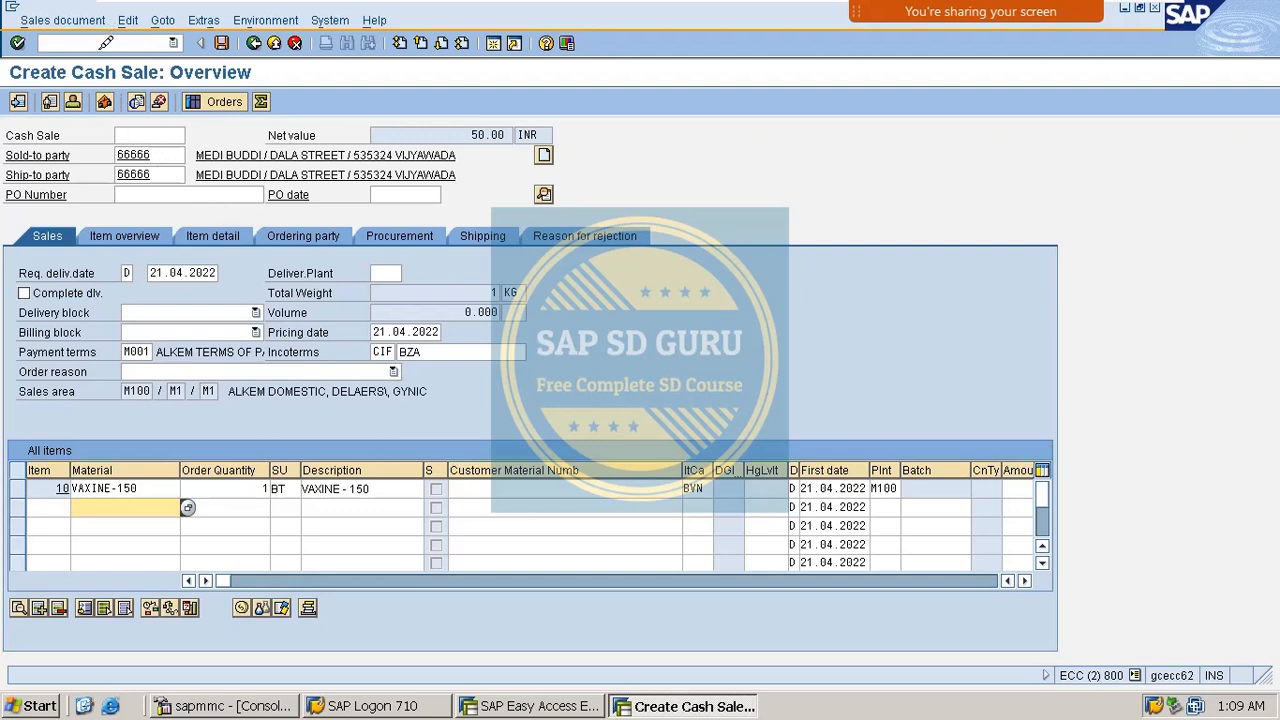
Launch the customer change transaction from the command field.
{"action": "left_click", "coordinate": [105, 43]}
{"action": "type", "text": "/"}
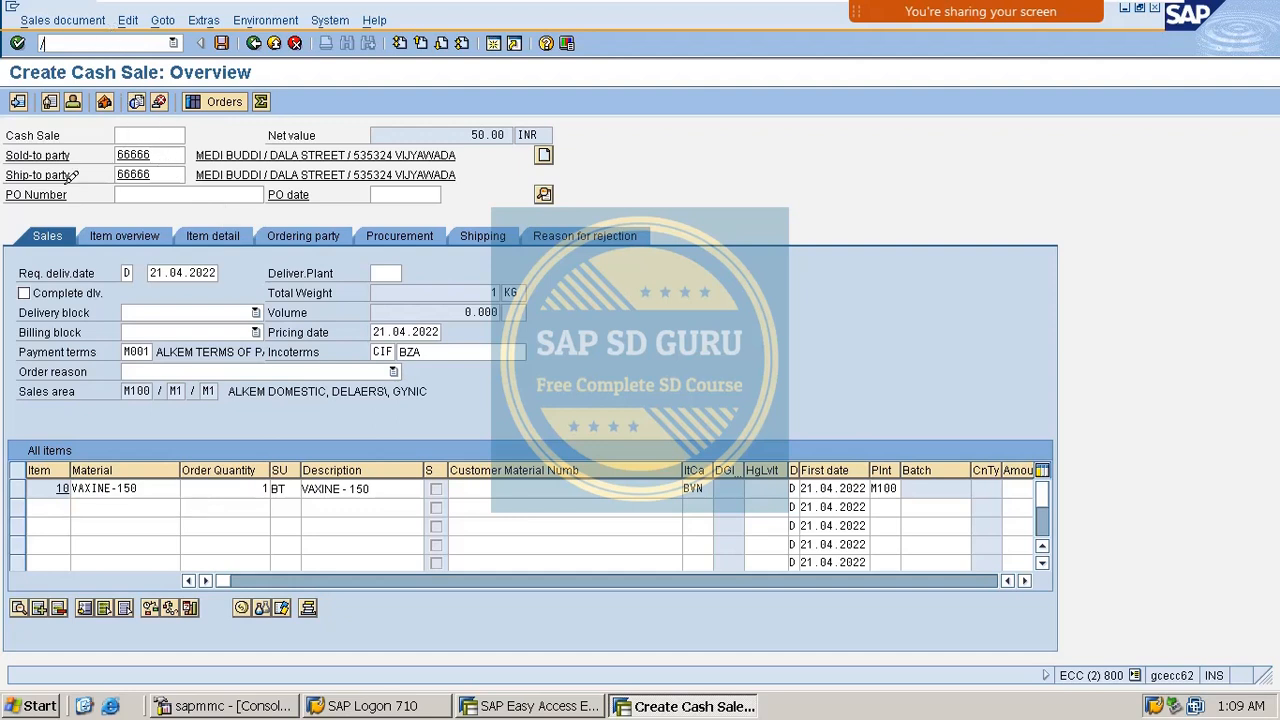
{"action": "type", "text": "ovov8"}
{"action": "key", "text": "Return"}
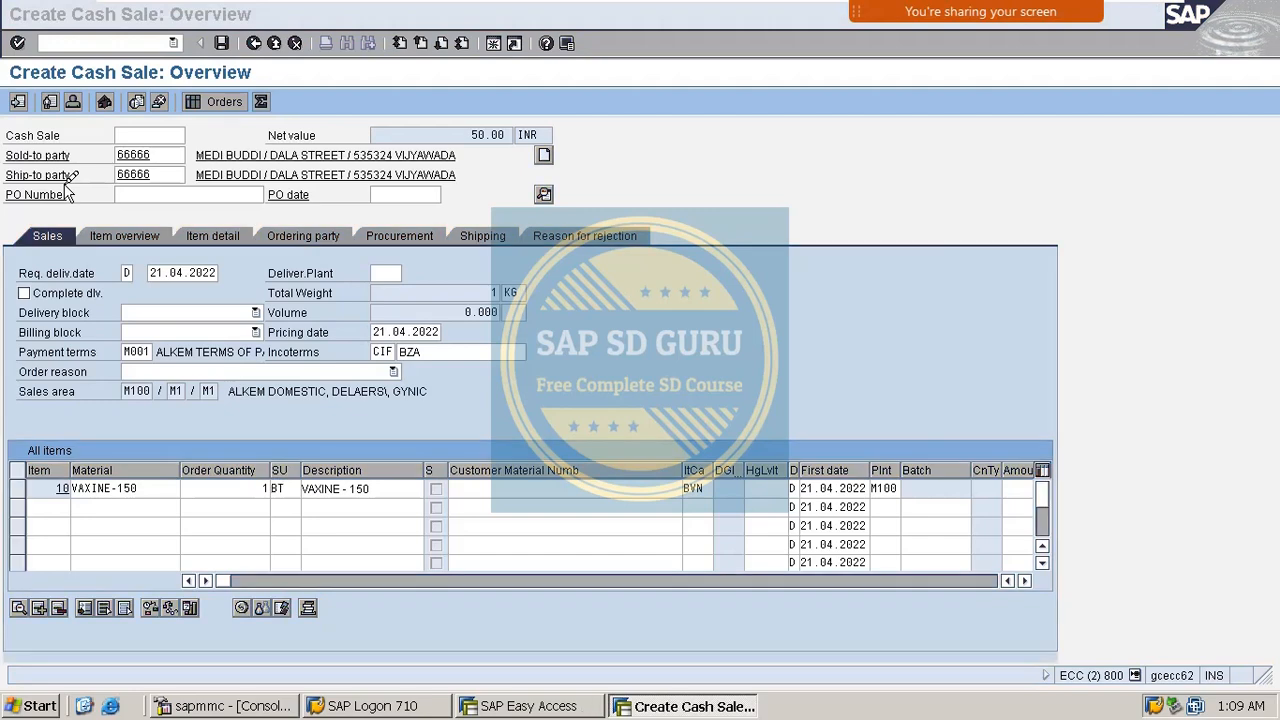
Open the customer's Sales Area Data shipping section and check shipping condition 01.
{"action": "key", "text": "Return"}
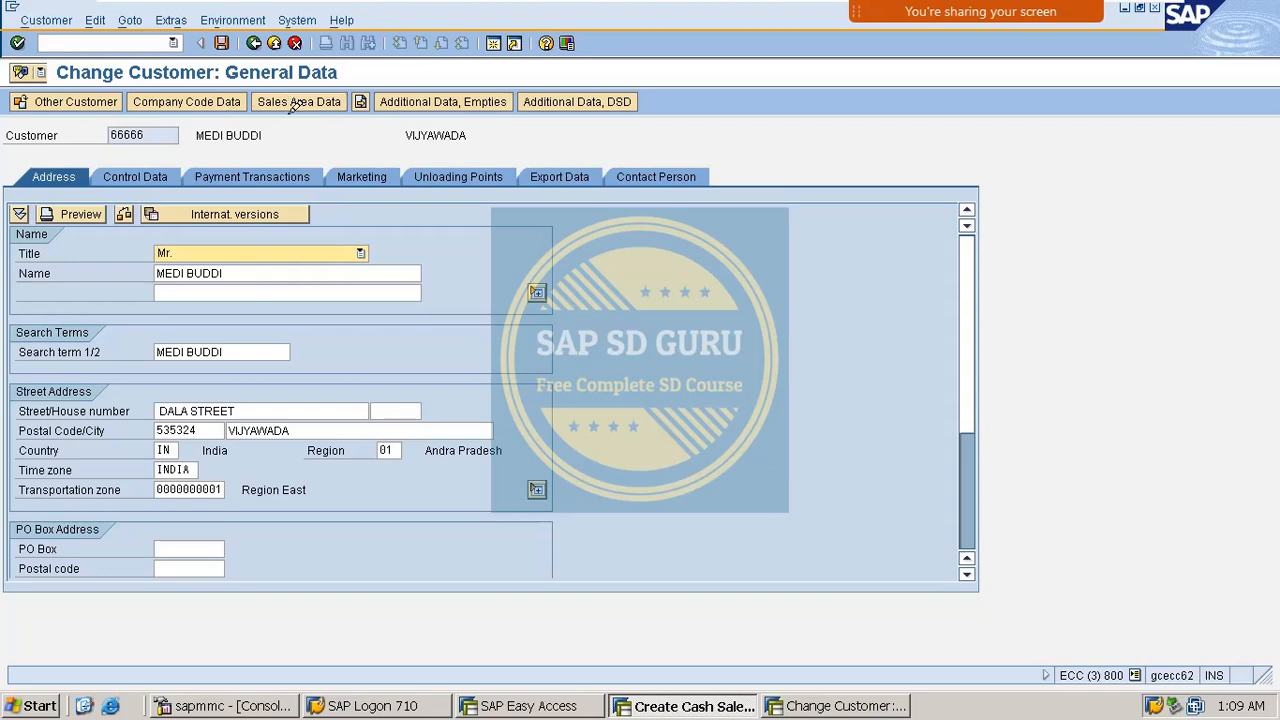
{"action": "left_click", "coordinate": [293, 104]}
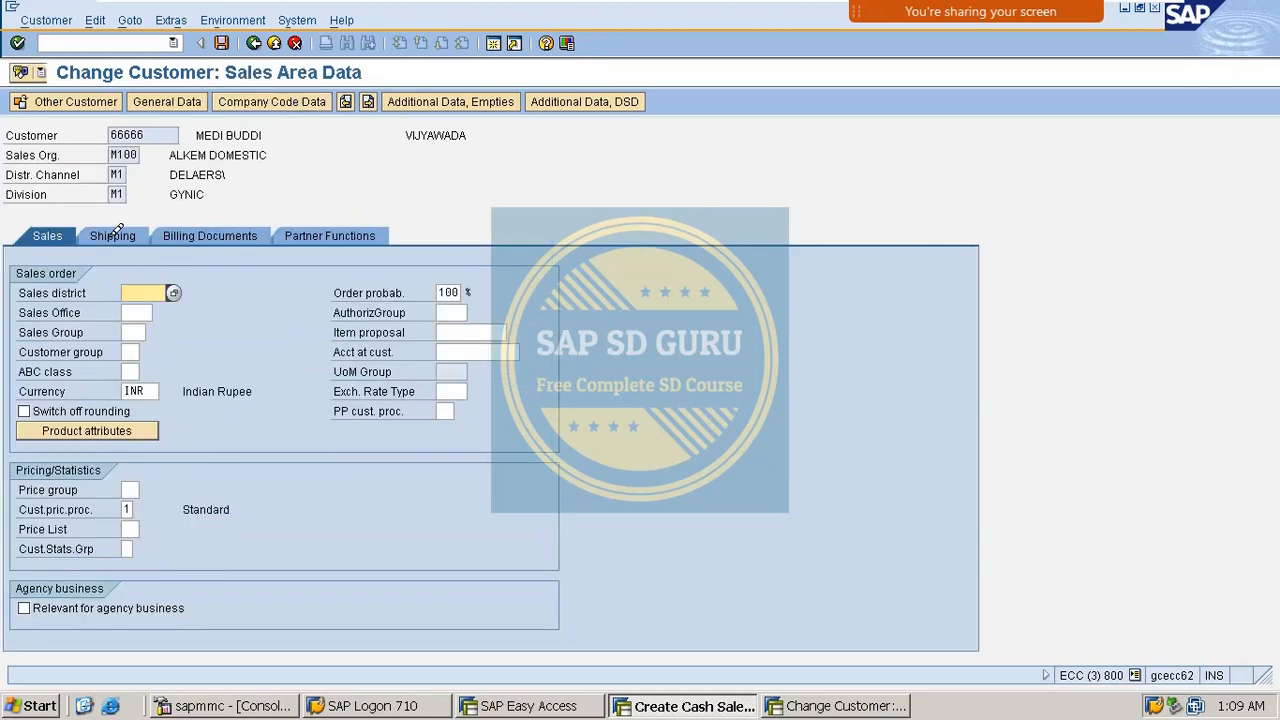
{"action": "left_click", "coordinate": [115, 235]}
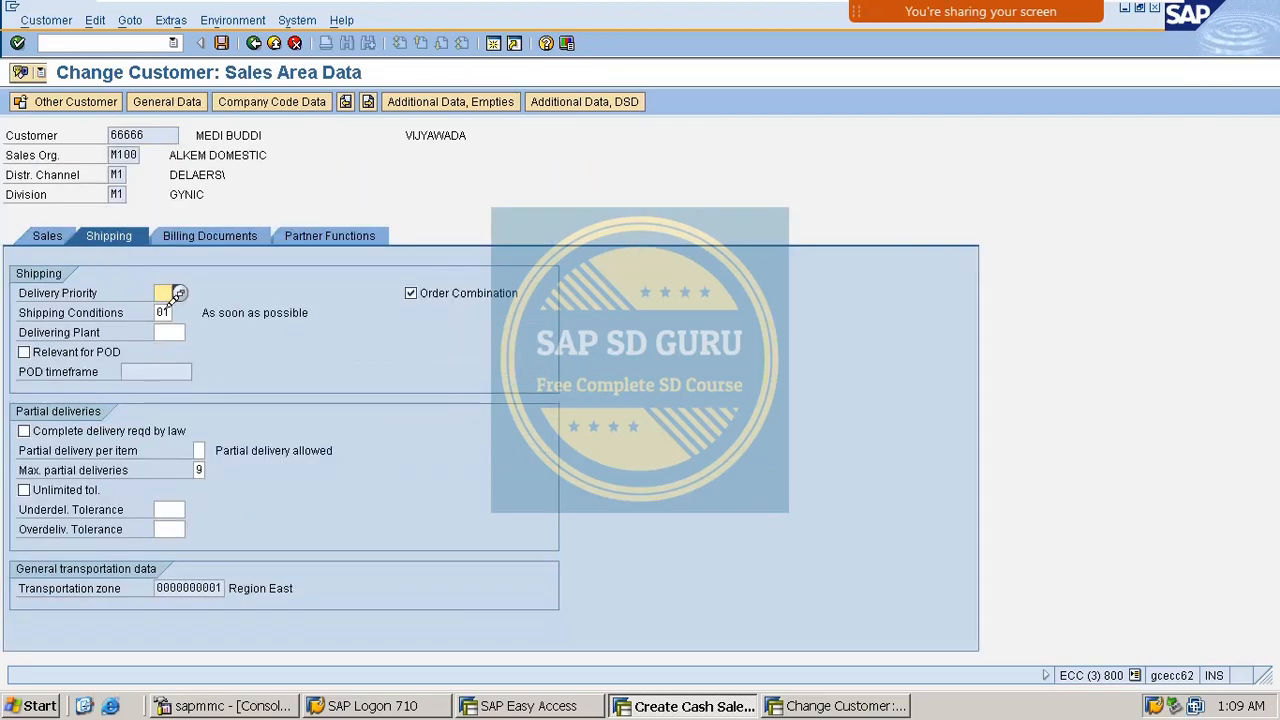
{"action": "key", "text": "Tab"}
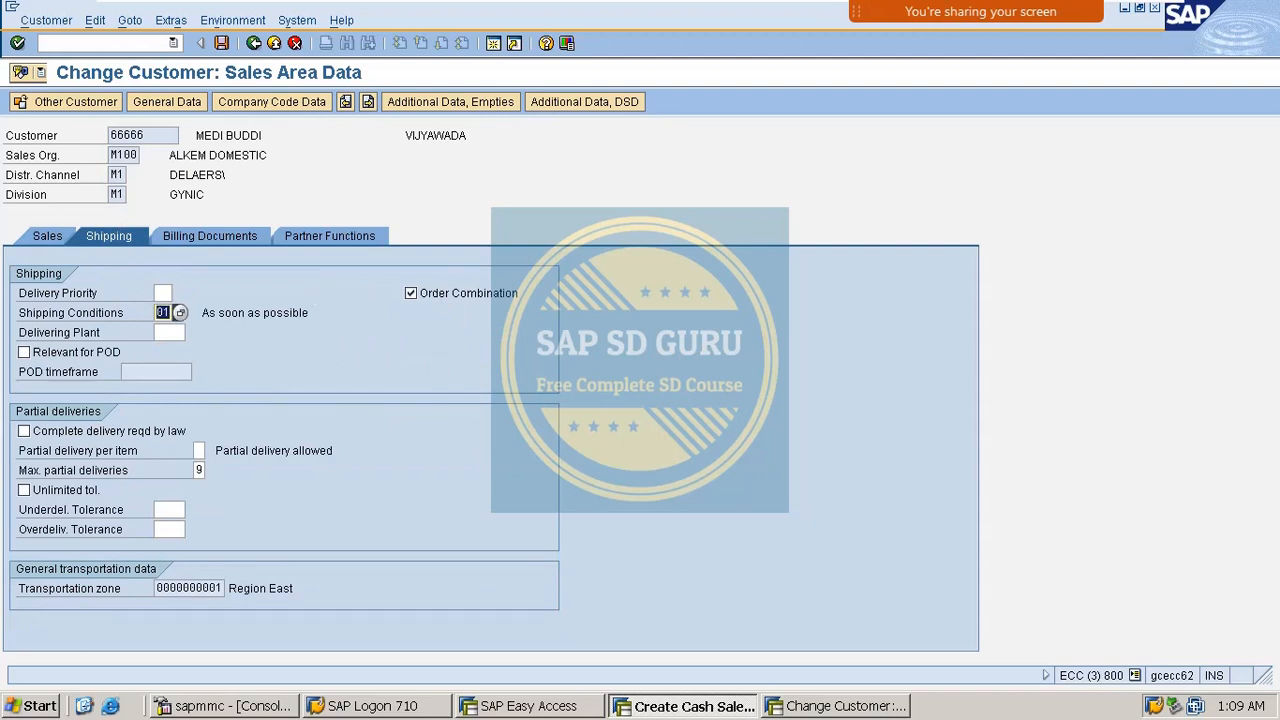
{"action": "mouse_move", "coordinate": [1005, 10]}
{"action": "left_click", "coordinate": [1149, 37]}
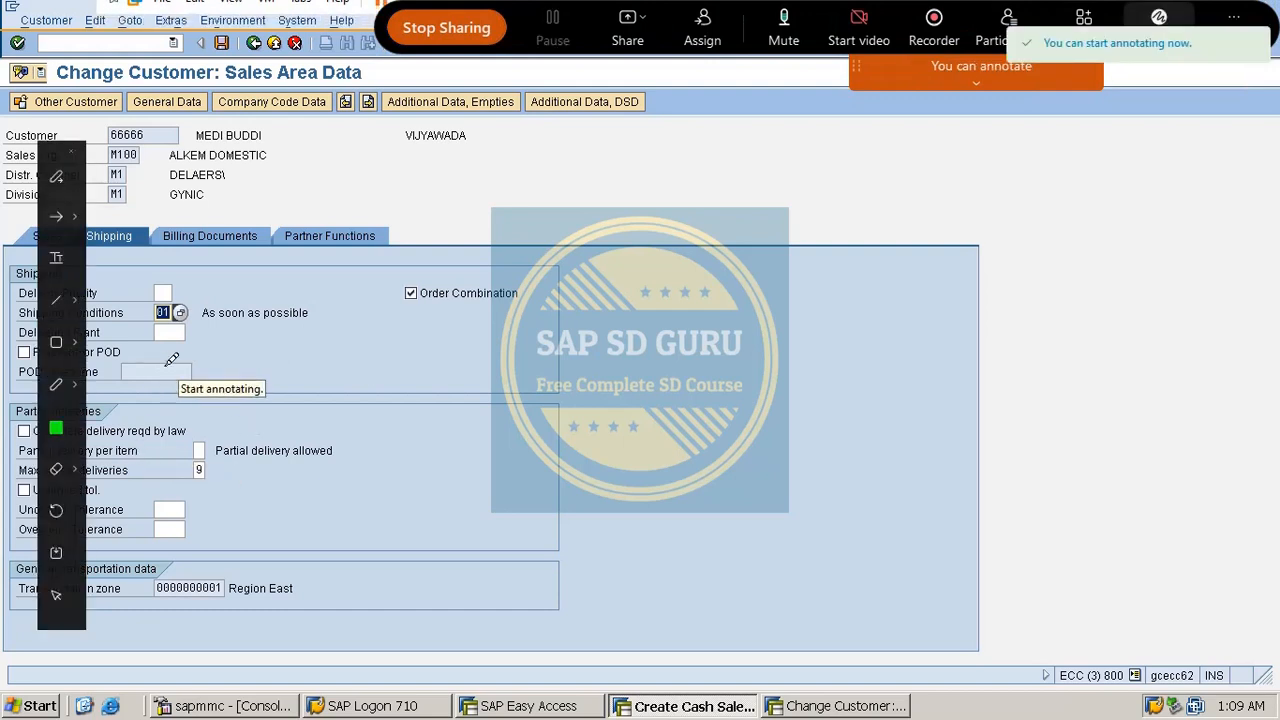
Tick the shipping condition and handwrite the formula shipping condition + loading group + plant.
{"action": "left_click_drag", "start_coordinate": [233, 313], "coordinate": [428, 197]}
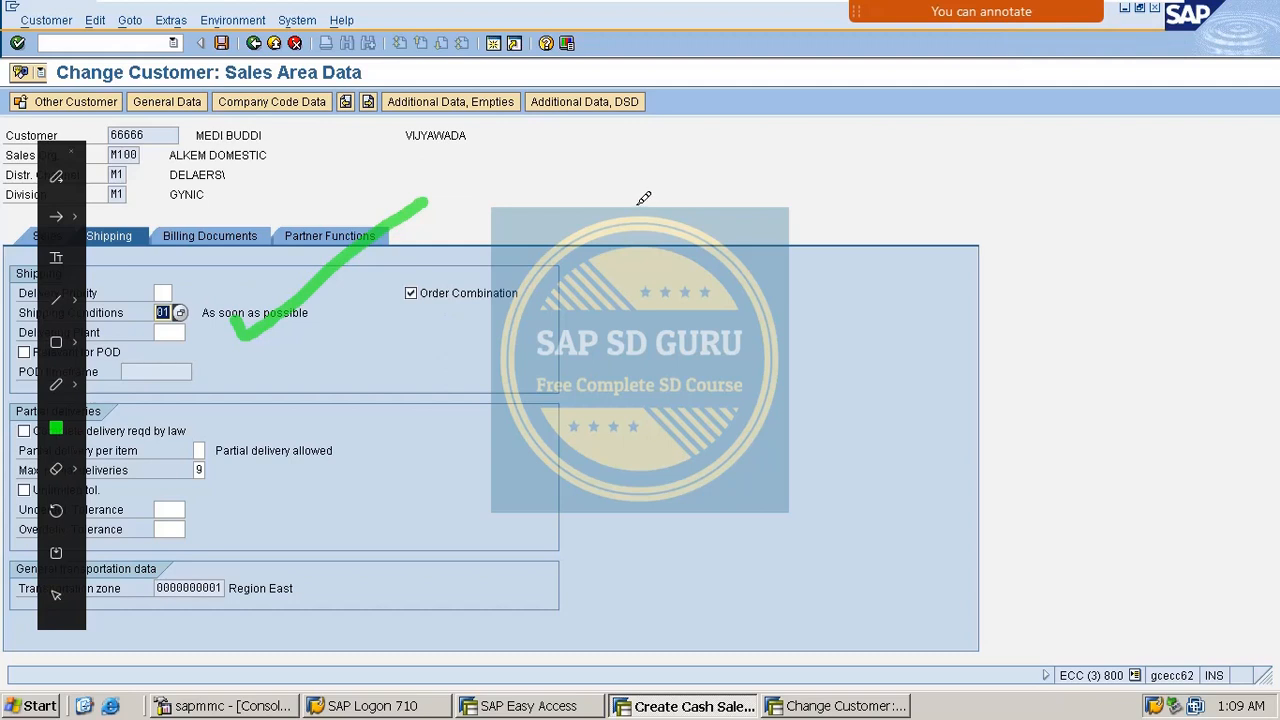
{"action": "left_click_drag", "start_coordinate": [616, 322], "coordinate": [556, 408]}
{"action": "mouse_move", "coordinate": [682, 318]}
{"action": "left_mouse_down"}
{"action": "mouse_move", "coordinate": [648, 336]}
{"action": "mouse_move", "coordinate": [688, 366]}
{"action": "mouse_move", "coordinate": [790, 310]}
{"action": "mouse_move", "coordinate": [766, 375]}
{"action": "left_mouse_up"}
{"action": "left_click_drag", "start_coordinate": [820, 285], "coordinate": [849, 340]}
{"action": "left_click", "coordinate": [868, 310]}
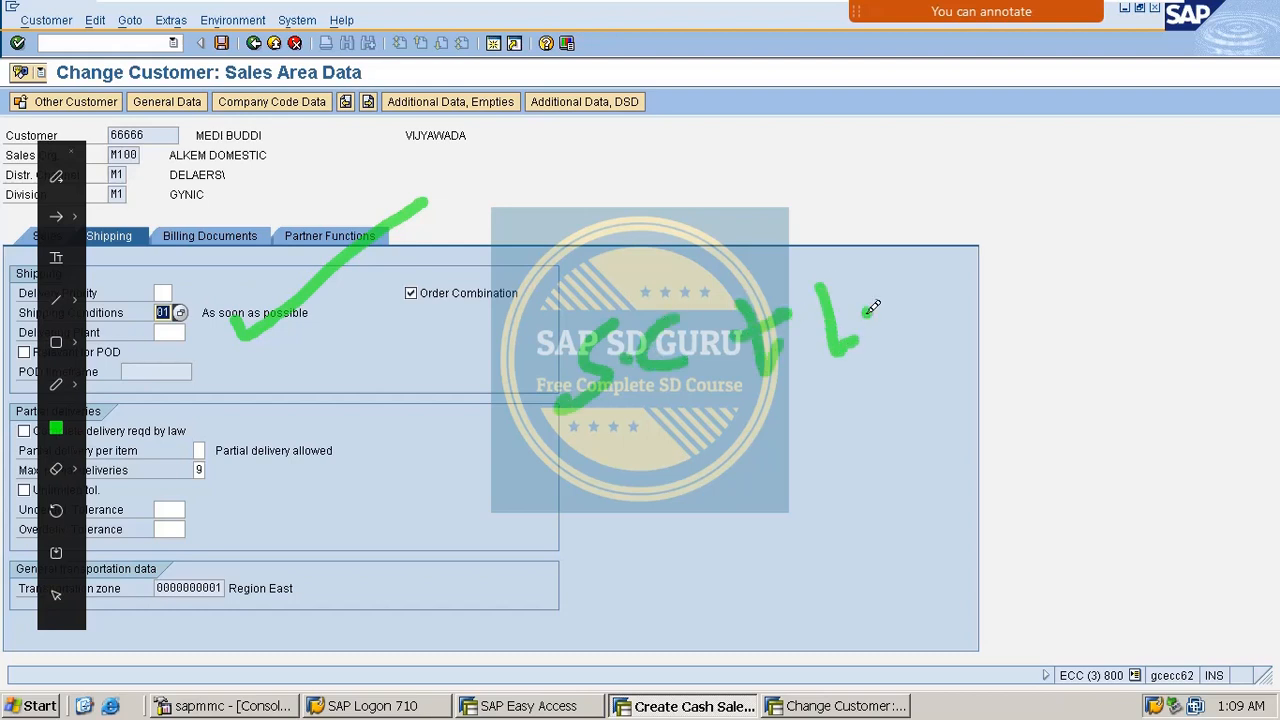
{"action": "mouse_move", "coordinate": [895, 298]}
{"action": "left_mouse_down"}
{"action": "mouse_move", "coordinate": [903, 283]}
{"action": "mouse_move", "coordinate": [911, 372]}
{"action": "mouse_move", "coordinate": [883, 380]}
{"action": "left_mouse_up"}
{"action": "left_click_drag", "start_coordinate": [948, 312], "coordinate": [998, 292]}
{"action": "left_click_drag", "start_coordinate": [972, 272], "coordinate": [992, 318]}
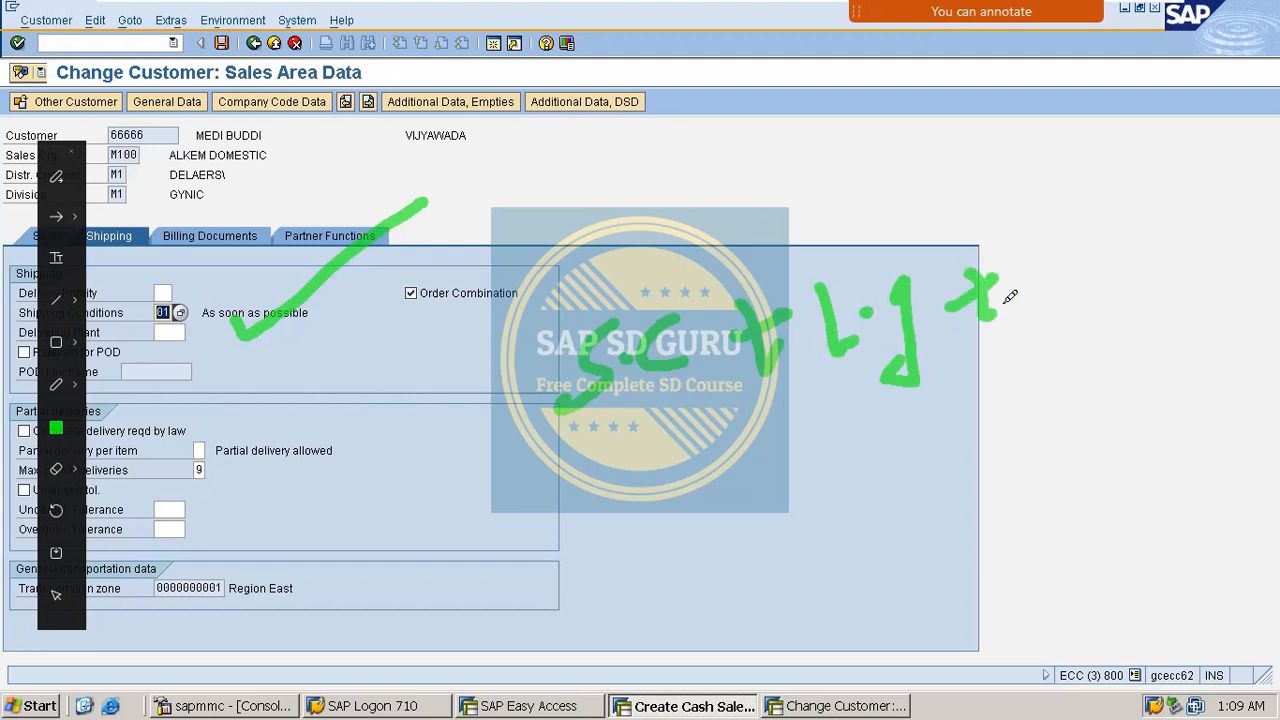
{"action": "mouse_move", "coordinate": [1060, 236]}
{"action": "left_mouse_down"}
{"action": "mouse_move", "coordinate": [1066, 293]}
{"action": "mouse_move", "coordinate": [1068, 262]}
{"action": "left_mouse_up"}
{"action": "left_click_drag", "start_coordinate": [1118, 192], "coordinate": [1100, 268]}
{"action": "left_click_drag", "start_coordinate": [1165, 226], "coordinate": [1172, 252]}
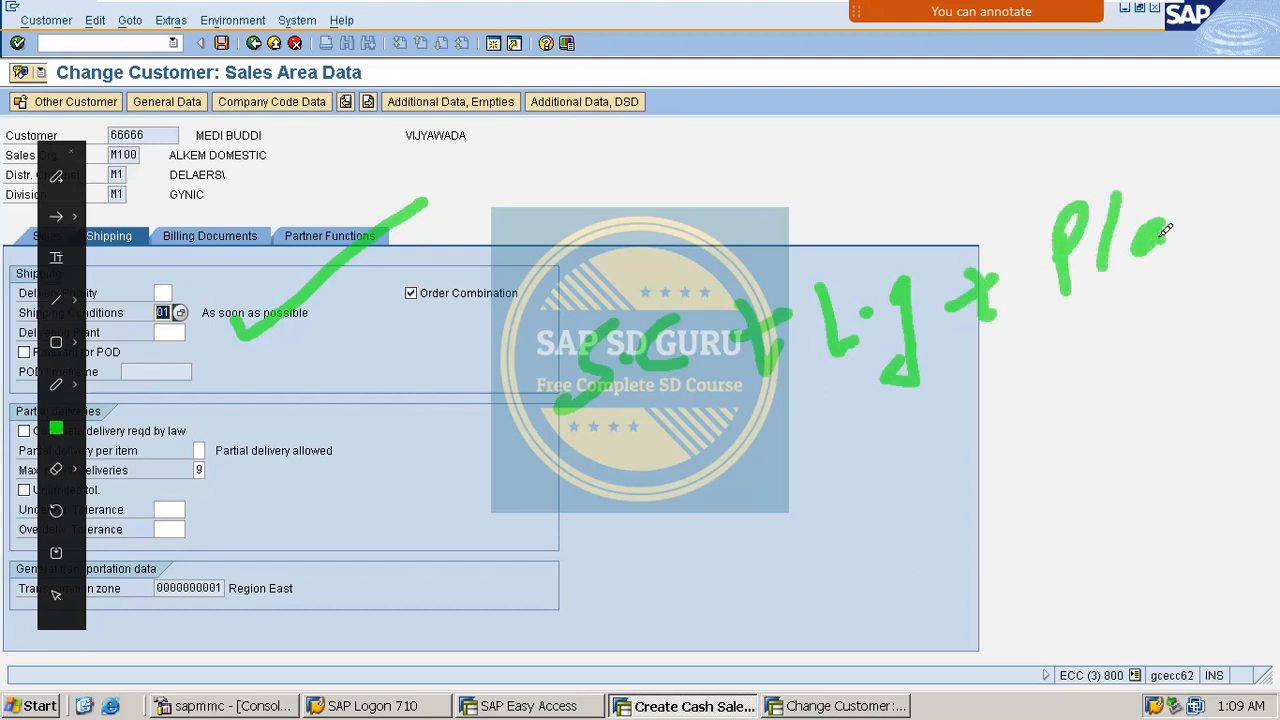
{"action": "left_click_drag", "start_coordinate": [1180, 205], "coordinate": [1208, 192]}
{"action": "left_click_drag", "start_coordinate": [548, 474], "coordinate": [676, 424]}
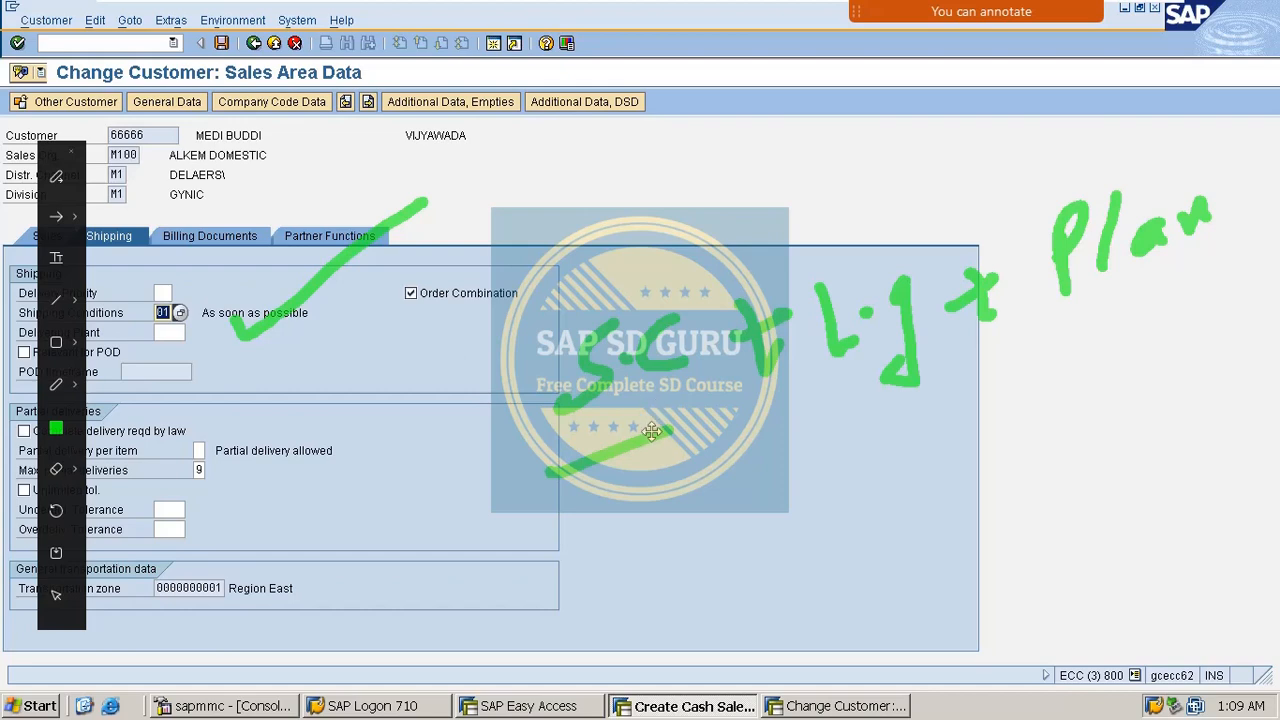
Add letters, an arrow from the check mark, and an equals sign below the formula.
{"action": "mouse_move", "coordinate": [630, 514]}
{"action": "left_mouse_down"}
{"action": "mouse_move", "coordinate": [646, 528]}
{"action": "mouse_move", "coordinate": [656, 505]}
{"action": "mouse_move", "coordinate": [652, 562]}
{"action": "left_mouse_up"}
{"action": "mouse_move", "coordinate": [280, 375]}
{"action": "left_mouse_down"}
{"action": "mouse_move", "coordinate": [354, 471]}
{"action": "mouse_move", "coordinate": [363, 523]}
{"action": "mouse_move", "coordinate": [414, 490]}
{"action": "left_mouse_up"}
{"action": "left_click_drag", "start_coordinate": [670, 488], "coordinate": [662, 560]}
{"action": "left_click_drag", "start_coordinate": [560, 648], "coordinate": [645, 598]}
{"action": "left_click_drag", "start_coordinate": [556, 675], "coordinate": [632, 625]}
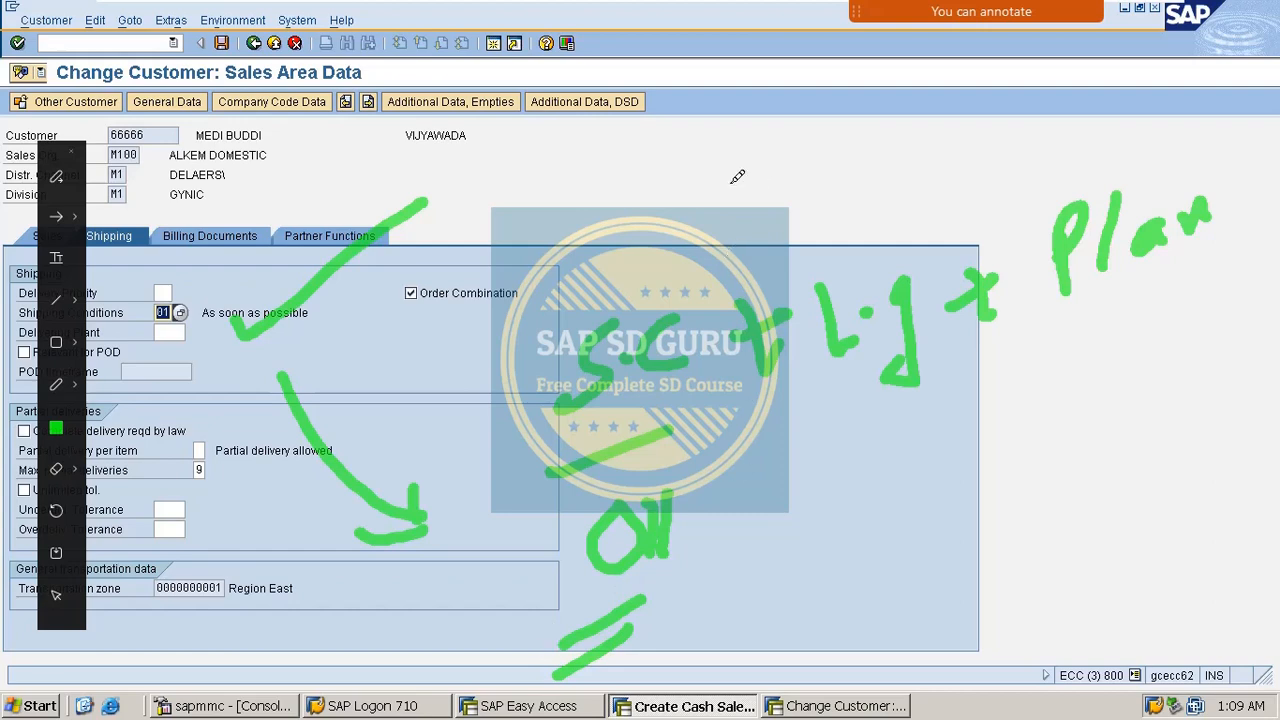
Handwrite an additional note above the formula.
{"action": "mouse_move", "coordinate": [664, 182]}
{"action": "left_mouse_down"}
{"action": "mouse_move", "coordinate": [632, 228]}
{"action": "mouse_move", "coordinate": [678, 241]}
{"action": "left_mouse_up"}
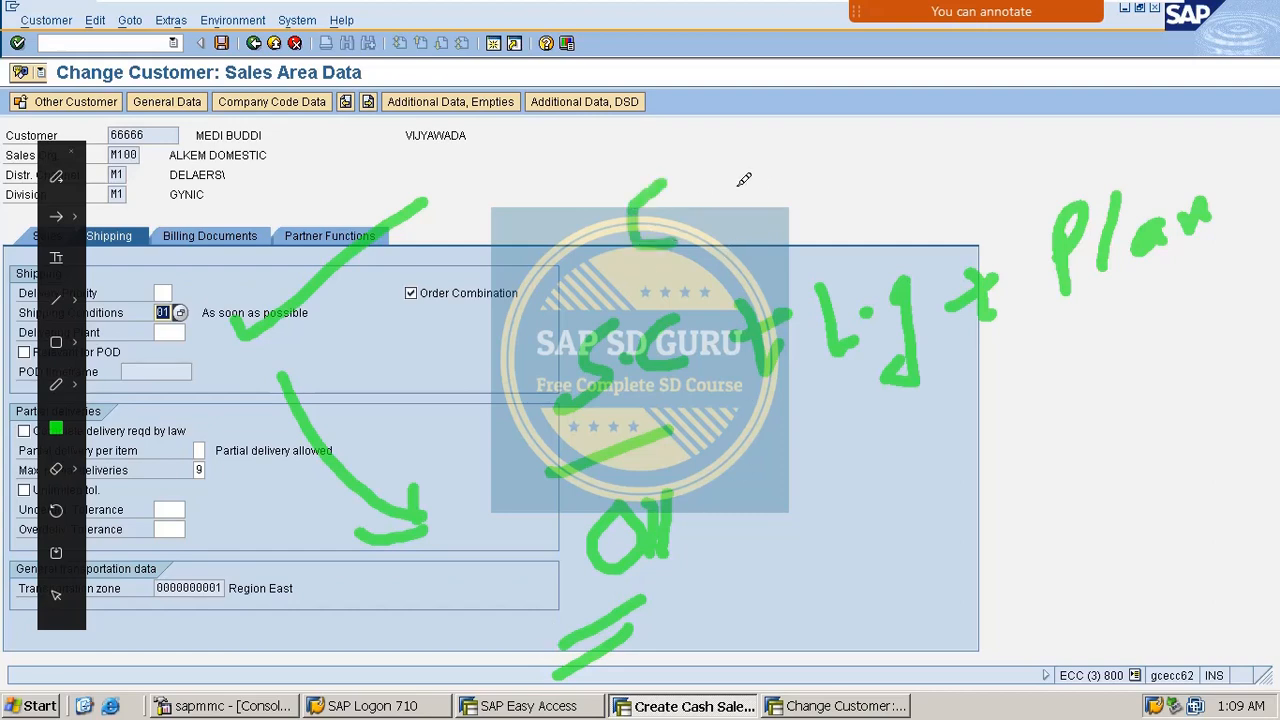
{"action": "left_click", "coordinate": [705, 198]}
{"action": "left_click", "coordinate": [698, 210]}
{"action": "left_click_drag", "start_coordinate": [755, 178], "coordinate": [726, 224]}
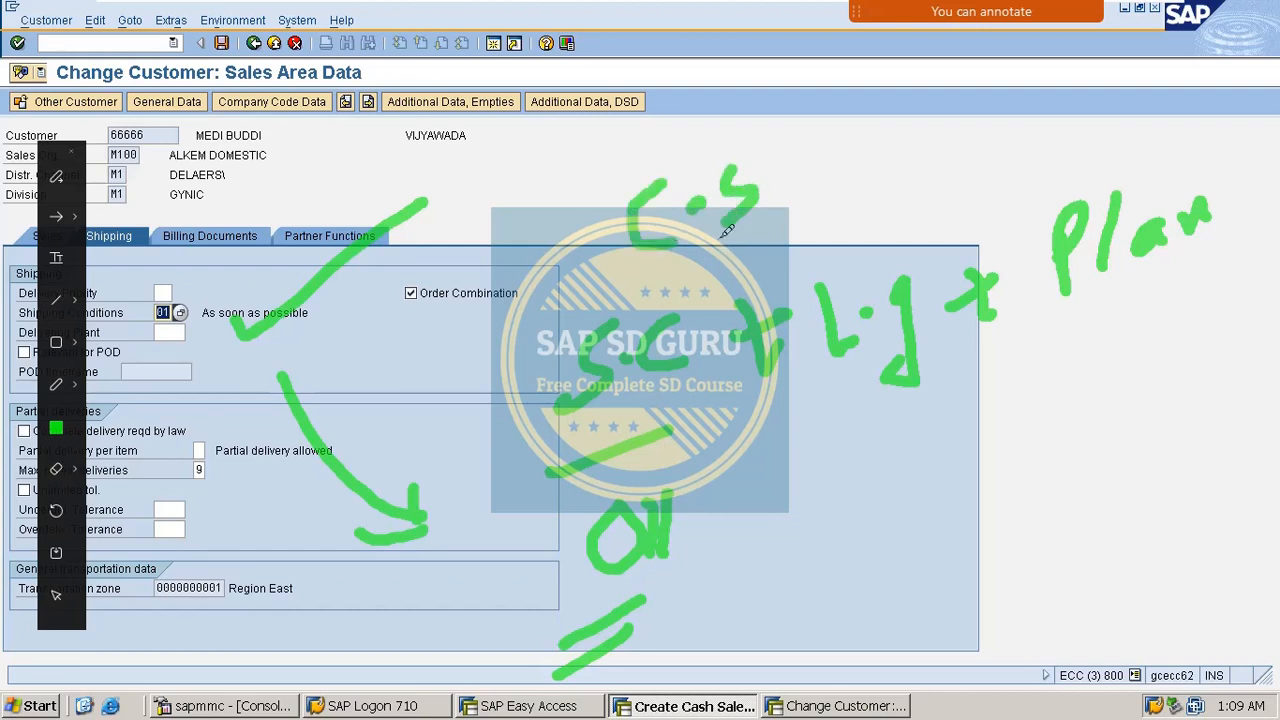
{"action": "left_click_drag", "start_coordinate": [668, 266], "coordinate": [784, 216]}
{"action": "mouse_move", "coordinate": [828, 128]}
{"action": "left_mouse_down"}
{"action": "mouse_move", "coordinate": [878, 112]}
{"action": "mouse_move", "coordinate": [872, 172]}
{"action": "left_mouse_up"}
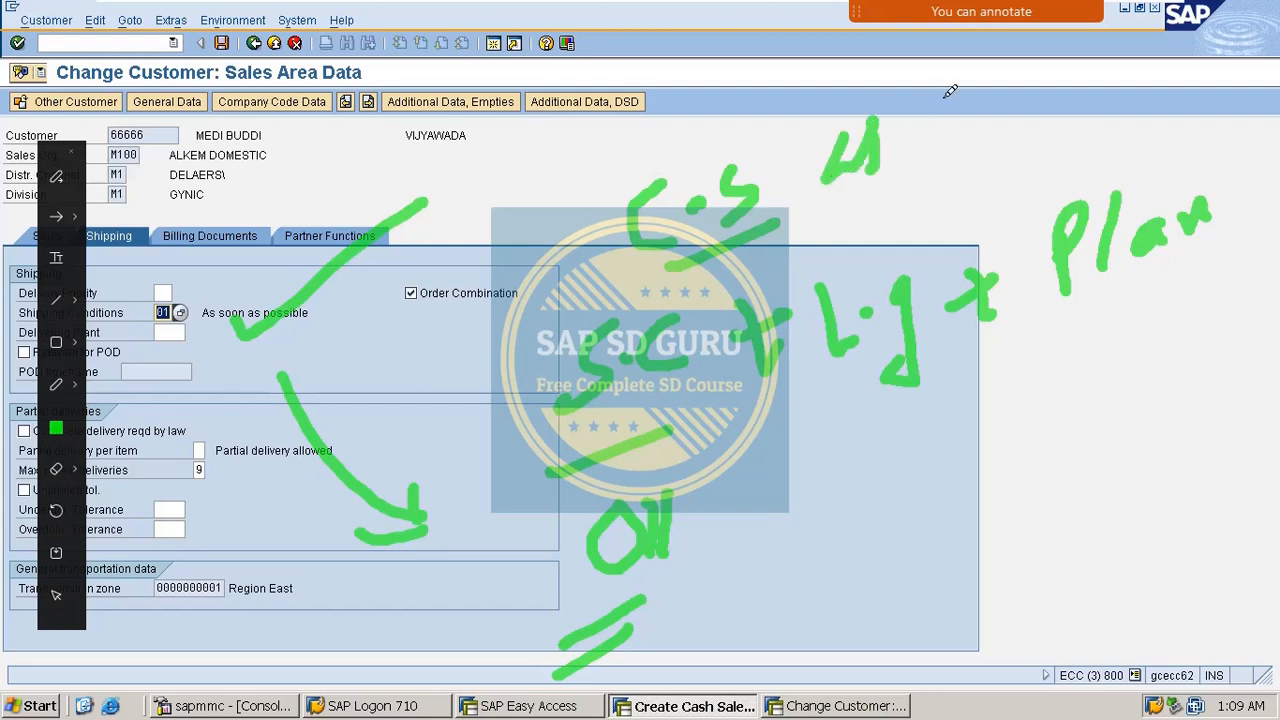
{"action": "left_click_drag", "start_coordinate": [950, 88], "coordinate": [950, 135]}
{"action": "left_click_drag", "start_coordinate": [955, 75], "coordinate": [1000, 110]}
{"action": "left_click", "coordinate": [1010, 80]}
{"action": "left_click", "coordinate": [1005, 90]}
{"action": "mouse_move", "coordinate": [1080, 52]}
{"action": "left_mouse_down"}
{"action": "mouse_move", "coordinate": [1058, 104]}
{"action": "mouse_move", "coordinate": [986, 184]}
{"action": "mouse_move", "coordinate": [1040, 133]}
{"action": "left_mouse_up"}
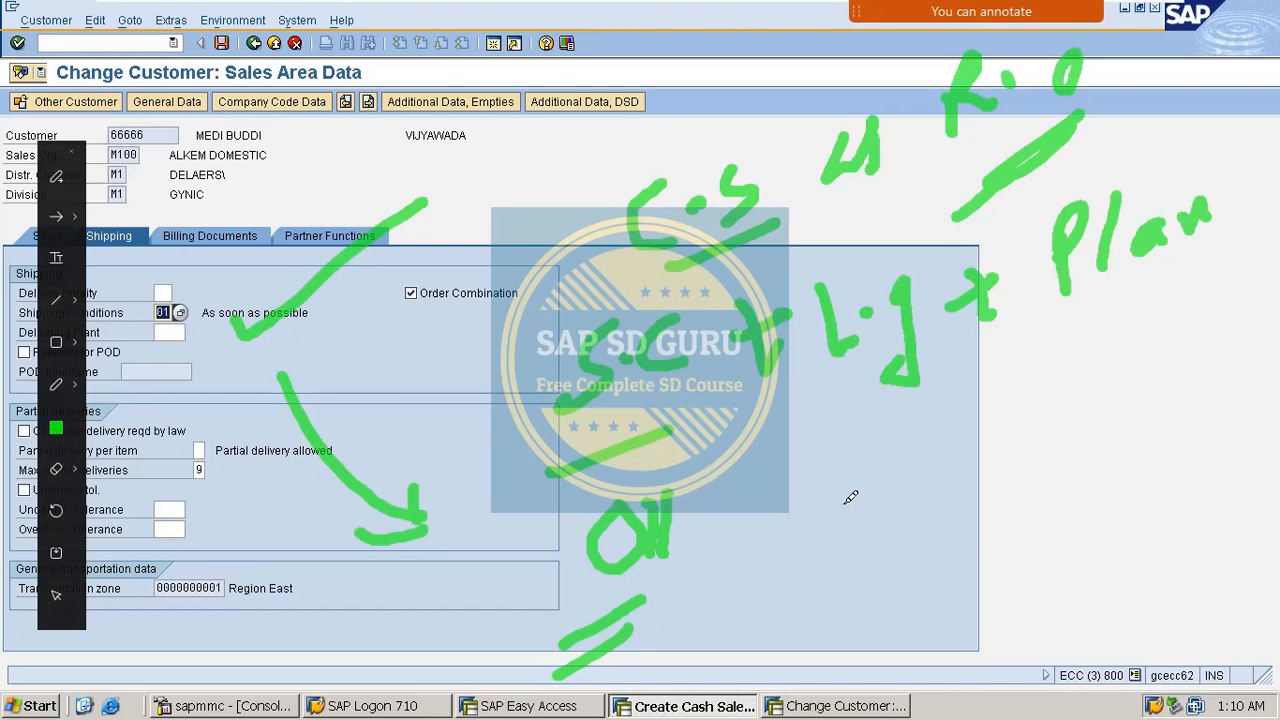
Write 'Docum' on the right, then clear all annotations and focus the command field.
{"action": "mouse_move", "coordinate": [845, 492]}
{"action": "left_mouse_down"}
{"action": "mouse_move", "coordinate": [866, 540]}
{"action": "mouse_move", "coordinate": [894, 471]}
{"action": "mouse_move", "coordinate": [858, 545]}
{"action": "left_mouse_up"}
{"action": "mouse_move", "coordinate": [916, 490]}
{"action": "left_mouse_down"}
{"action": "mouse_move", "coordinate": [962, 455]}
{"action": "mouse_move", "coordinate": [1050, 438]}
{"action": "mouse_move", "coordinate": [1100, 386]}
{"action": "left_mouse_up"}
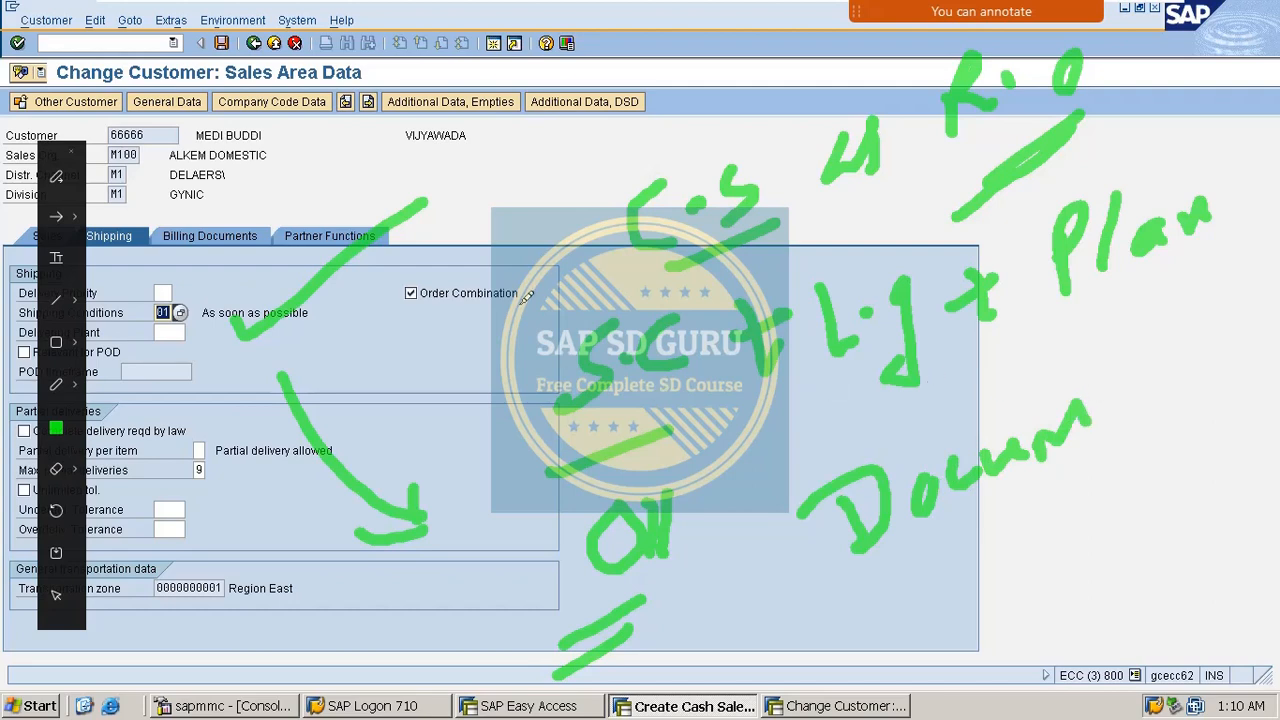
{"action": "key", "text": "Escape"}
{"action": "left_click", "coordinate": [123, 44]}
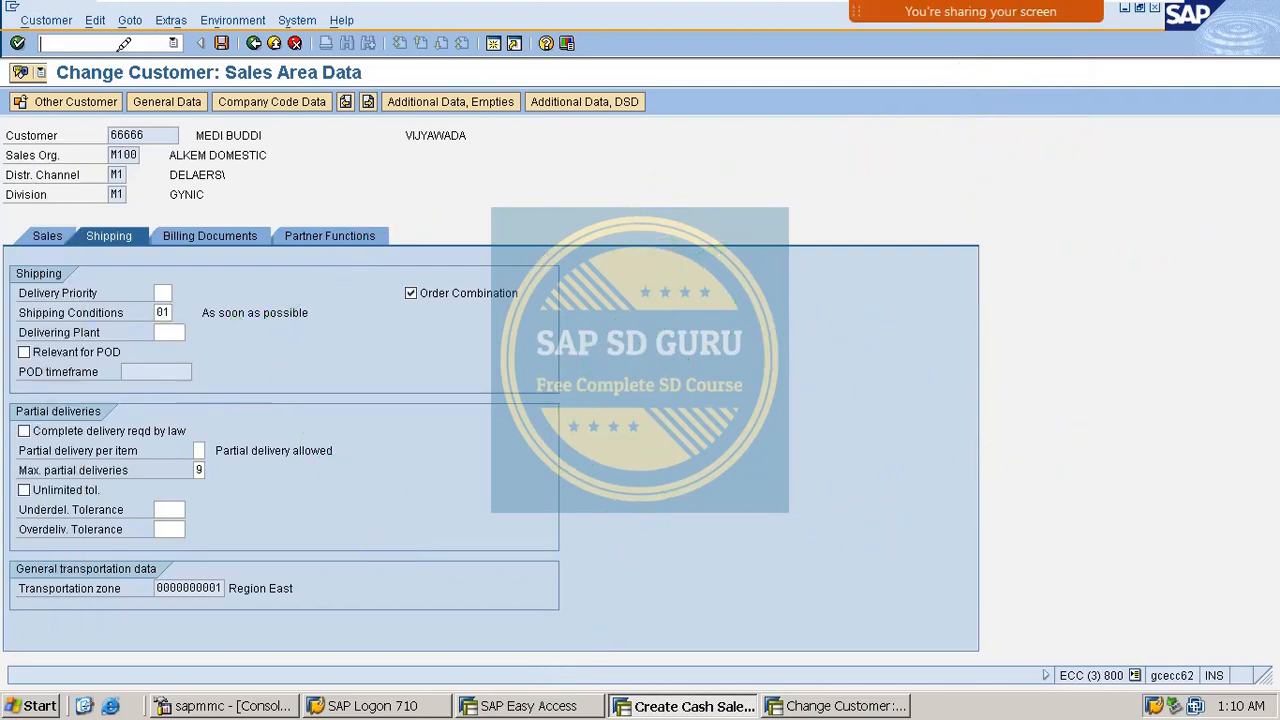
Open sales order types with /ovov8 and position the list at CS.
{"action": "type", "text": "/ovov8"}
{"action": "key", "text": "Return"}
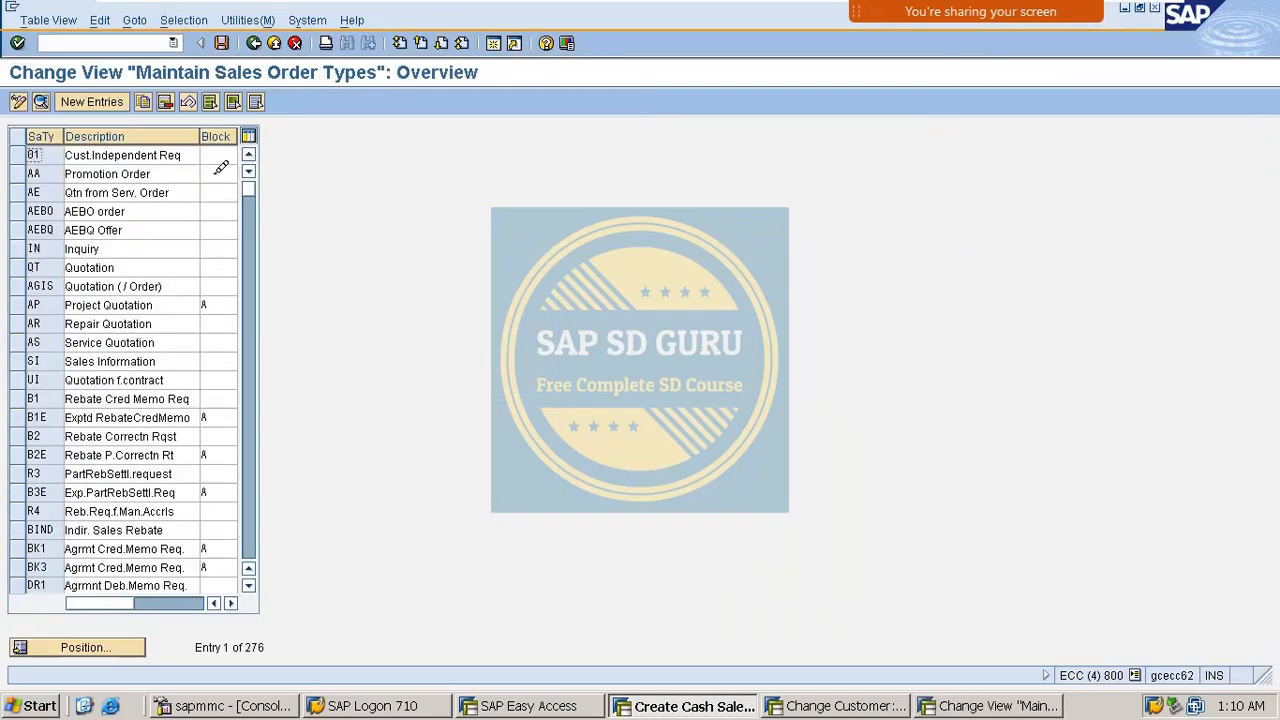
{"action": "left_click", "coordinate": [109, 638]}
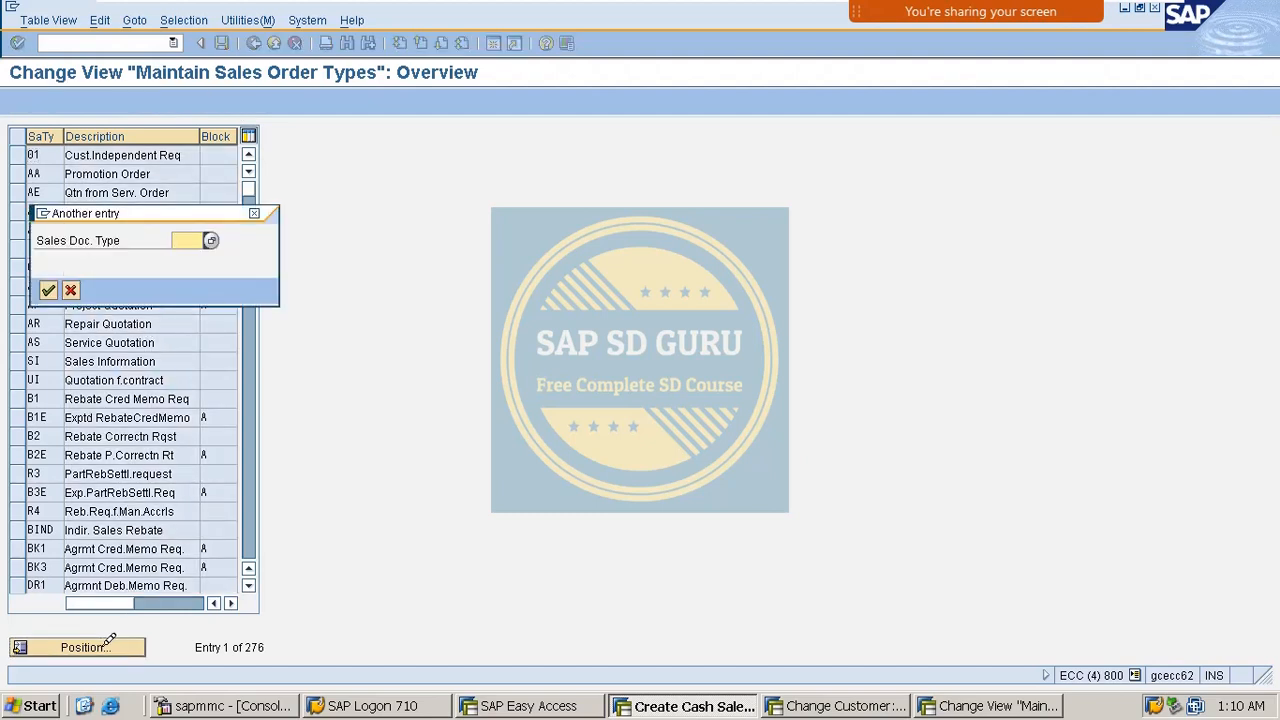
{"action": "type", "text": "CS"}
{"action": "key", "text": "Return"}
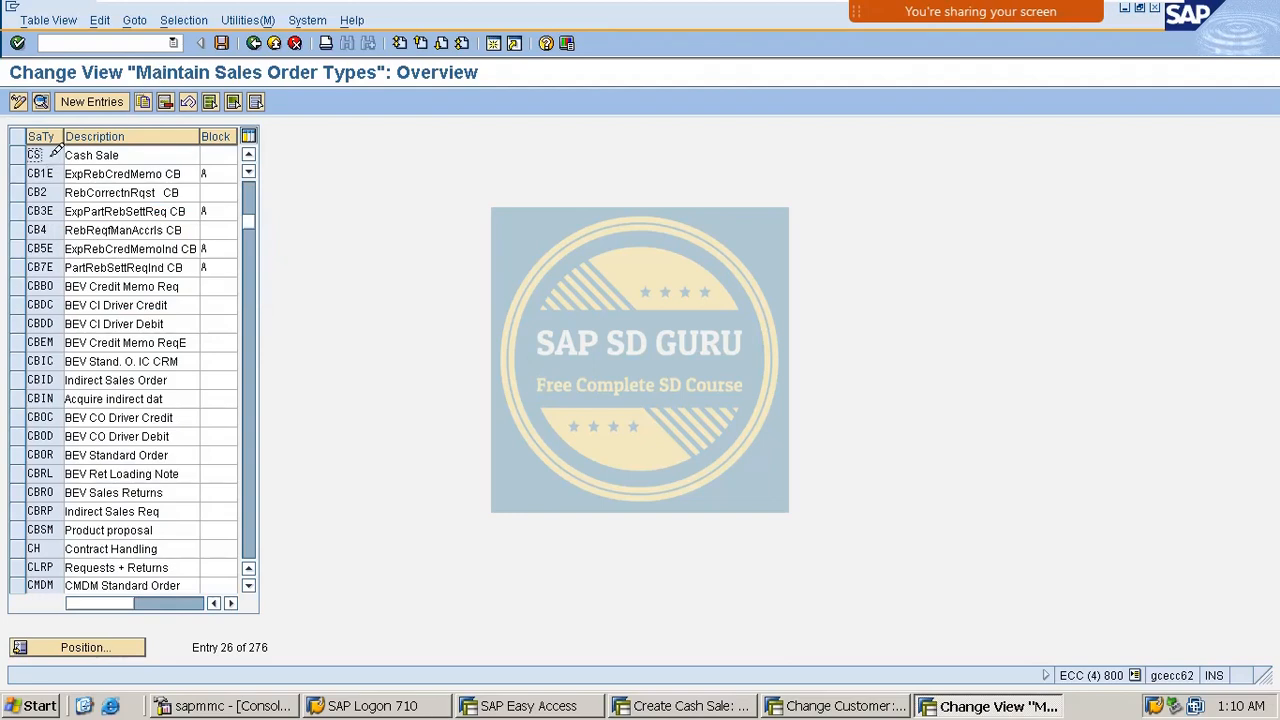
Inspect Cash Sale CS details, showing shipping conditions 10, then return to the list.
{"action": "double_click", "coordinate": [50, 150]}
{"action": "scroll", "coordinate": [175, 420], "scroll_direction": "down", "scroll_amount": 3}
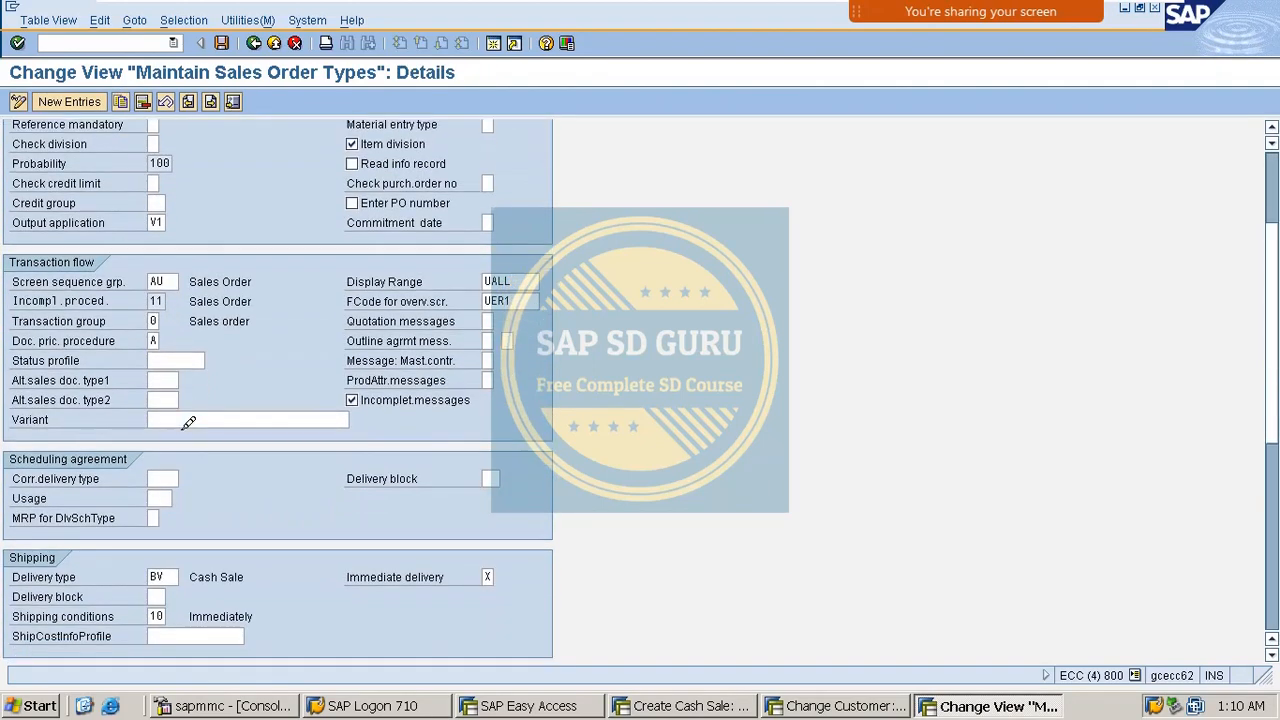
{"action": "scroll", "coordinate": [188, 422], "scroll_direction": "down", "scroll_amount": 2}
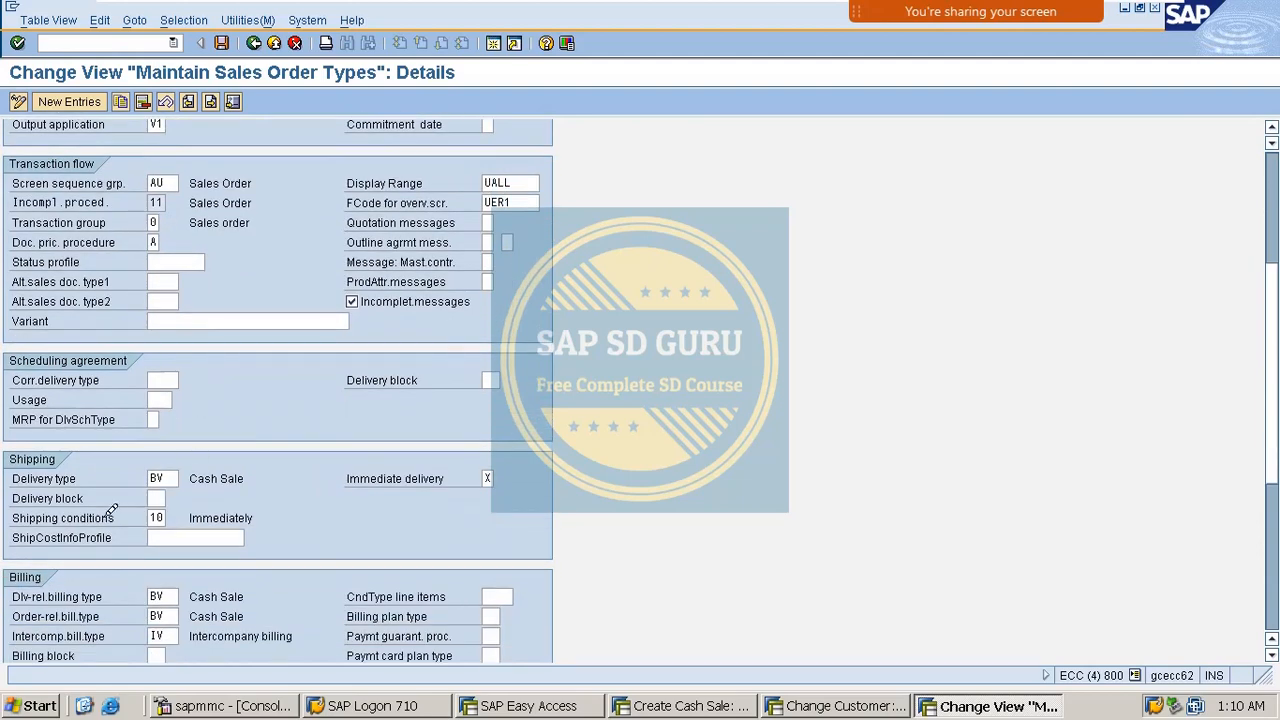
{"action": "left_click", "coordinate": [158, 517]}
{"action": "key", "text": "F3"}
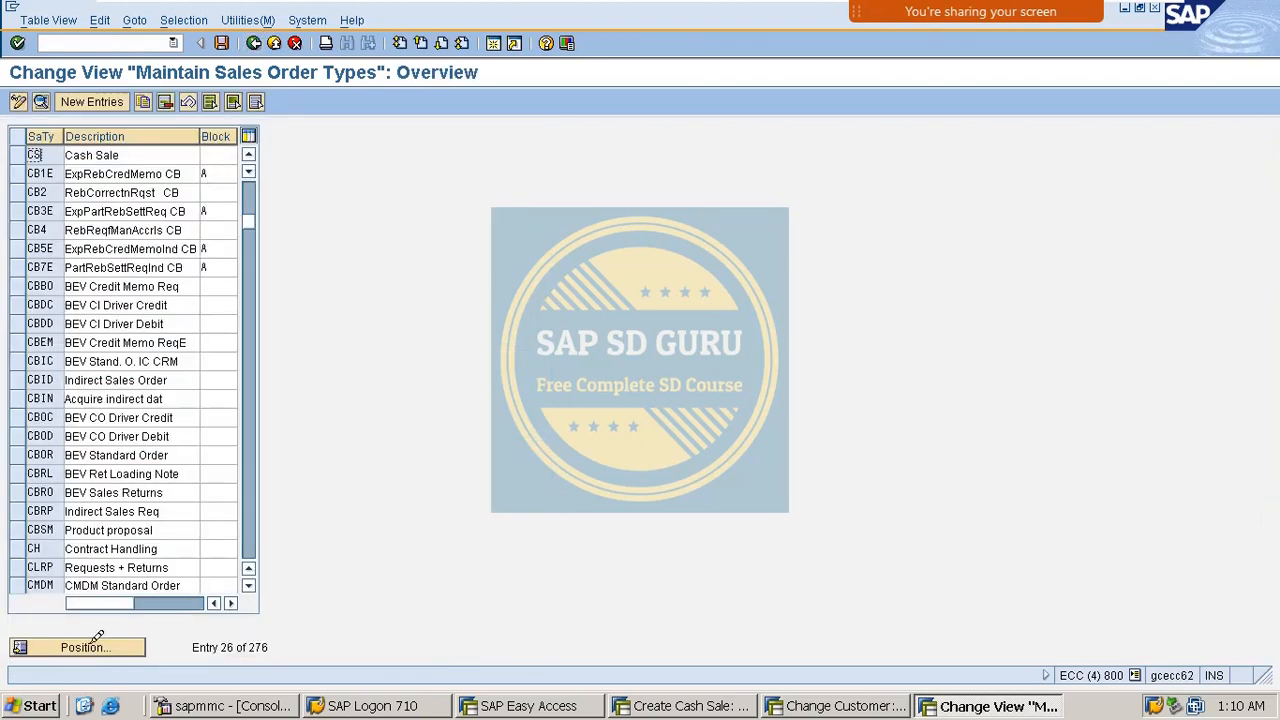
Position the list at OR, open Standard Order details, and check its empty shipping conditions.
{"action": "left_click", "coordinate": [100, 648]}
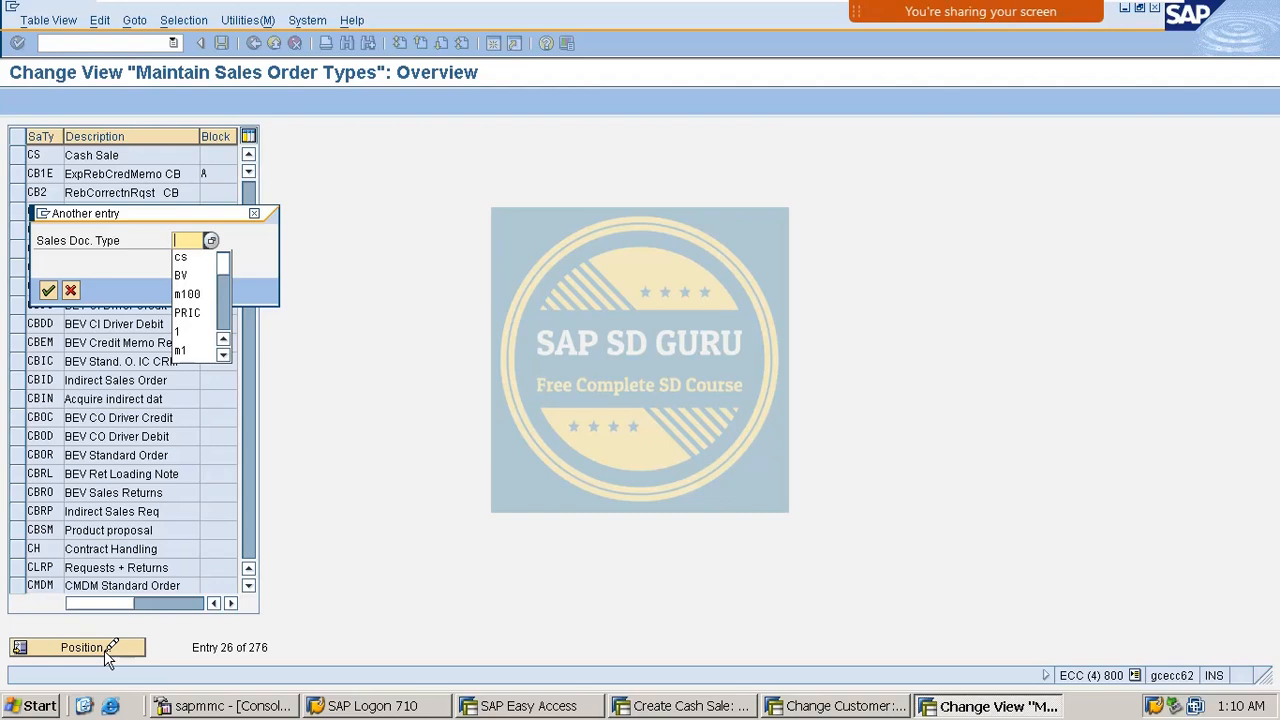
{"action": "type", "text": "OR"}
{"action": "key", "text": "Return"}
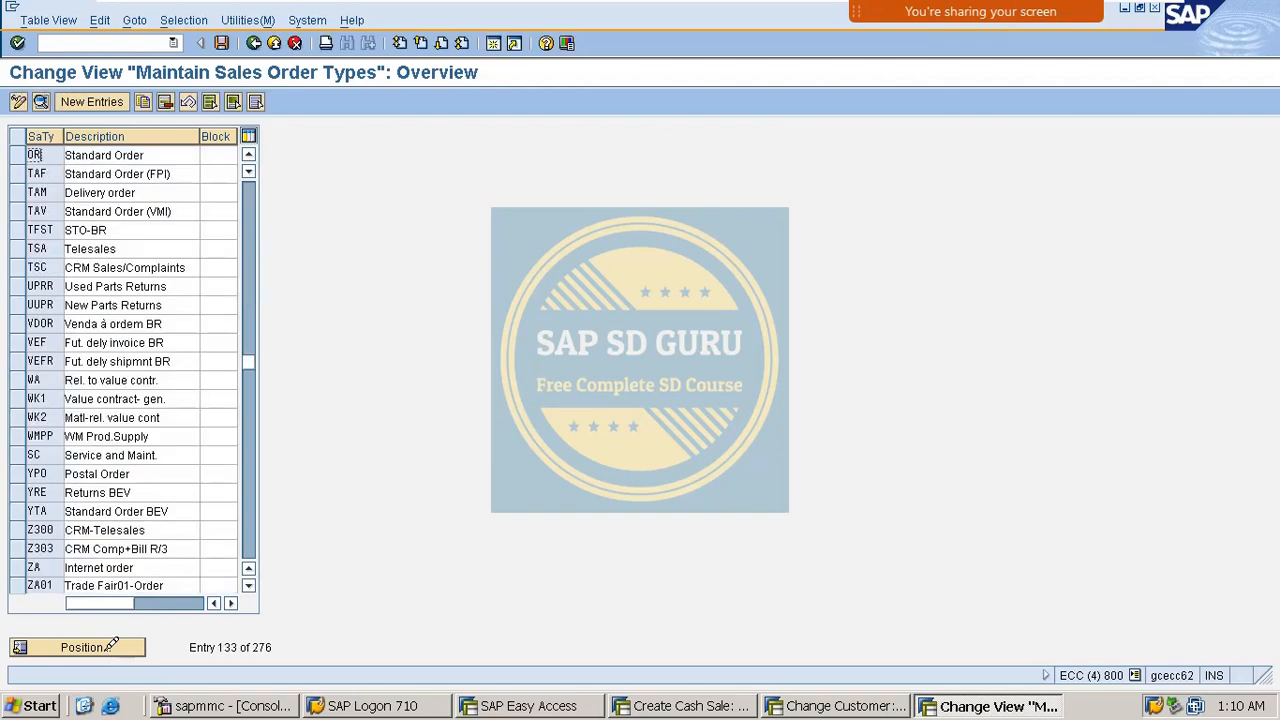
{"action": "double_click", "coordinate": [97, 155]}
{"action": "scroll", "coordinate": [187, 413], "scroll_direction": "down", "scroll_amount": 5}
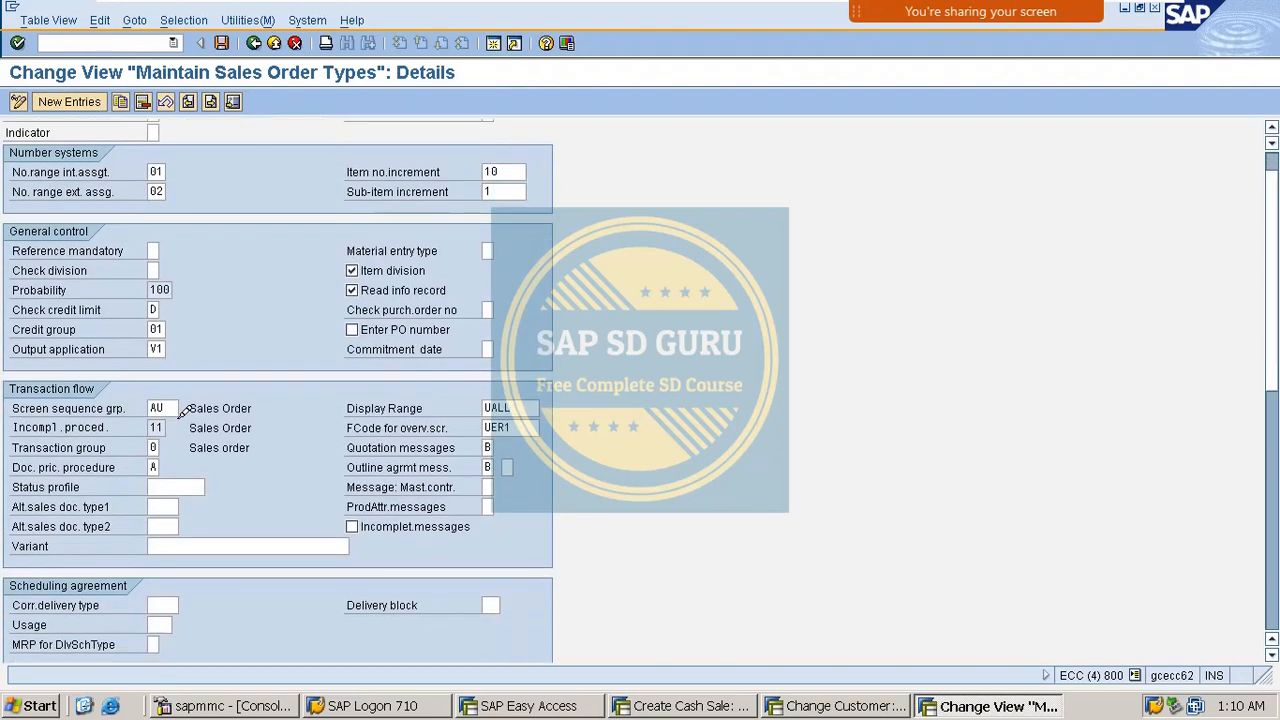
{"action": "scroll", "coordinate": [187, 413], "scroll_direction": "down", "scroll_amount": 8}
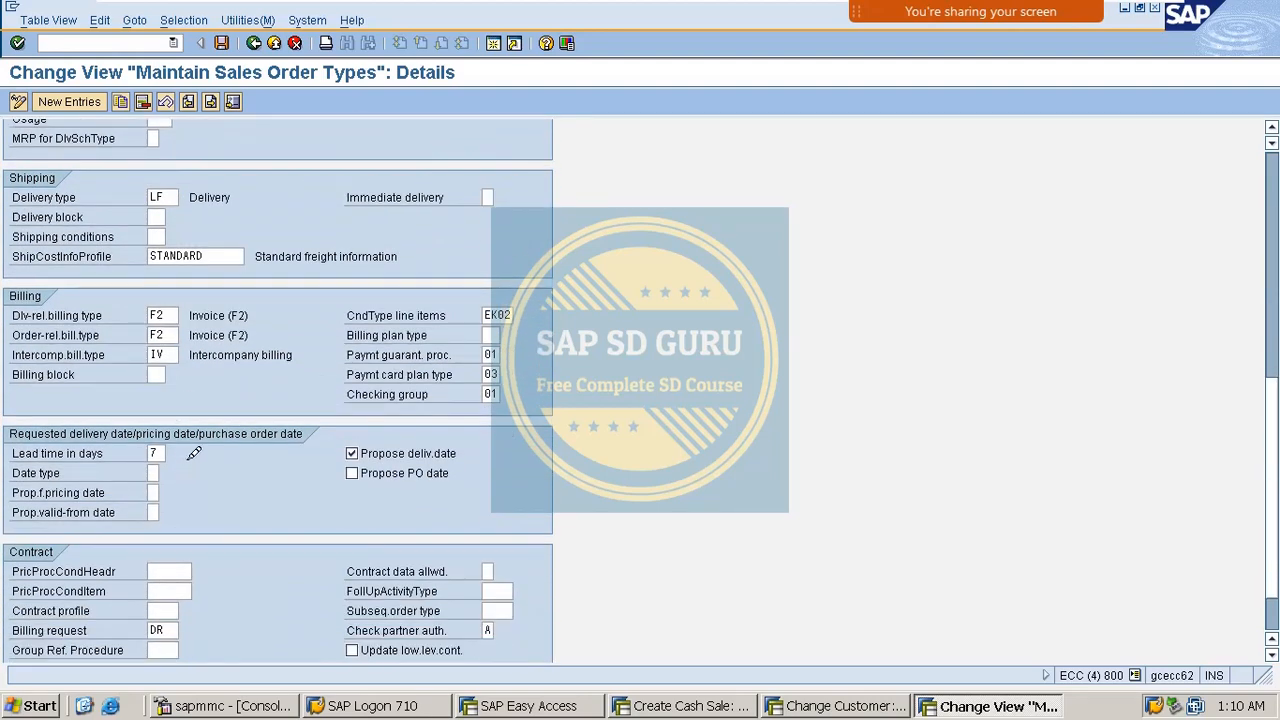
{"action": "left_click", "coordinate": [158, 235]}
{"action": "mouse_move", "coordinate": [978, 14]}
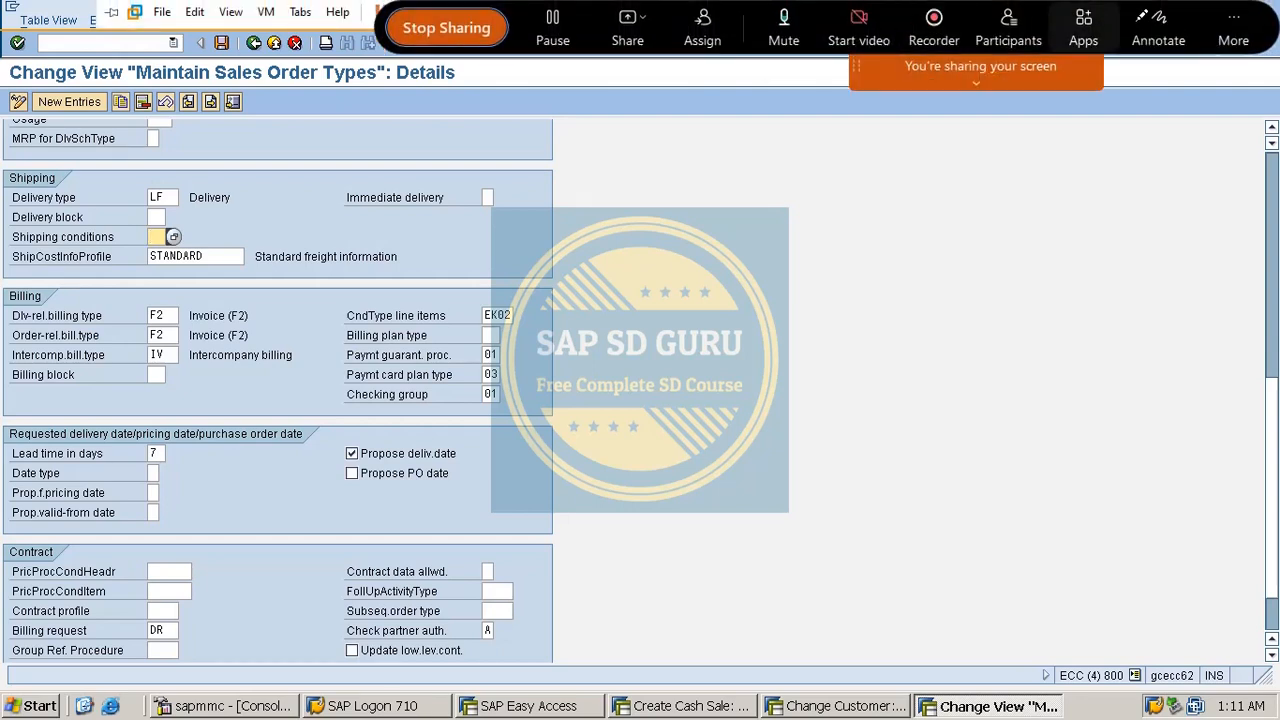
{"action": "left_click", "coordinate": [1158, 24]}
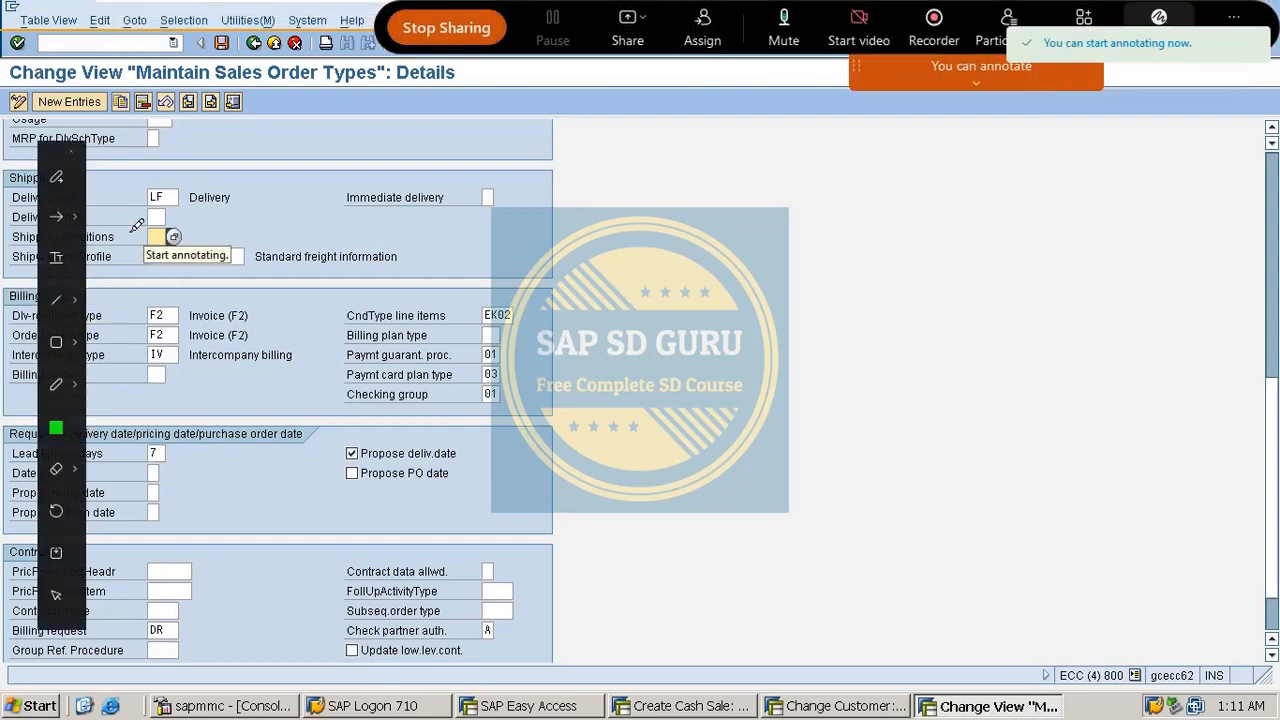
{"action": "mouse_move", "coordinate": [640, 196]}
{"action": "left_mouse_down"}
{"action": "mouse_move", "coordinate": [592, 452]}
{"action": "mouse_move", "coordinate": [574, 482]}
{"action": "left_mouse_up"}
{"action": "mouse_move", "coordinate": [714, 265]}
{"action": "left_mouse_down"}
{"action": "mouse_move", "coordinate": [711, 232]}
{"action": "mouse_move", "coordinate": [755, 190]}
{"action": "mouse_move", "coordinate": [765, 275]}
{"action": "left_mouse_up"}
{"action": "left_click", "coordinate": [796, 233]}
{"action": "mouse_move", "coordinate": [846, 206]}
{"action": "left_mouse_down"}
{"action": "mouse_move", "coordinate": [855, 151]}
{"action": "mouse_move", "coordinate": [882, 224]}
{"action": "left_mouse_up"}
{"action": "mouse_move", "coordinate": [779, 347]}
{"action": "left_mouse_down"}
{"action": "mouse_move", "coordinate": [730, 400]}
{"action": "mouse_move", "coordinate": [812, 392]}
{"action": "mouse_move", "coordinate": [860, 340]}
{"action": "mouse_move", "coordinate": [880, 398]}
{"action": "left_mouse_up"}
{"action": "mouse_move", "coordinate": [912, 306]}
{"action": "left_mouse_down"}
{"action": "mouse_move", "coordinate": [912, 376]}
{"action": "mouse_move", "coordinate": [952, 374]}
{"action": "left_mouse_up"}
{"action": "left_click_drag", "start_coordinate": [955, 192], "coordinate": [1008, 168]}
{"action": "left_click_drag", "start_coordinate": [1073, 137], "coordinate": [1082, 204]}
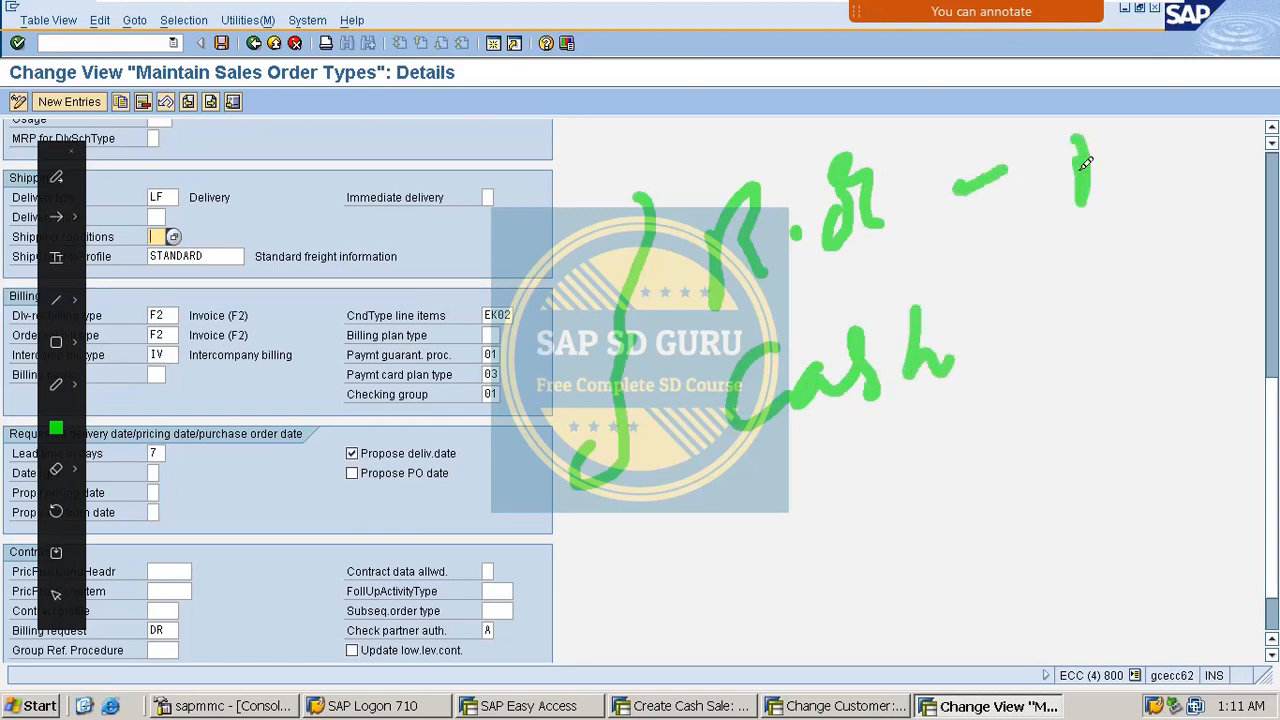
{"action": "left_click_drag", "start_coordinate": [1078, 112], "coordinate": [1136, 182]}
{"action": "mouse_move", "coordinate": [1195, 112]}
{"action": "left_mouse_down"}
{"action": "mouse_move", "coordinate": [1172, 125]}
{"action": "mouse_move", "coordinate": [1184, 135]}
{"action": "left_mouse_up"}
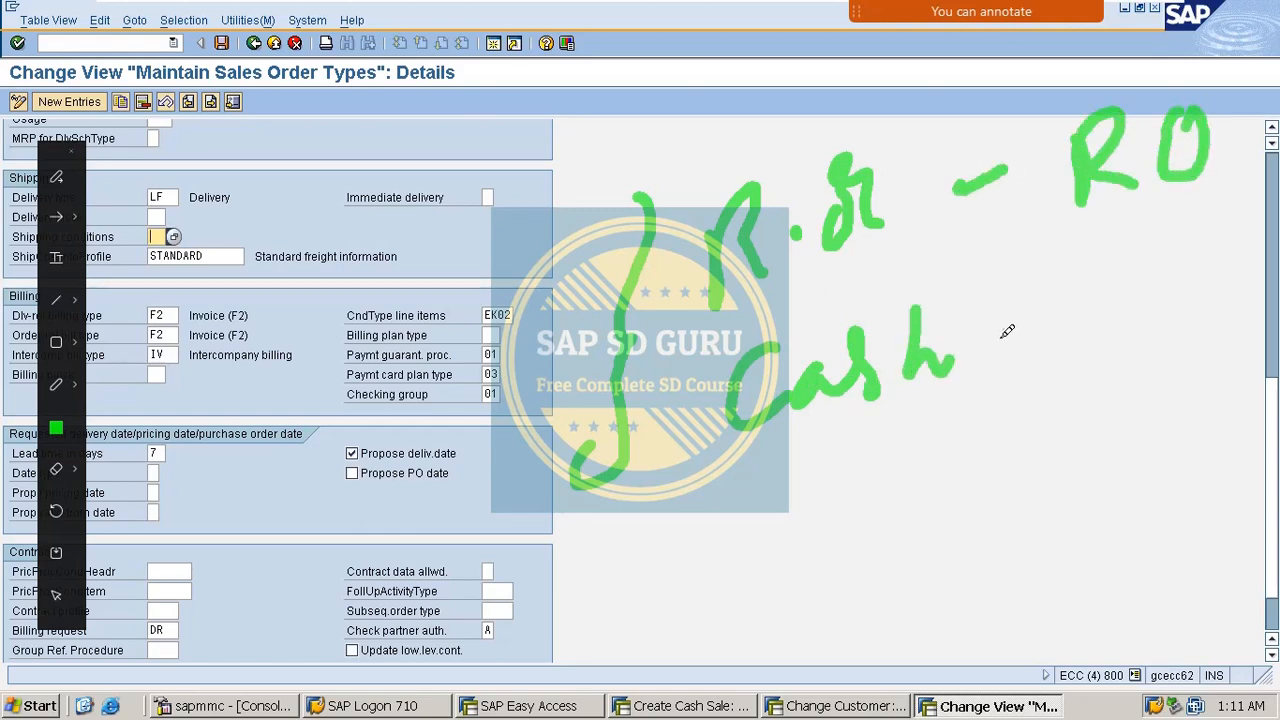
{"action": "left_click_drag", "start_coordinate": [995, 341], "coordinate": [1058, 310]}
{"action": "mouse_move", "coordinate": [1128, 266]}
{"action": "left_mouse_down"}
{"action": "mouse_move", "coordinate": [1112, 312]}
{"action": "mouse_move", "coordinate": [1156, 314]}
{"action": "left_mouse_up"}
{"action": "left_click_drag", "start_coordinate": [1214, 228], "coordinate": [1188, 310]}
{"action": "left_click_drag", "start_coordinate": [1114, 390], "coordinate": [1230, 318]}
{"action": "left_click_drag", "start_coordinate": [1112, 222], "coordinate": [1204, 178]}
{"action": "left_click_drag", "start_coordinate": [1108, 240], "coordinate": [1150, 216]}
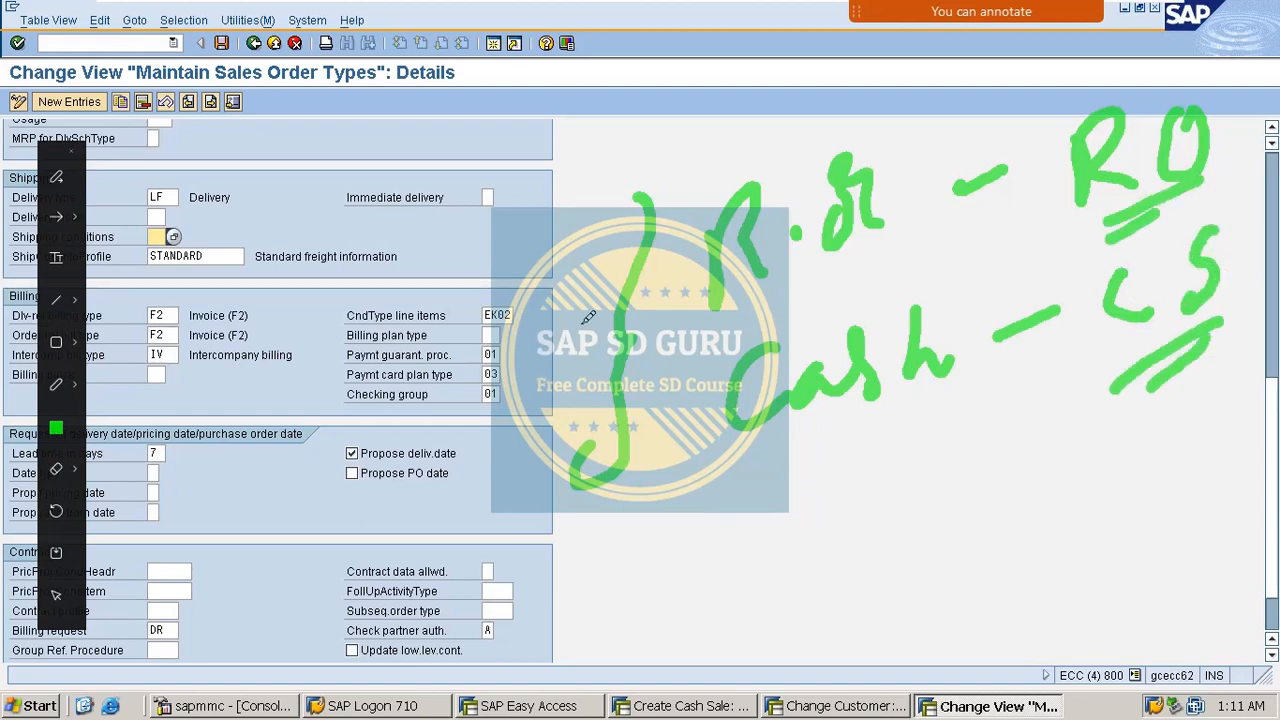
{"action": "mouse_move", "coordinate": [590, 308]}
{"action": "left_mouse_down"}
{"action": "mouse_move", "coordinate": [505, 456]}
{"action": "mouse_move", "coordinate": [705, 585]}
{"action": "mouse_move", "coordinate": [662, 630]}
{"action": "left_mouse_up"}
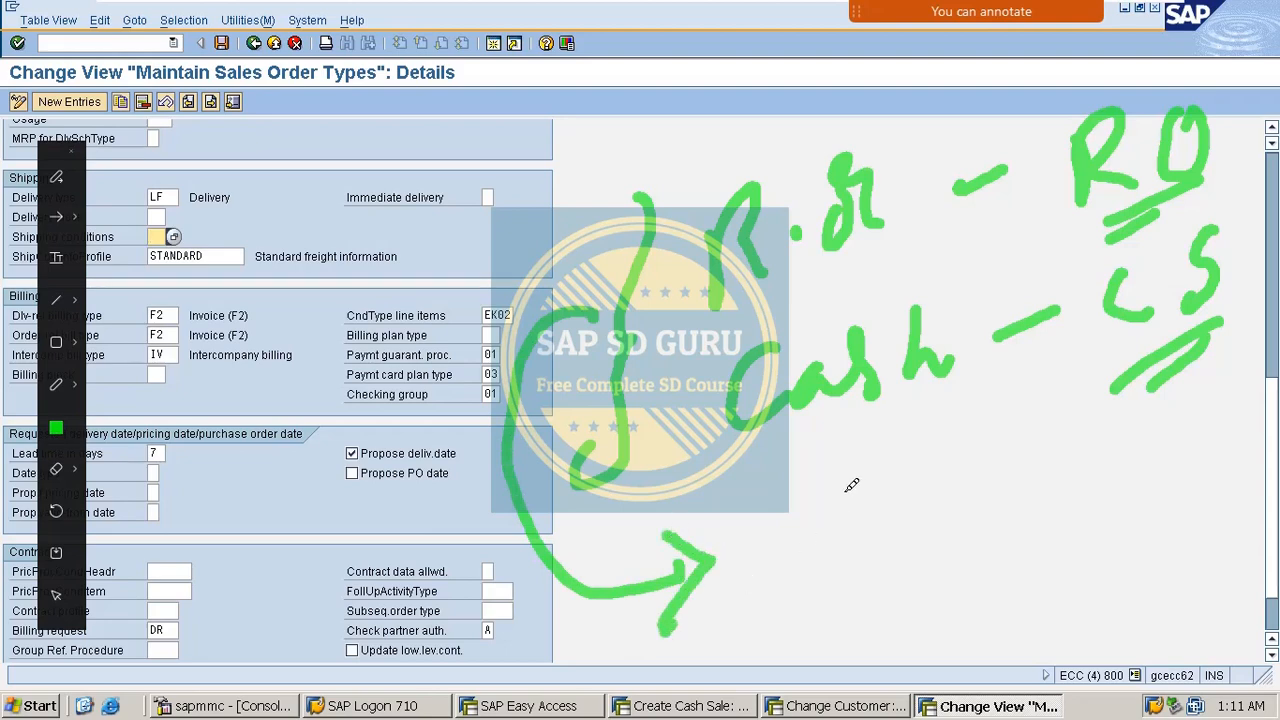
{"action": "left_click_drag", "start_coordinate": [852, 488], "coordinate": [828, 585]}
{"action": "mouse_move", "coordinate": [905, 495]}
{"action": "left_mouse_down"}
{"action": "mouse_move", "coordinate": [922, 520]}
{"action": "mouse_move", "coordinate": [914, 486]}
{"action": "left_mouse_up"}
{"action": "mouse_move", "coordinate": [793, 502]}
{"action": "left_mouse_down"}
{"action": "mouse_move", "coordinate": [1000, 434]}
{"action": "mouse_move", "coordinate": [800, 612]}
{"action": "mouse_move", "coordinate": [793, 498]}
{"action": "left_mouse_up"}
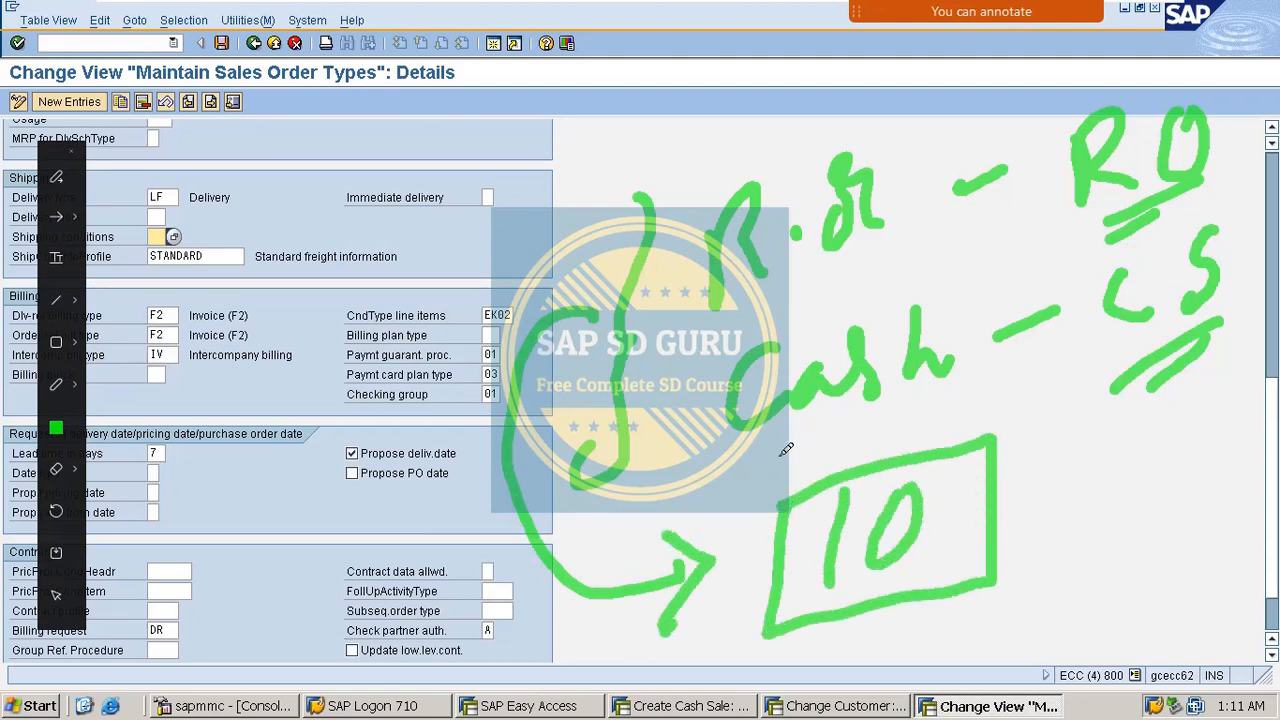
{"action": "key", "text": "Escape"}
{"action": "left_click", "coordinate": [90, 42]}
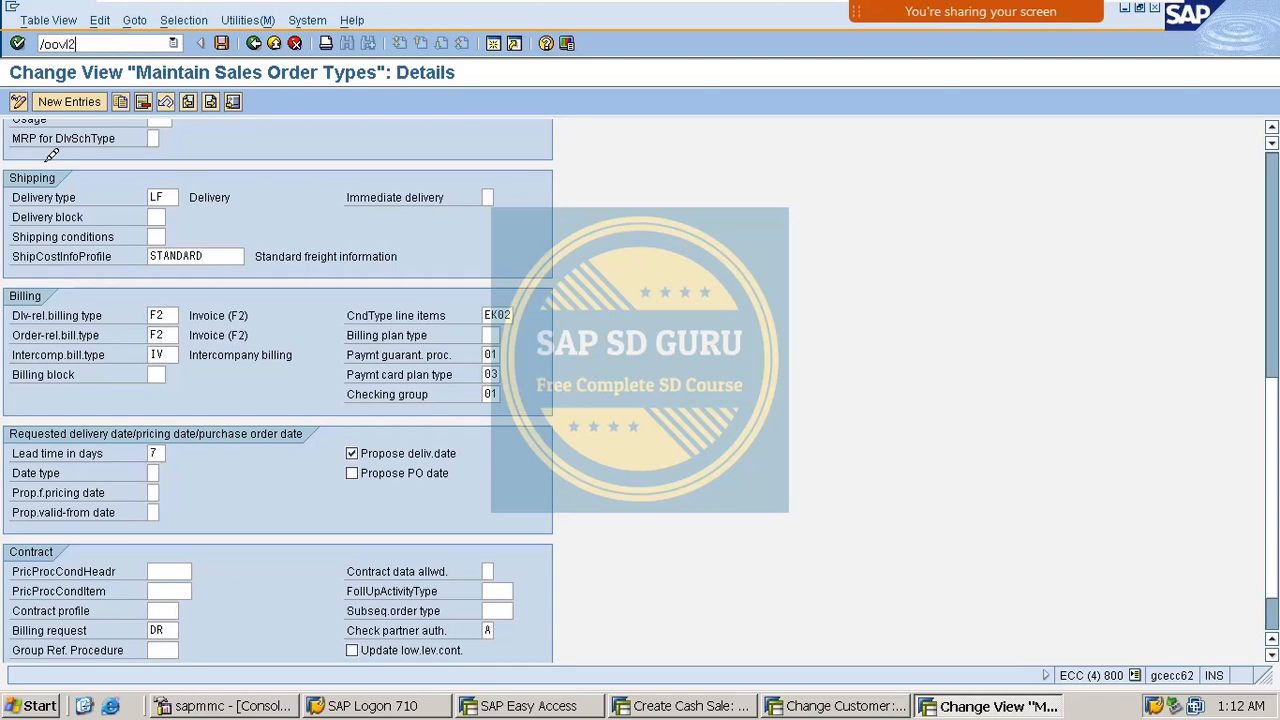
Open shipping point determination and review the shipping condition 10, loading group 0001 entries.
{"action": "key", "text": "Return"}
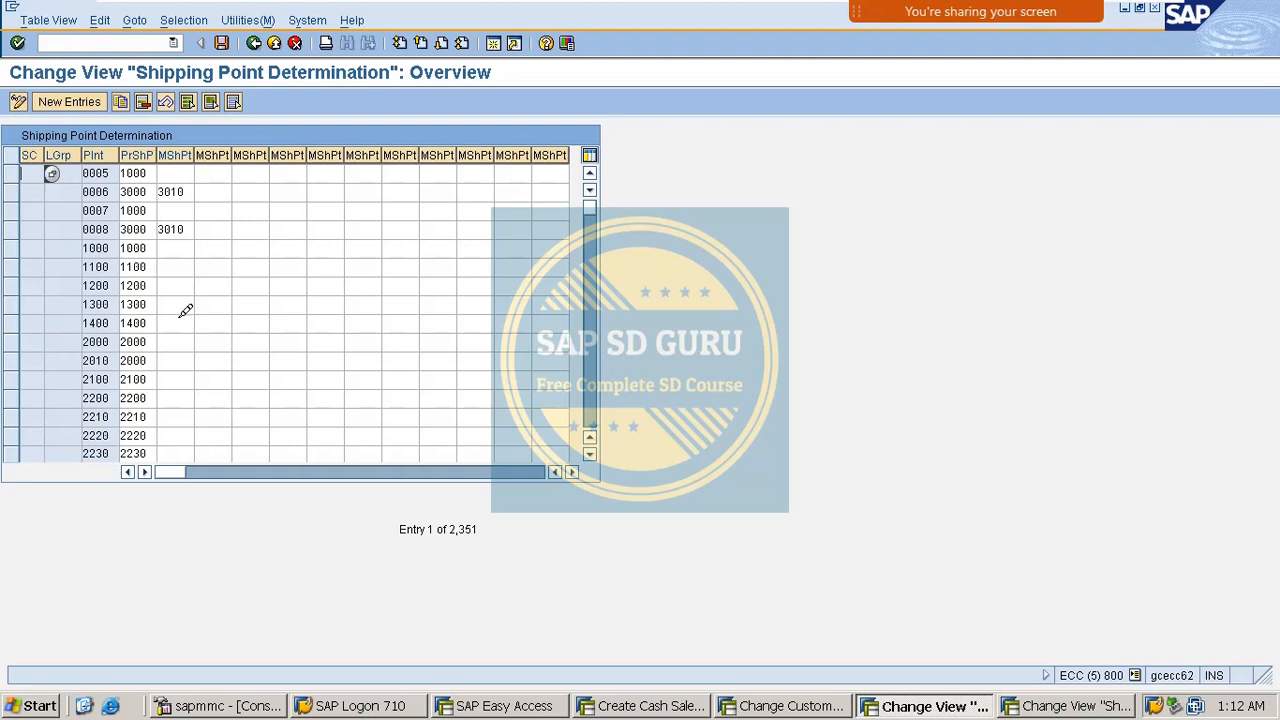
{"action": "scroll", "coordinate": [55, 201], "scroll_direction": "down", "scroll_amount": 9}
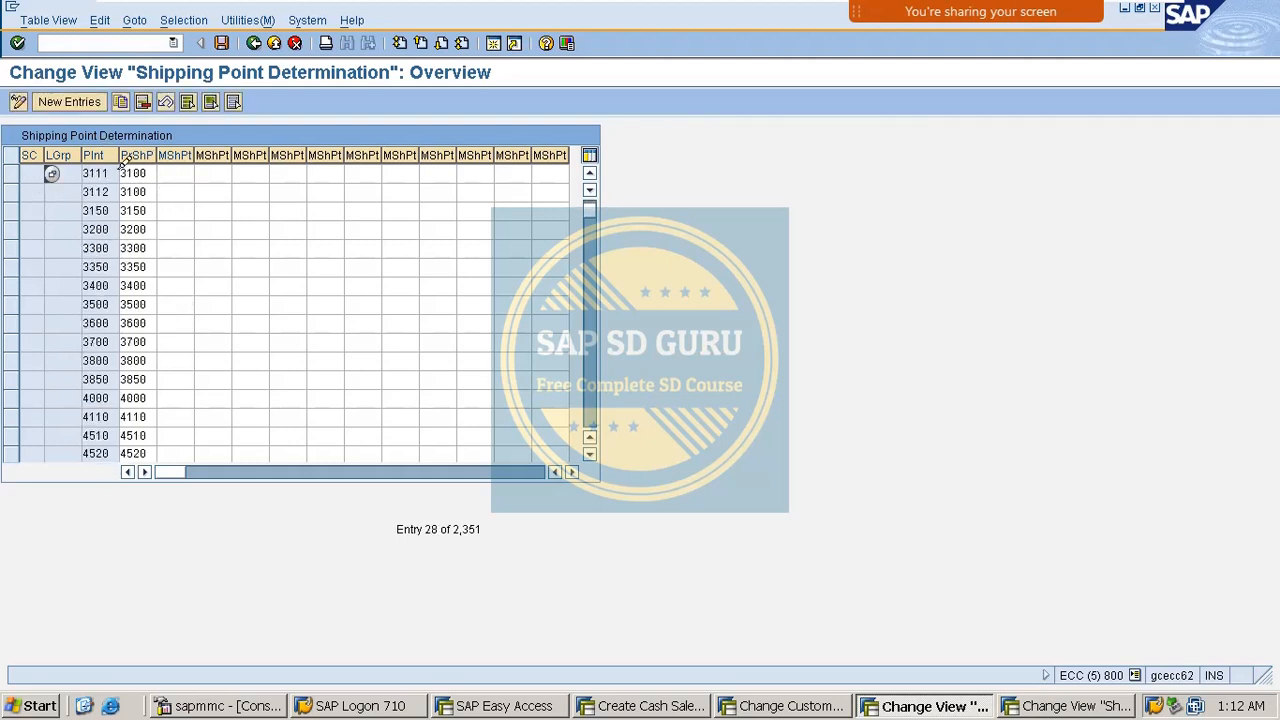
{"action": "scroll", "coordinate": [663, 229], "scroll_direction": "up", "scroll_amount": 3}
{"action": "left_click_drag", "start_coordinate": [590, 210], "coordinate": [601, 268]}
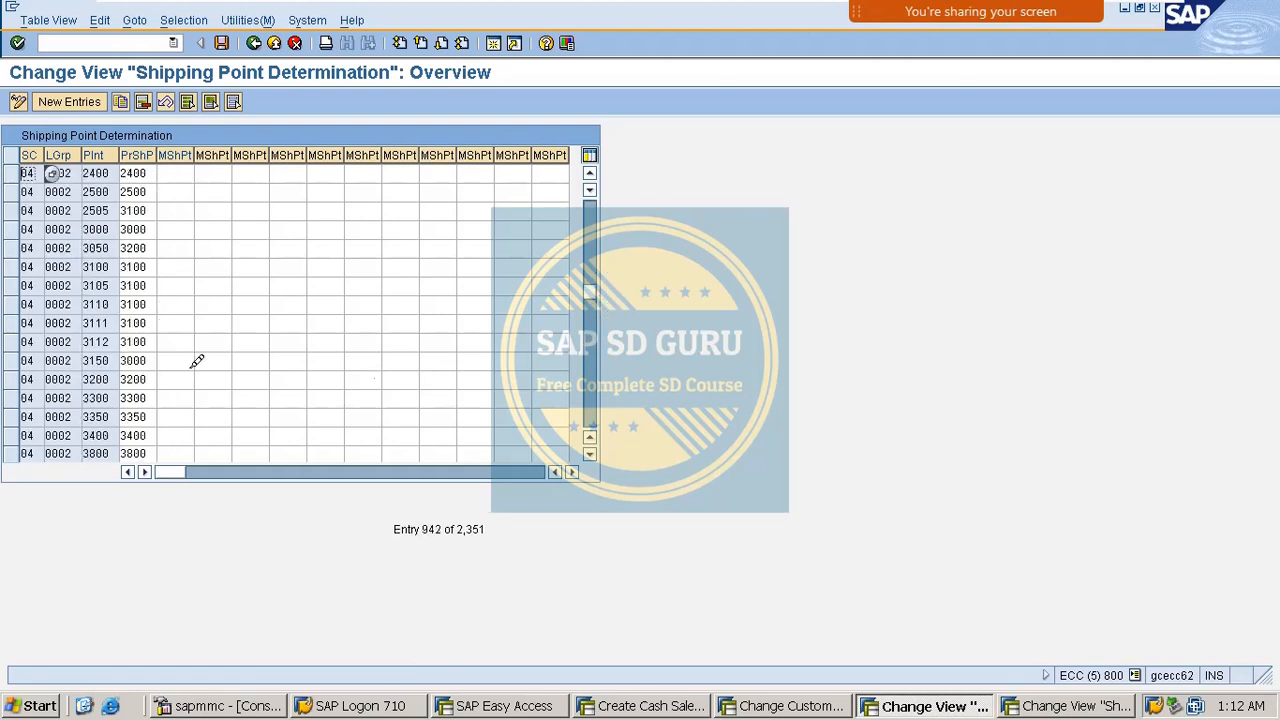
{"action": "scroll", "coordinate": [197, 361], "scroll_direction": "down", "scroll_amount": 4}
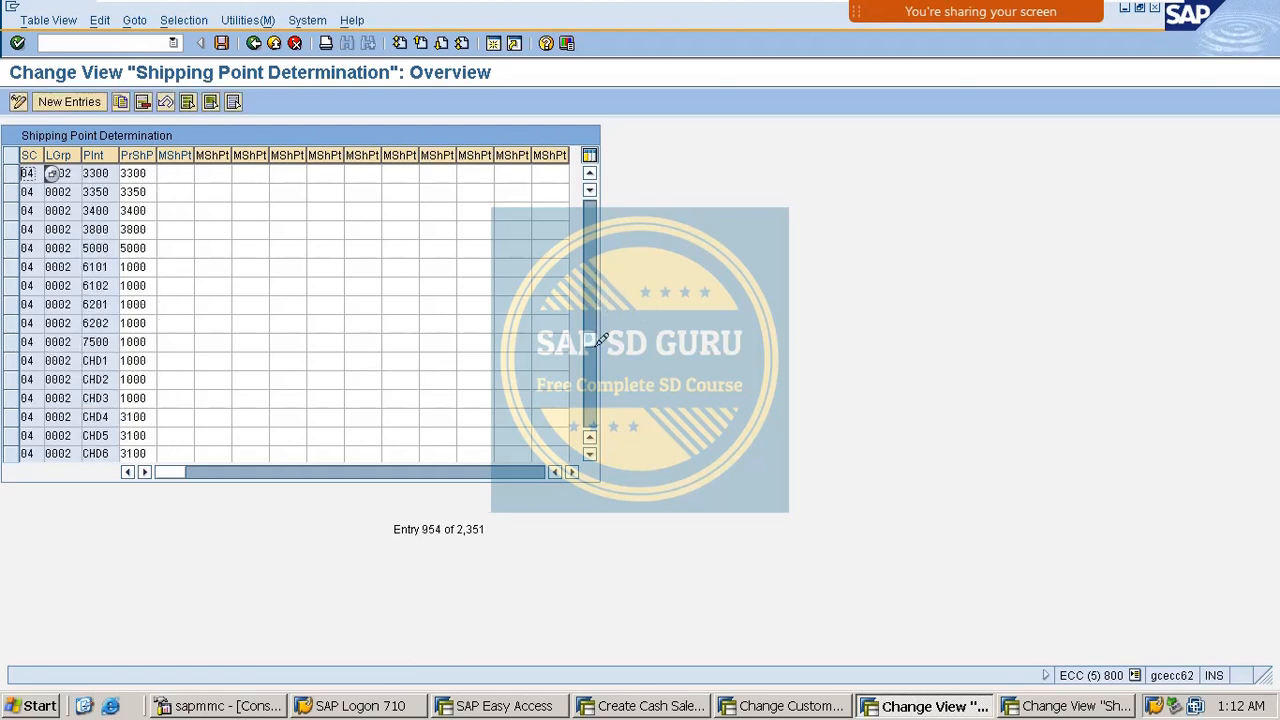
{"action": "left_click_drag", "start_coordinate": [597, 347], "coordinate": [598, 284]}
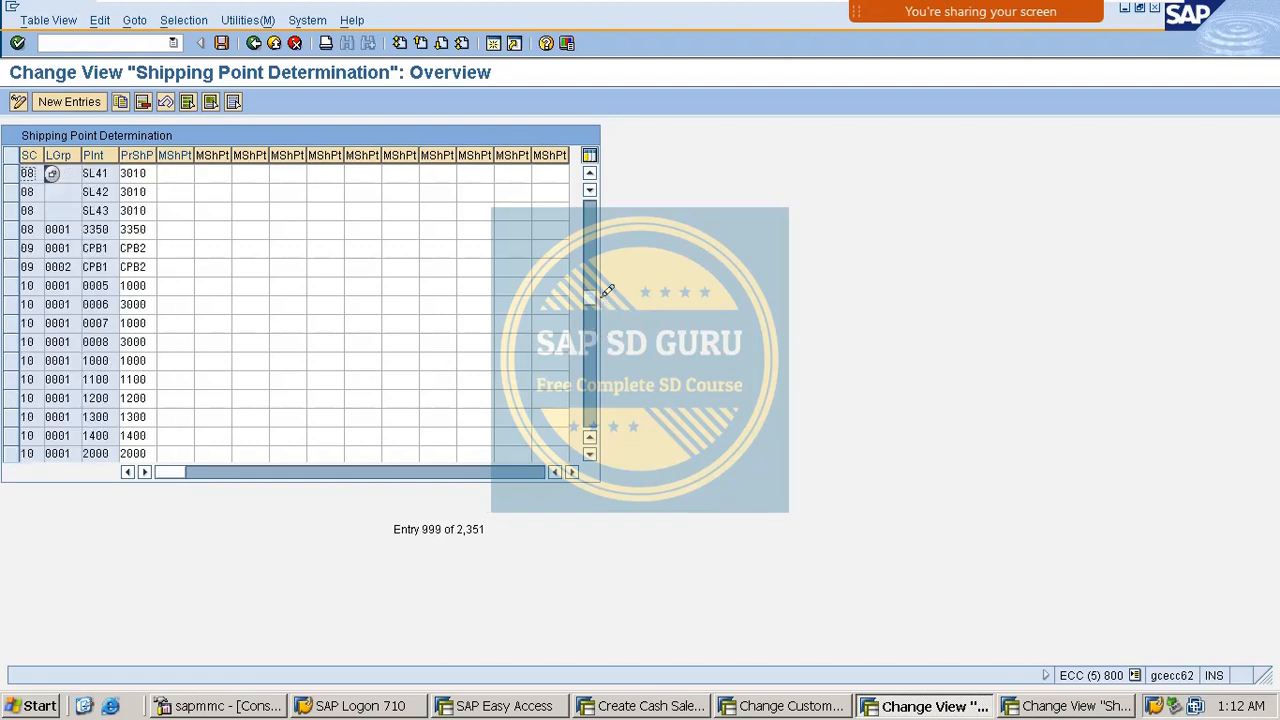
{"action": "left_click", "coordinate": [38, 286]}
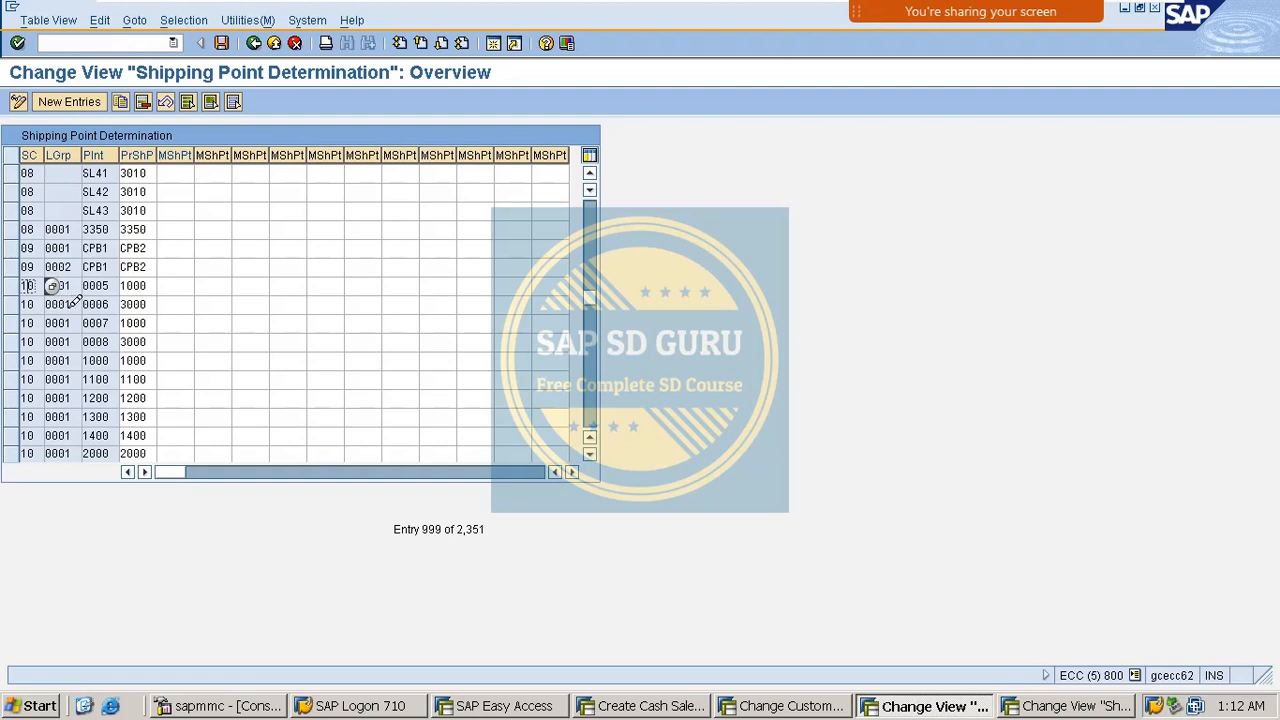
{"action": "left_click", "coordinate": [66, 304]}
{"action": "scroll", "coordinate": [73, 335], "scroll_direction": "down", "scroll_amount": 10}
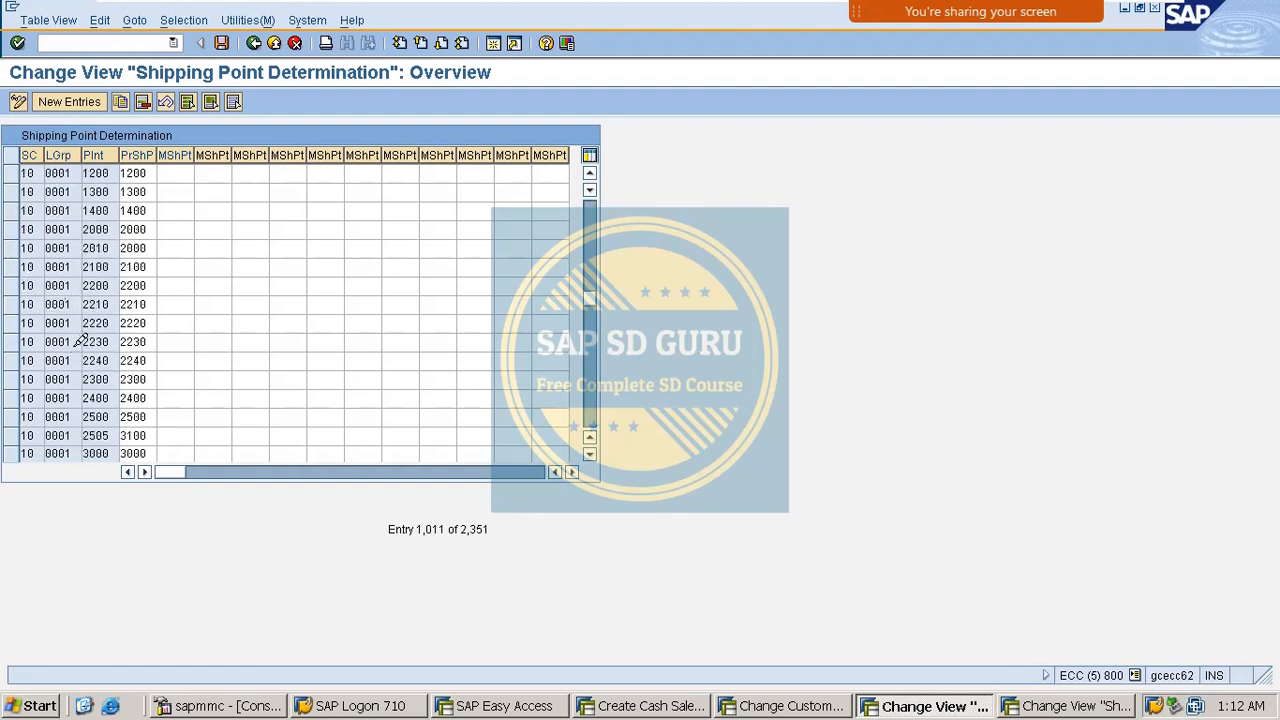
{"action": "scroll", "coordinate": [88, 354], "scroll_direction": "down", "scroll_amount": 11}
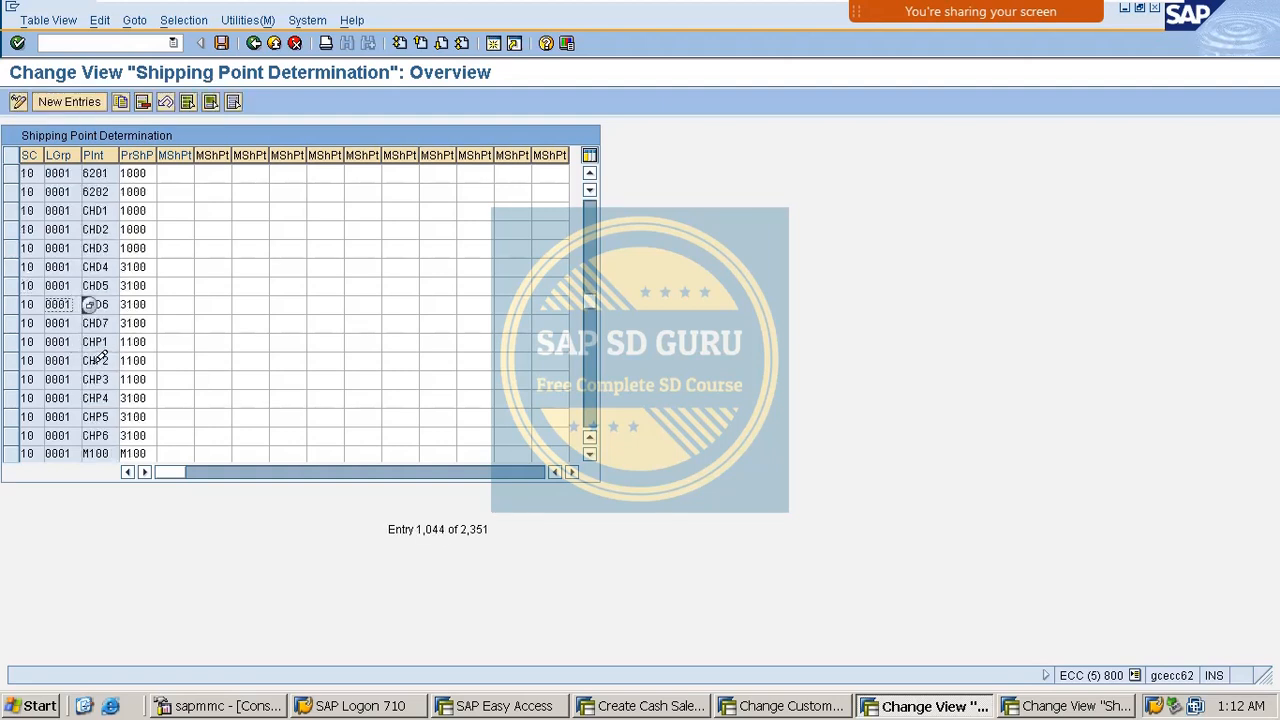
{"action": "scroll", "coordinate": [103, 358], "scroll_direction": "up", "scroll_amount": 4}
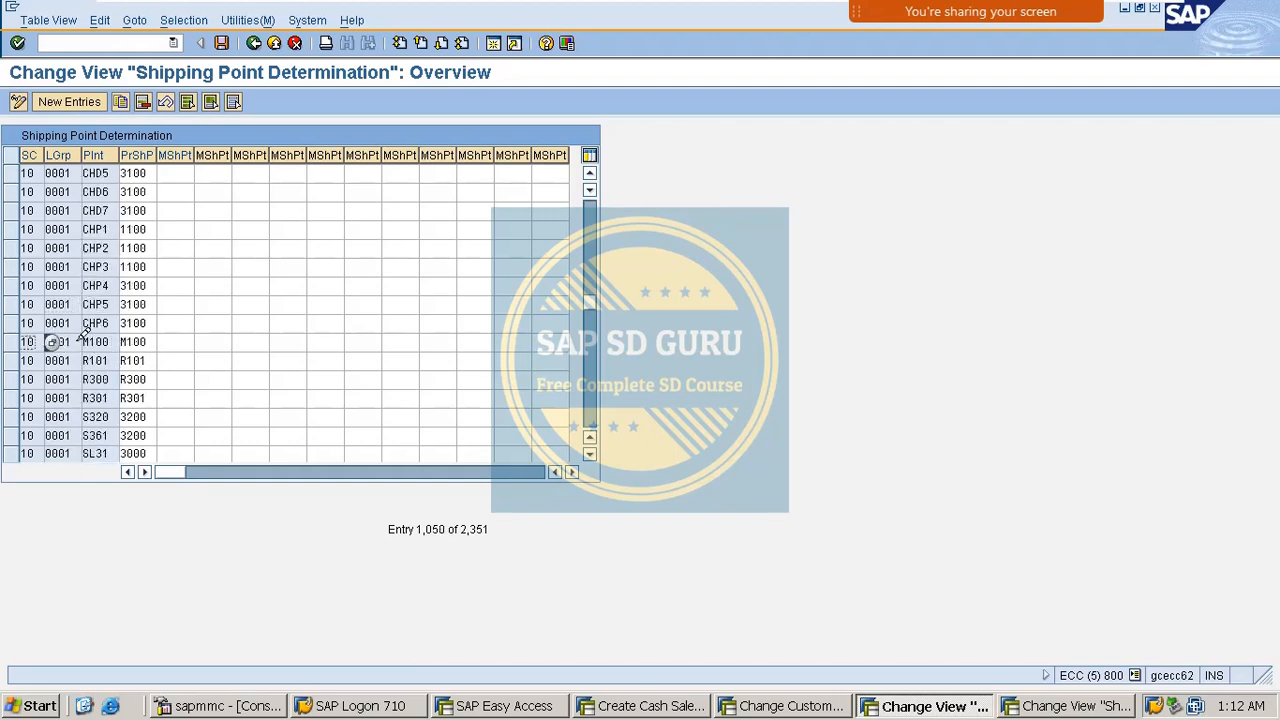
Change plant M100's proposed shipping point to M200, save under the customizing request, and exit.
{"action": "left_click", "coordinate": [65, 342]}
{"action": "left_click", "coordinate": [100, 342]}
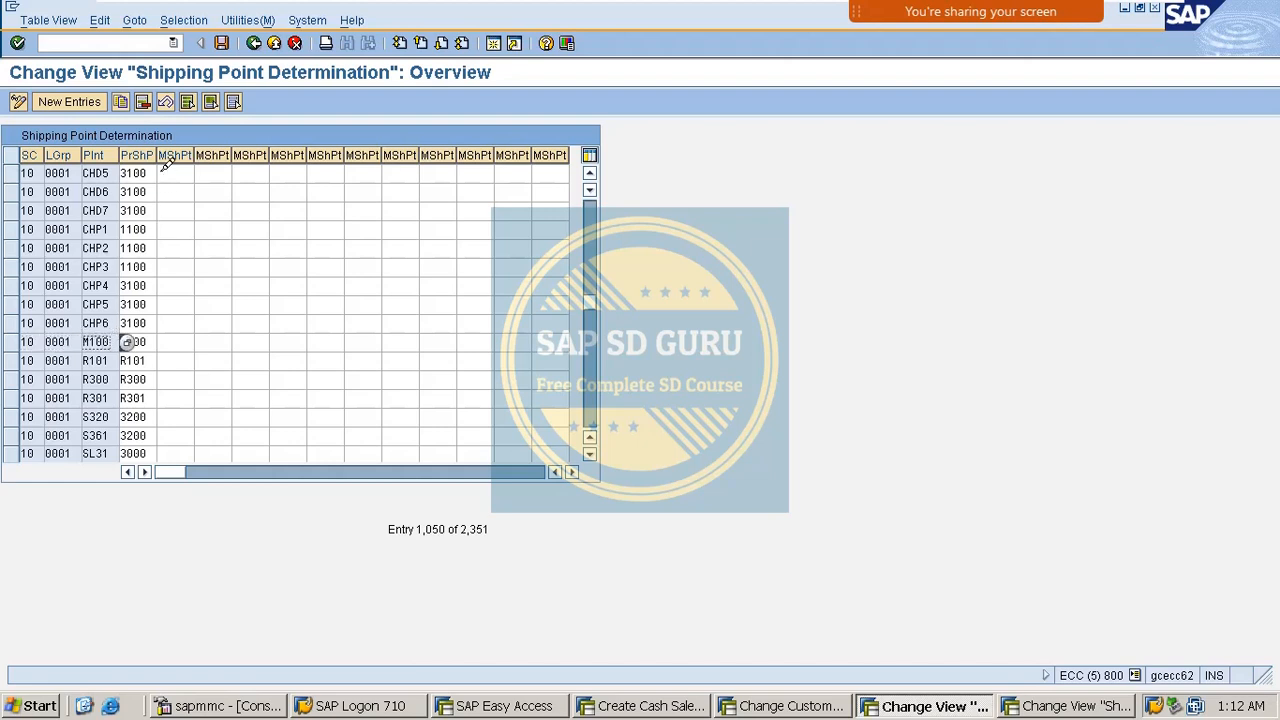
{"action": "left_click", "coordinate": [143, 342]}
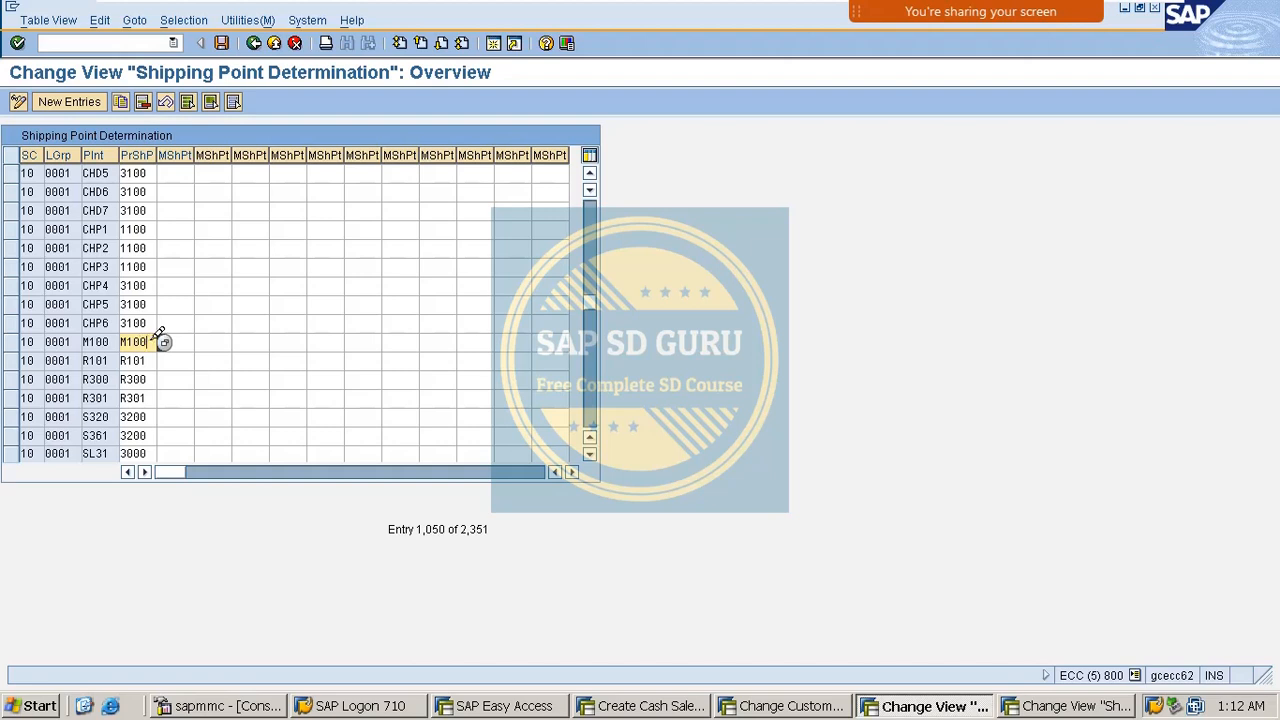
{"action": "key", "text": "BackSpace"}
{"action": "key", "text": "BackSpace"}
{"action": "key", "text": "BackSpace"}
{"action": "type", "text": "2"}
{"action": "key", "text": "ctrl+s"}
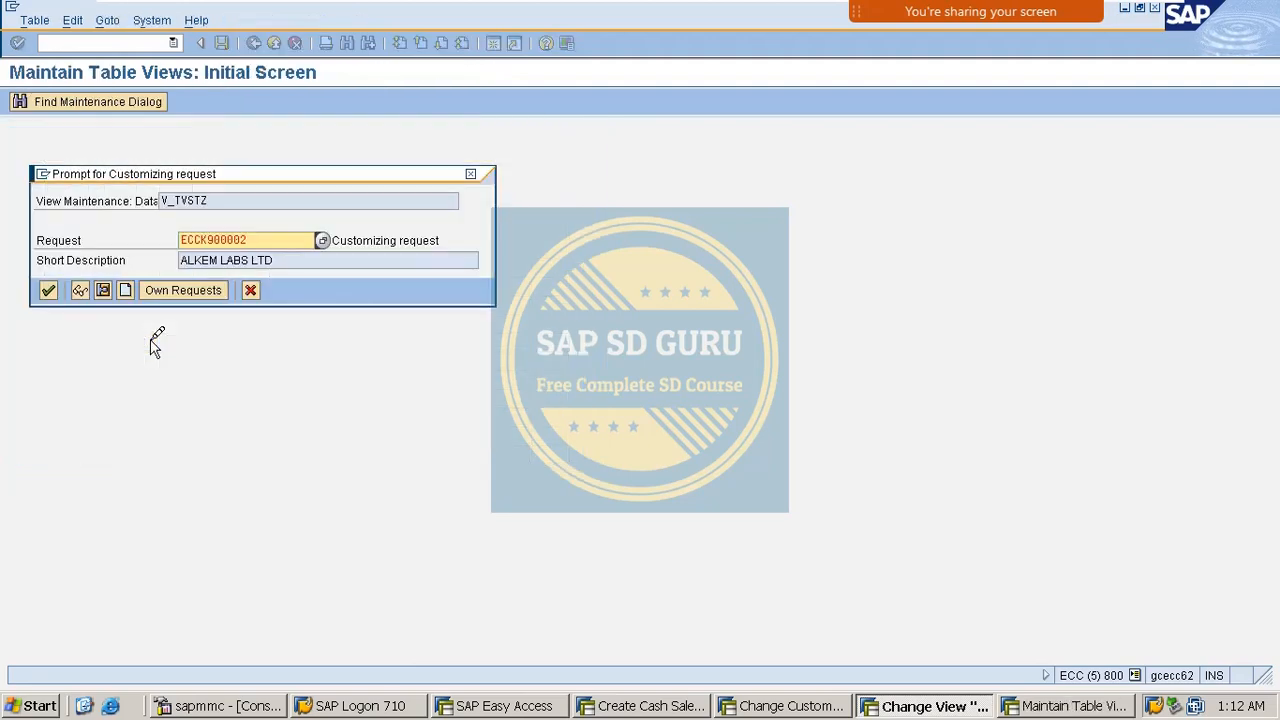
{"action": "key", "text": "Return"}
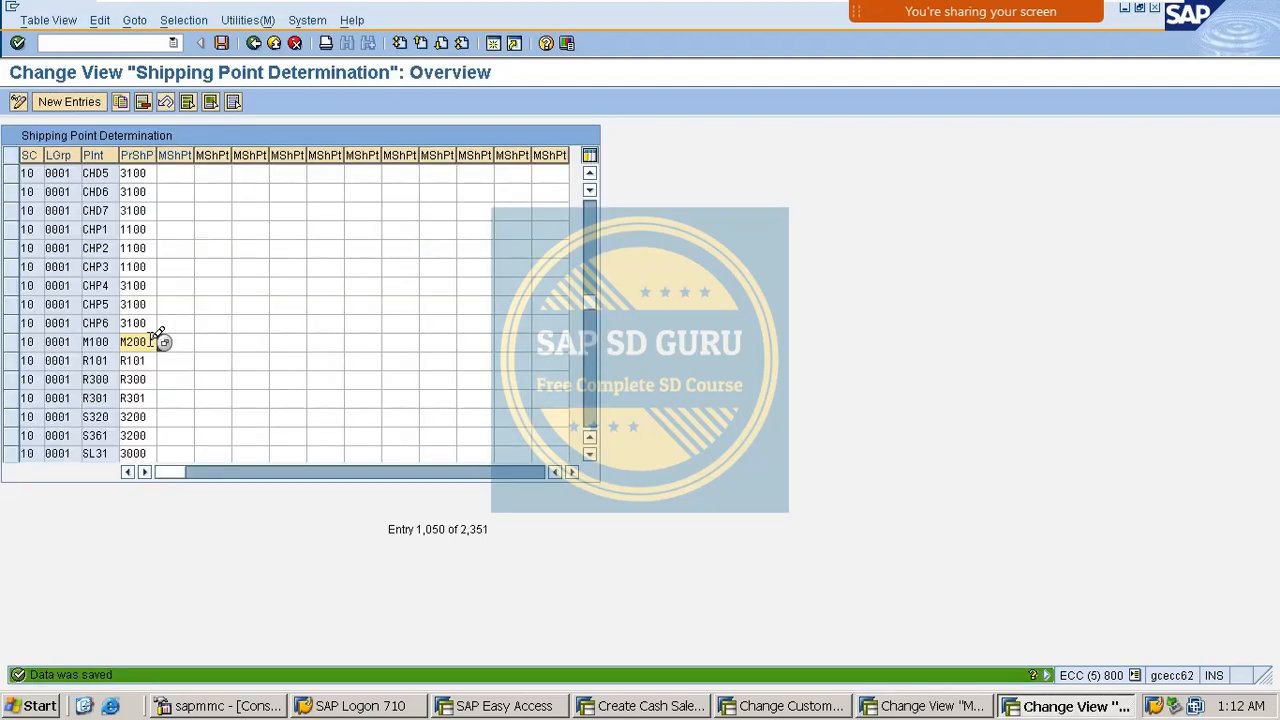
{"action": "left_click", "coordinate": [221, 44]}
{"action": "left_click", "coordinate": [253, 43]}
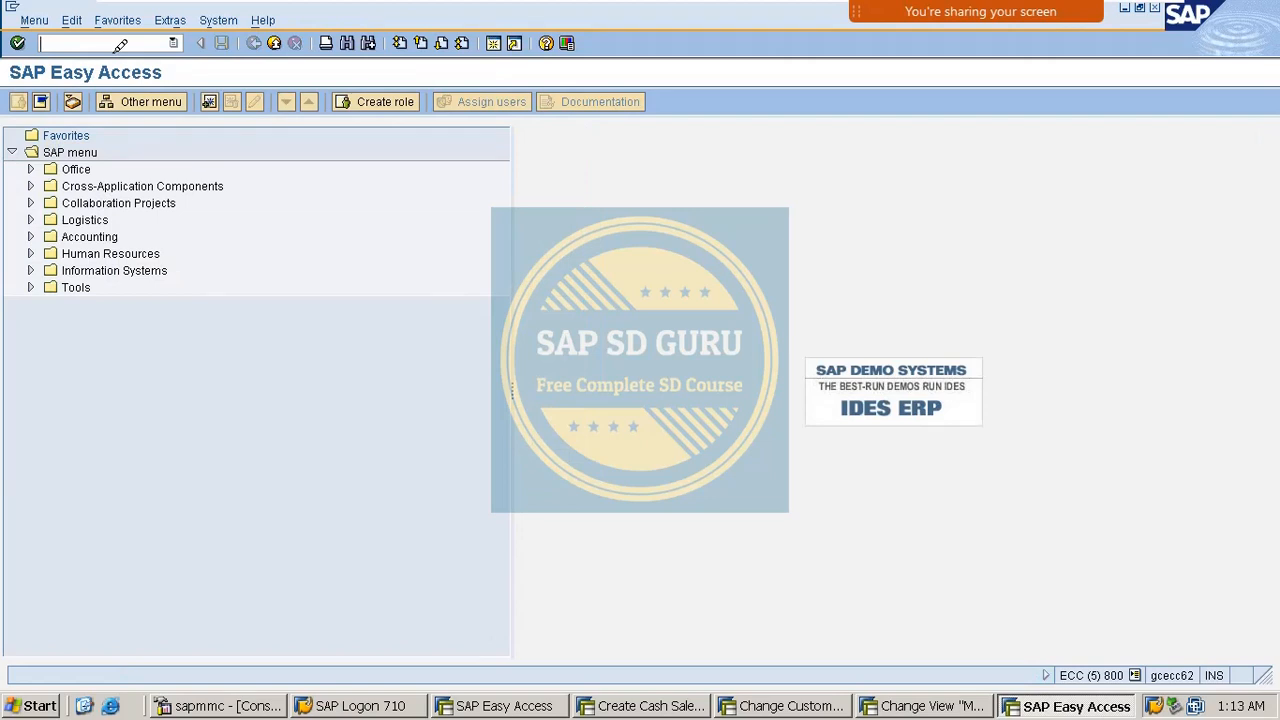
Start a new sales order in VA01 with standard order type OR.
{"action": "left_click", "coordinate": [120, 44]}
{"action": "type", "text": "va01"}
{"action": "key", "text": "Return"}
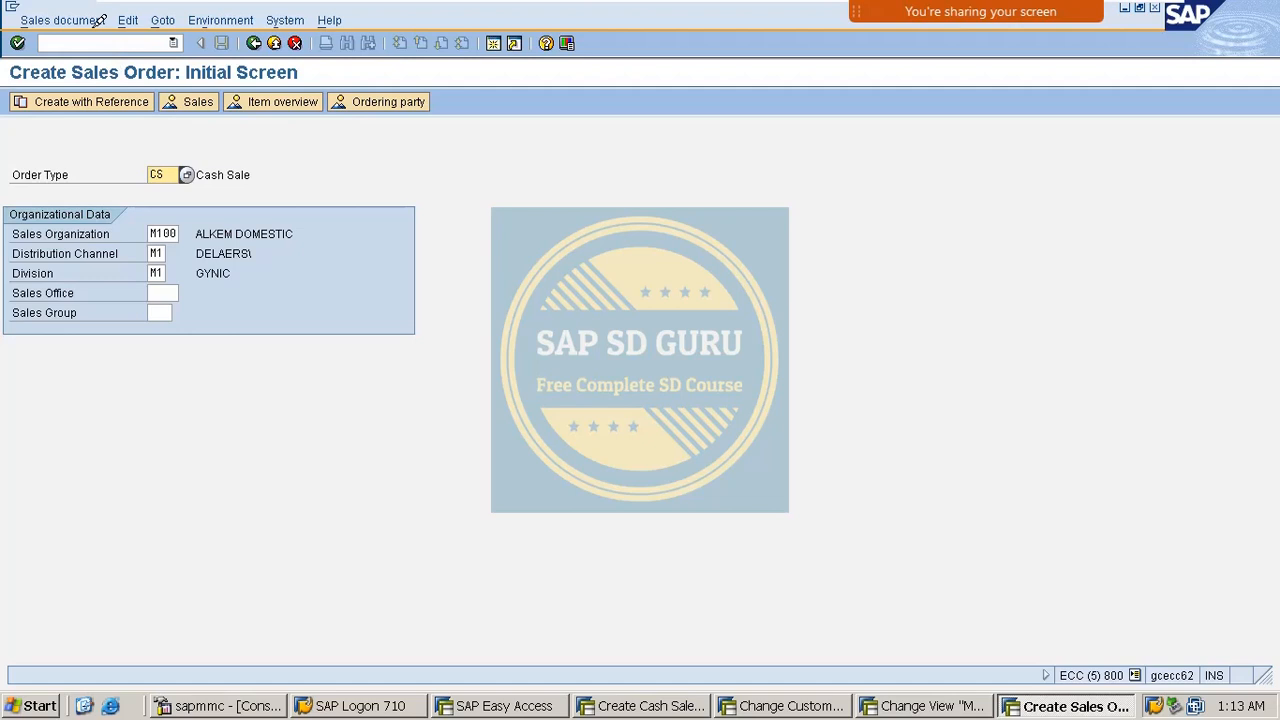
{"action": "double_click", "coordinate": [156, 175]}
{"action": "type", "text": "OR"}
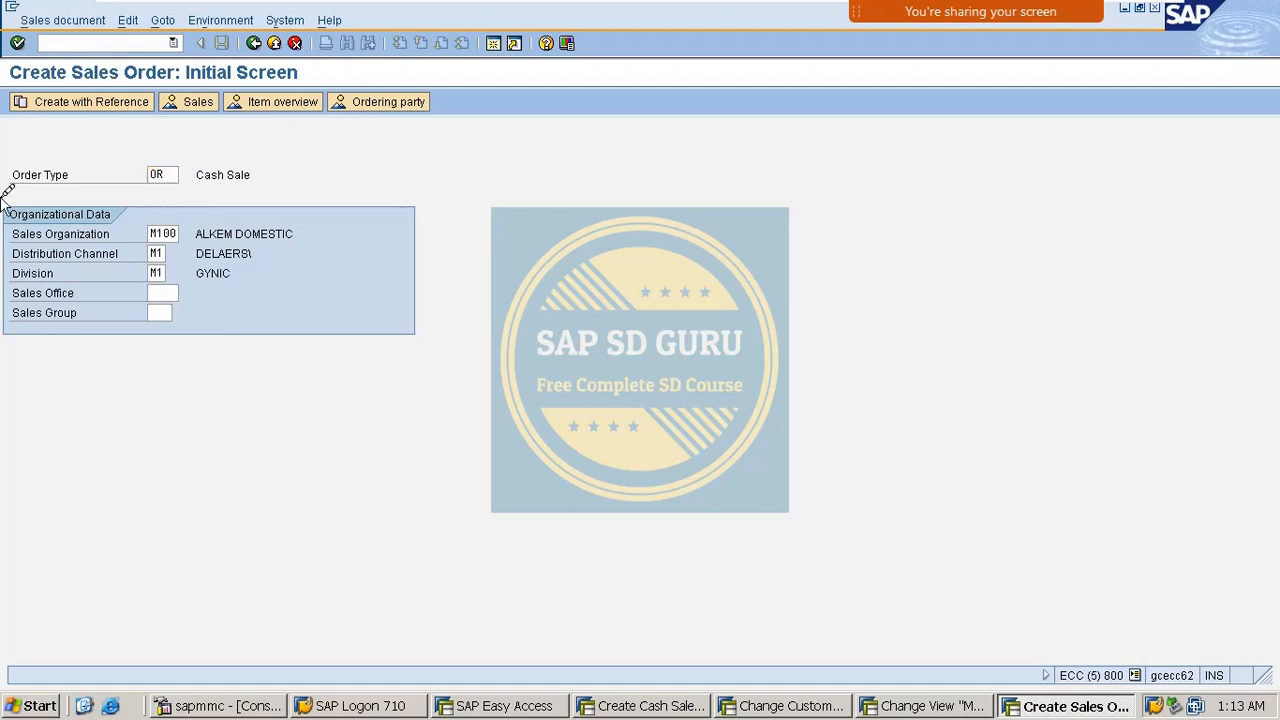
{"action": "key", "text": "Return"}
Enter the sold-to customer, add VAXINE-150 with quantity 1, and open item 10's details.
{"action": "type", "text": "6"}
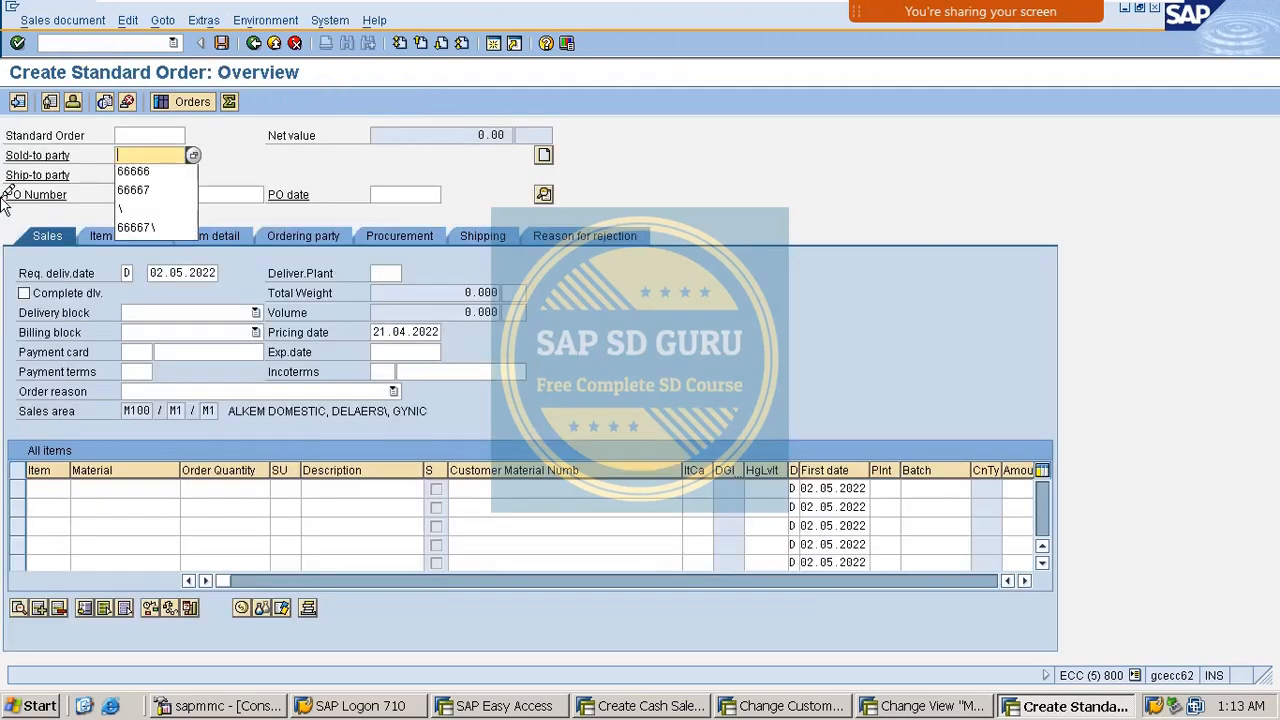
{"action": "key", "text": "Down"}
{"action": "key", "text": "Return"}
{"action": "key", "text": "Return"}
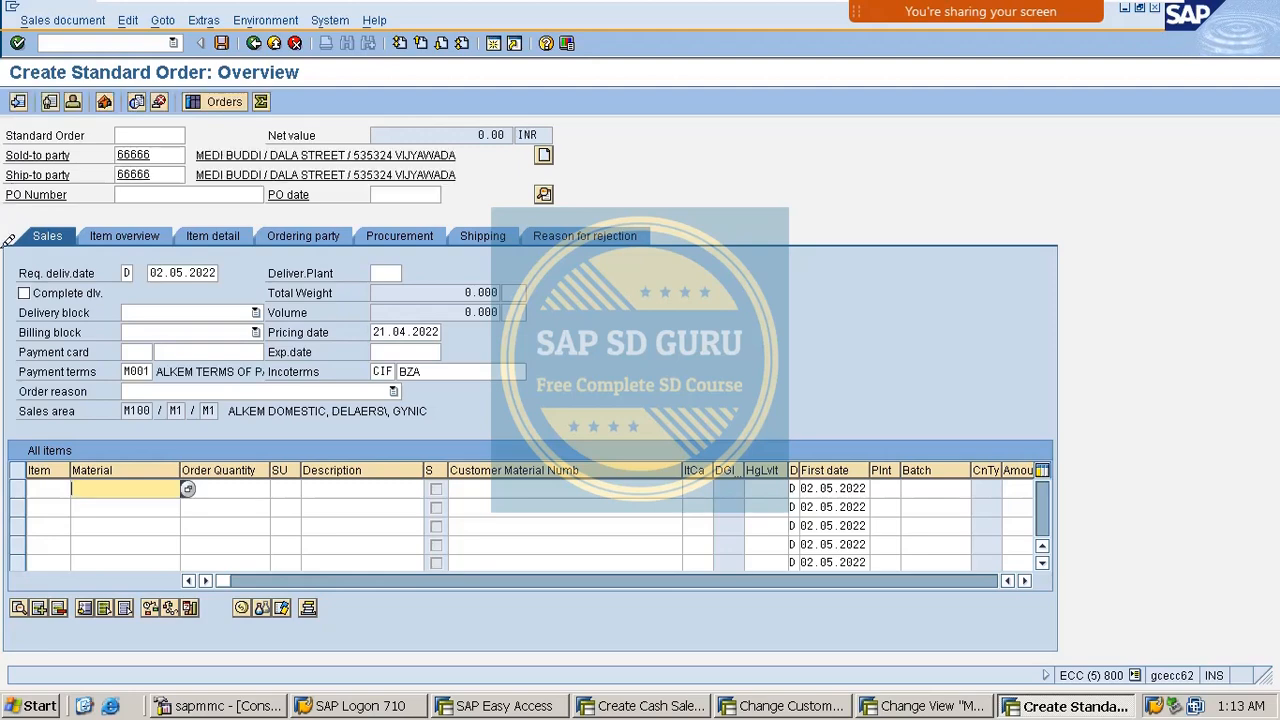
{"action": "key", "text": "BackSpace"}
{"action": "key", "text": "Down"}
{"action": "key", "text": "Return"}
{"action": "key", "text": "Tab"}
{"action": "type", "text": "1"}
{"action": "key", "text": "Return"}
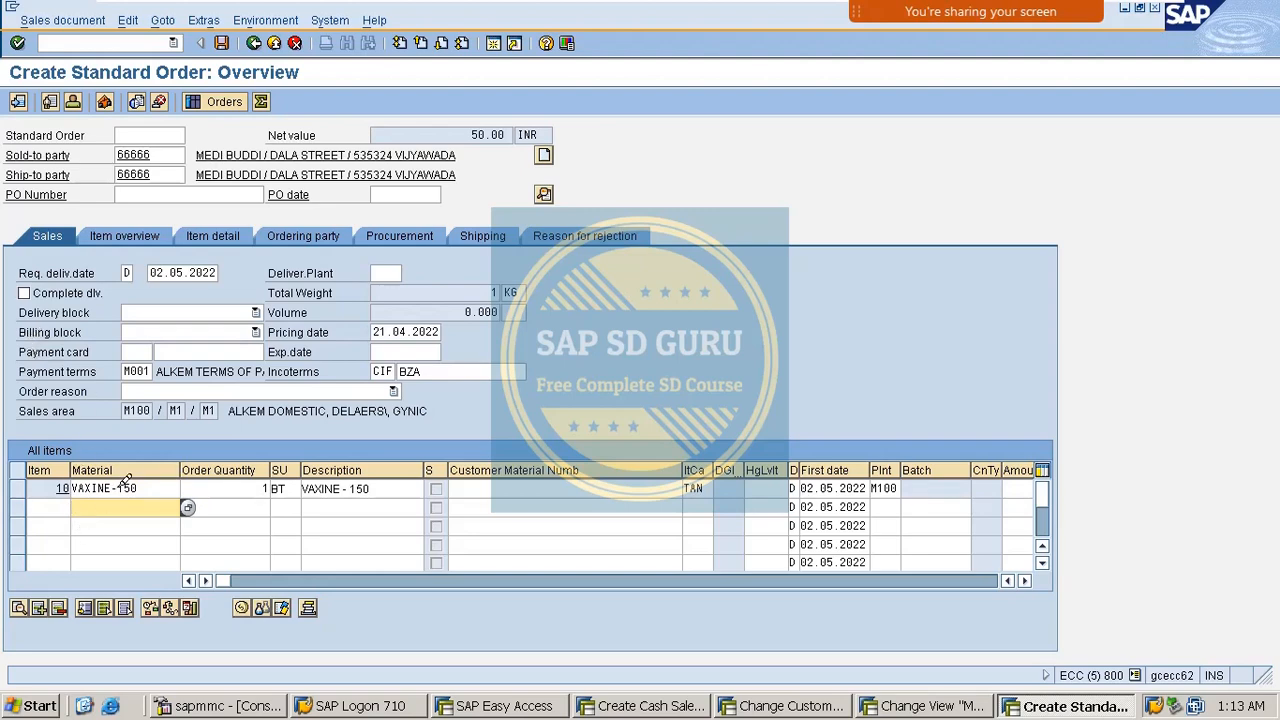
{"action": "double_click", "coordinate": [168, 489]}
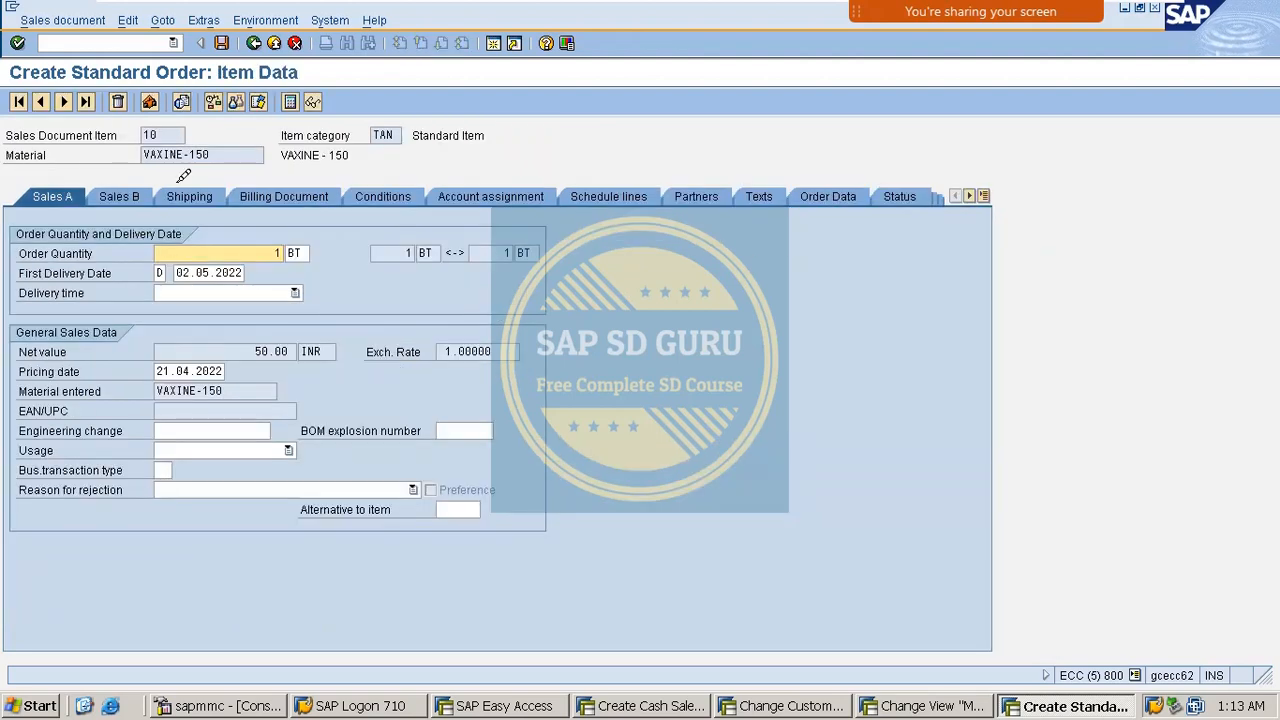
Show item 10's shipping point M100 and mark it up with on-screen annotations.
{"action": "left_click", "coordinate": [183, 195]}
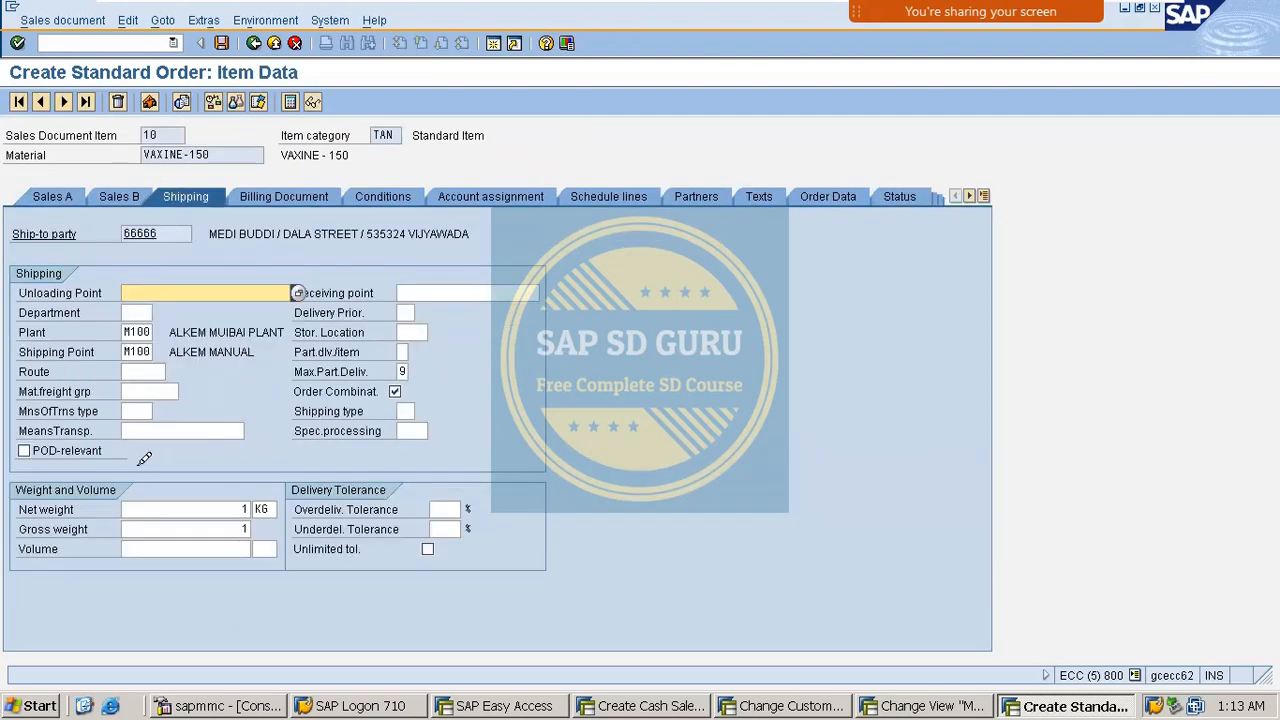
{"action": "double_click", "coordinate": [131, 348]}
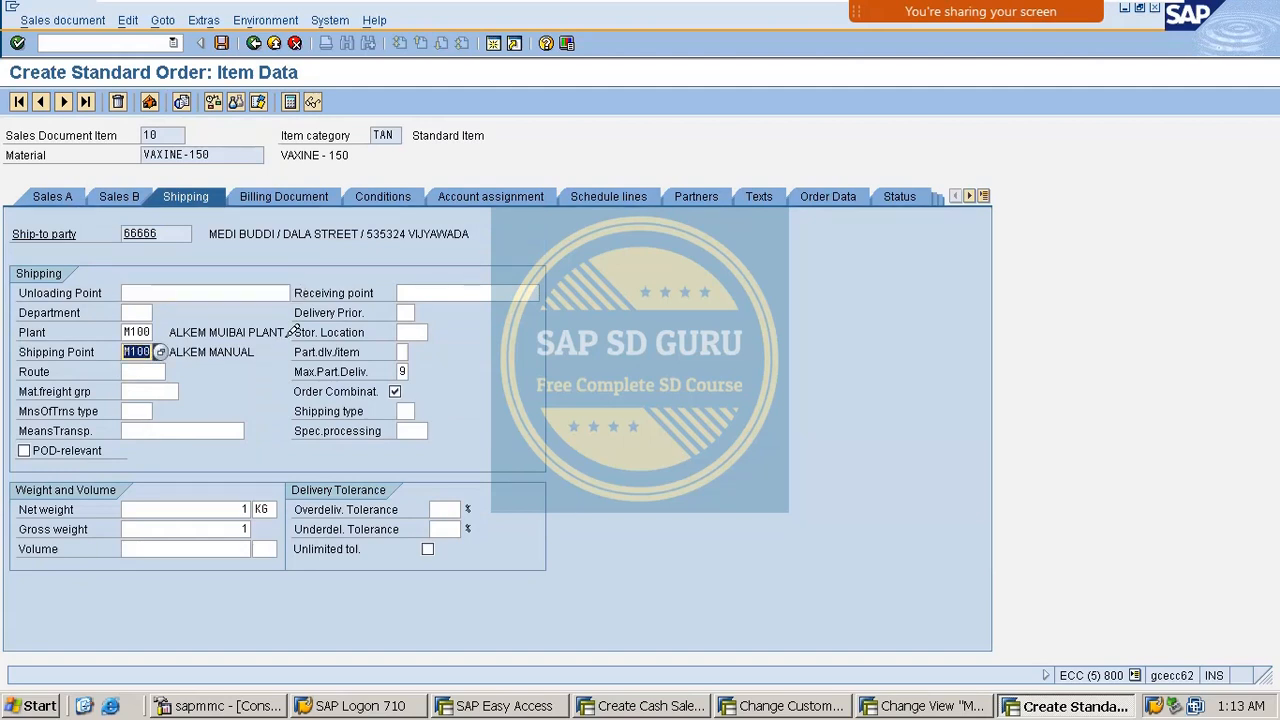
{"action": "mouse_move", "coordinate": [970, 30]}
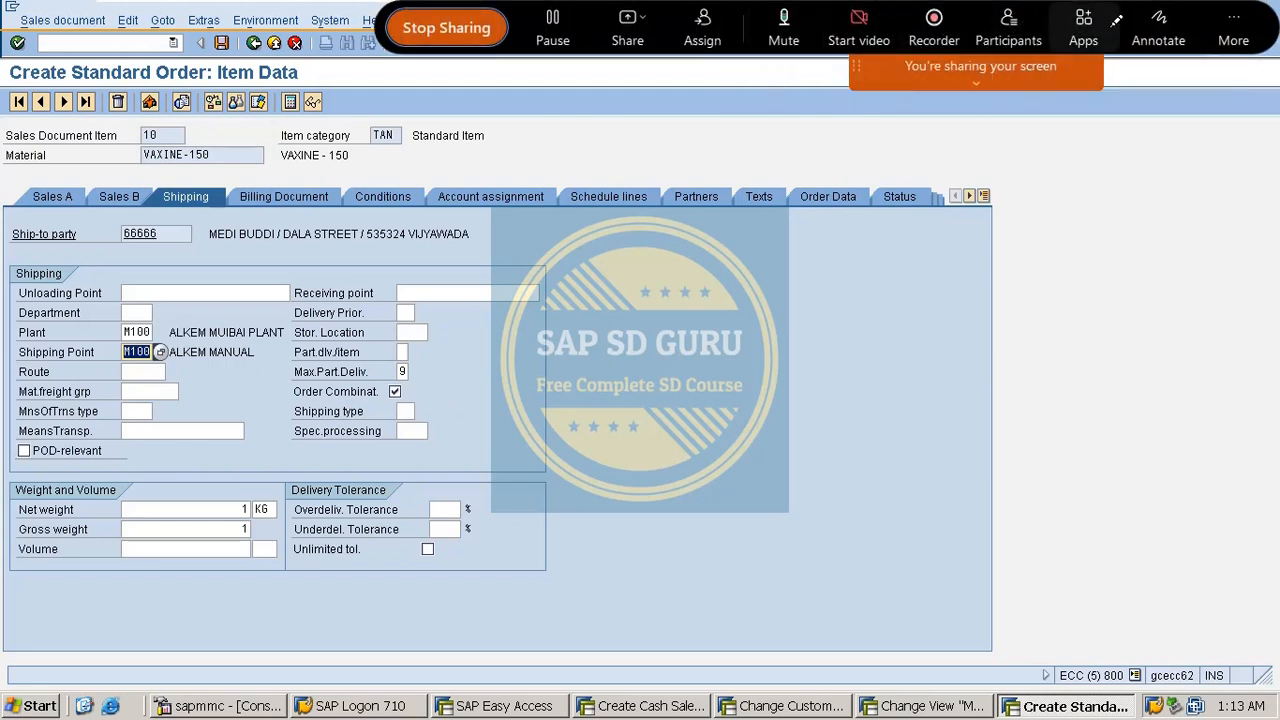
{"action": "left_click", "coordinate": [1152, 45]}
{"action": "mouse_move", "coordinate": [641, 312]}
{"action": "left_mouse_down"}
{"action": "mouse_move", "coordinate": [650, 342]}
{"action": "mouse_move", "coordinate": [659, 318]}
{"action": "mouse_move", "coordinate": [688, 372]}
{"action": "mouse_move", "coordinate": [606, 465]}
{"action": "left_mouse_up"}
{"action": "mouse_move", "coordinate": [470, 282]}
{"action": "left_mouse_down"}
{"action": "mouse_move", "coordinate": [544, 262]}
{"action": "mouse_move", "coordinate": [578, 302]}
{"action": "mouse_move", "coordinate": [580, 275]}
{"action": "mouse_move", "coordinate": [585, 293]}
{"action": "mouse_move", "coordinate": [682, 255]}
{"action": "left_mouse_up"}
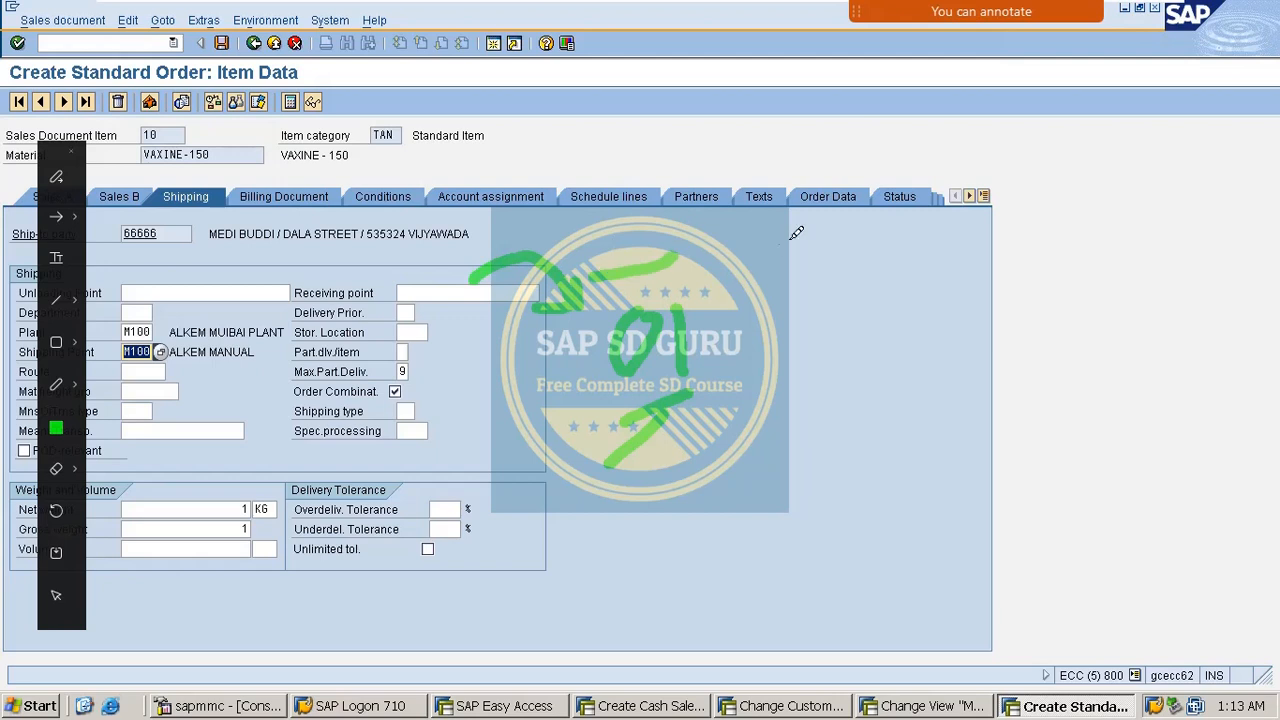
{"action": "mouse_move", "coordinate": [790, 236]}
{"action": "left_mouse_down"}
{"action": "mouse_move", "coordinate": [770, 252]}
{"action": "mouse_move", "coordinate": [798, 234]}
{"action": "mouse_move", "coordinate": [822, 272]}
{"action": "mouse_move", "coordinate": [900, 240]}
{"action": "left_mouse_up"}
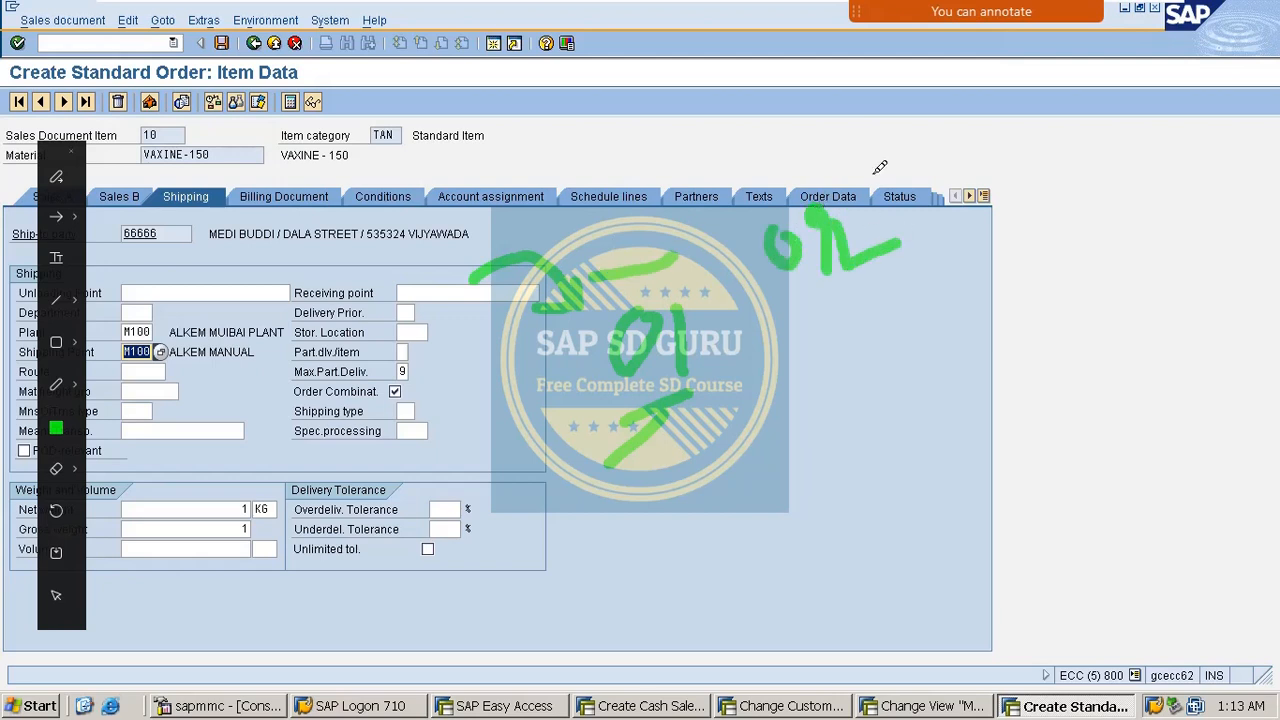
{"action": "mouse_move", "coordinate": [845, 150]}
{"action": "left_mouse_down"}
{"action": "mouse_move", "coordinate": [897, 354]}
{"action": "mouse_move", "coordinate": [853, 170]}
{"action": "left_mouse_up"}
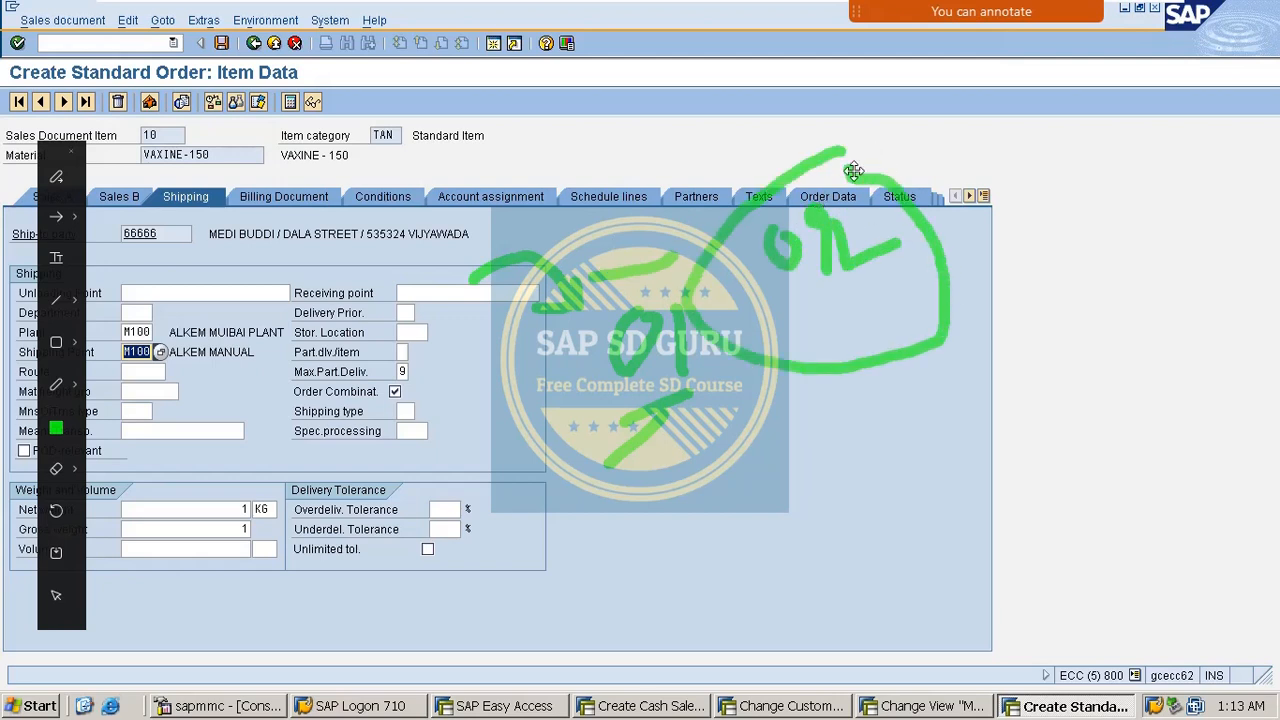
Clear the annotations and back out of the order to the save prompt.
{"action": "key", "text": "Escape"}
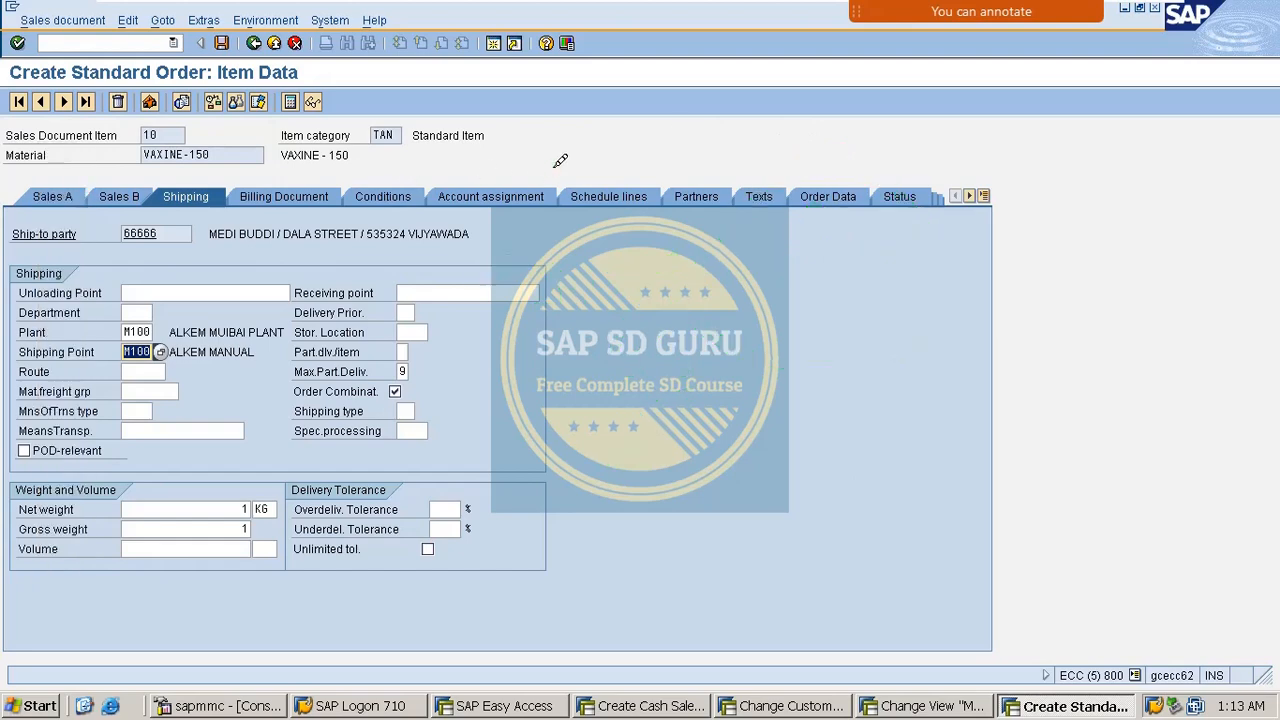
{"action": "left_click", "coordinate": [254, 43]}
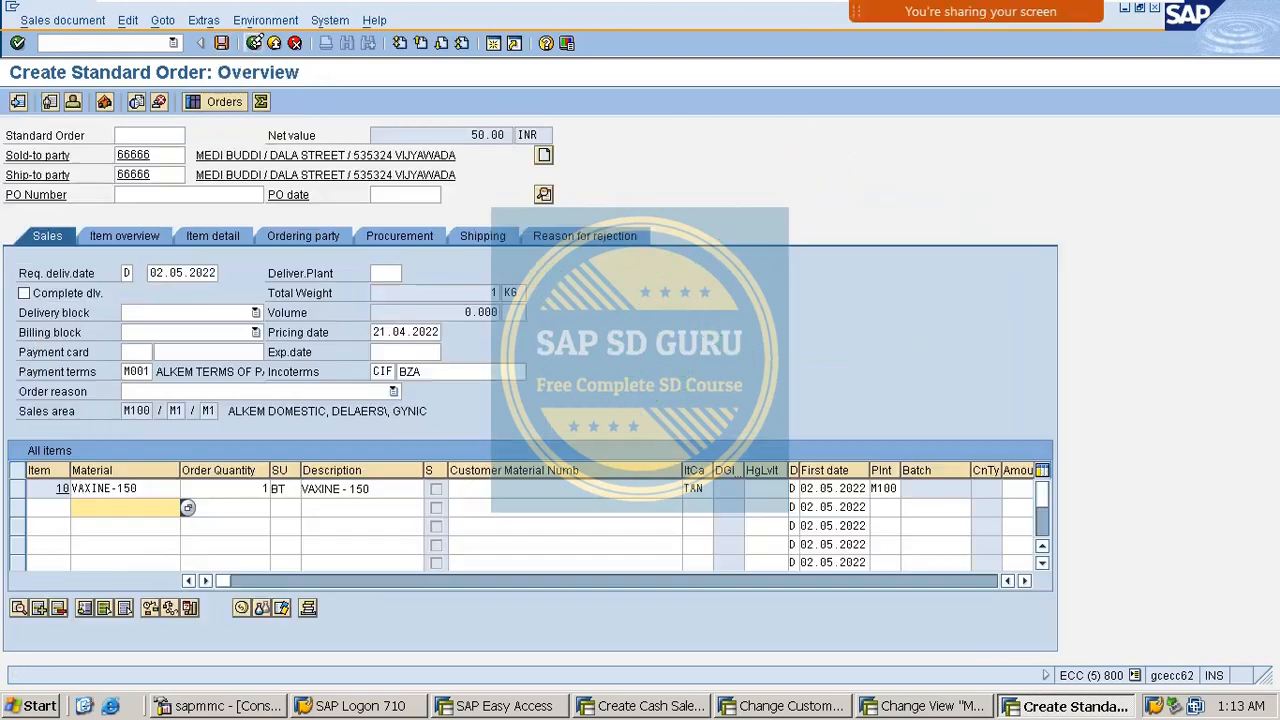
{"action": "left_click", "coordinate": [254, 43]}
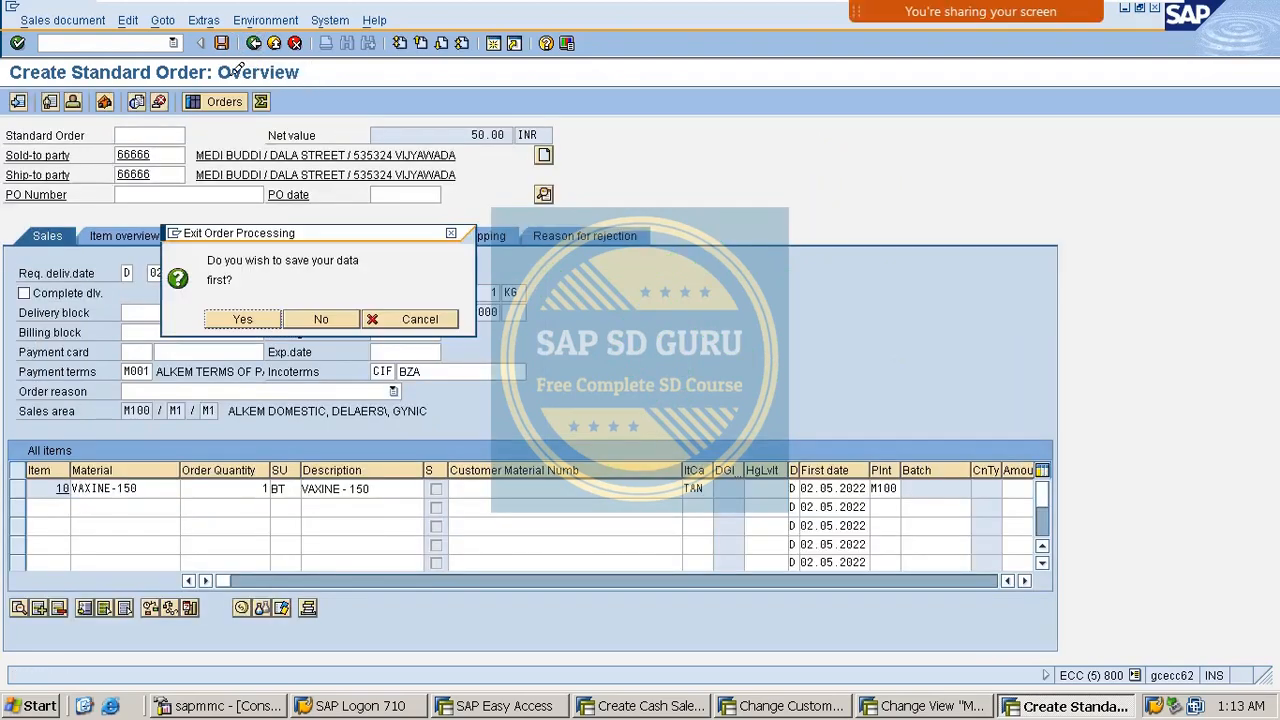
Discard the unsaved order and start a cash sale (CS) for the demo sold-to customer.
{"action": "left_click", "coordinate": [325, 319]}
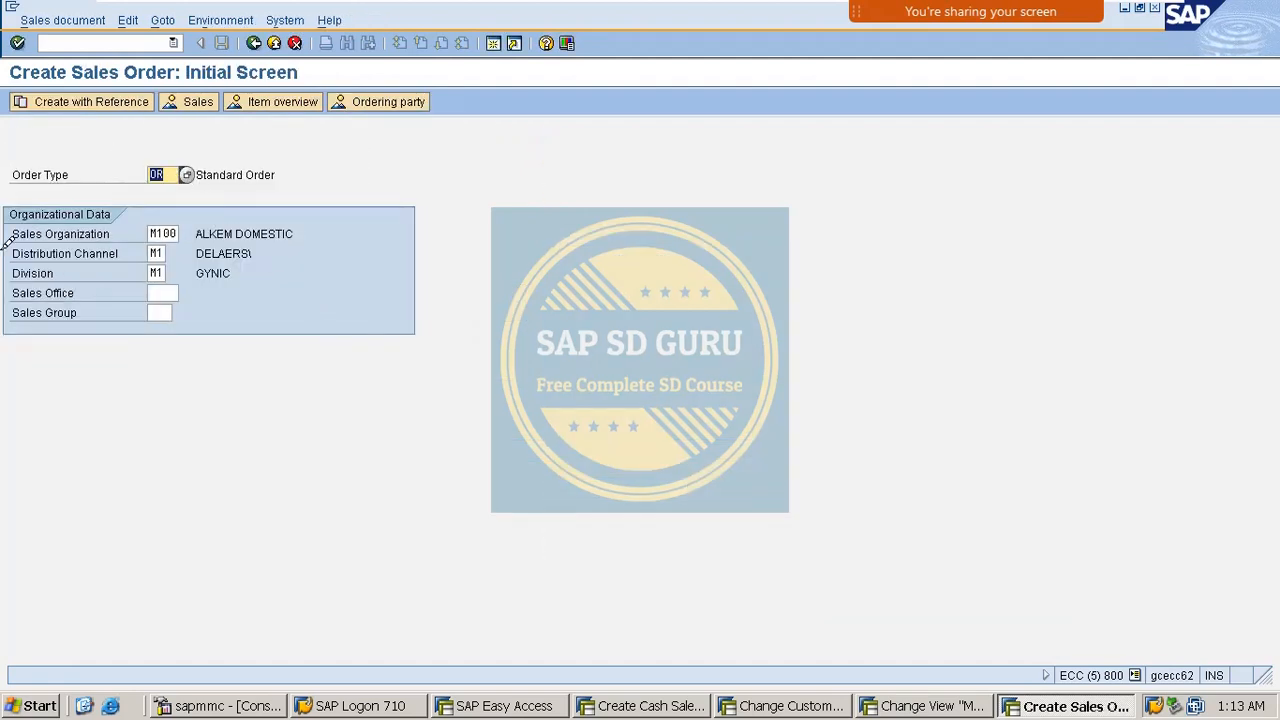
{"action": "type", "text": "CS"}
{"action": "key", "text": "Return"}
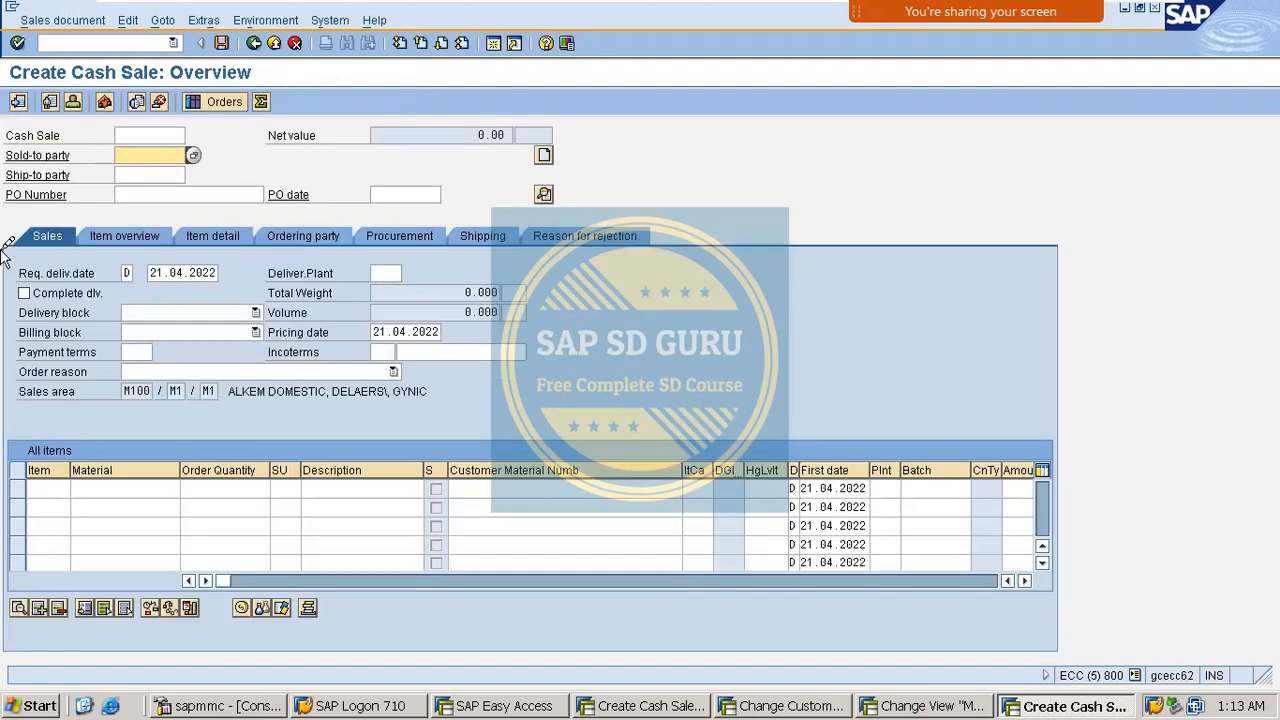
{"action": "type", "text": "66666"}
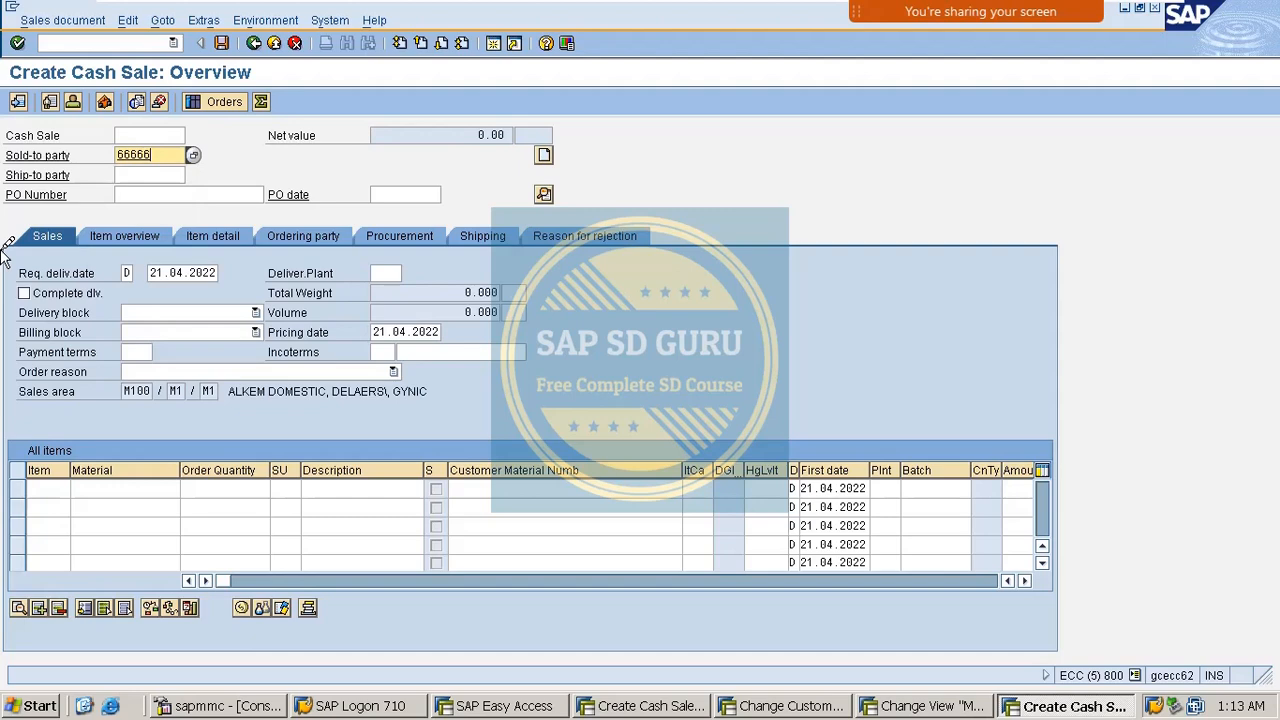
{"action": "key", "text": "Return"}
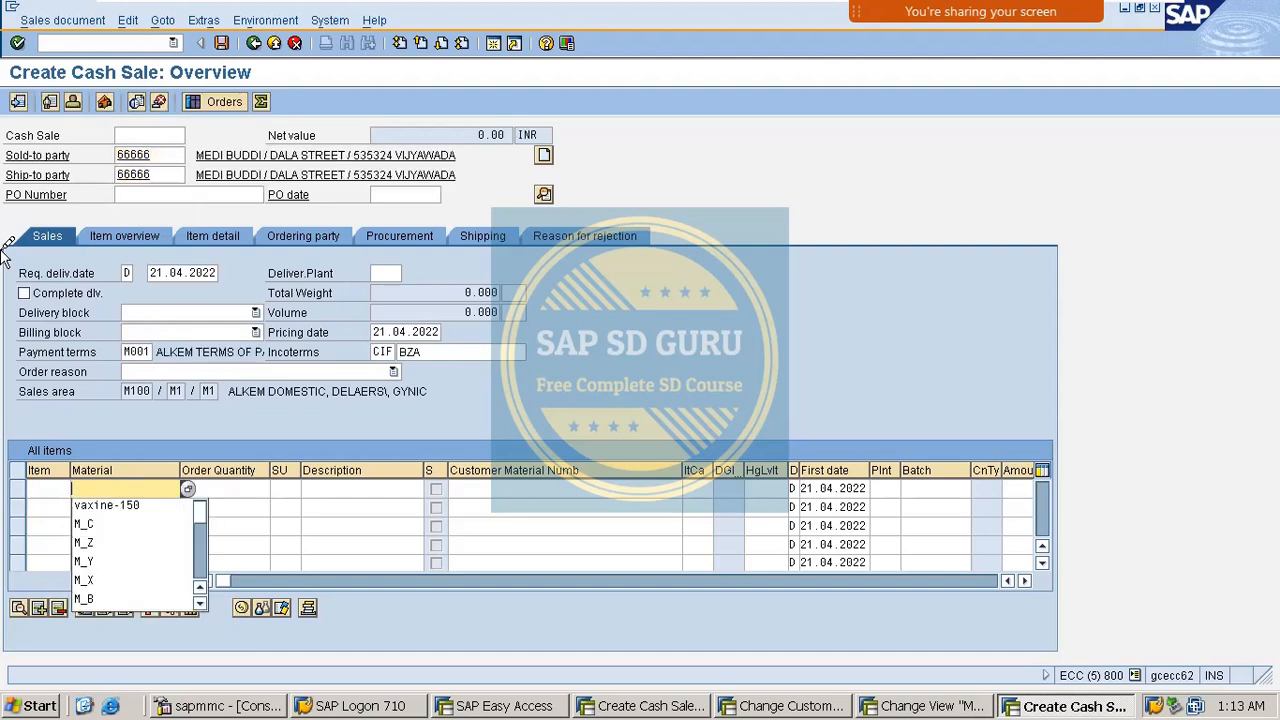
Add one BT of VAXINE-150 as item 10 and open its detail data.
{"action": "key", "text": "Down"}
{"action": "key", "text": "Return"}
{"action": "key", "text": "Tab"}
{"action": "type", "text": "1"}
{"action": "key", "text": "Return"}
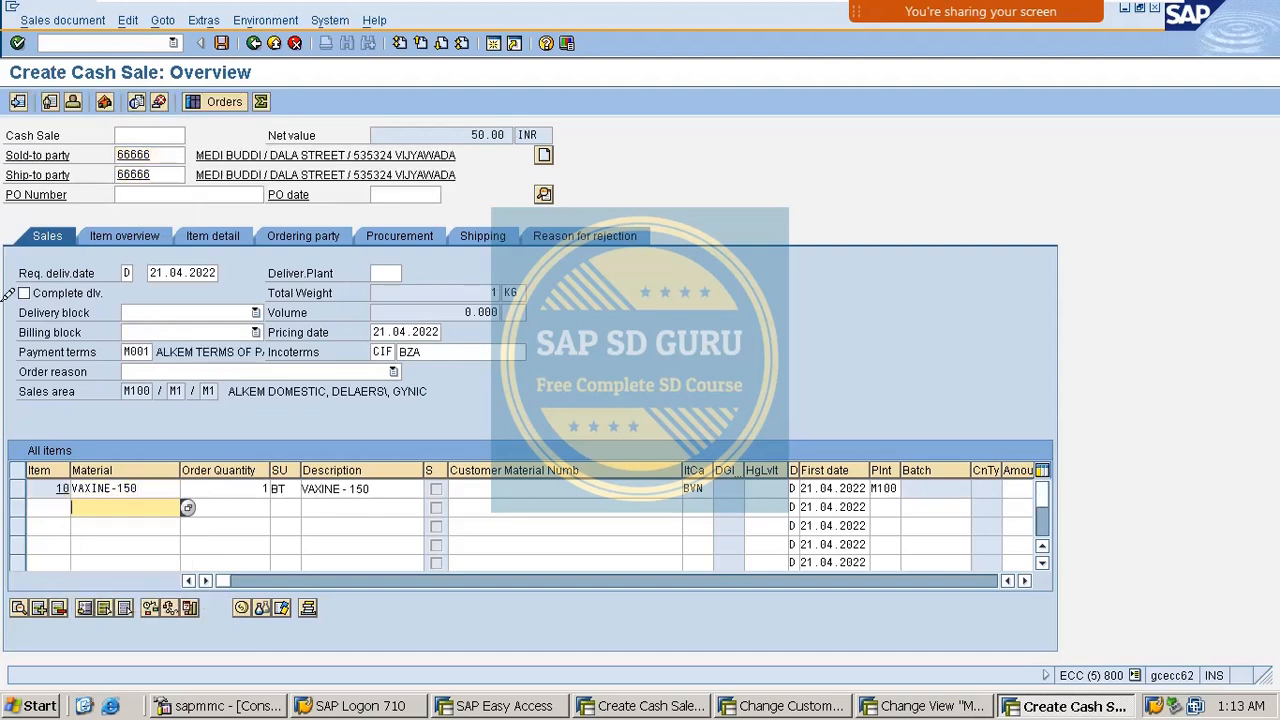
{"action": "double_click", "coordinate": [130, 488]}
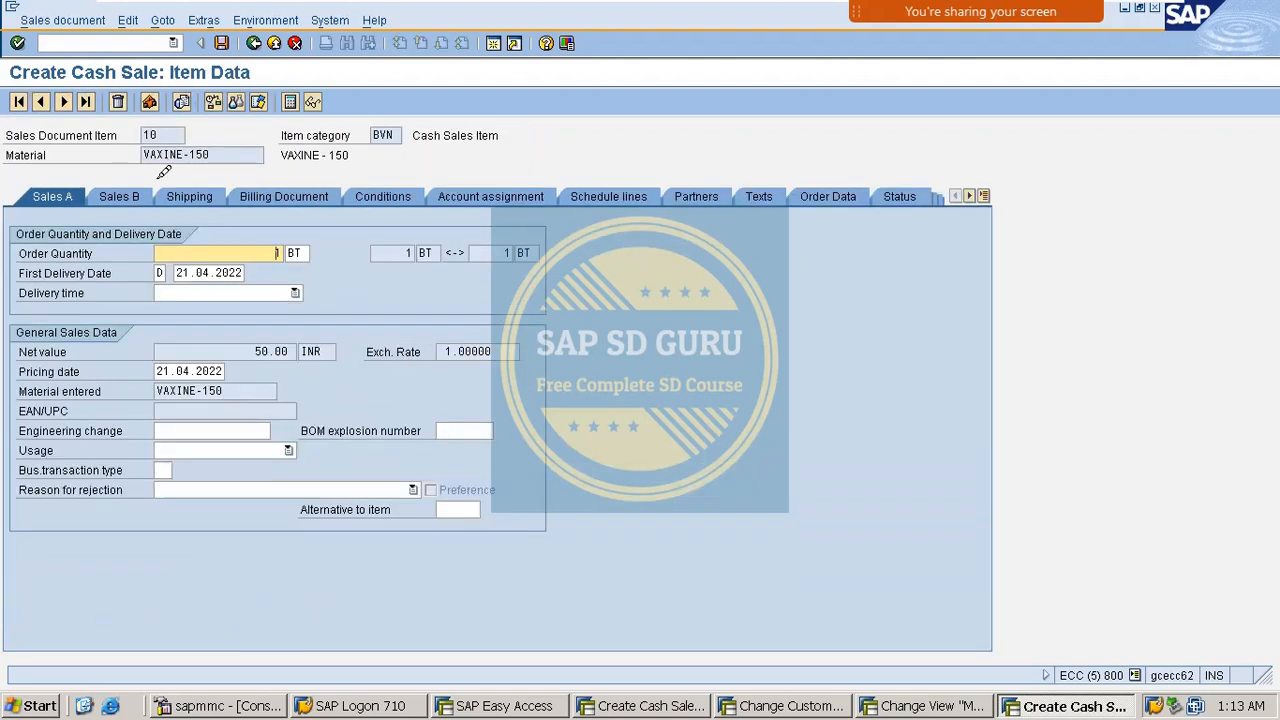
Review item 10's Sales B and Shipping data, confirming shipping point M200, then return to the overview.
{"action": "left_click", "coordinate": [138, 196]}
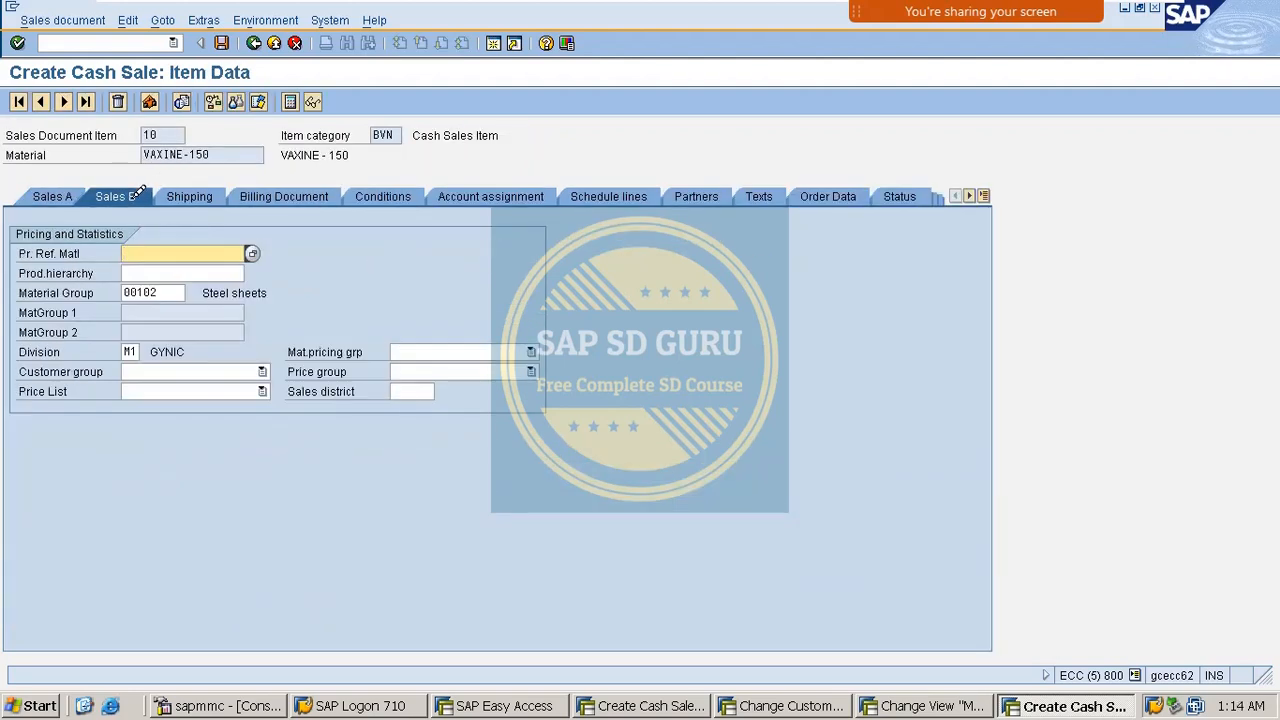
{"action": "left_click", "coordinate": [199, 190]}
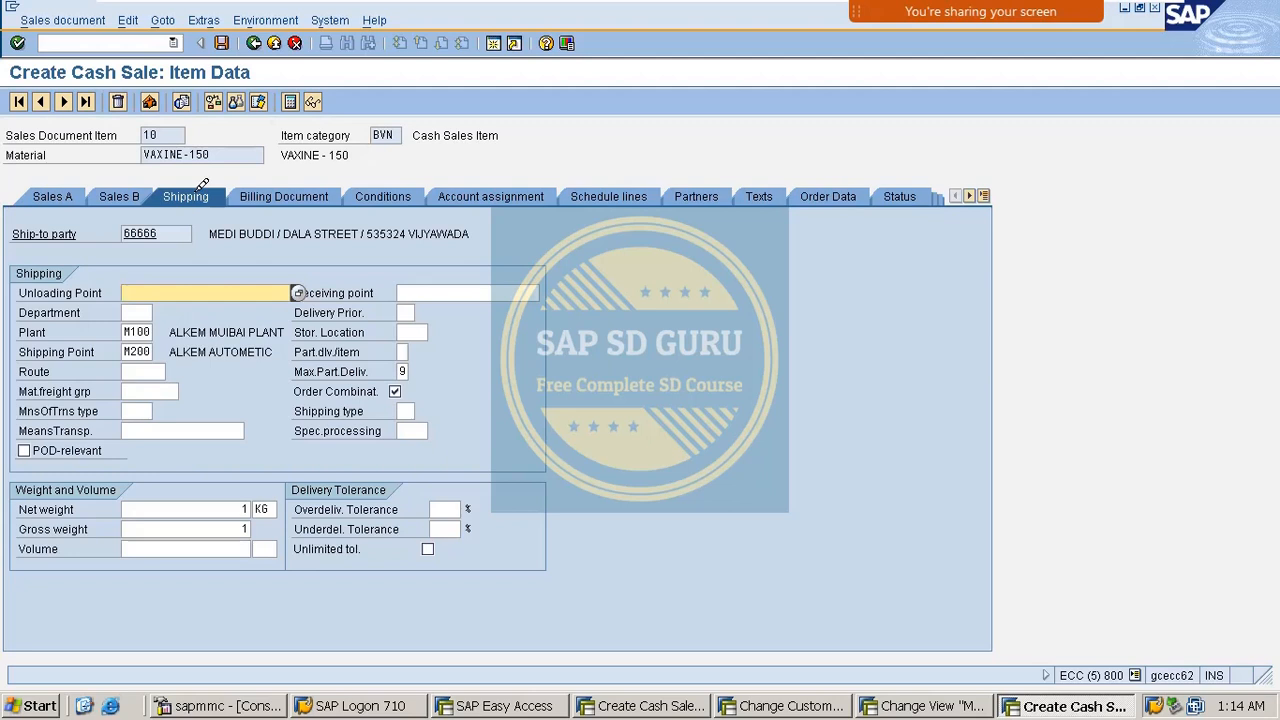
{"action": "double_click", "coordinate": [131, 351]}
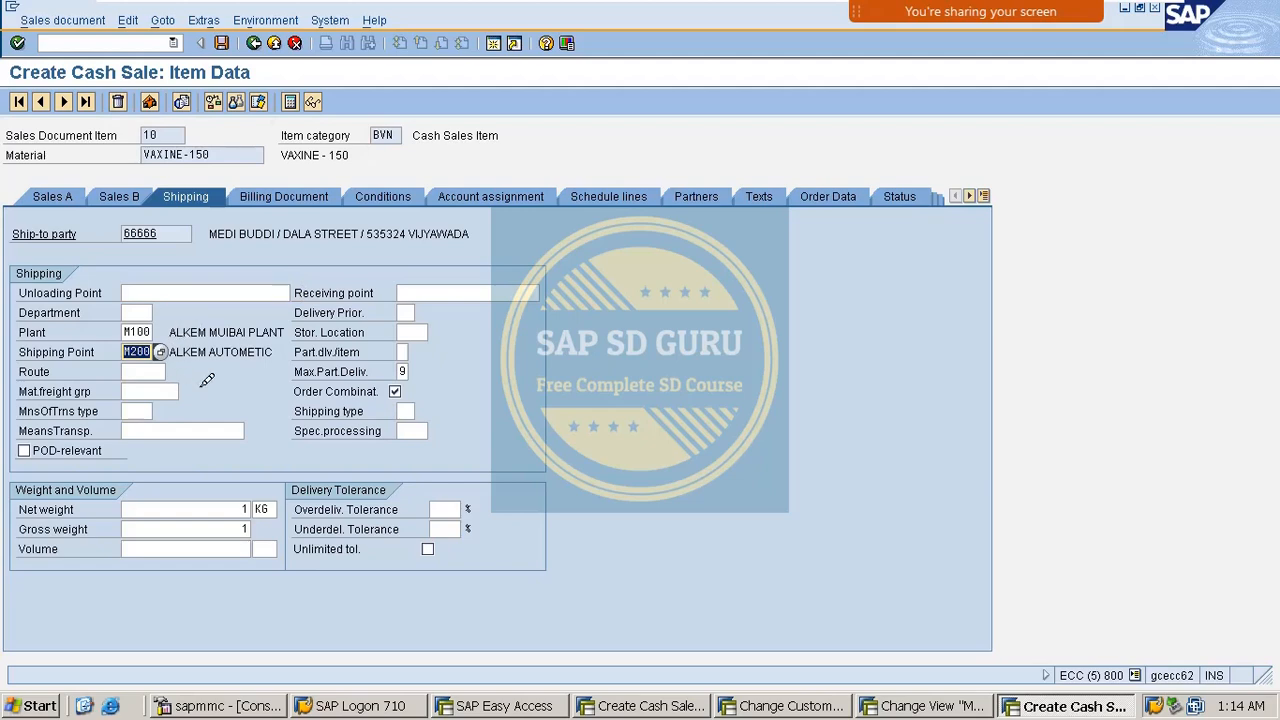
{"action": "left_click", "coordinate": [255, 43]}
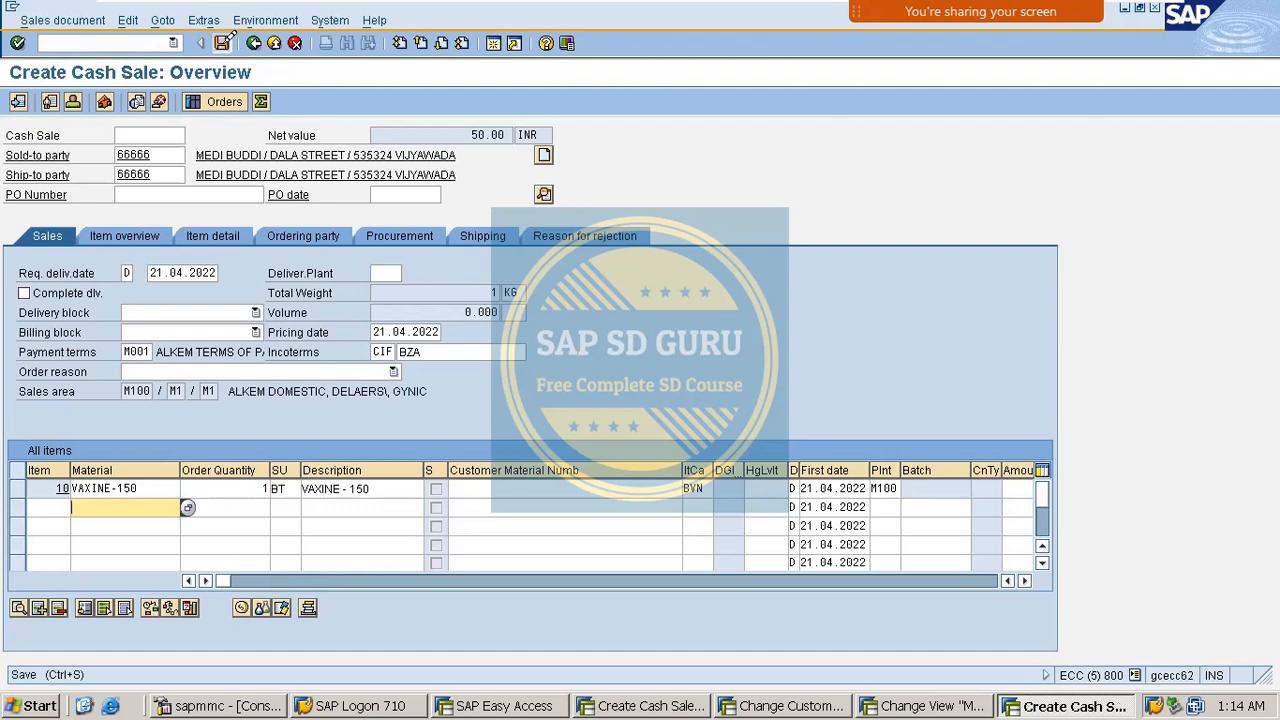
Save the cash sale, auto-creating its outbound delivery, and enter /nvl02n in the command field.
{"action": "left_click", "coordinate": [224, 43]}
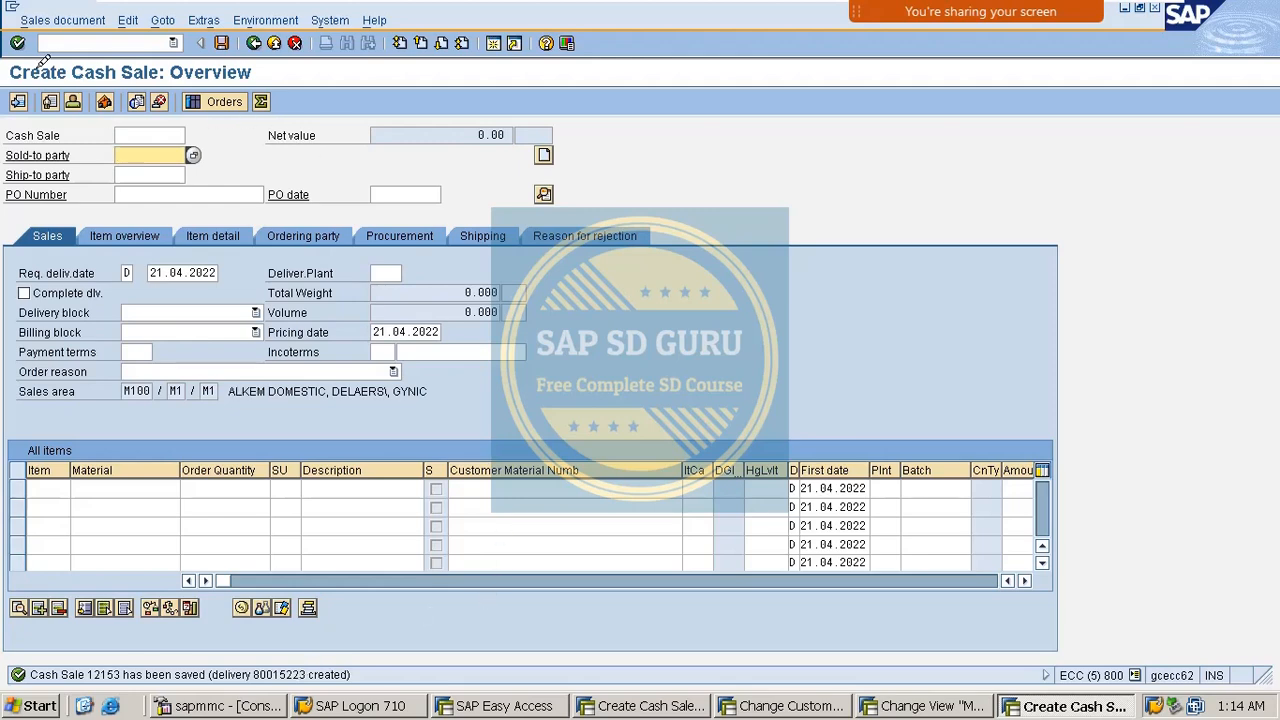
{"action": "left_click", "coordinate": [103, 41]}
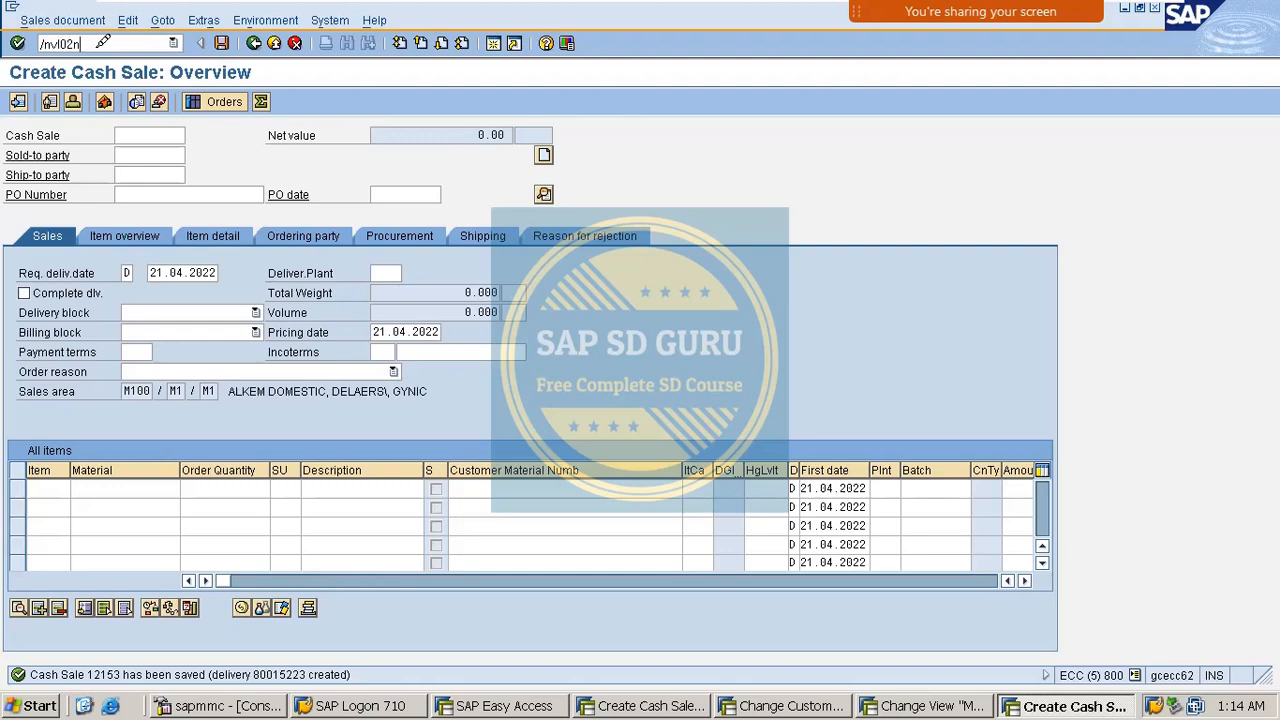
In VL02N, pick quantity 1 of VAXINE-150 from storage location M103 and post goods issue.
{"action": "key", "text": "Return"}
{"action": "key", "text": "Return"}
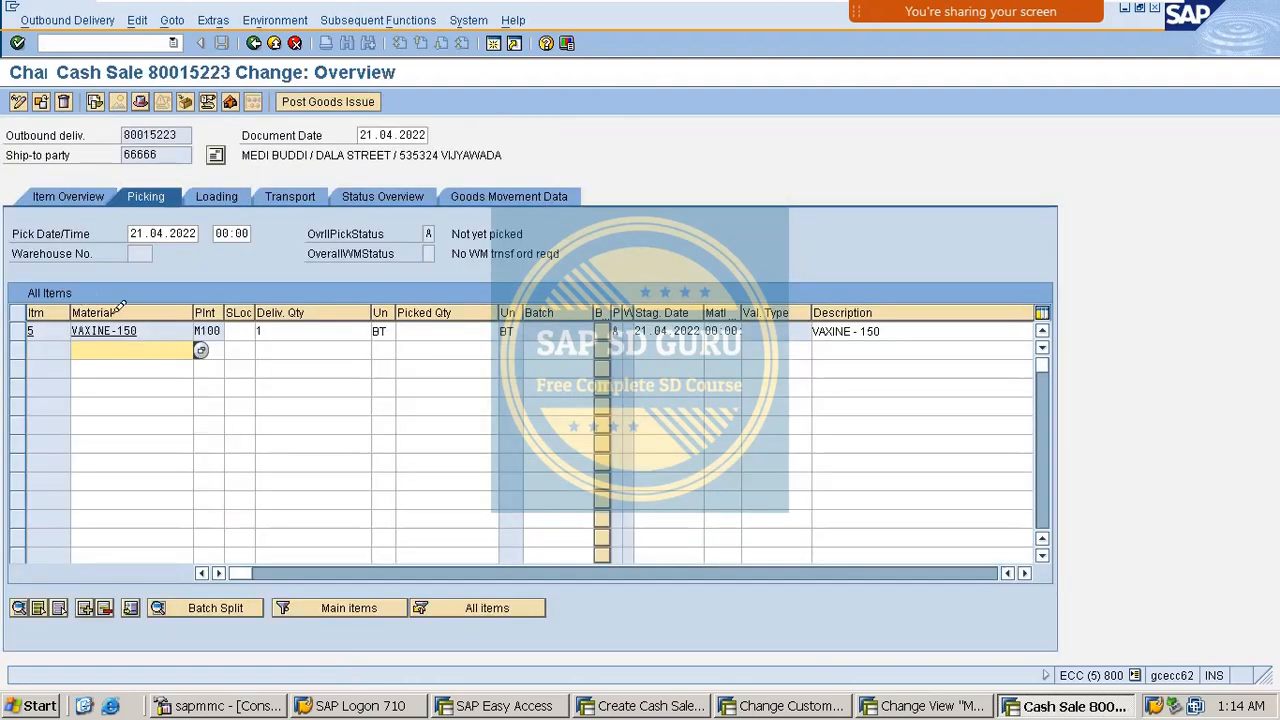
{"action": "left_click", "coordinate": [463, 330]}
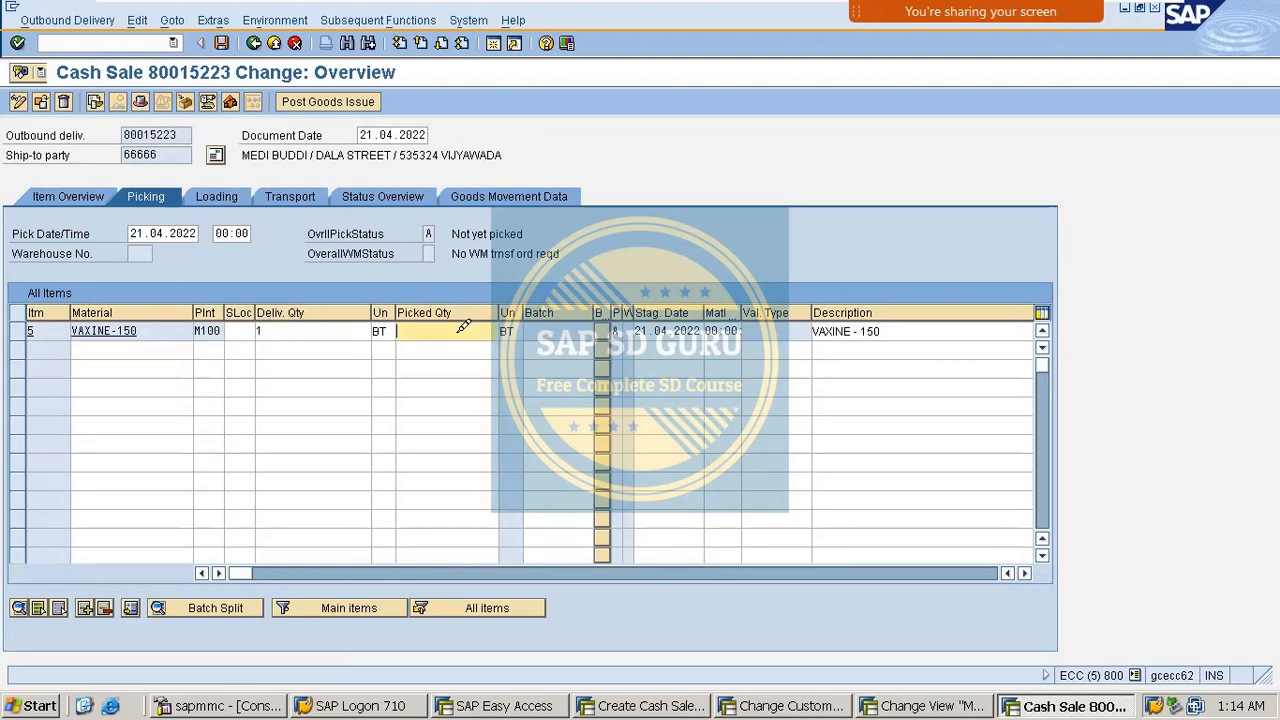
{"action": "type", "text": "1"}
{"action": "left_click", "coordinate": [254, 330]}
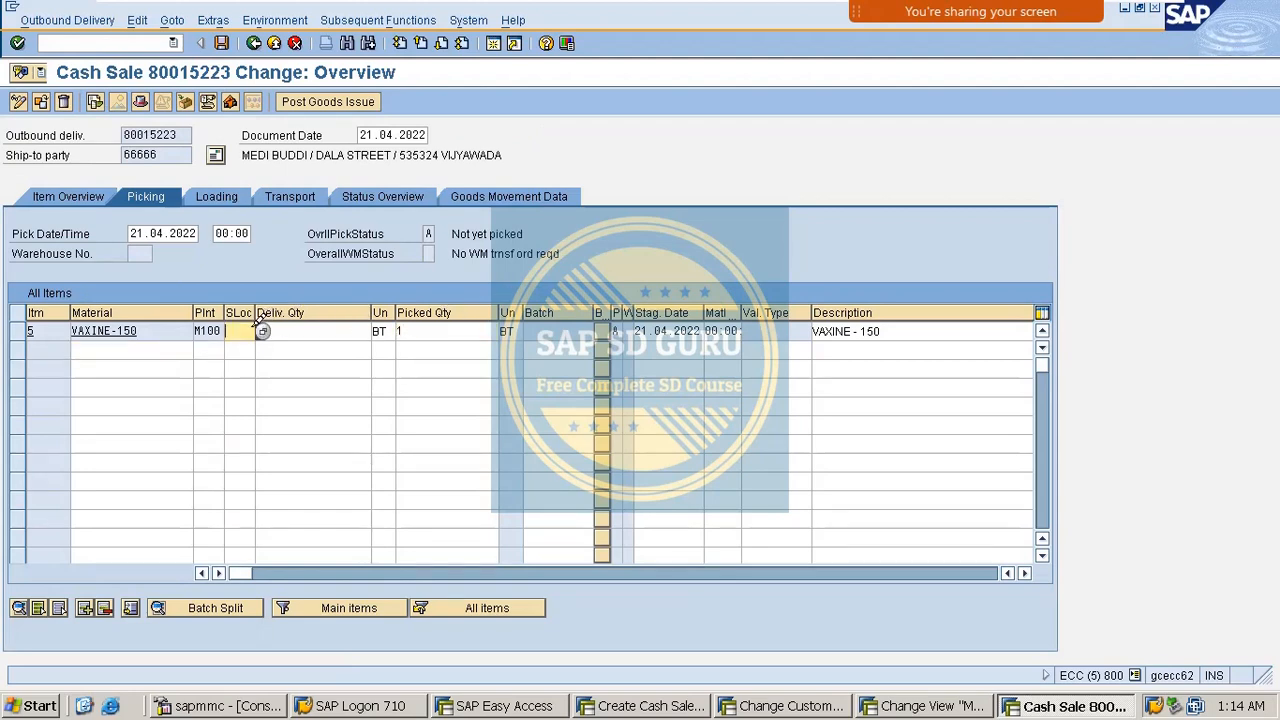
{"action": "type", "text": "M103"}
{"action": "key", "text": "Return"}
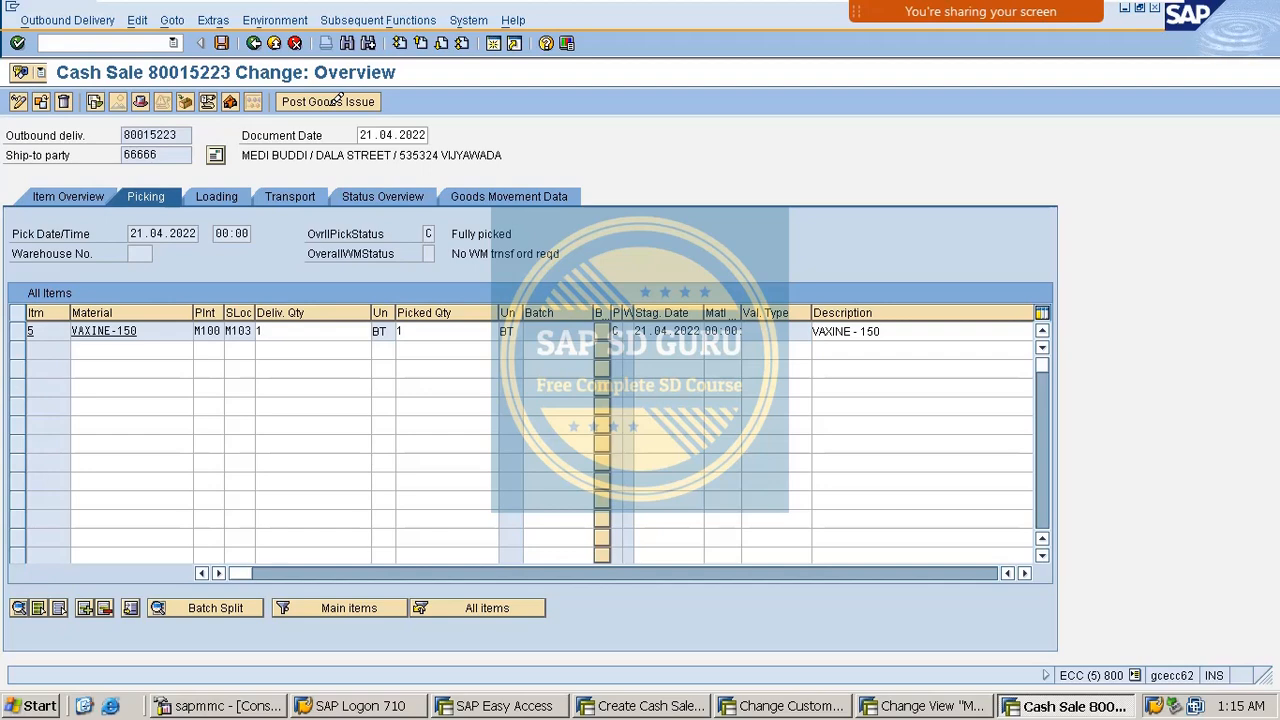
{"action": "left_click", "coordinate": [338, 101]}
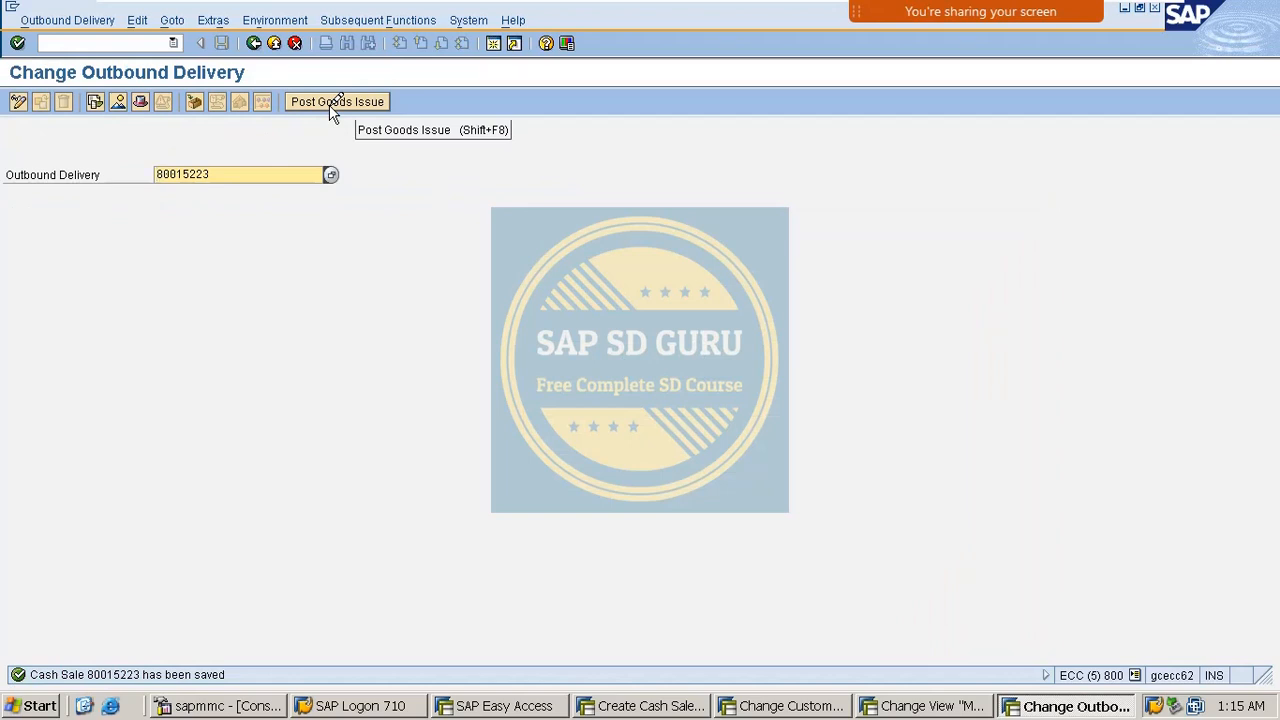
Create and save the BV billing document for the cash sale in VF01, then exit to Easy Access.
{"action": "left_click", "coordinate": [130, 42]}
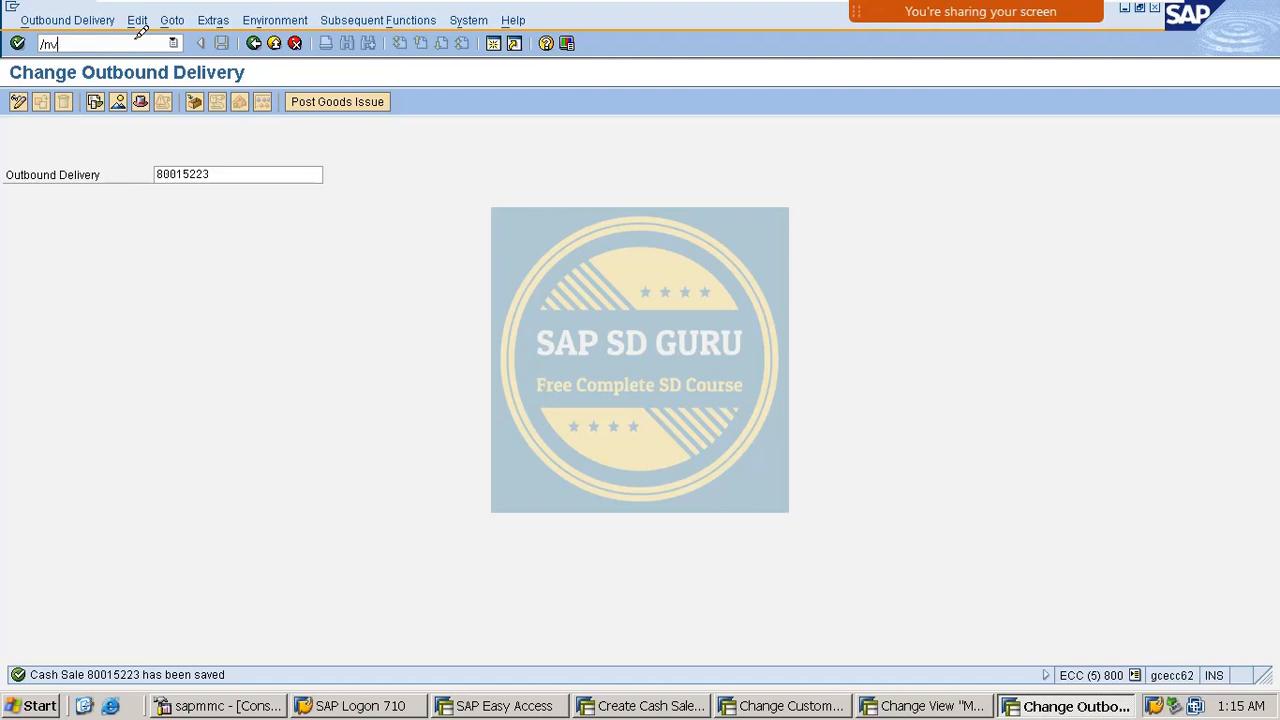
{"action": "key", "text": "Return"}
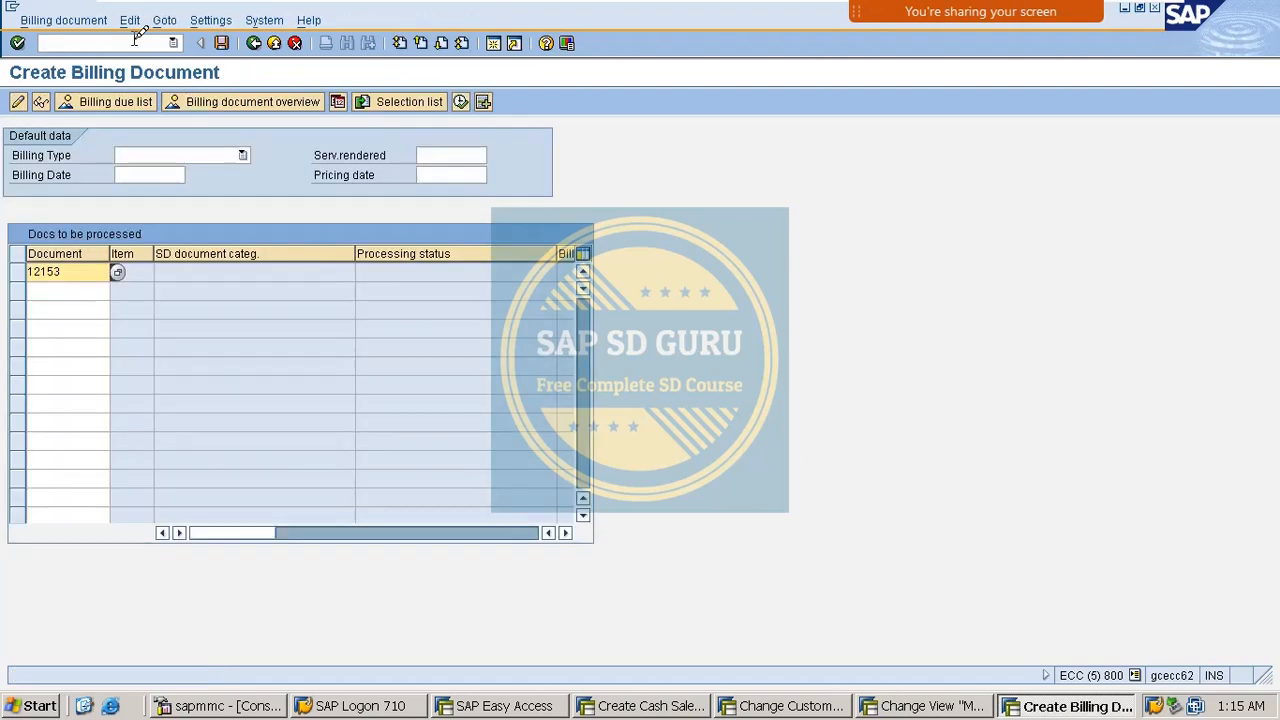
{"action": "key", "text": "Return"}
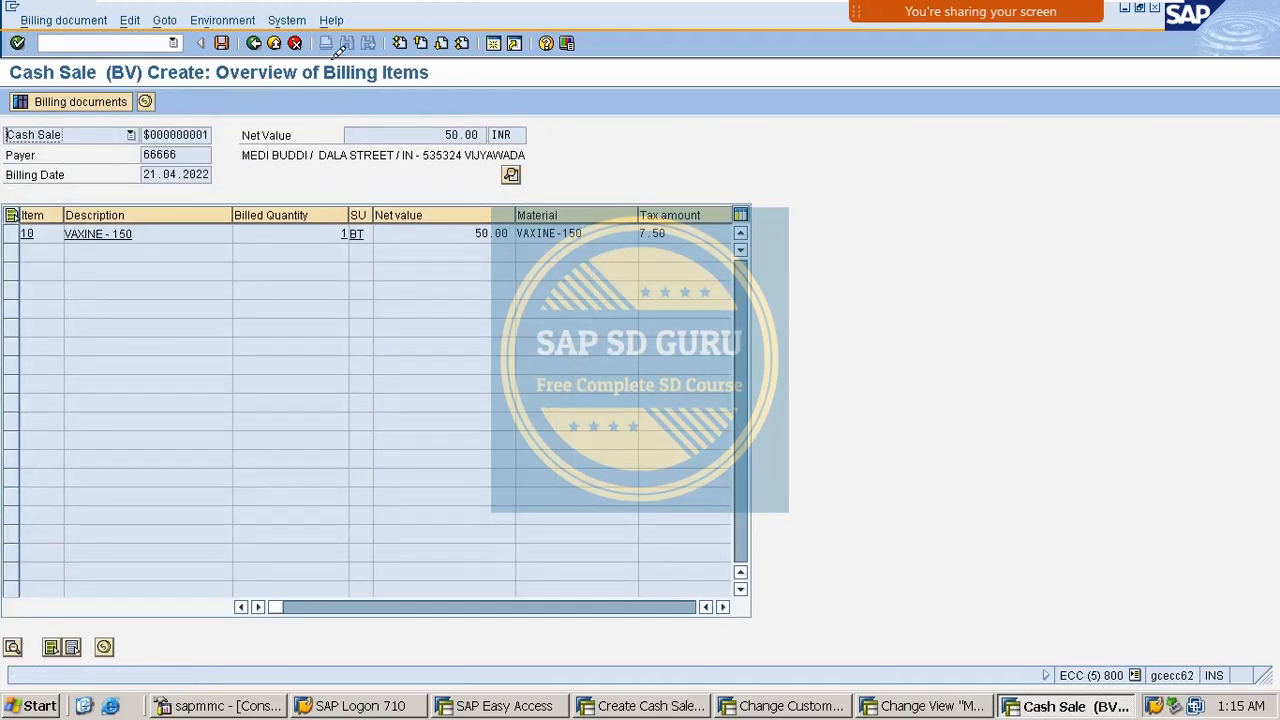
{"action": "left_click", "coordinate": [223, 43]}
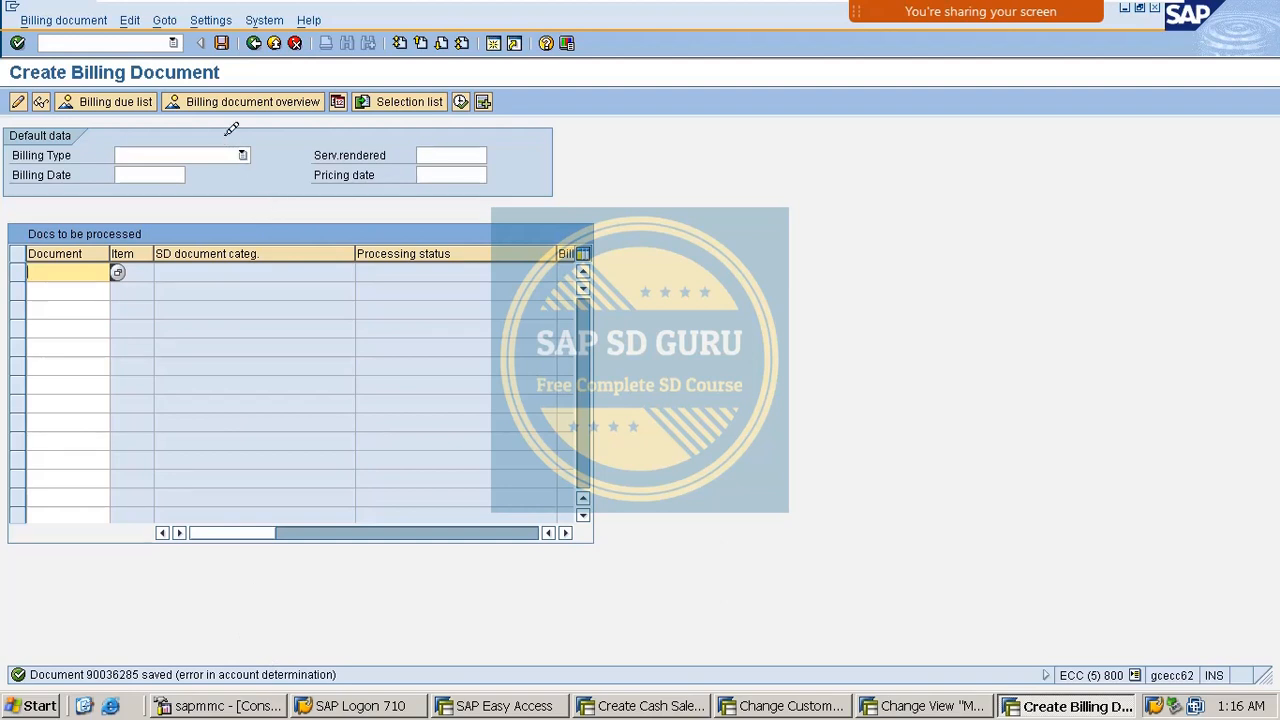
{"action": "left_click", "coordinate": [273, 44]}
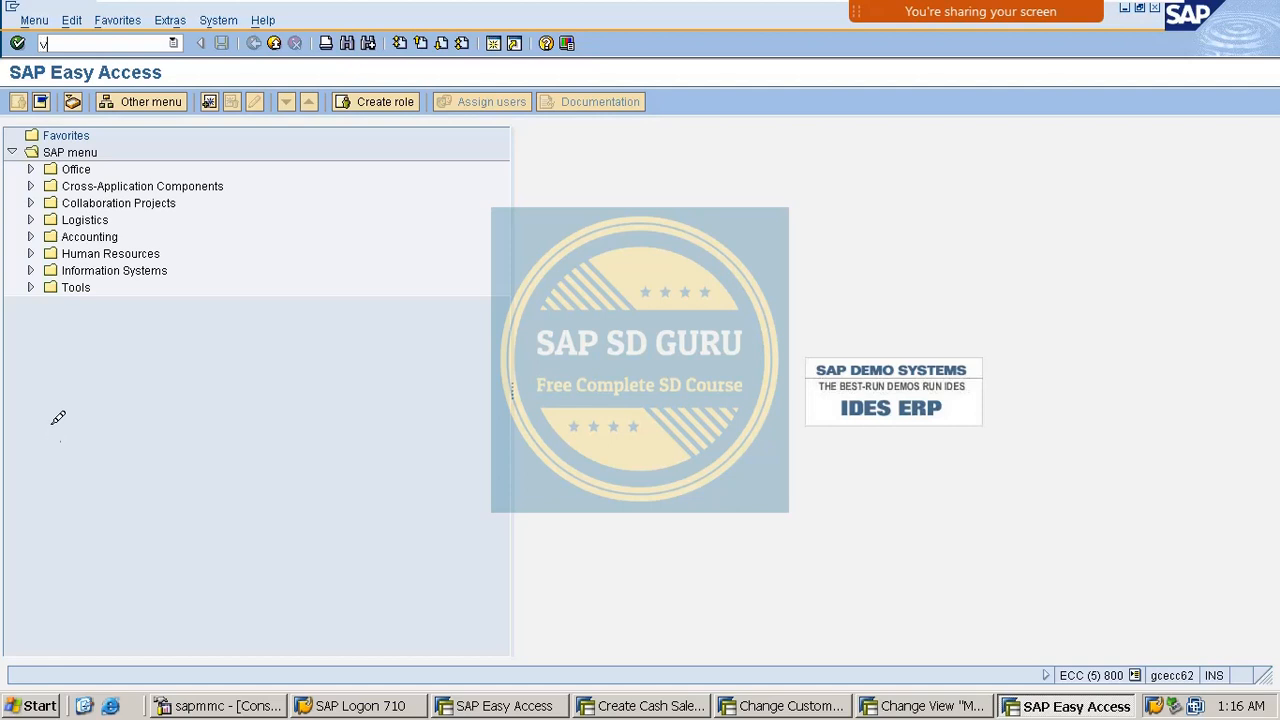
In VF02, review the billing document's account determination analysis for KOFI00 and MR00, then back out.
{"action": "key", "text": "Return"}
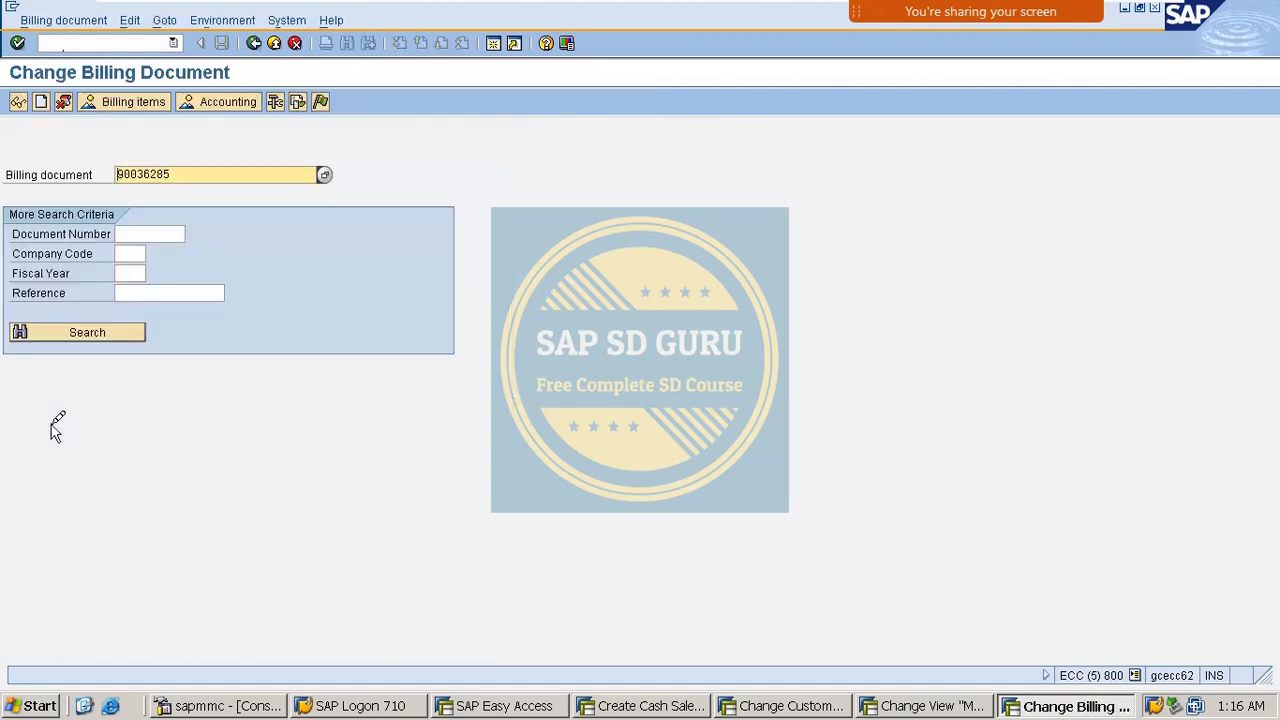
{"action": "left_click", "coordinate": [279, 102]}
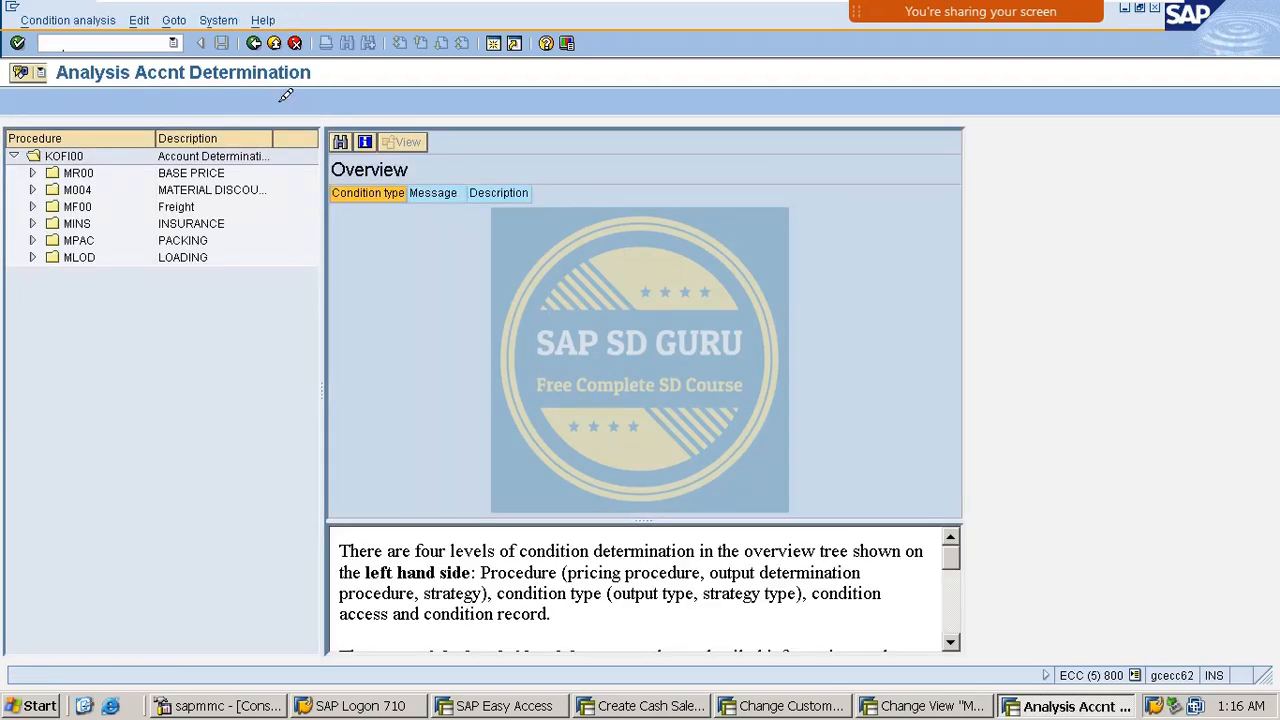
{"action": "left_click", "coordinate": [33, 173]}
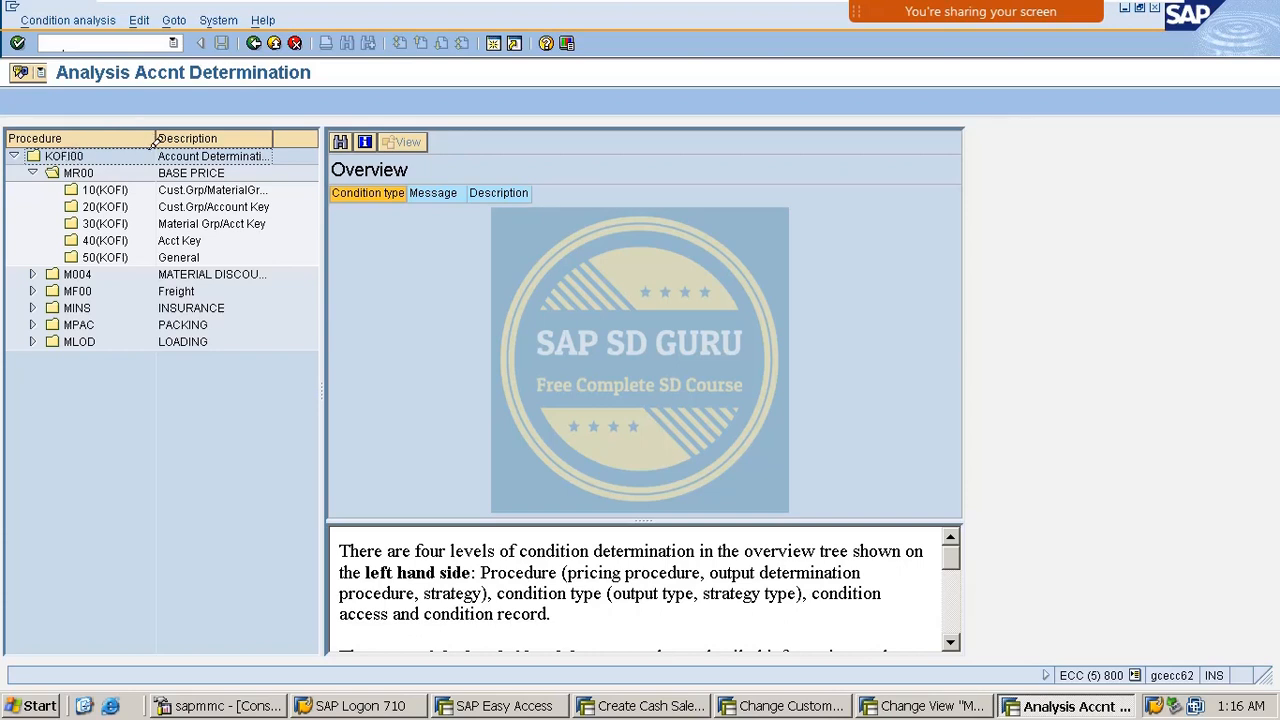
{"action": "left_click", "coordinate": [90, 152]}
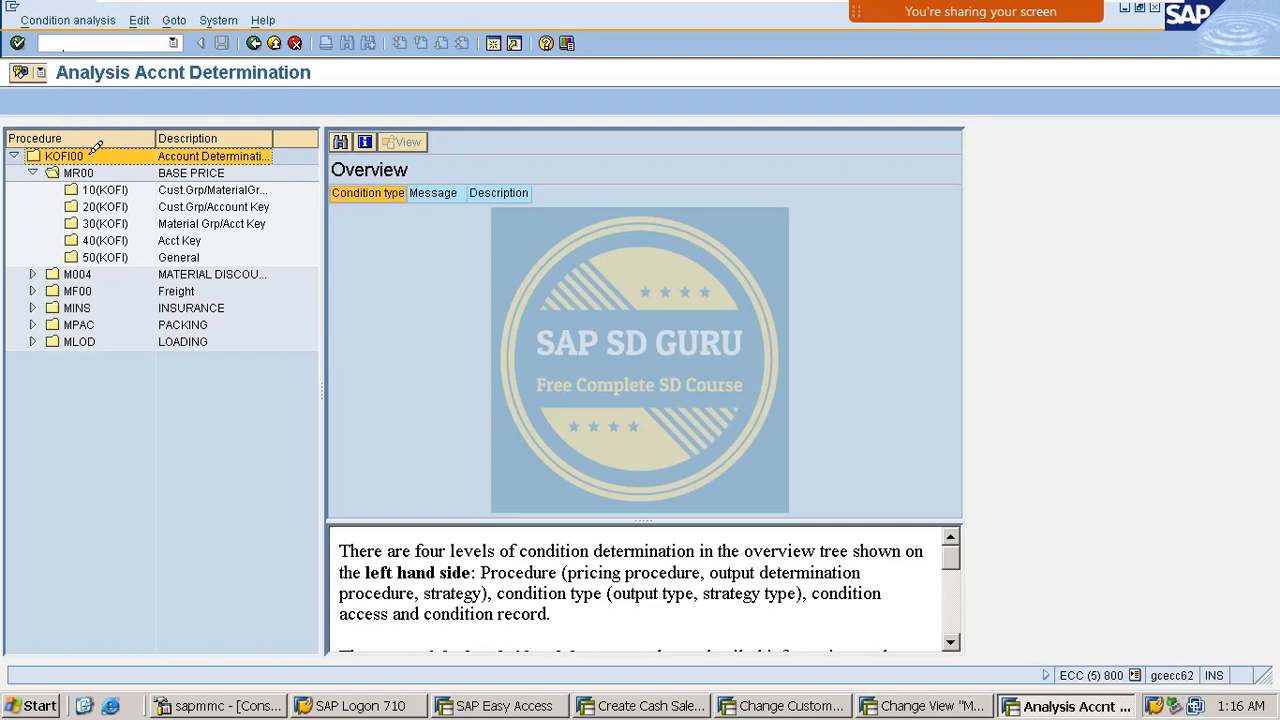
{"action": "left_click", "coordinate": [254, 43]}
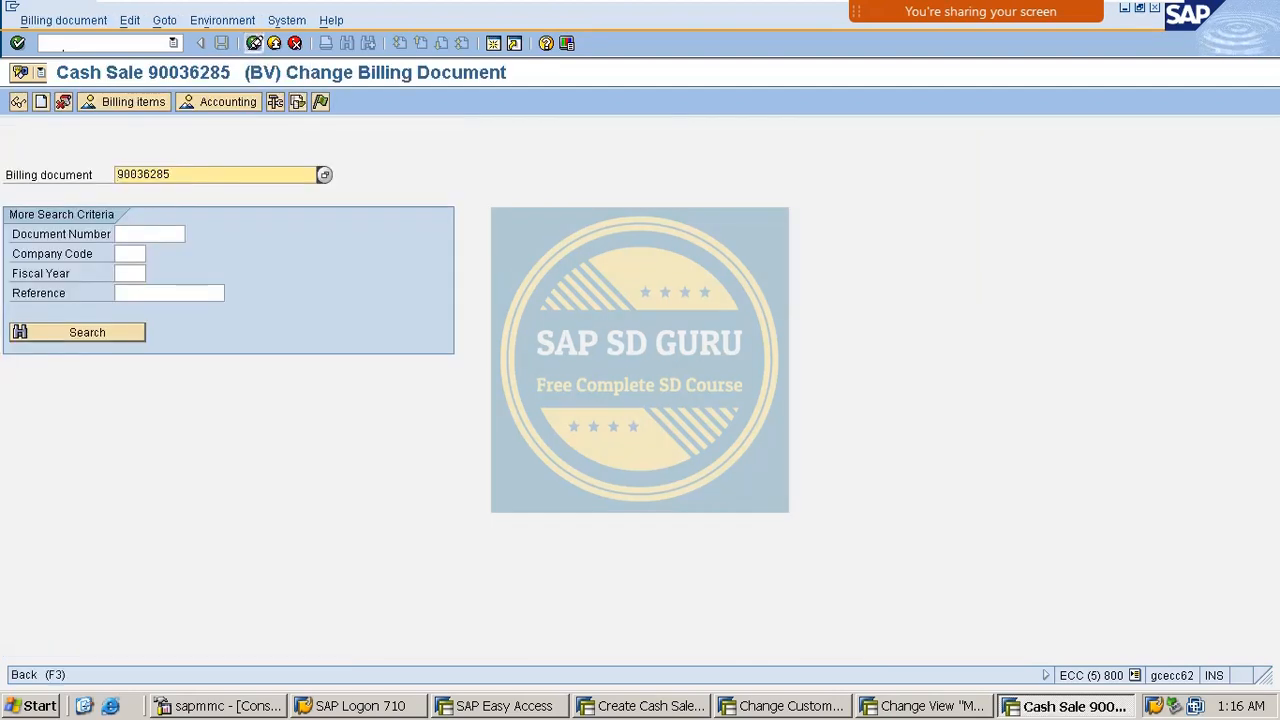
{"action": "left_click", "coordinate": [254, 43]}
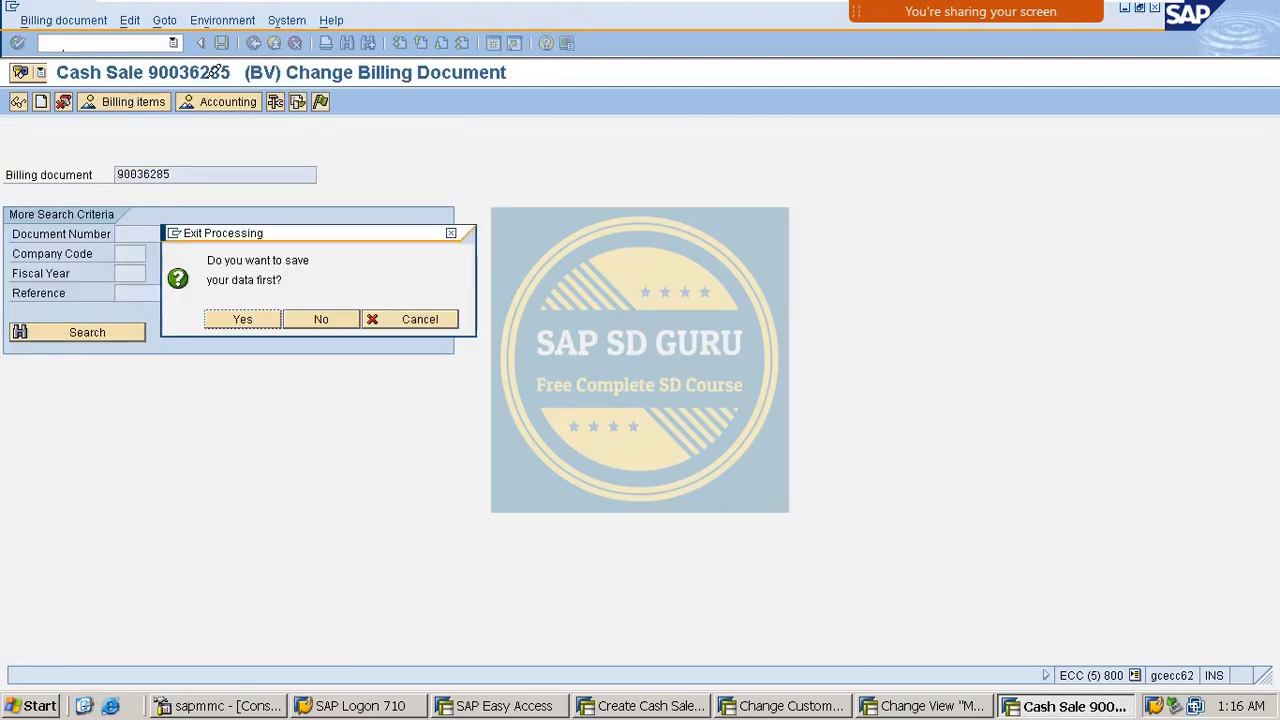
Discard the billing document changes and verify billing type F2 uses account determination procedure MOFI00.
{"action": "left_click", "coordinate": [300, 319]}
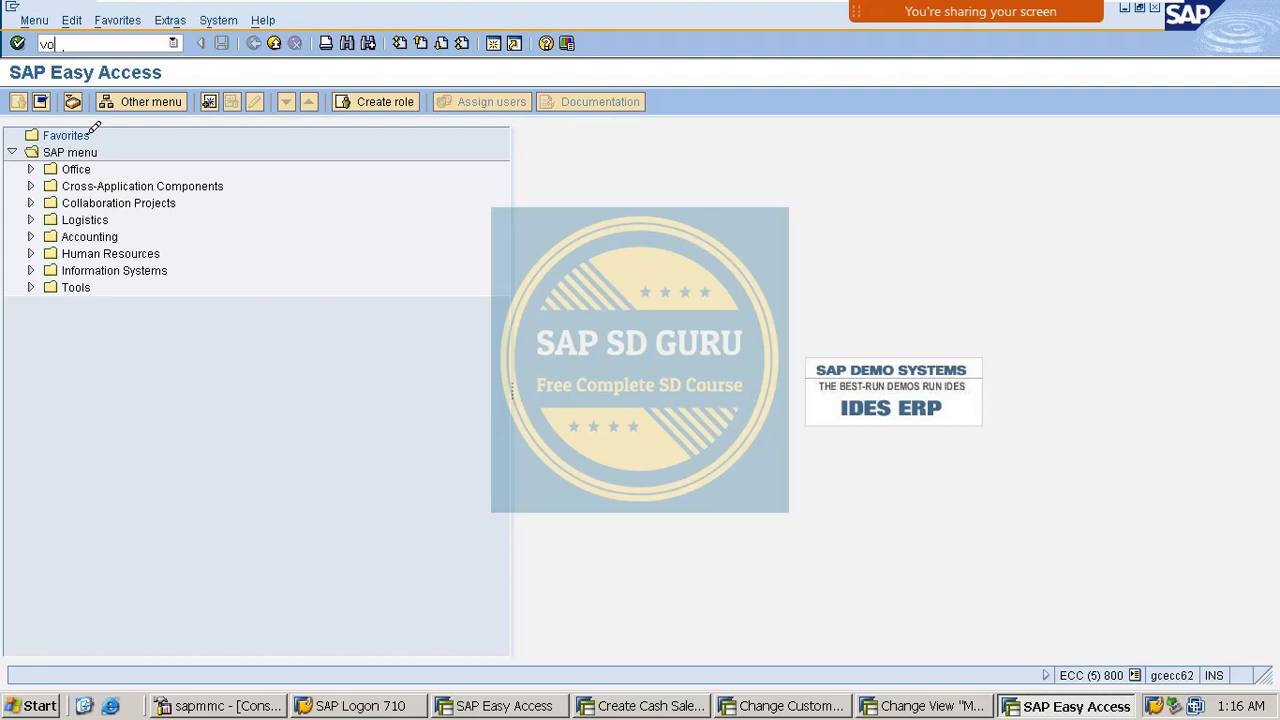
{"action": "key", "text": "Return"}
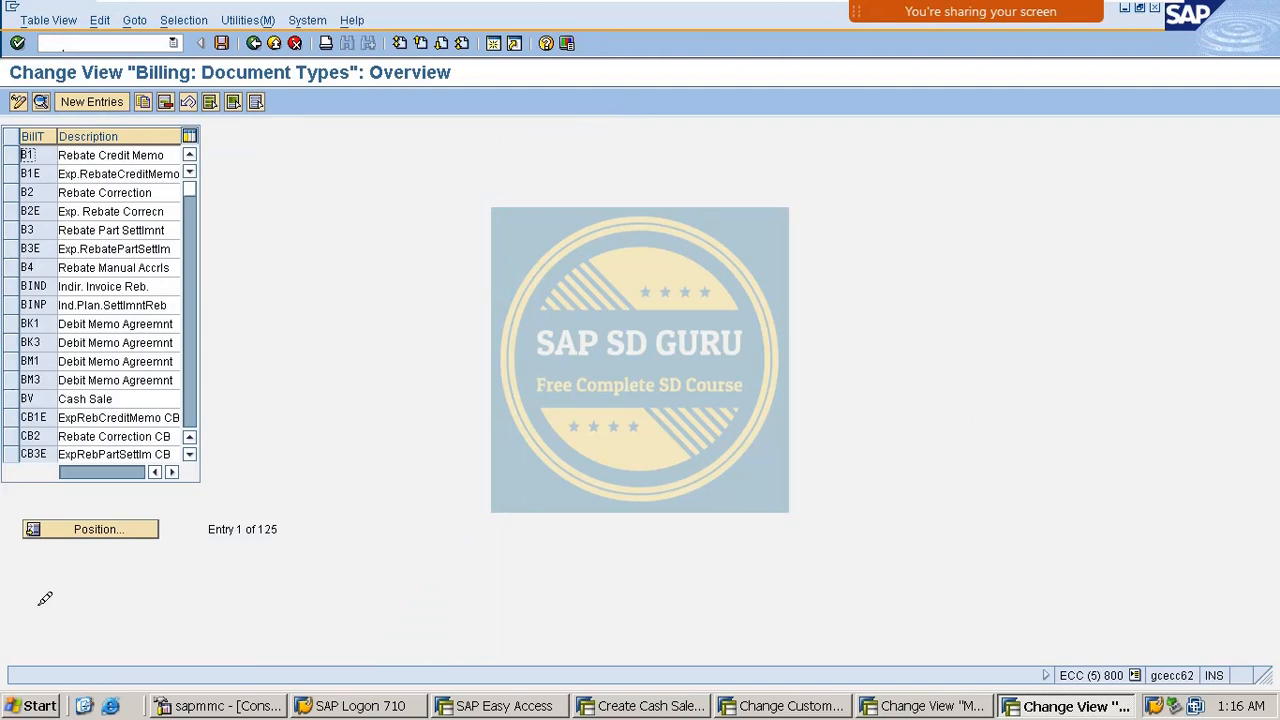
{"action": "left_click", "coordinate": [100, 528]}
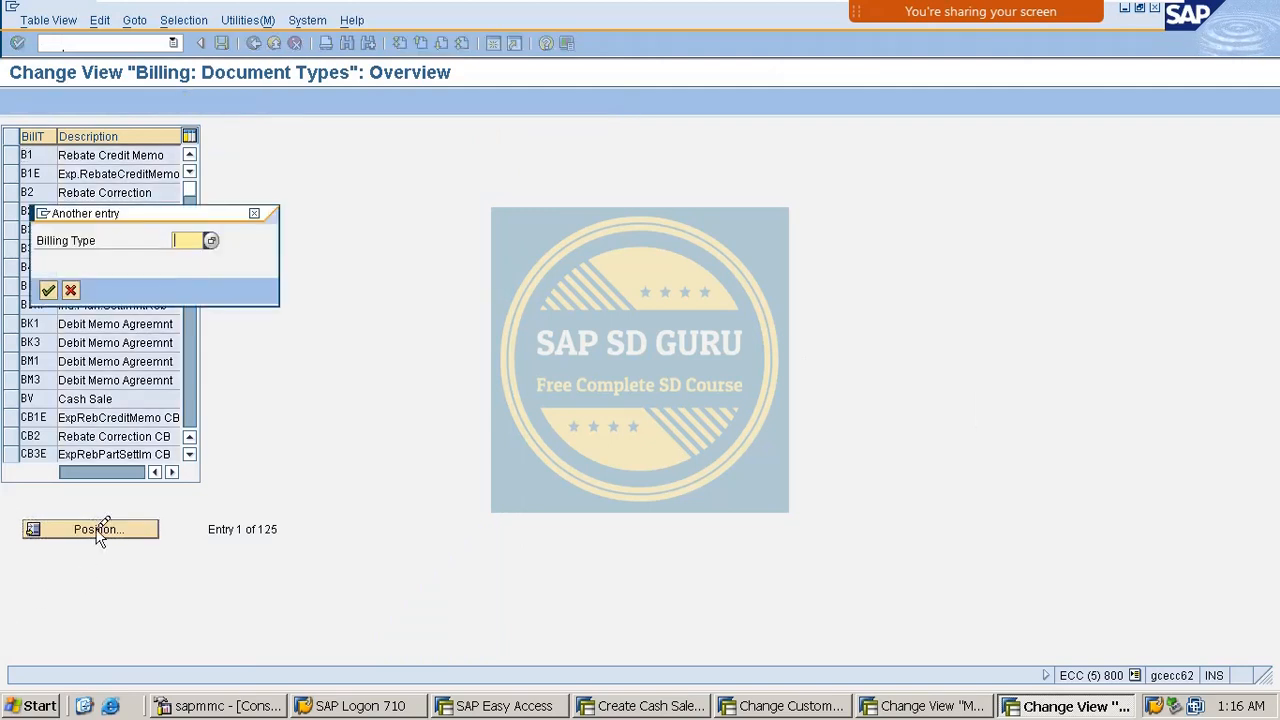
{"action": "type", "text": "F2"}
{"action": "key", "text": "Return"}
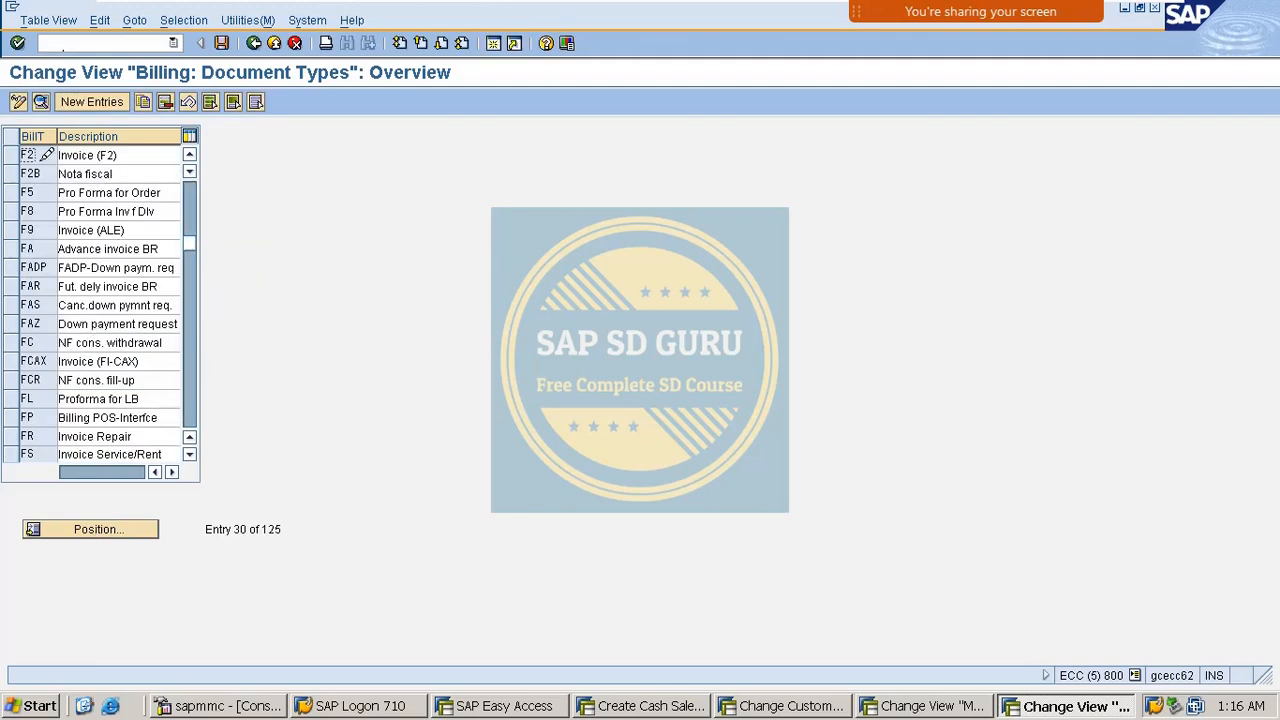
{"action": "double_click", "coordinate": [43, 152]}
{"action": "scroll", "coordinate": [197, 512], "scroll_direction": "down", "scroll_amount": 4}
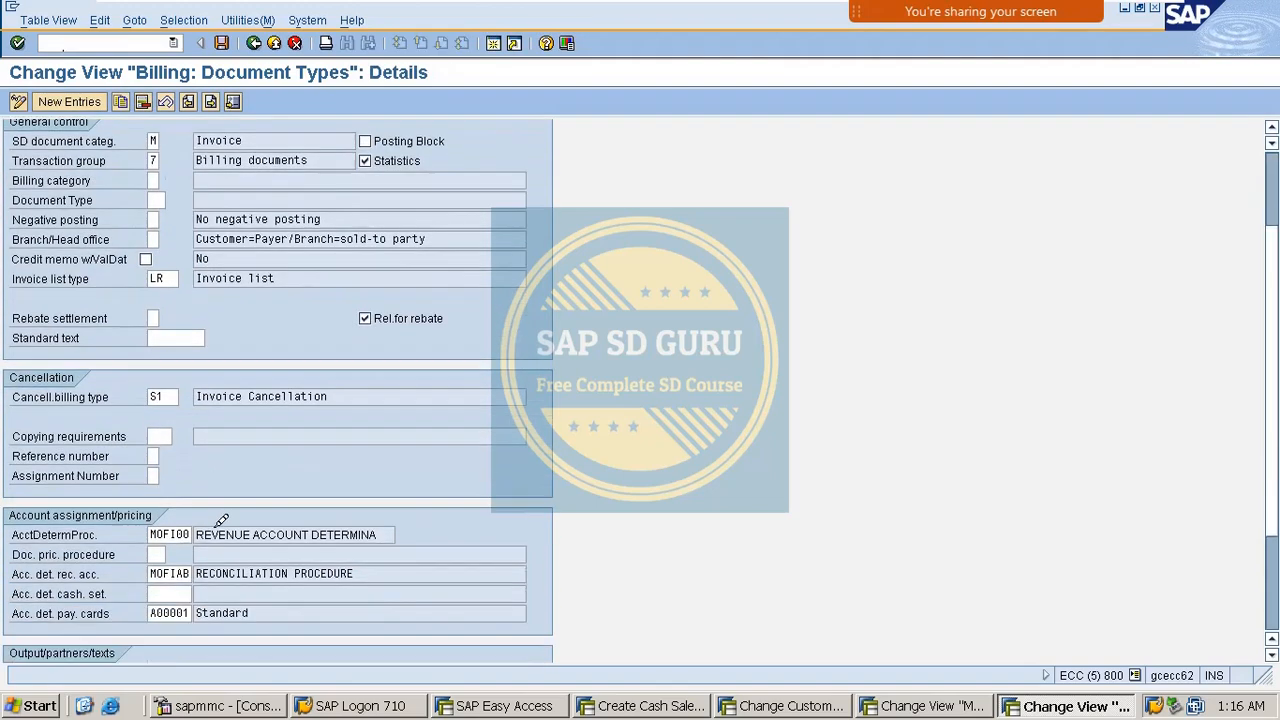
{"action": "double_click", "coordinate": [163, 448]}
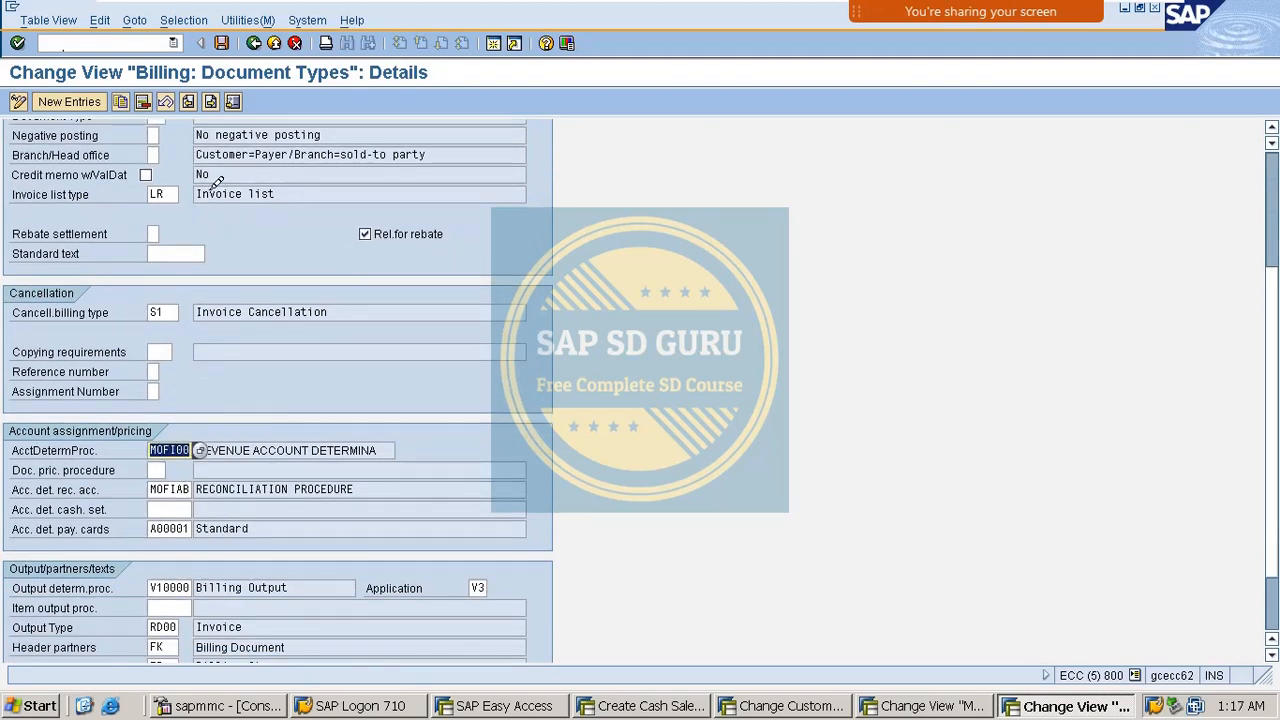
{"action": "left_click", "coordinate": [254, 43]}
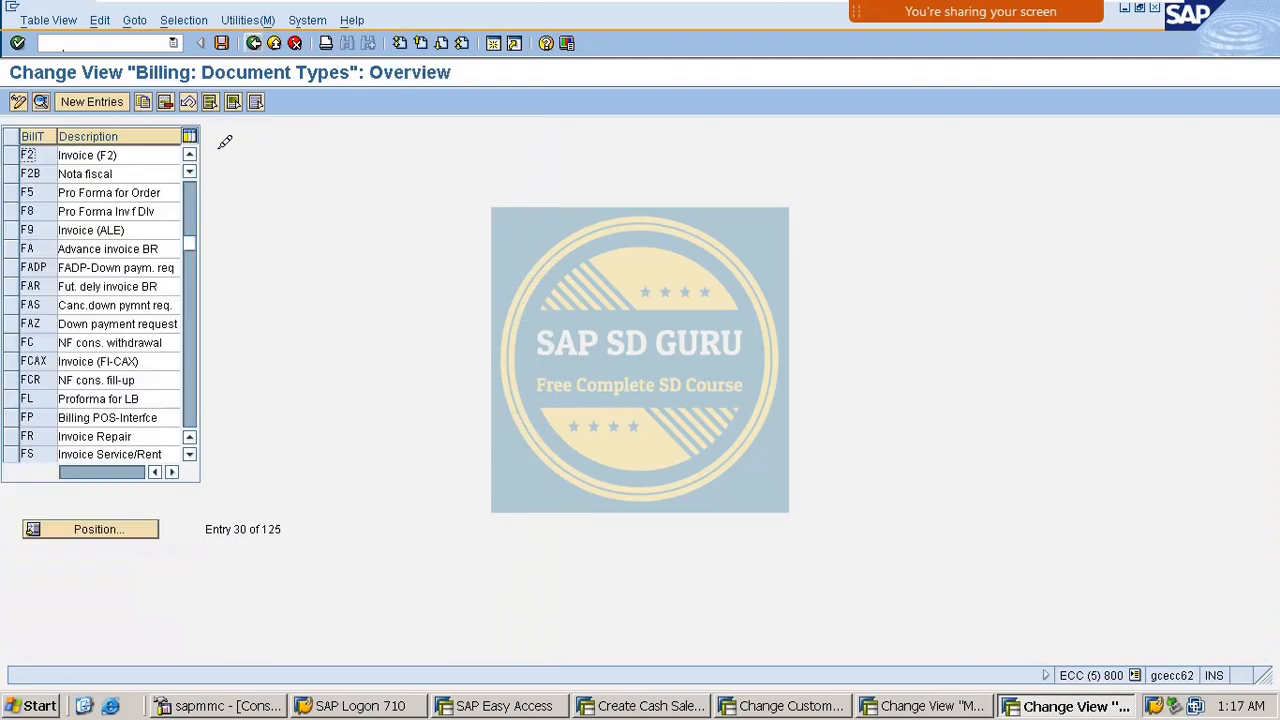
Position the billing document types list at Cash Sale type BV.
{"action": "left_click", "coordinate": [100, 530]}
{"action": "type", "text": "CS"}
{"action": "key", "text": "Return"}
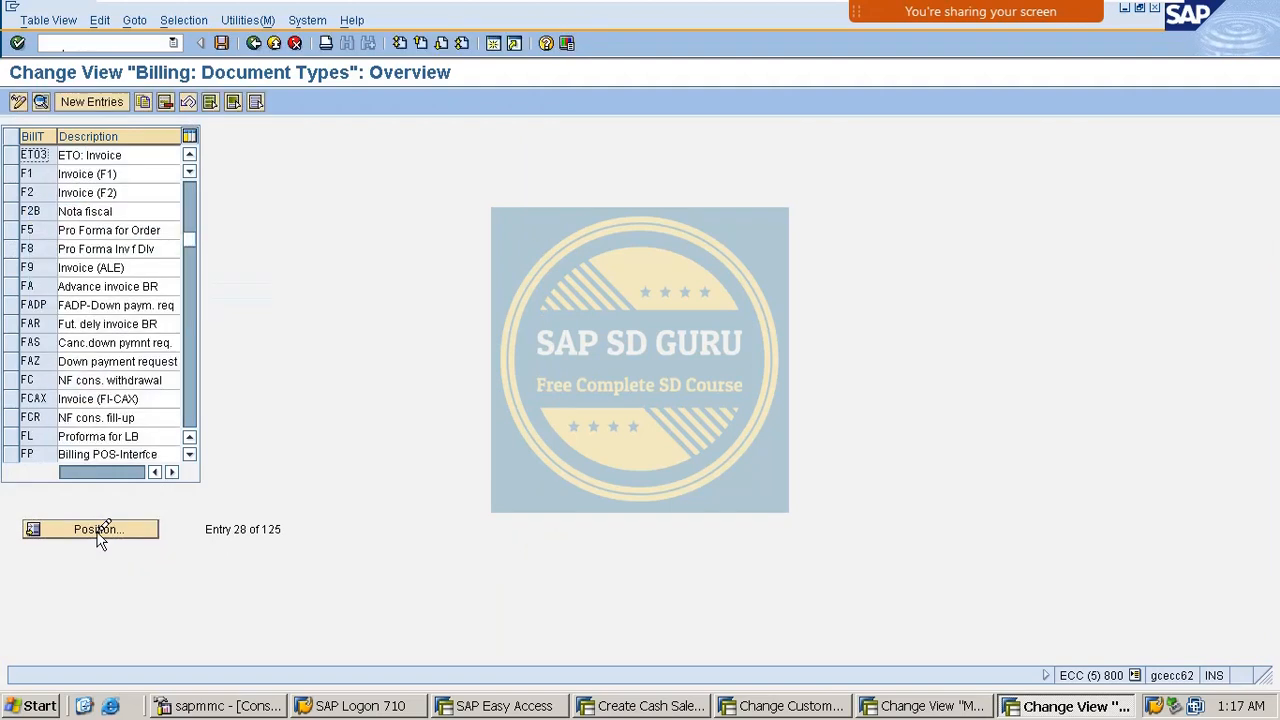
{"action": "left_click", "coordinate": [38, 531]}
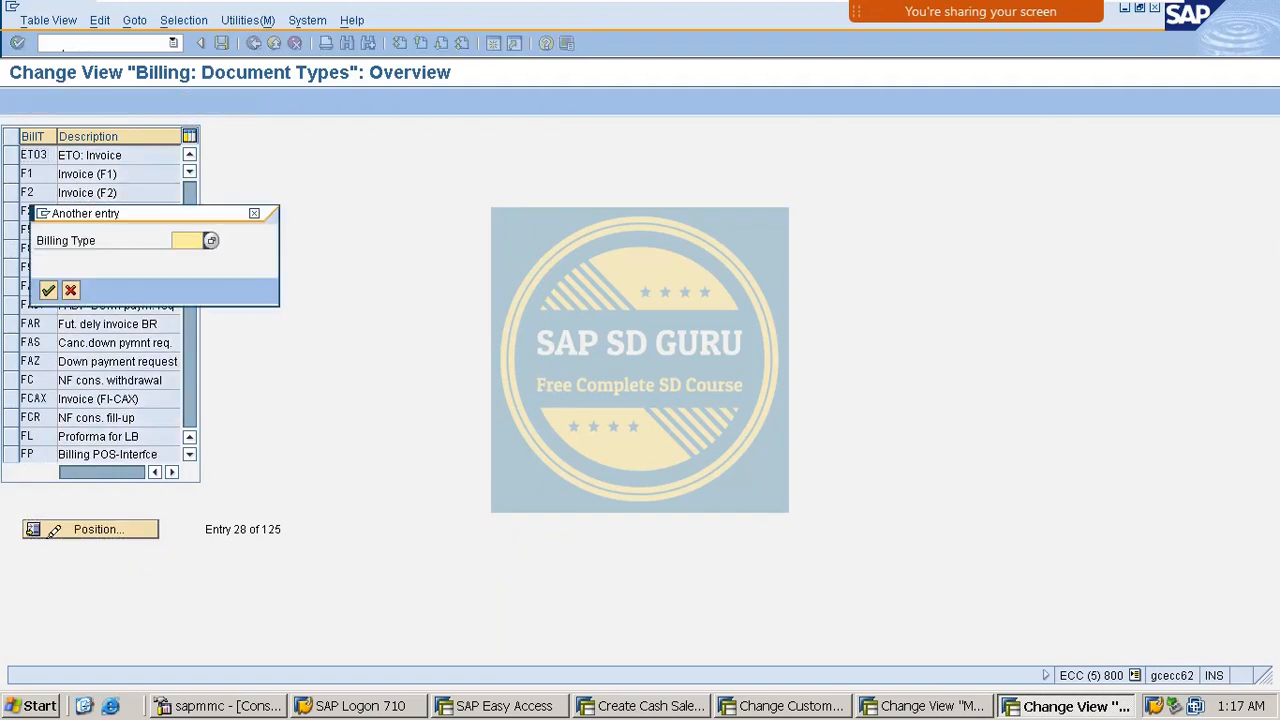
{"action": "type", "text": "BV"}
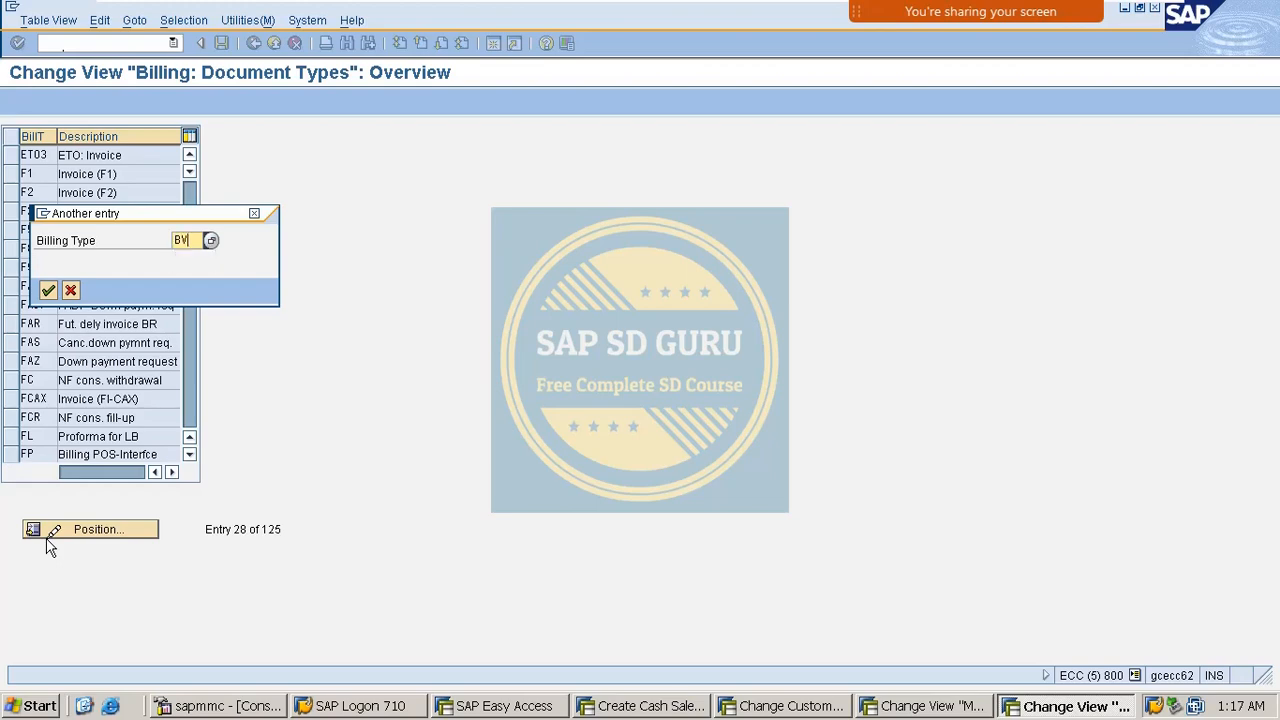
{"action": "key", "text": "Return"}
{"action": "scroll", "coordinate": [152, 314], "scroll_direction": "down", "scroll_amount": 4}
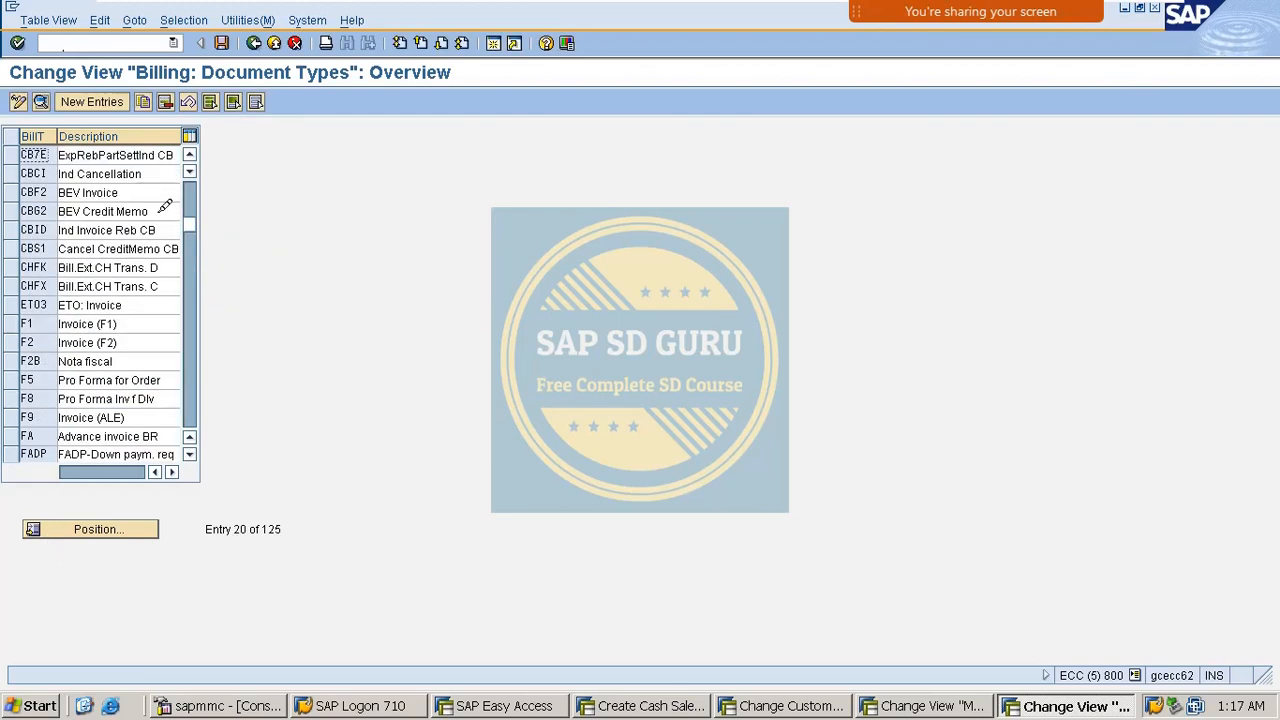
{"action": "scroll", "coordinate": [120, 220], "scroll_direction": "up", "scroll_amount": 8}
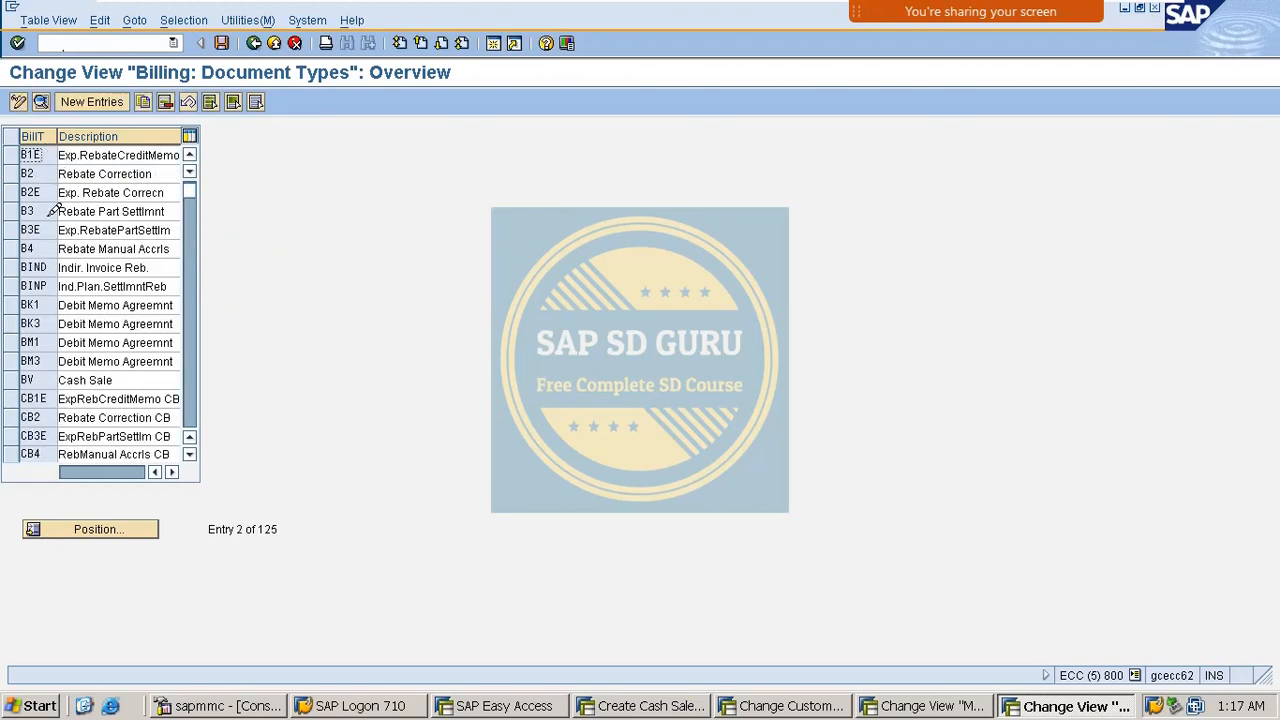
{"action": "scroll", "coordinate": [60, 270], "scroll_direction": "down", "scroll_amount": 1}
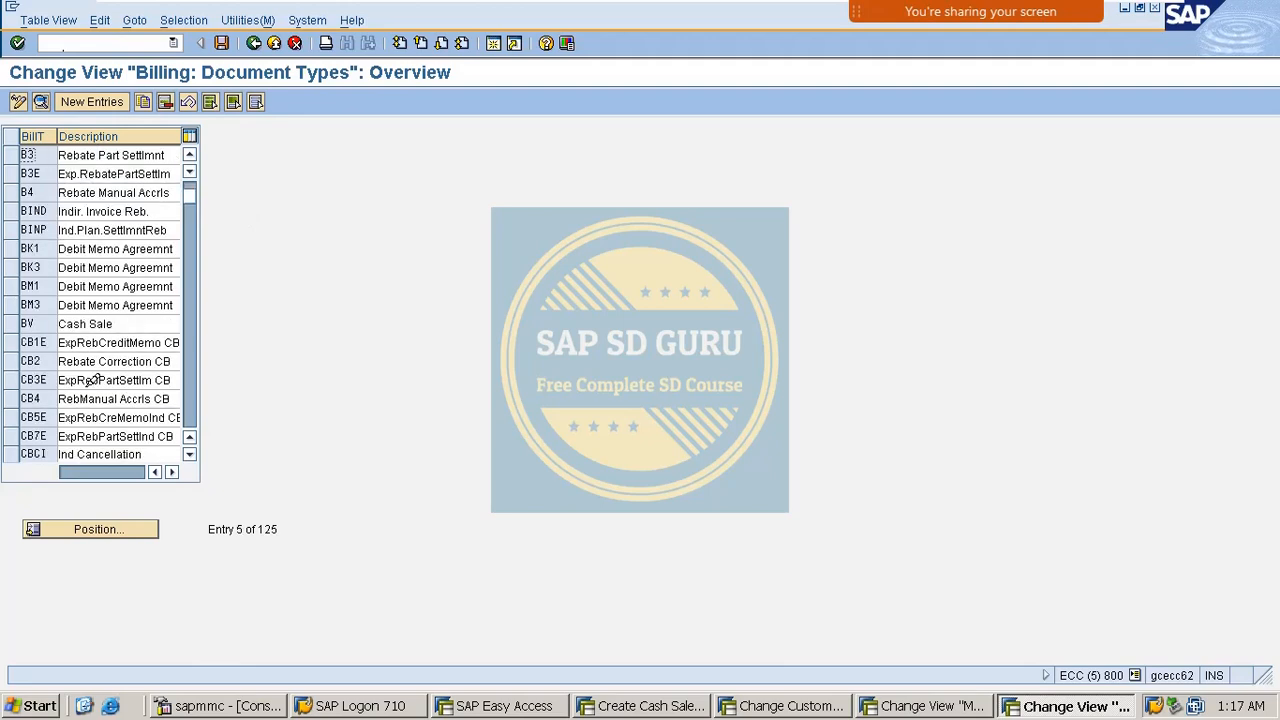
Check BV's account determination procedure KOFI00 and cash clearing key EVV, then return to Easy Access.
{"action": "double_click", "coordinate": [58, 317]}
{"action": "scroll", "coordinate": [166, 457], "scroll_direction": "down", "scroll_amount": 6}
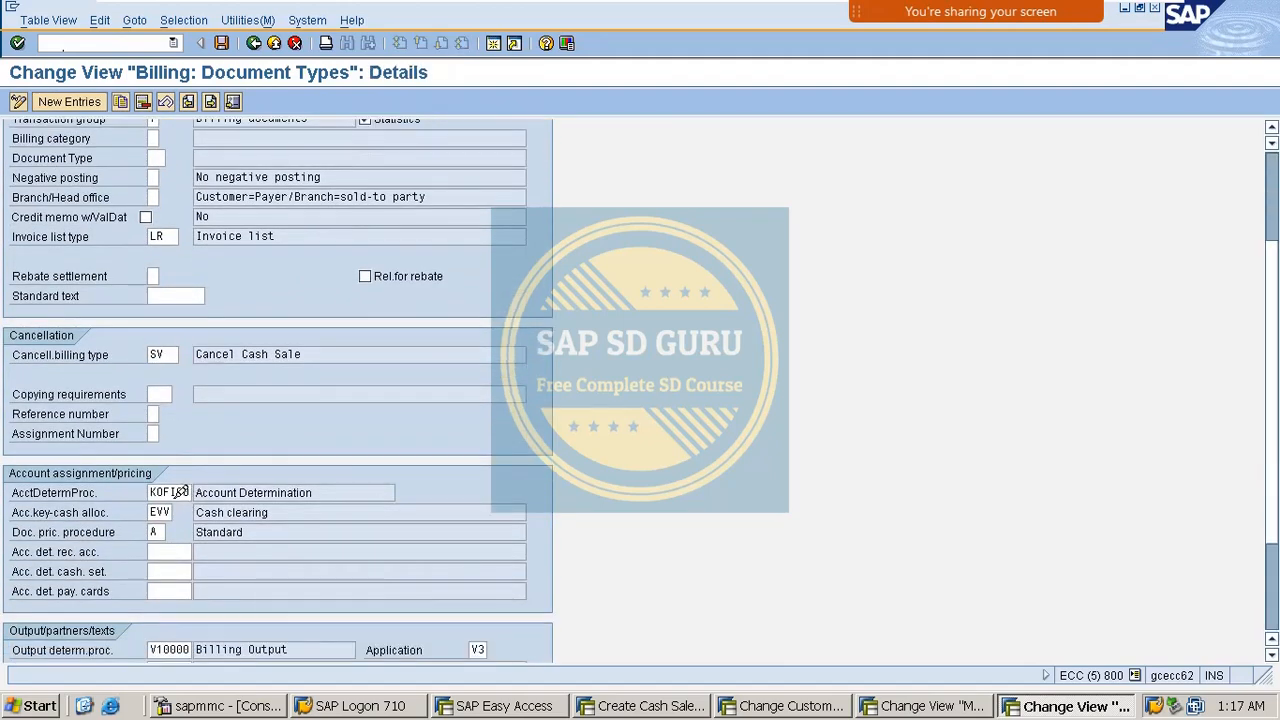
{"action": "double_click", "coordinate": [176, 492]}
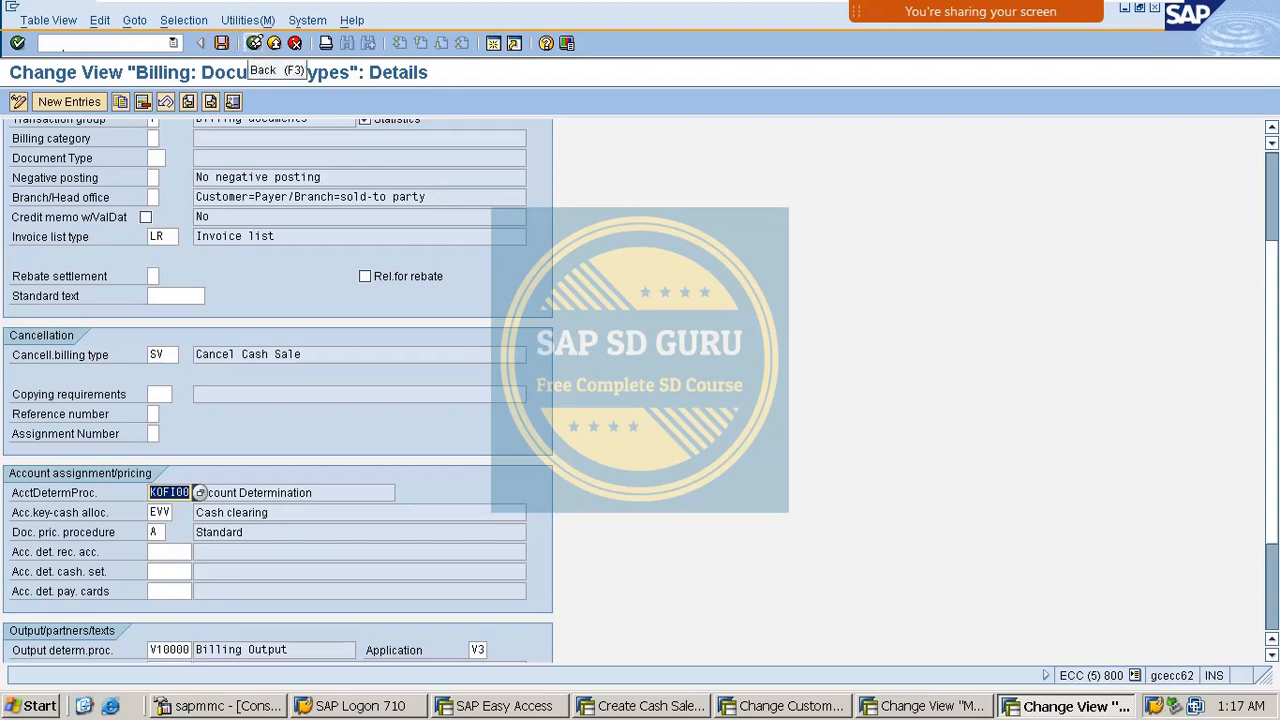
{"action": "left_click", "coordinate": [256, 42]}
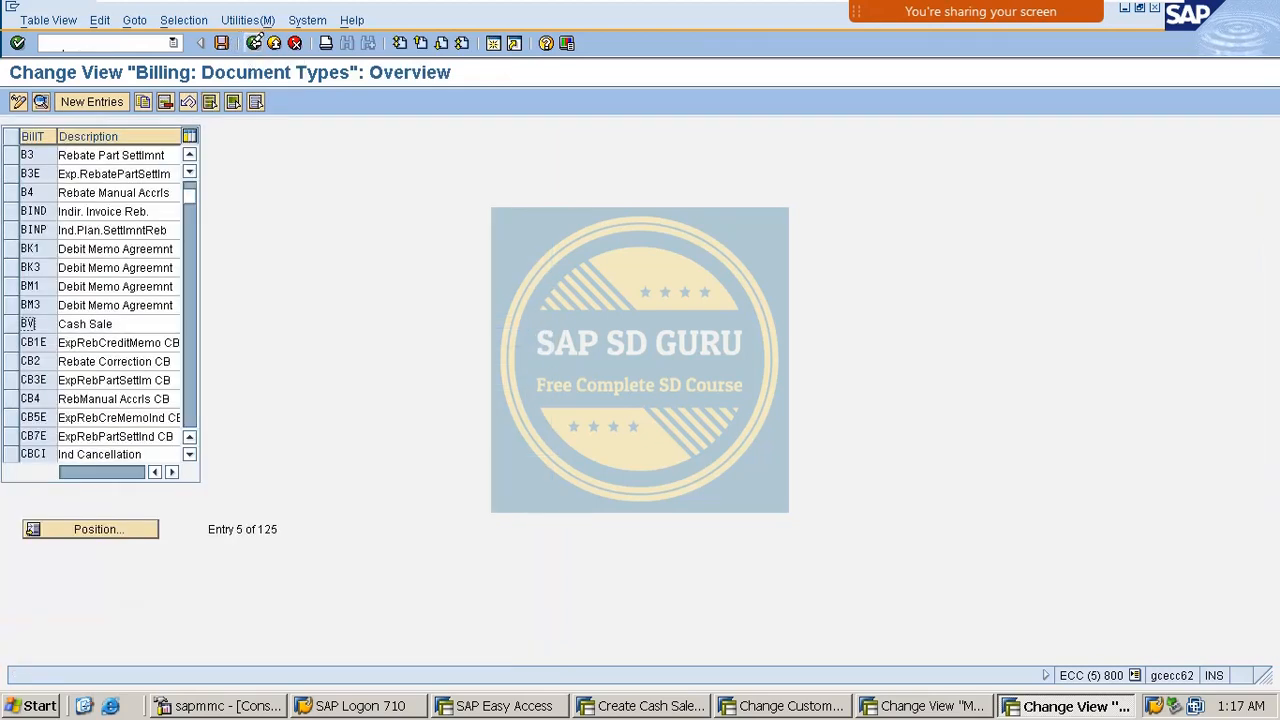
{"action": "left_click", "coordinate": [254, 42]}
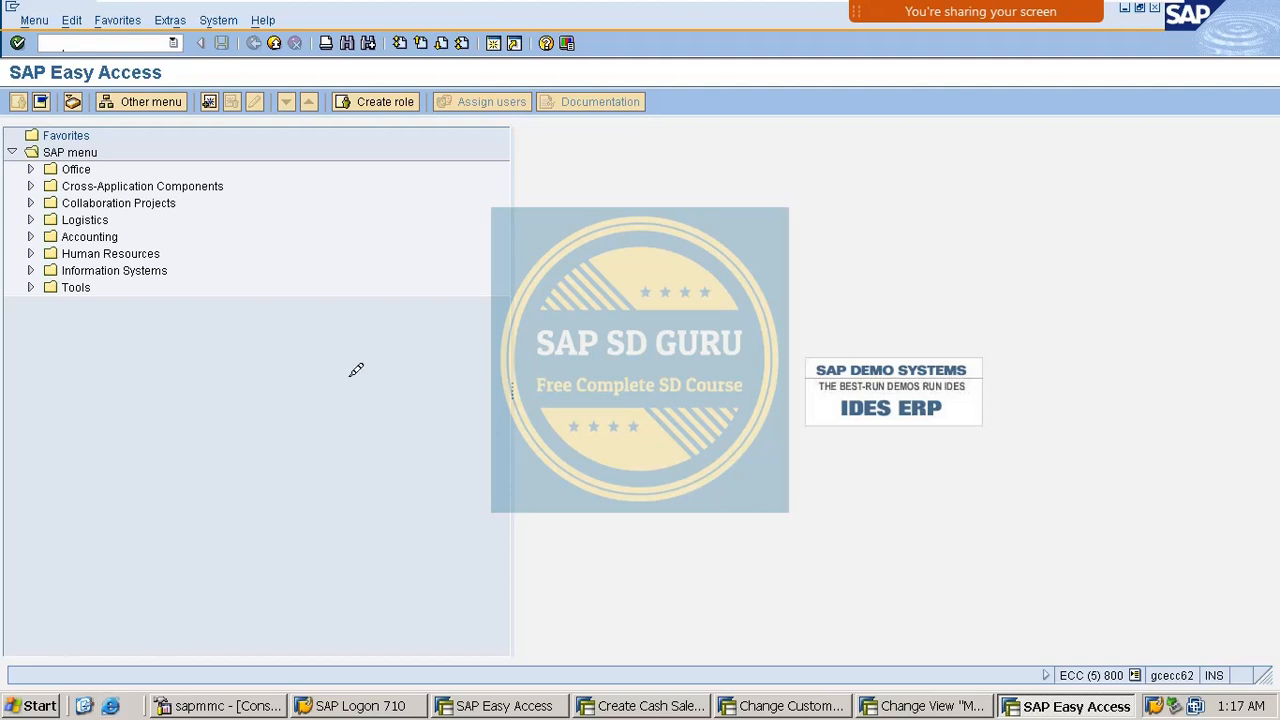
Close the extra Easy Access, order types and customer change sessions with /i.
{"action": "mouse_move", "coordinate": [720, 1]}
{"action": "left_click", "coordinate": [500, 704]}
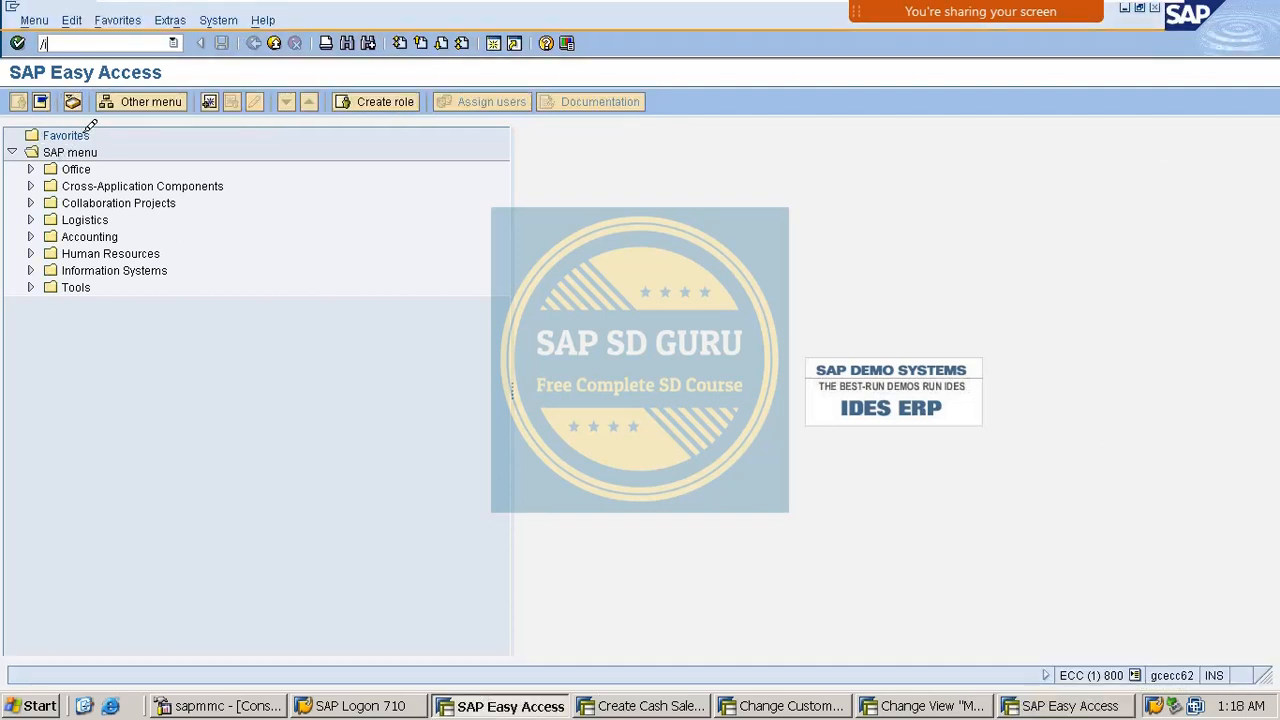
{"action": "type", "text": "/i"}
{"action": "key", "text": "Return"}
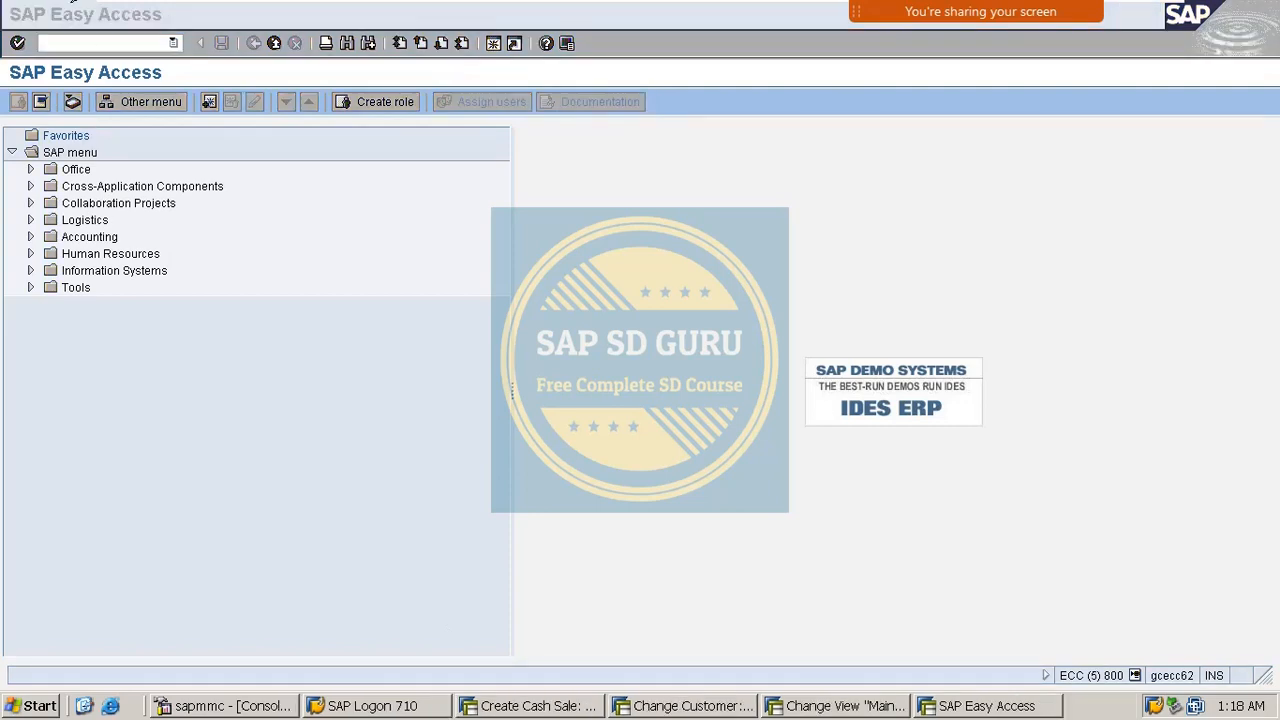
{"action": "left_click", "coordinate": [84, 24]}
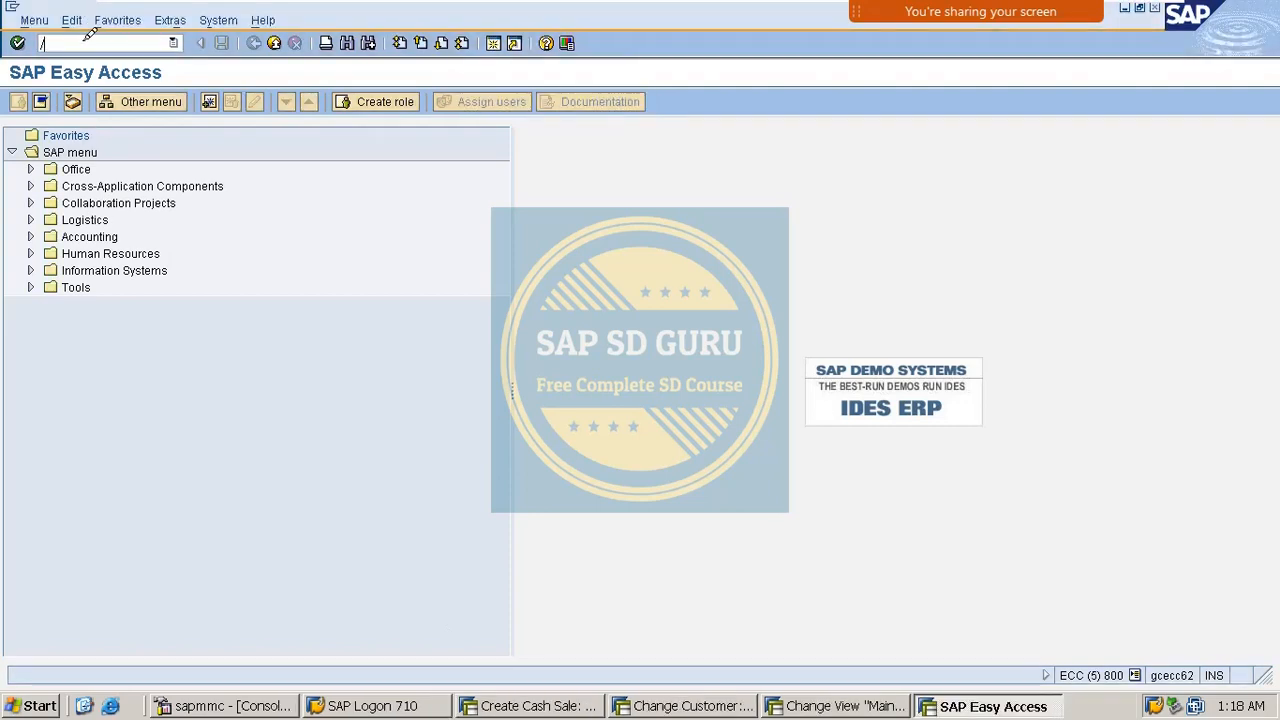
{"action": "type", "text": "/i"}
{"action": "key", "text": "Return"}
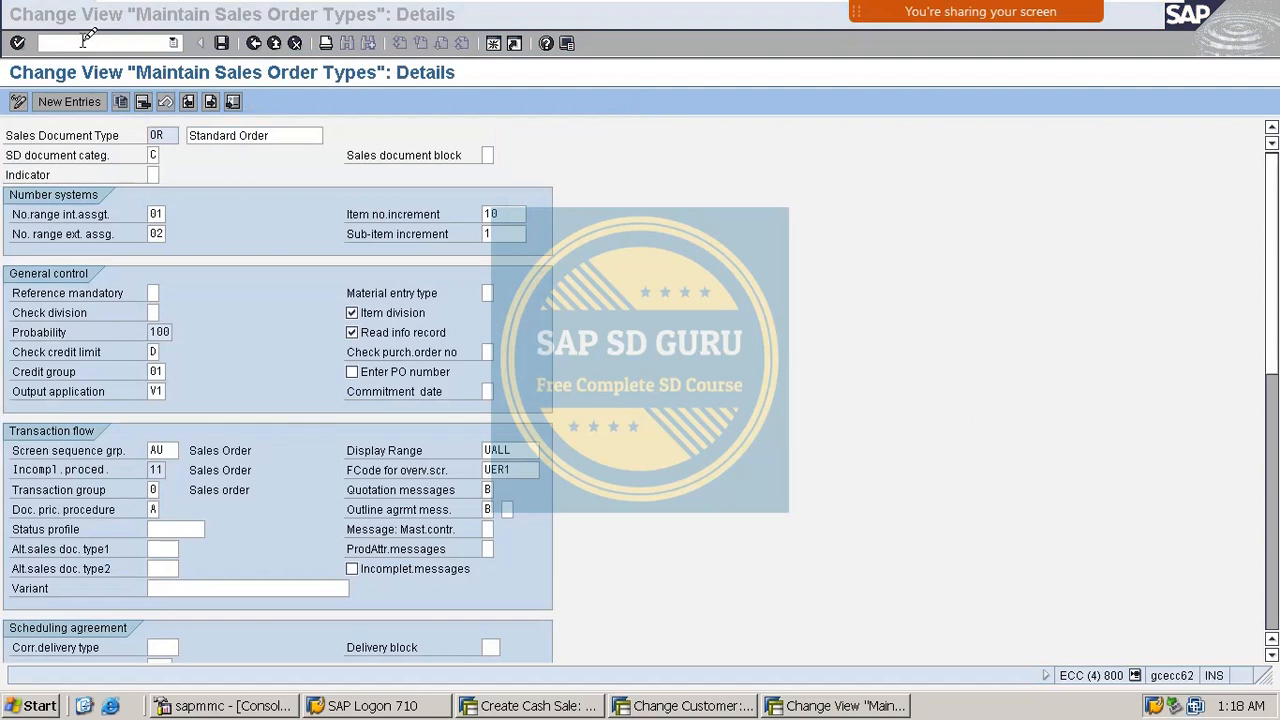
{"action": "left_click", "coordinate": [87, 37]}
{"action": "type", "text": "/i"}
{"action": "key", "text": "Return"}
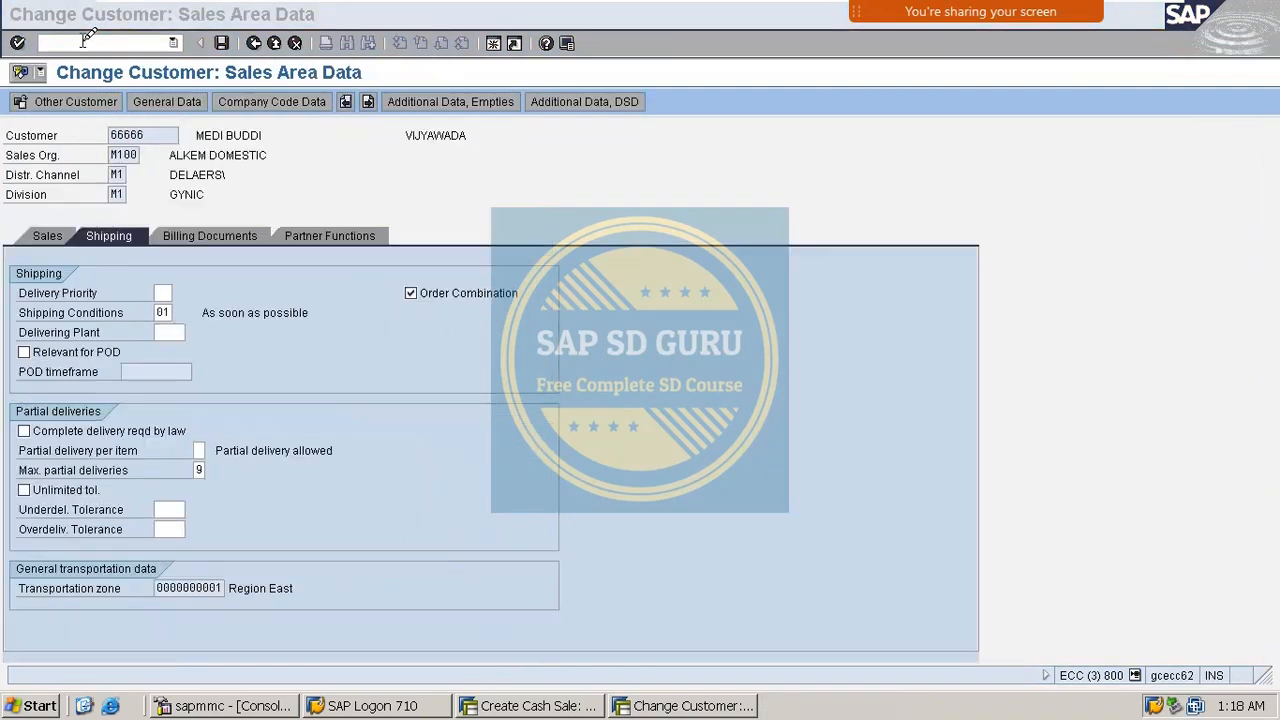
{"action": "left_click", "coordinate": [87, 40]}
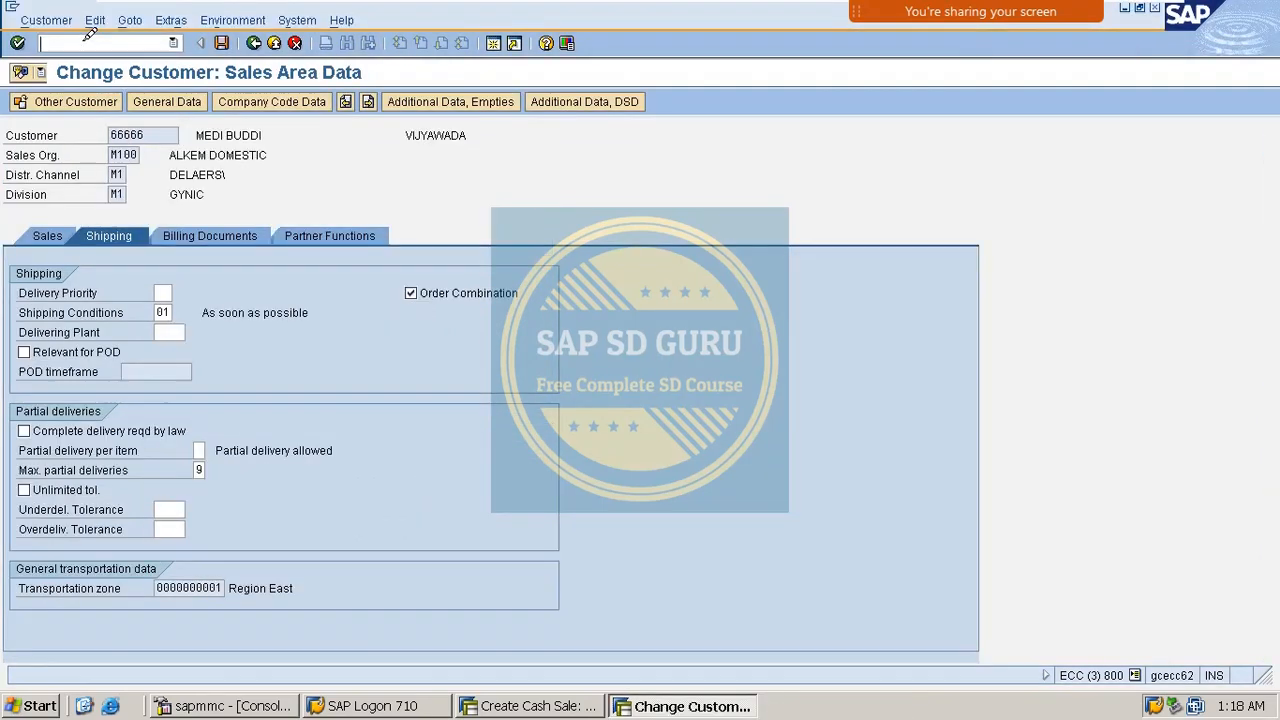
{"action": "type", "text": "/i"}
{"action": "key", "text": "Return"}
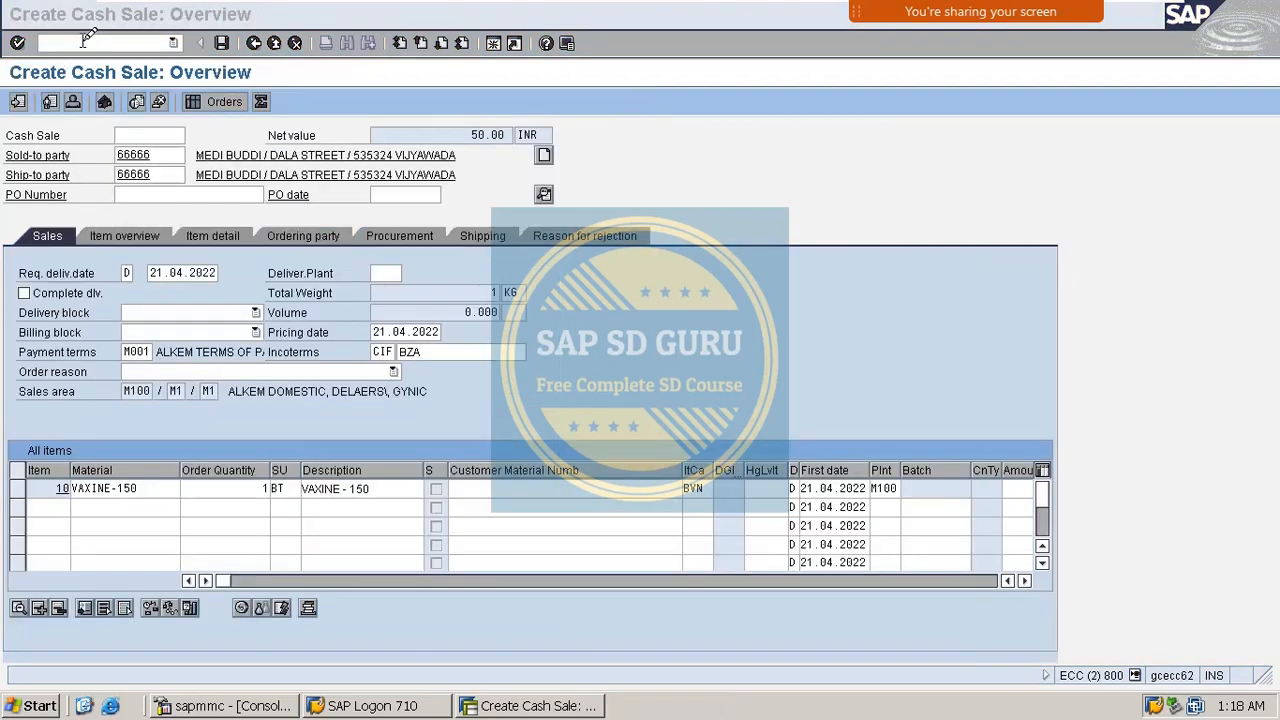
Keep the cash sale session open but leave the cash sale without saving.
{"action": "left_click", "coordinate": [87, 38]}
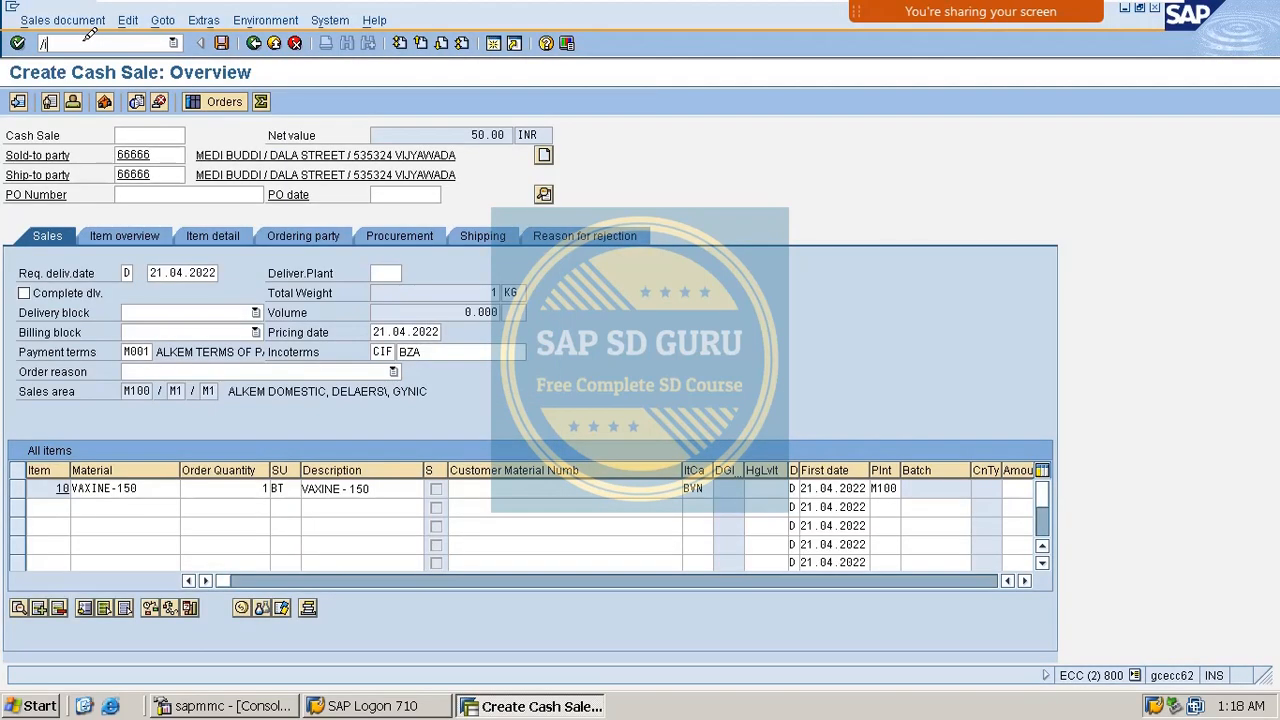
{"action": "type", "text": "/i"}
{"action": "key", "text": "Return"}
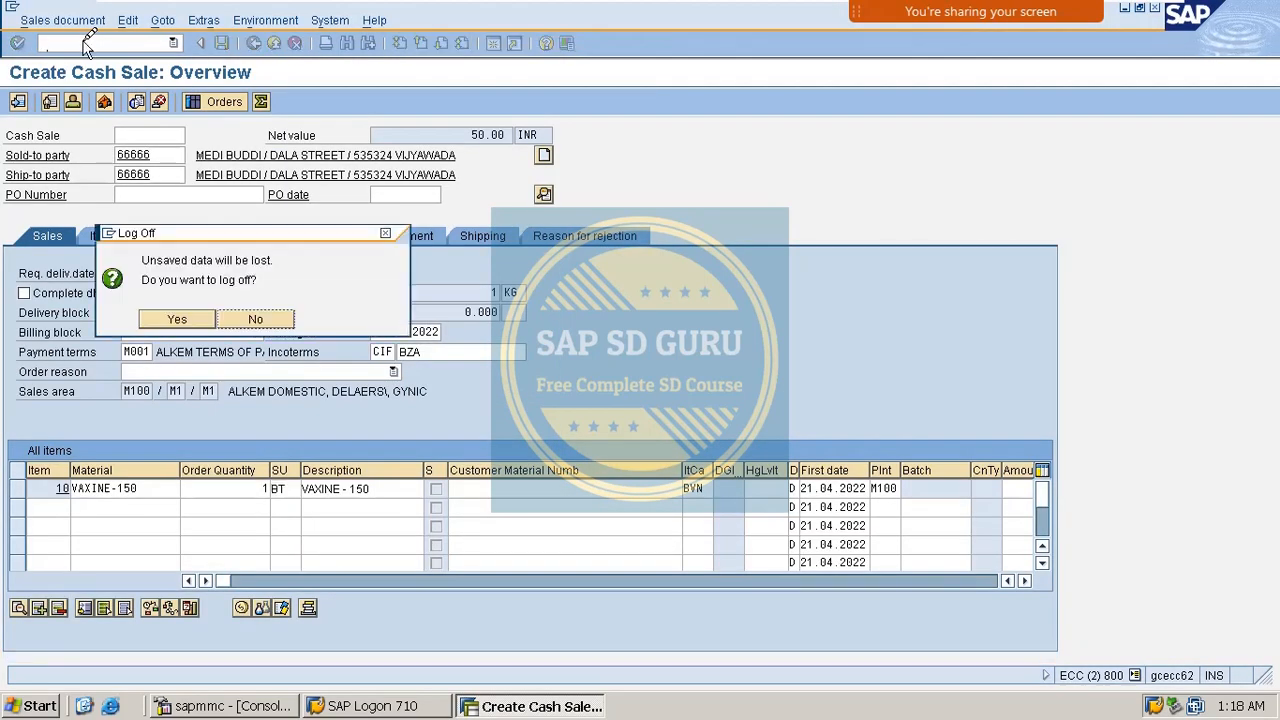
{"action": "left_click", "coordinate": [265, 316]}
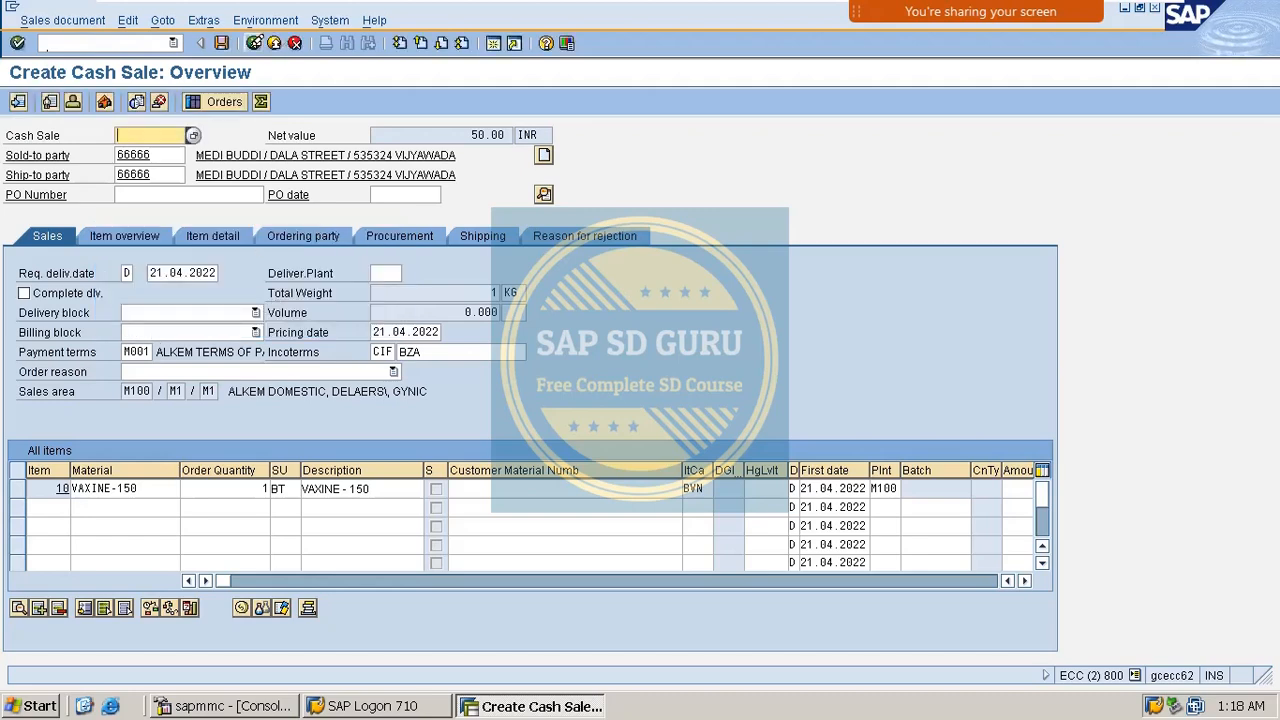
{"action": "left_click", "coordinate": [254, 43]}
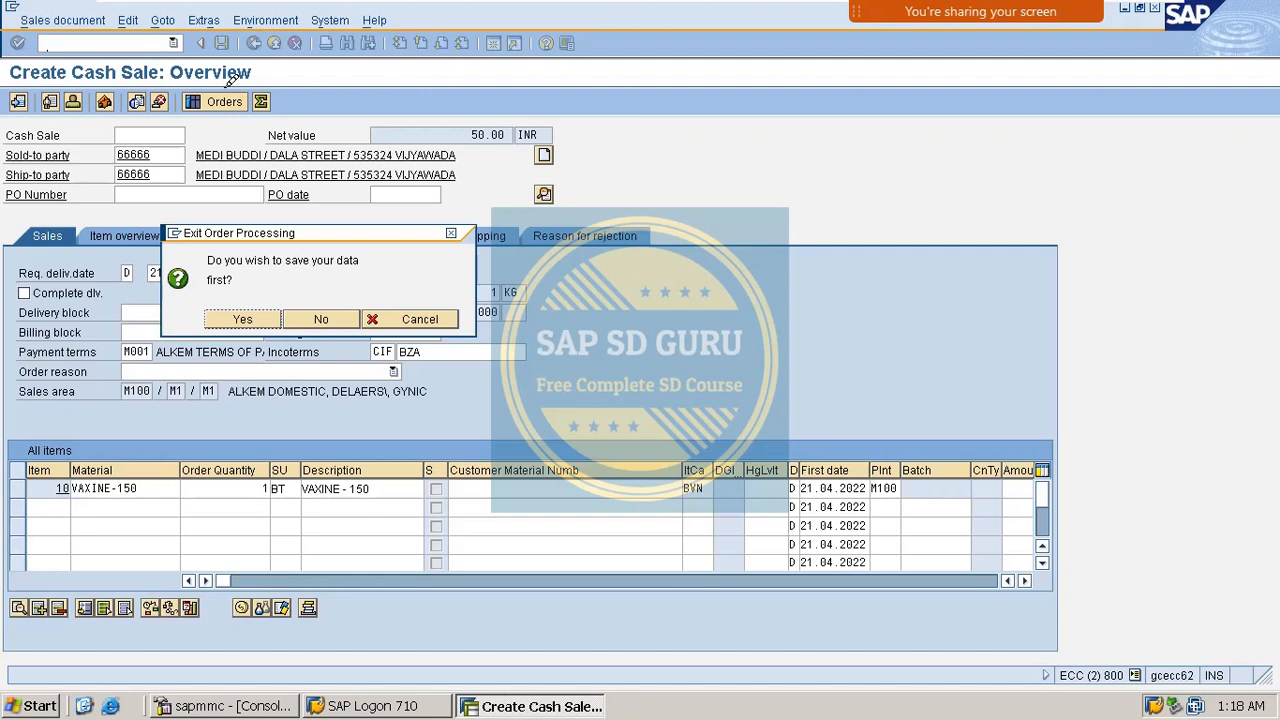
{"action": "left_click", "coordinate": [321, 317]}
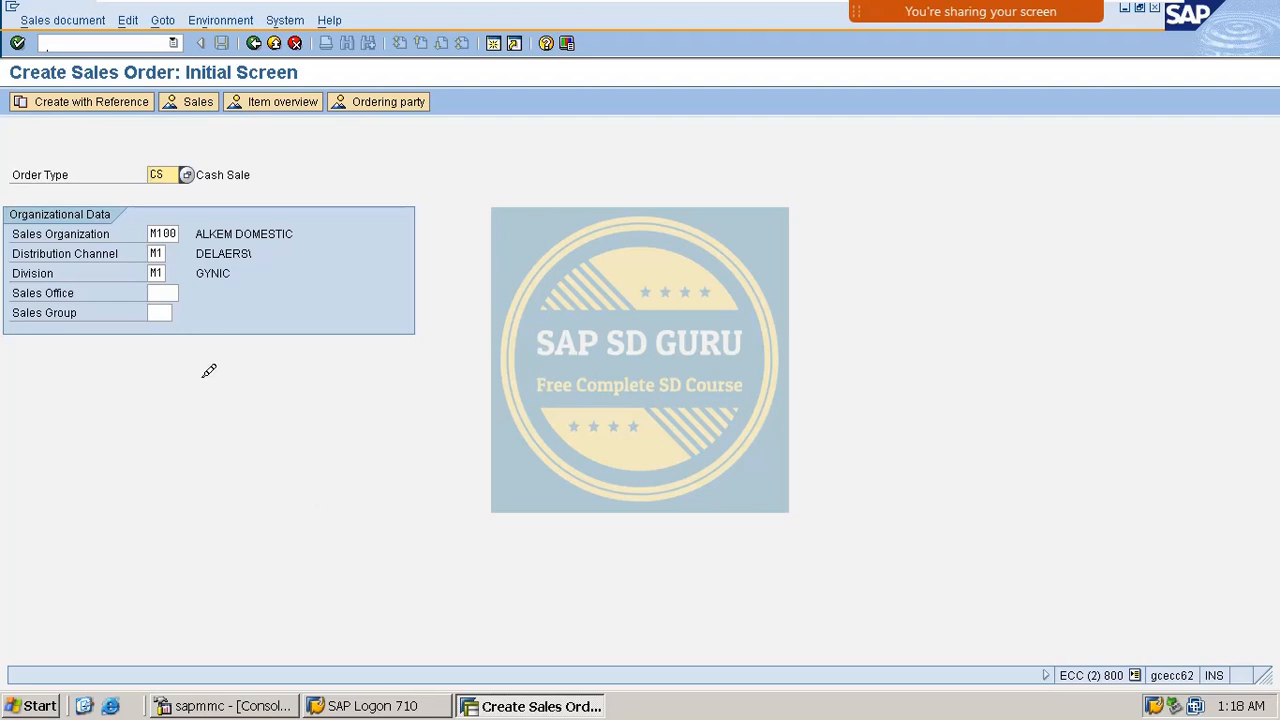
Draw green Zoom annotation marks and an arrow over the sales order screen.
{"action": "mouse_move", "coordinate": [934, 11]}
{"action": "left_click", "coordinate": [1158, 30]}
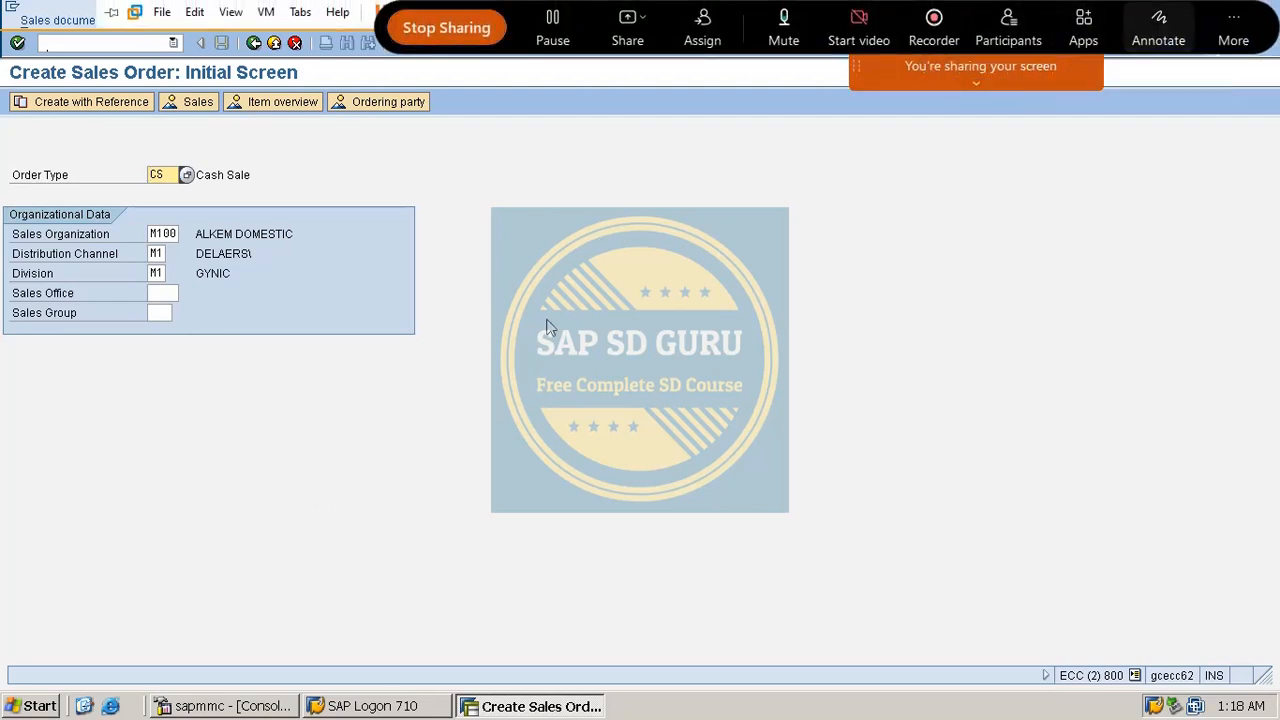
{"action": "mouse_move", "coordinate": [495, 336]}
{"action": "left_mouse_down"}
{"action": "mouse_move", "coordinate": [522, 345]}
{"action": "mouse_move", "coordinate": [448, 400]}
{"action": "left_mouse_up"}
{"action": "left_click_drag", "start_coordinate": [565, 295], "coordinate": [550, 415]}
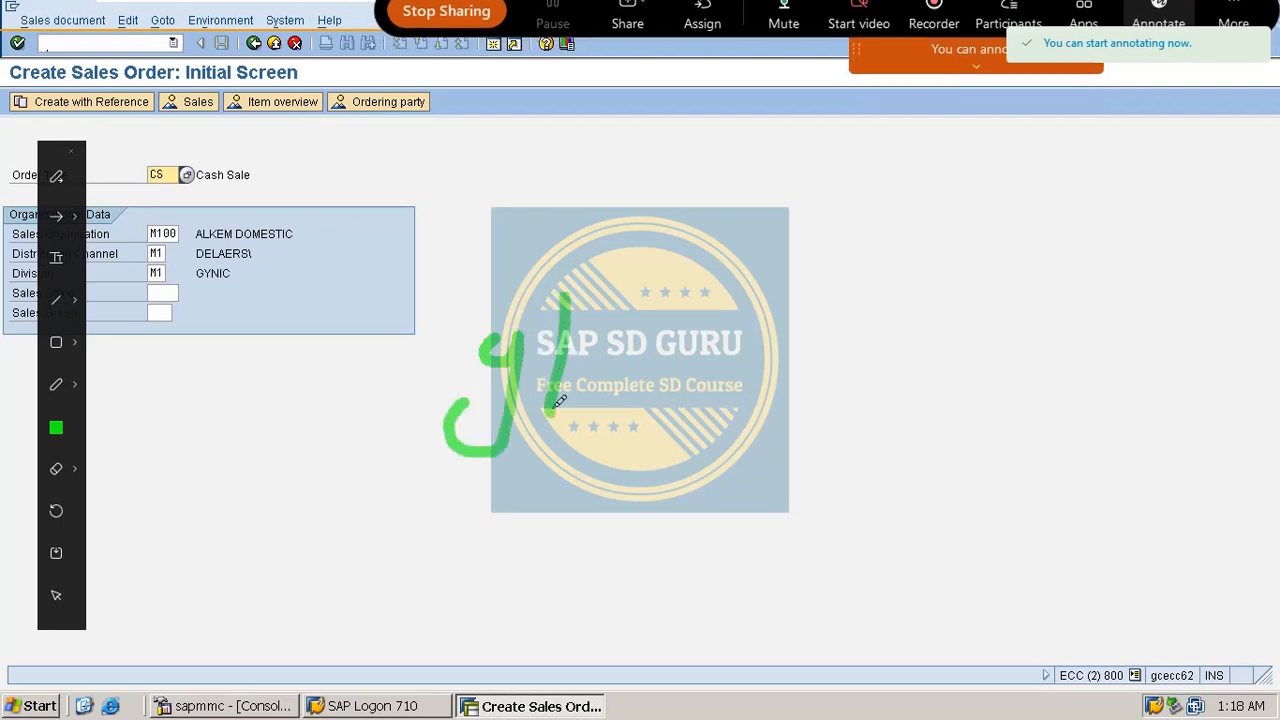
{"action": "mouse_move", "coordinate": [606, 330]}
{"action": "left_mouse_down"}
{"action": "mouse_move", "coordinate": [601, 372]}
{"action": "mouse_move", "coordinate": [650, 382]}
{"action": "left_mouse_up"}
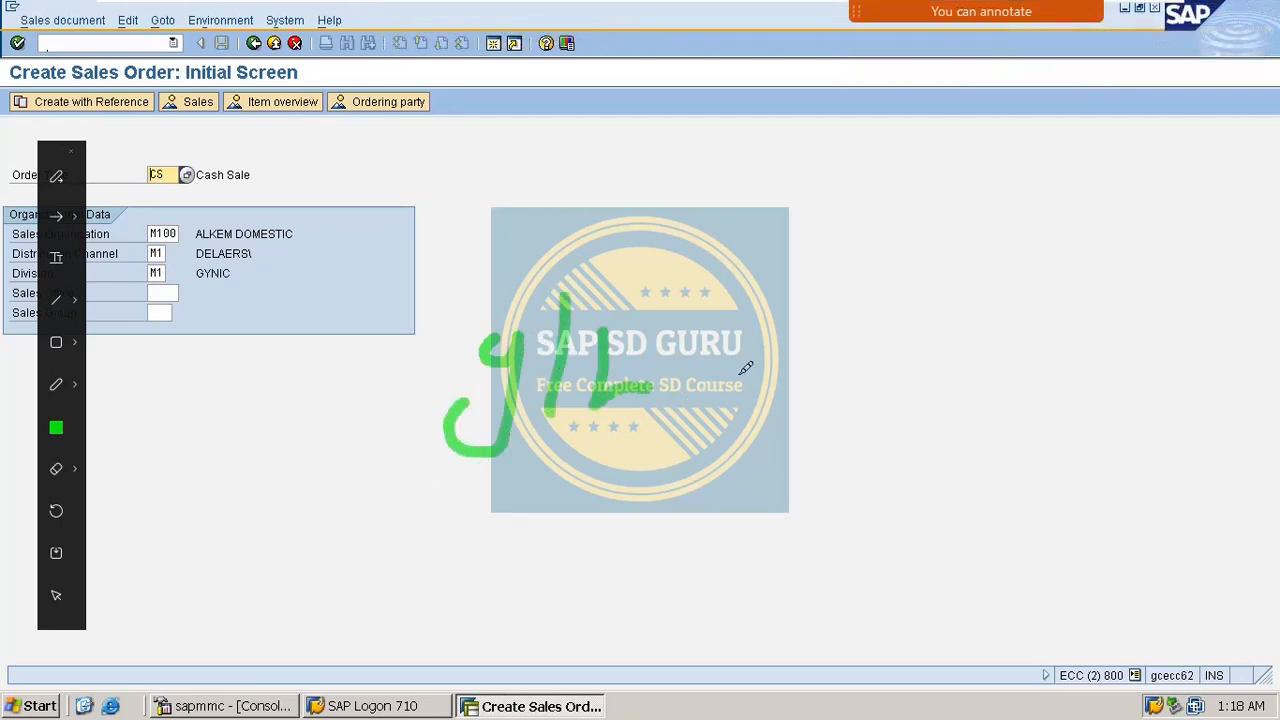
{"action": "left_click_drag", "start_coordinate": [697, 378], "coordinate": [784, 376]}
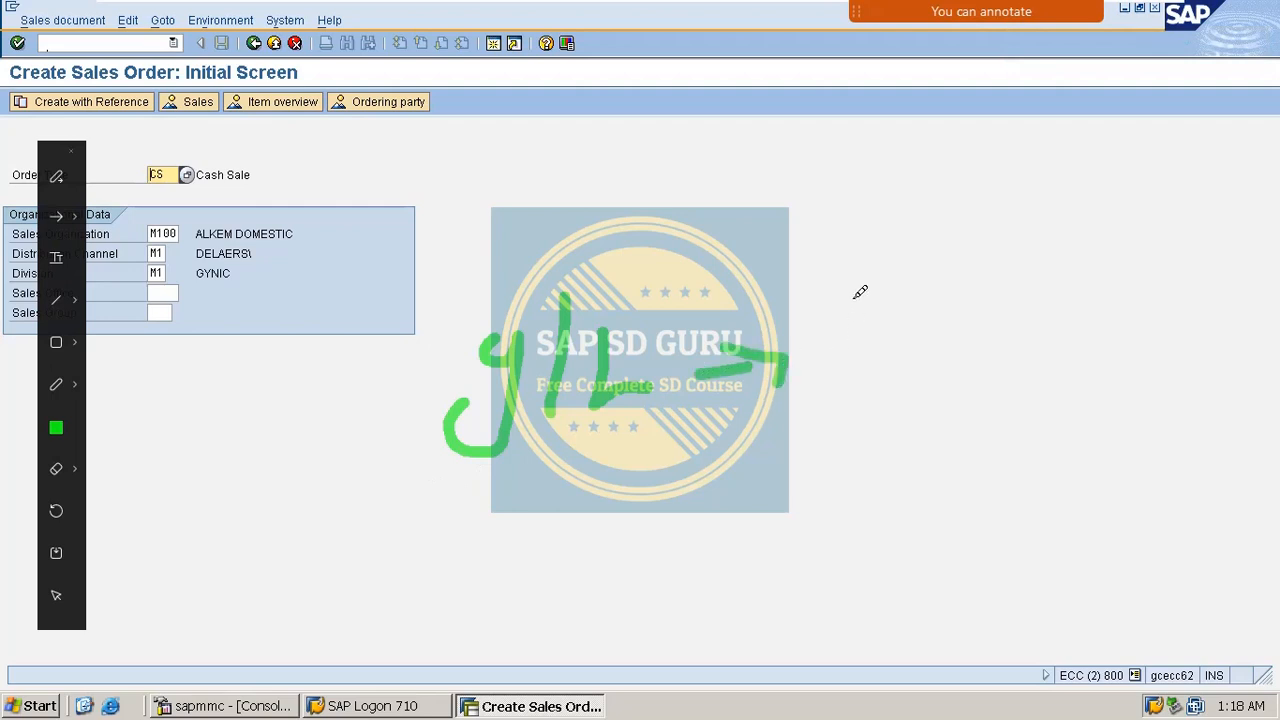
{"action": "left_click_drag", "start_coordinate": [742, 413], "coordinate": [769, 396]}
{"action": "left_click_drag", "start_coordinate": [818, 498], "coordinate": [906, 461]}
{"action": "left_click_drag", "start_coordinate": [746, 566], "coordinate": [875, 487]}
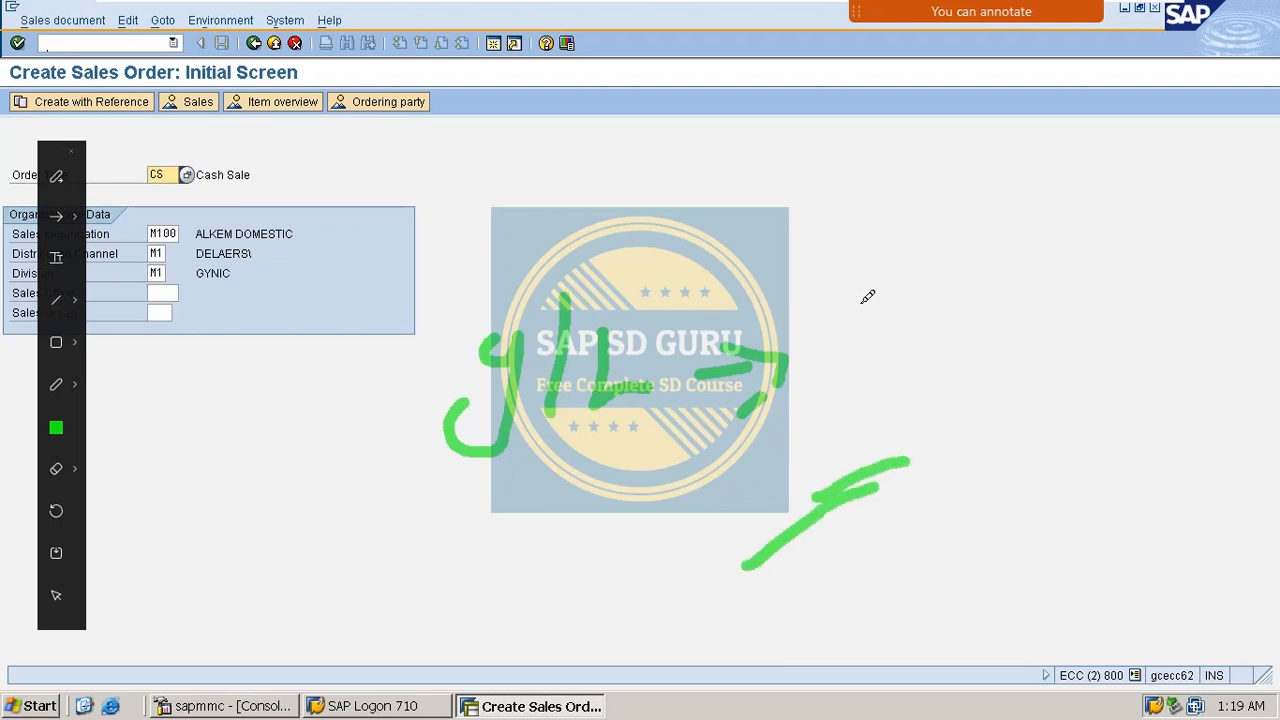
Handwrite the note 'Cash Det' with an abbreviation beneath it.
{"action": "left_click_drag", "start_coordinate": [877, 270], "coordinate": [888, 346]}
{"action": "mouse_move", "coordinate": [898, 291]}
{"action": "left_mouse_down"}
{"action": "mouse_move", "coordinate": [932, 290]}
{"action": "mouse_move", "coordinate": [968, 266]}
{"action": "mouse_move", "coordinate": [982, 300]}
{"action": "left_mouse_up"}
{"action": "left_click_drag", "start_coordinate": [994, 251], "coordinate": [1042, 290]}
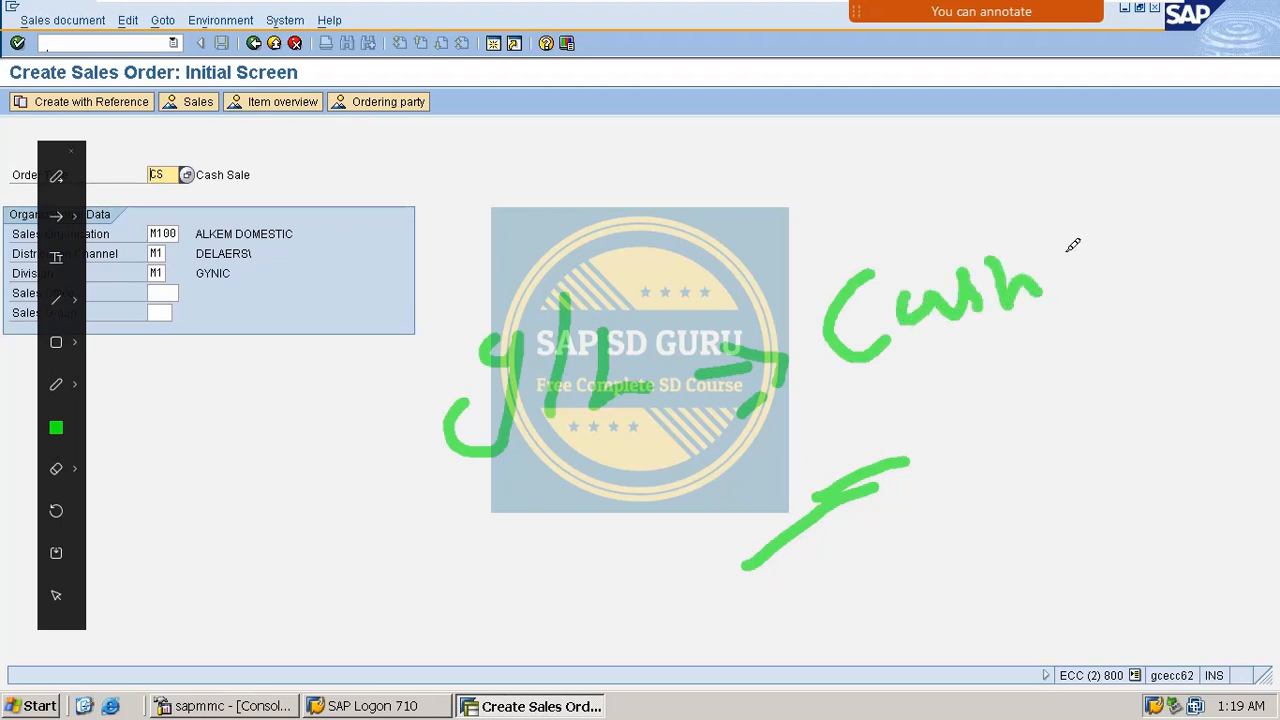
{"action": "left_click_drag", "start_coordinate": [1092, 320], "coordinate": [1118, 378]}
{"action": "left_click_drag", "start_coordinate": [1059, 236], "coordinate": [1069, 288]}
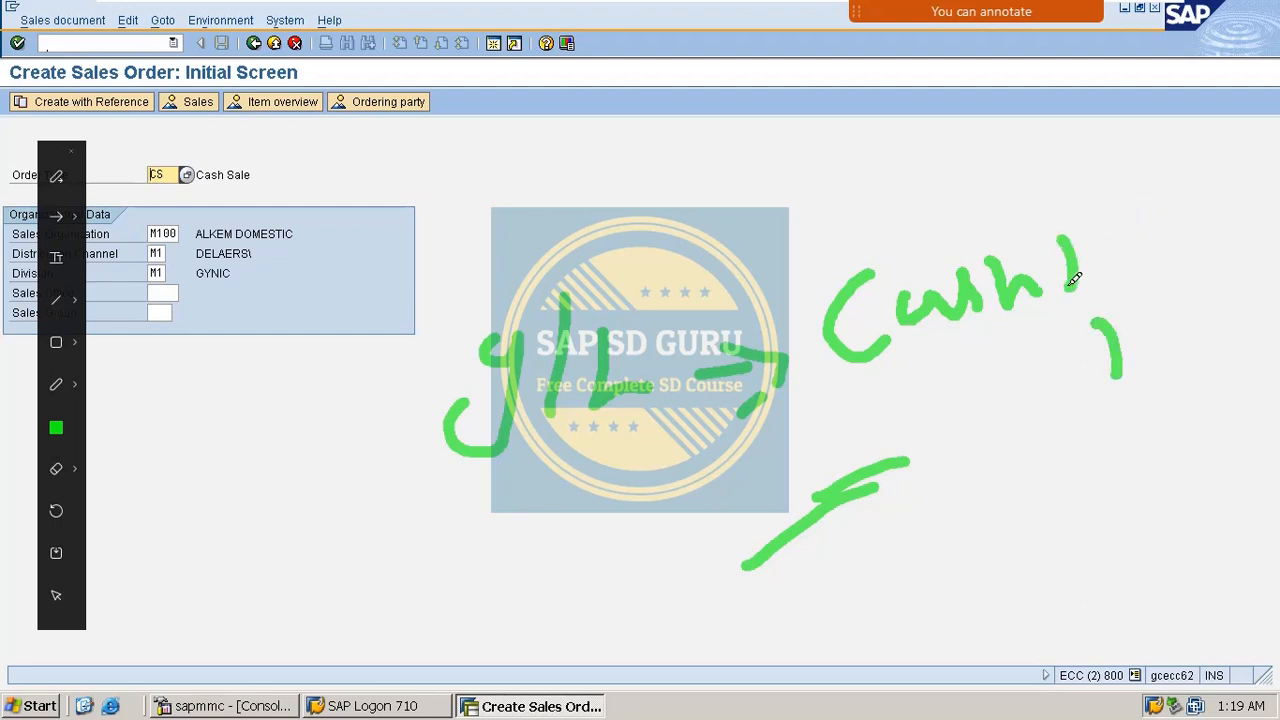
{"action": "left_click_drag", "start_coordinate": [1010, 234], "coordinate": [1062, 294]}
{"action": "mouse_move", "coordinate": [1112, 234]}
{"action": "left_mouse_down"}
{"action": "mouse_move", "coordinate": [1128, 226]}
{"action": "mouse_move", "coordinate": [1136, 250]}
{"action": "left_mouse_up"}
{"action": "mouse_move", "coordinate": [1152, 192]}
{"action": "left_mouse_down"}
{"action": "mouse_move", "coordinate": [1168, 240]}
{"action": "mouse_move", "coordinate": [1212, 212]}
{"action": "left_mouse_up"}
{"action": "mouse_move", "coordinate": [1128, 330]}
{"action": "left_mouse_down"}
{"action": "mouse_move", "coordinate": [1148, 308]}
{"action": "mouse_move", "coordinate": [1142, 368]}
{"action": "left_mouse_up"}
{"action": "mouse_move", "coordinate": [1170, 290]}
{"action": "left_mouse_down"}
{"action": "mouse_move", "coordinate": [1205, 332]}
{"action": "mouse_move", "coordinate": [1248, 273]}
{"action": "mouse_move", "coordinate": [1270, 276]}
{"action": "left_mouse_up"}
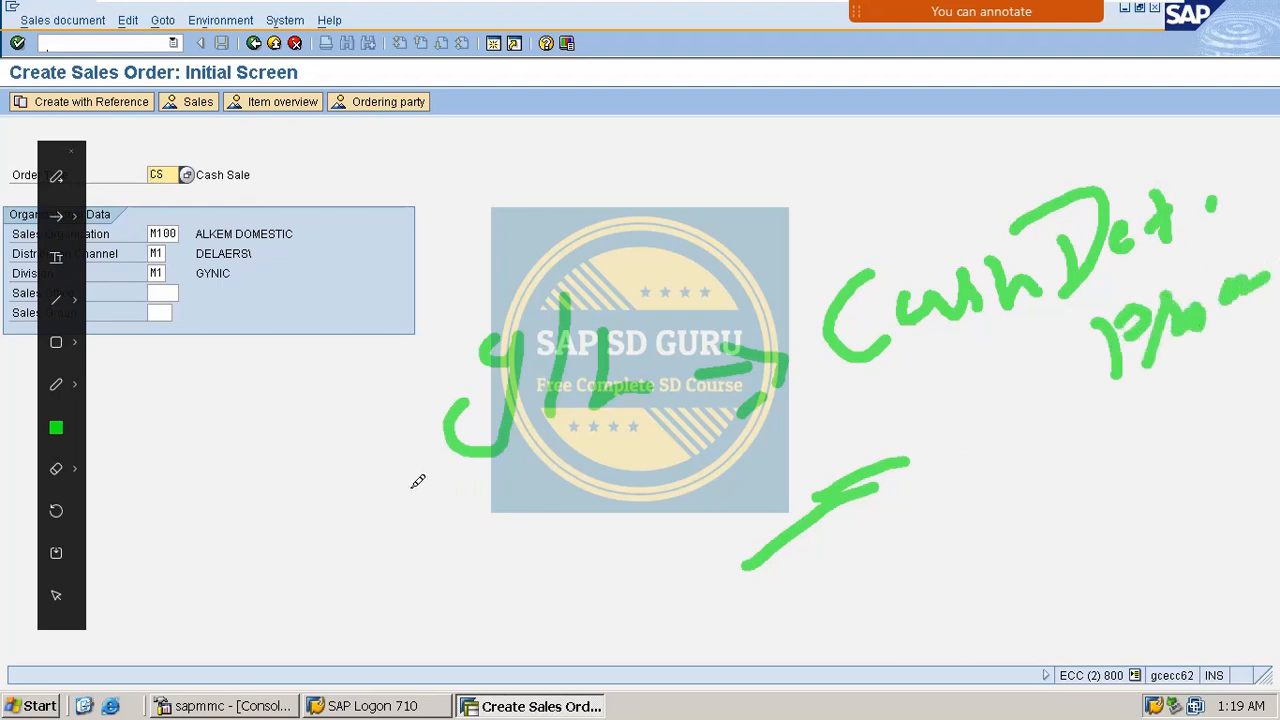
Bracket and loop the notes, then clear them and continue to the Create Cash Sale overview.
{"action": "left_click_drag", "start_coordinate": [700, 537], "coordinate": [1030, 396]}
{"action": "left_click_drag", "start_coordinate": [745, 207], "coordinate": [1236, 458]}
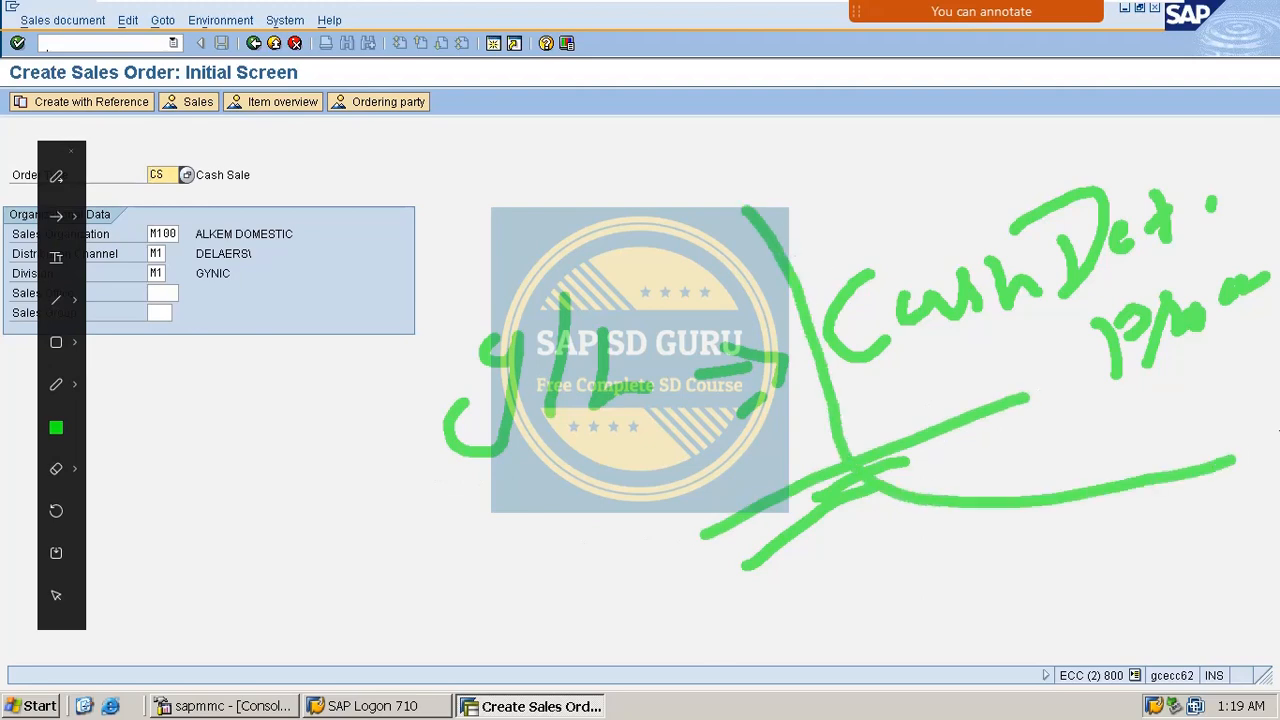
{"action": "mouse_move", "coordinate": [395, 288]}
{"action": "left_mouse_down"}
{"action": "mouse_move", "coordinate": [449, 586]}
{"action": "mouse_move", "coordinate": [1275, 368]}
{"action": "left_mouse_up"}
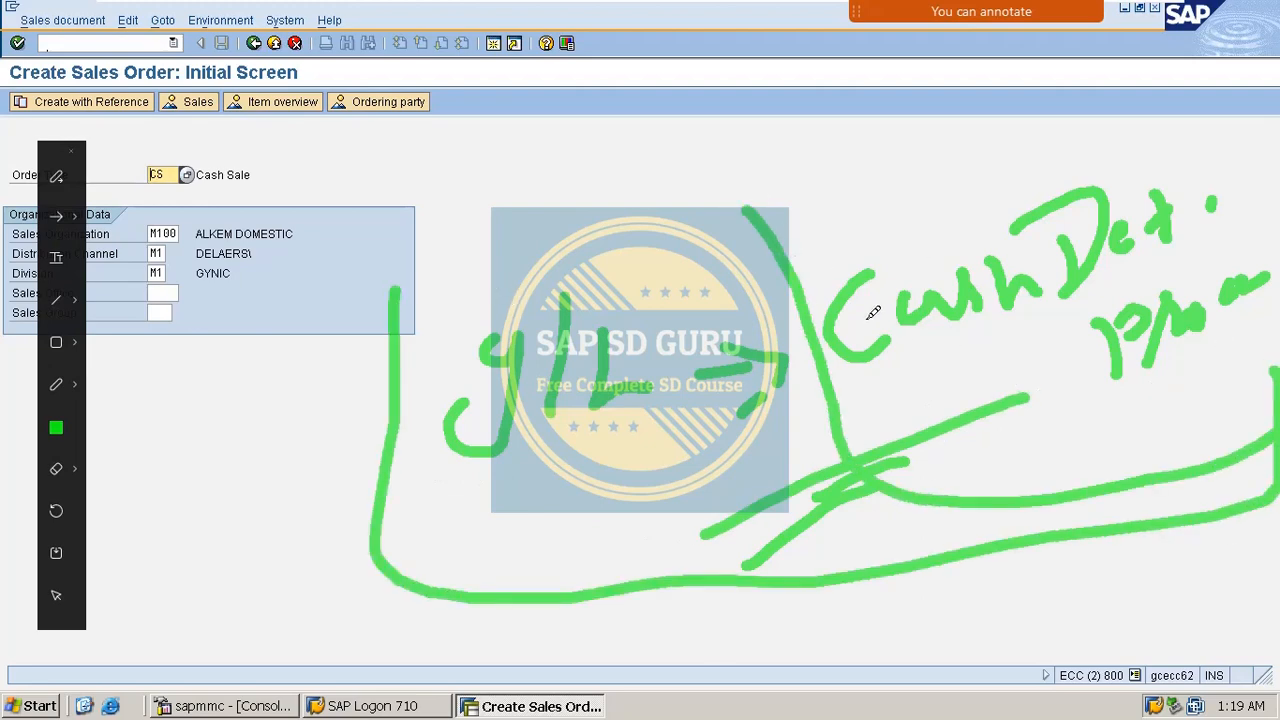
{"action": "key", "text": "Escape"}
{"action": "key", "text": "Return"}
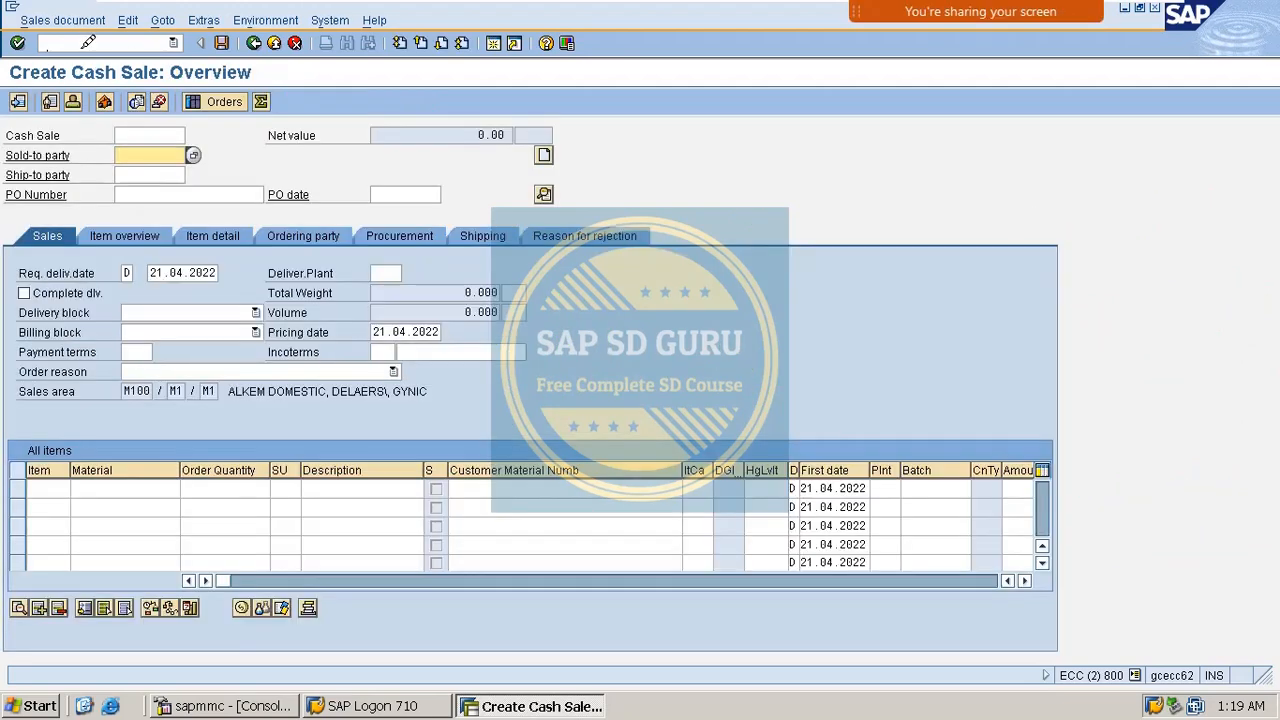
Start customizing with /nspro and open the SAP Reference IMG.
{"action": "left_click", "coordinate": [88, 42]}
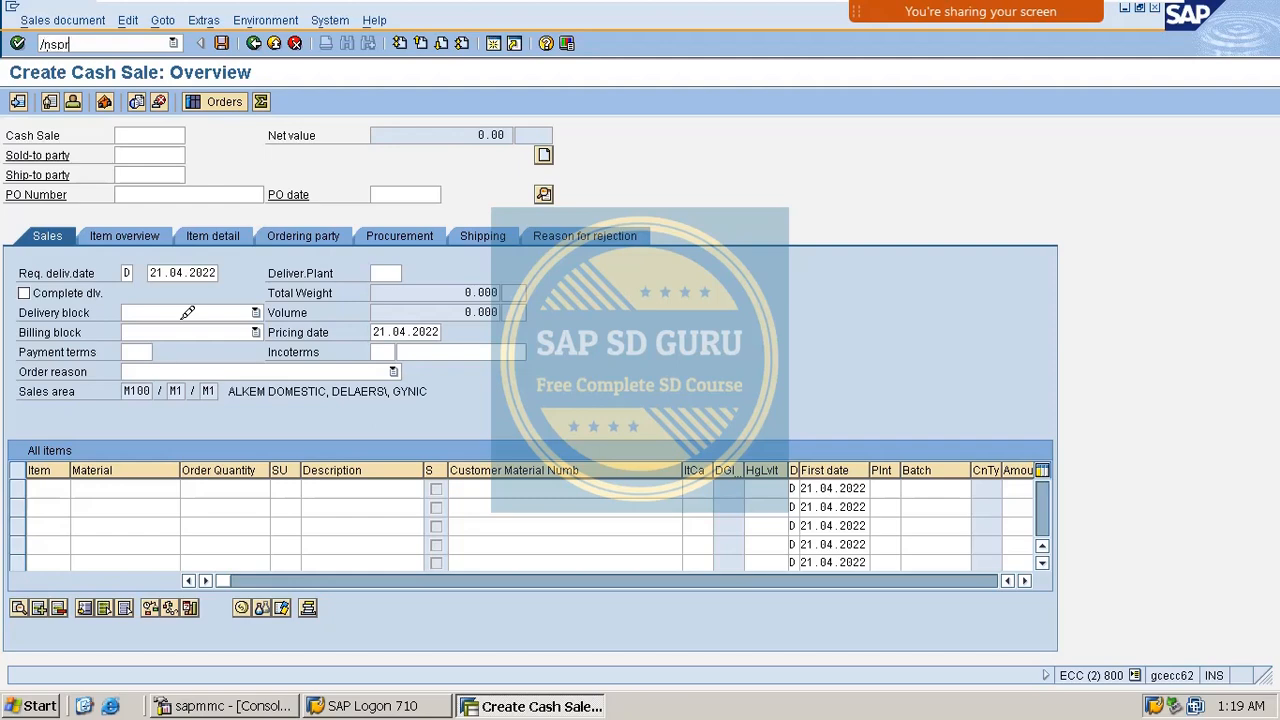
{"action": "key", "text": "Return"}
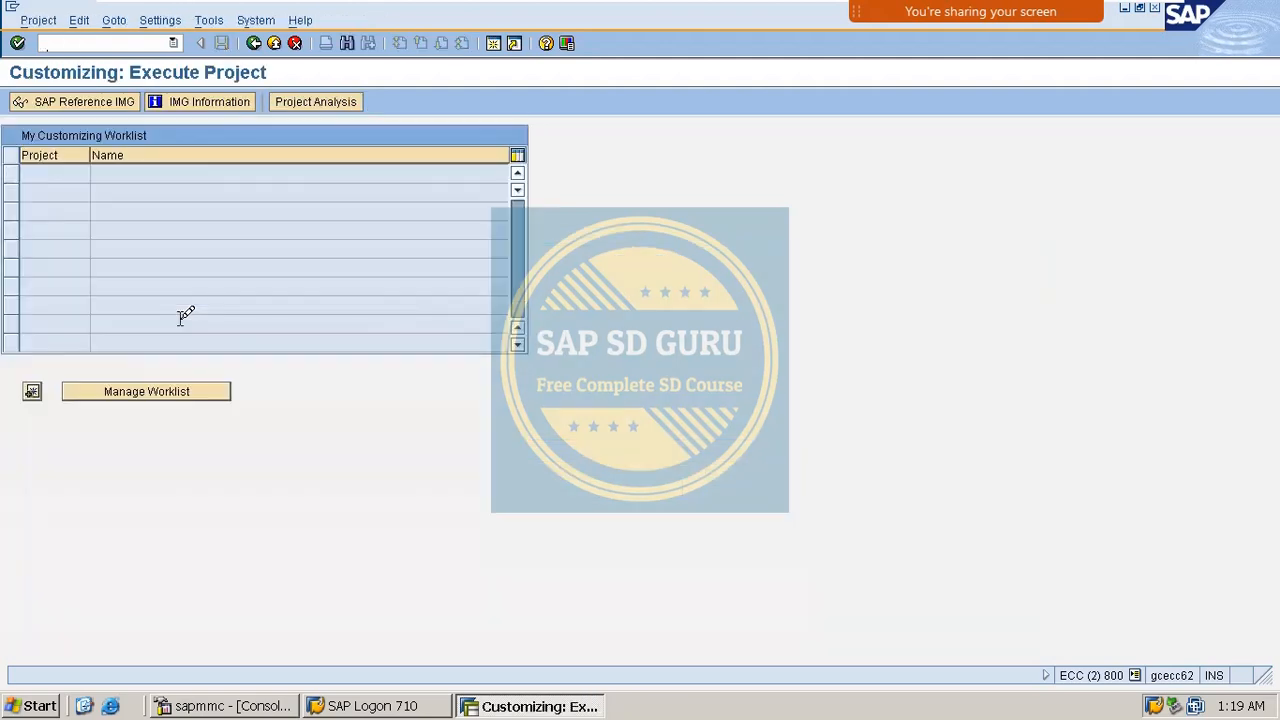
{"action": "left_click", "coordinate": [98, 96]}
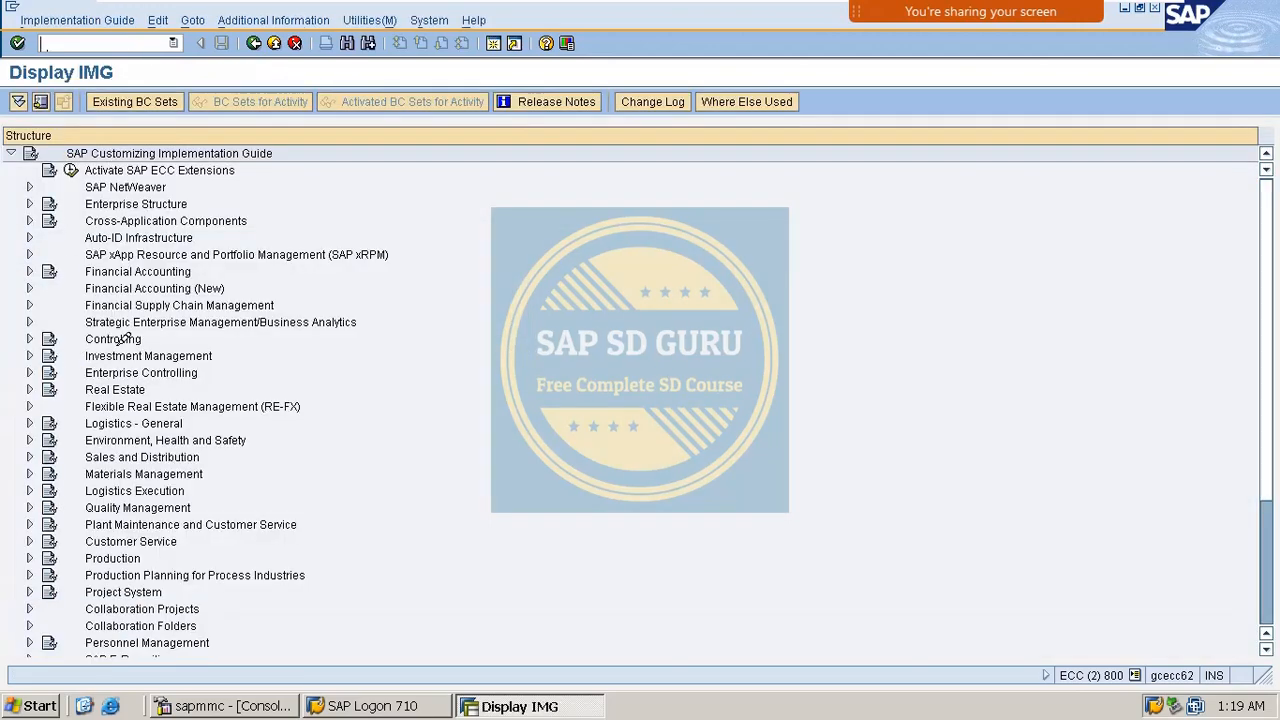
Run Maintain Condition Tables under SD > Basic Functions > Account Assignment/Costing > Cash Account Determination.
{"action": "left_click", "coordinate": [30, 457]}
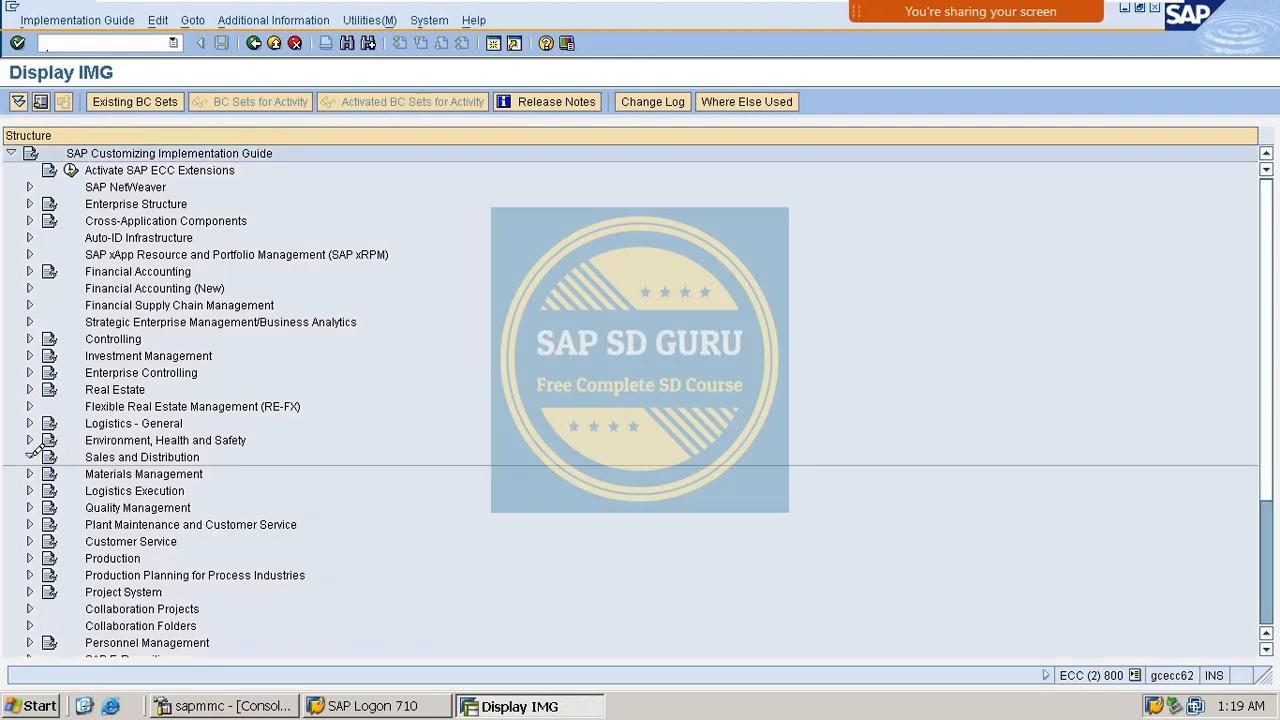
{"action": "scroll", "coordinate": [86, 405], "scroll_direction": "down", "scroll_amount": 3}
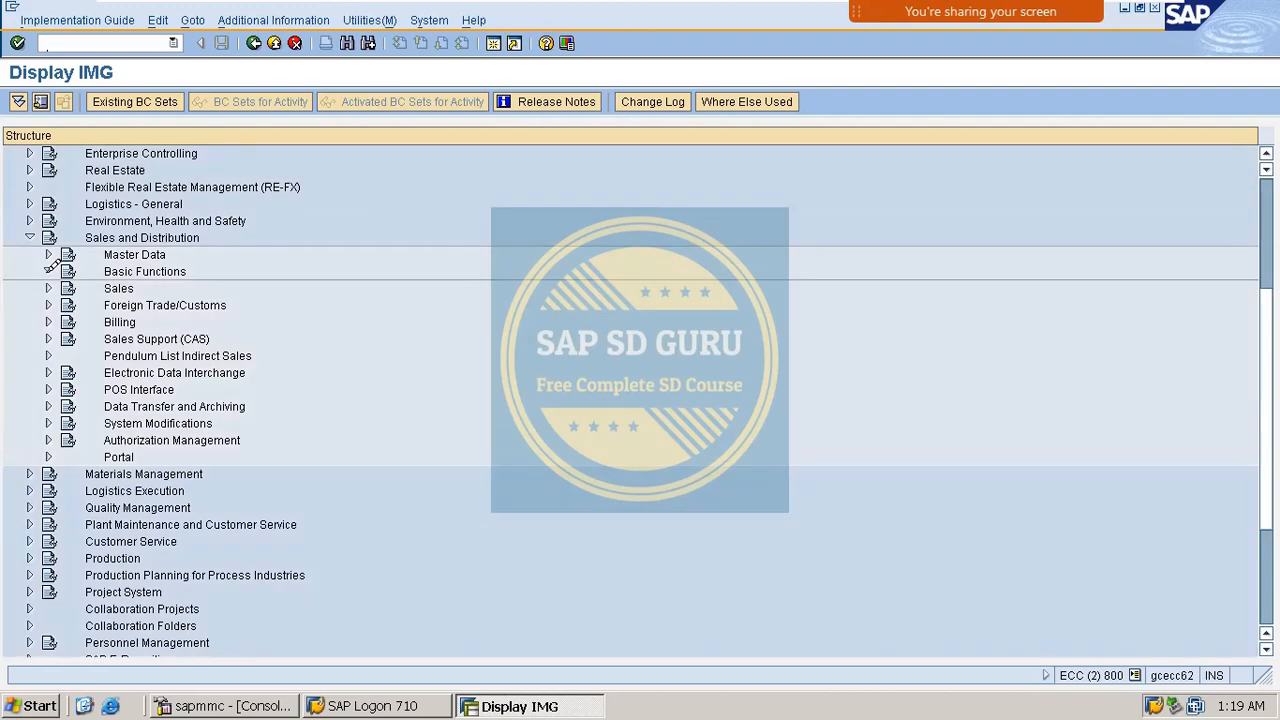
{"action": "left_click", "coordinate": [48, 271]}
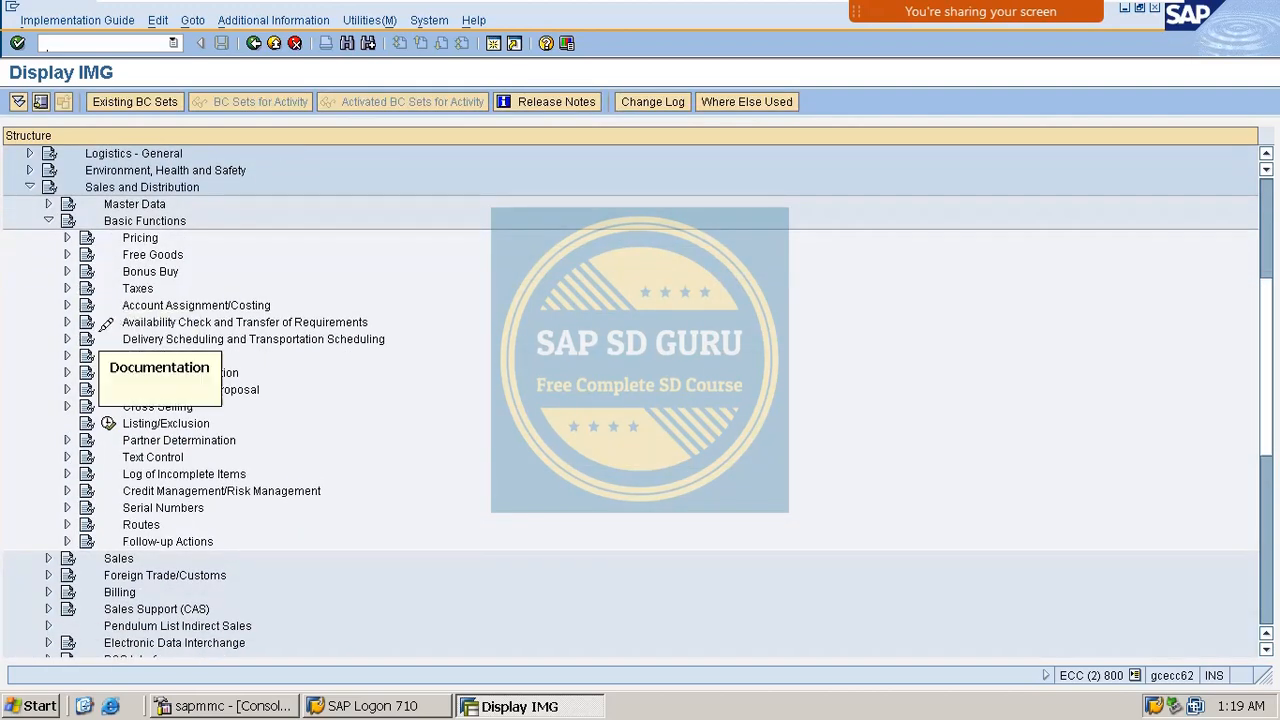
{"action": "left_click", "coordinate": [67, 304]}
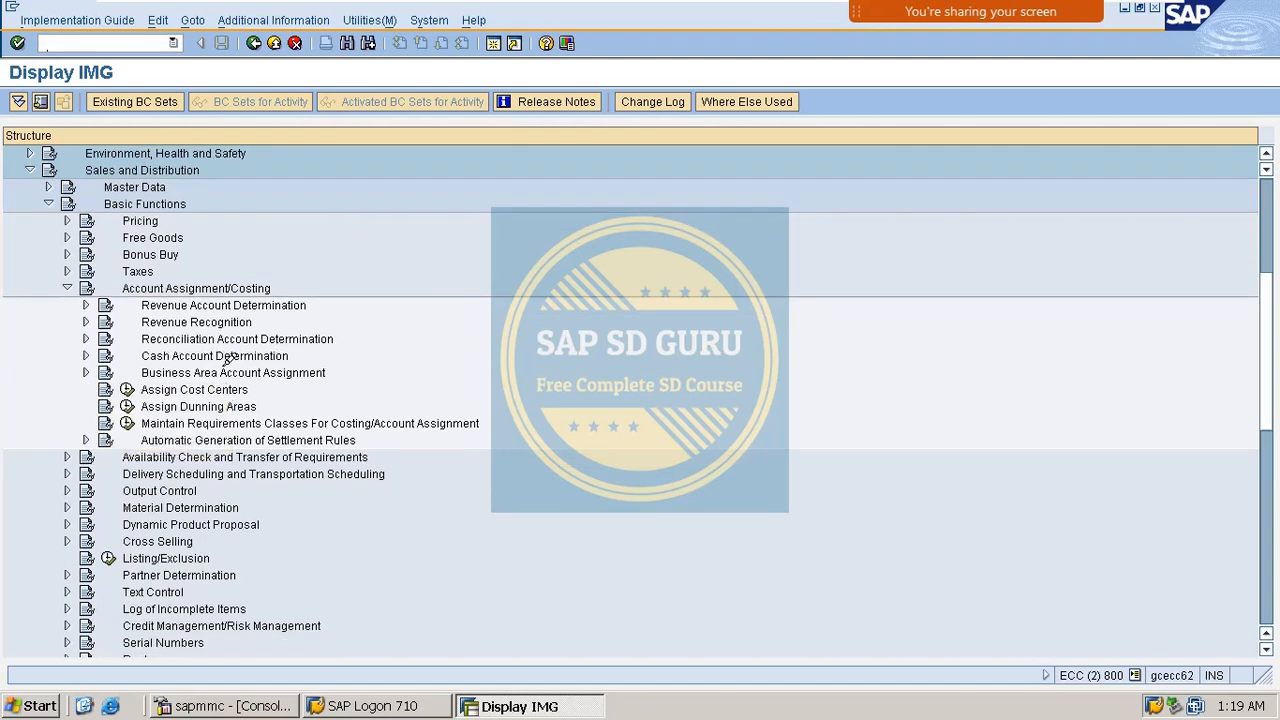
{"action": "left_click", "coordinate": [86, 356]}
{"action": "scroll", "coordinate": [203, 343], "scroll_direction": "down", "scroll_amount": 3}
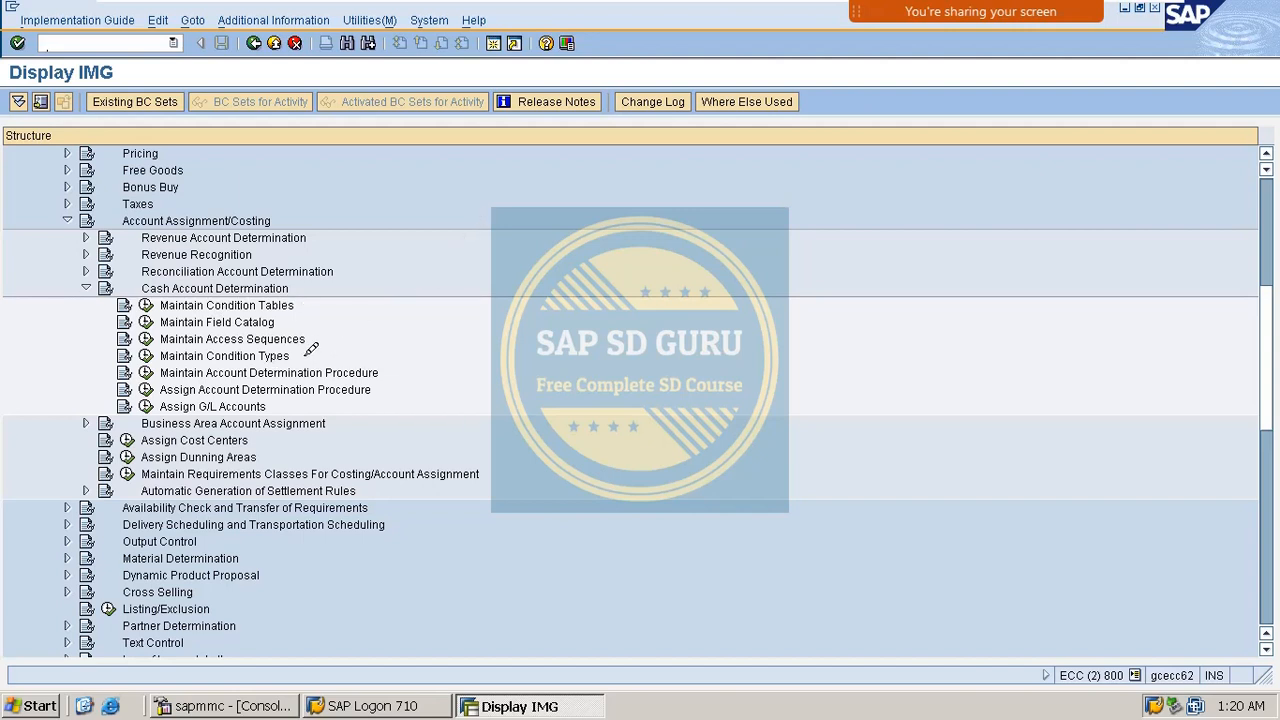
{"action": "scroll", "coordinate": [327, 354], "scroll_direction": "down", "scroll_amount": 2}
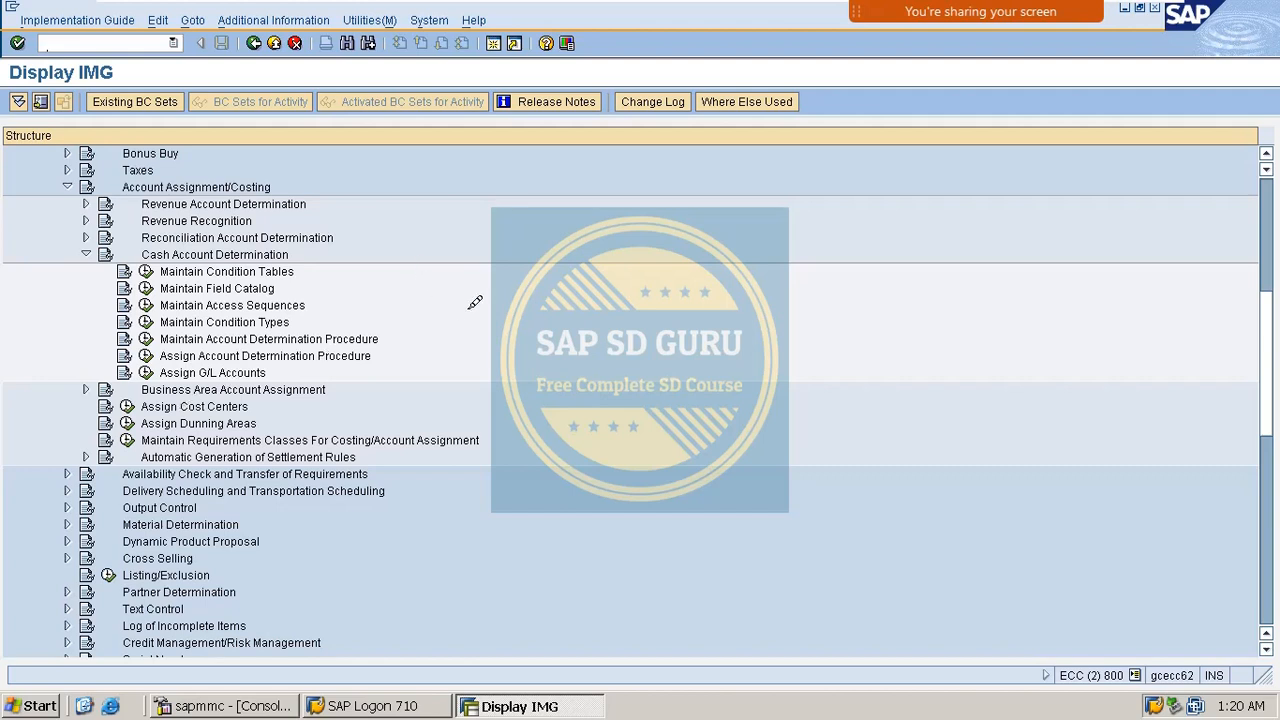
{"action": "left_click", "coordinate": [212, 266]}
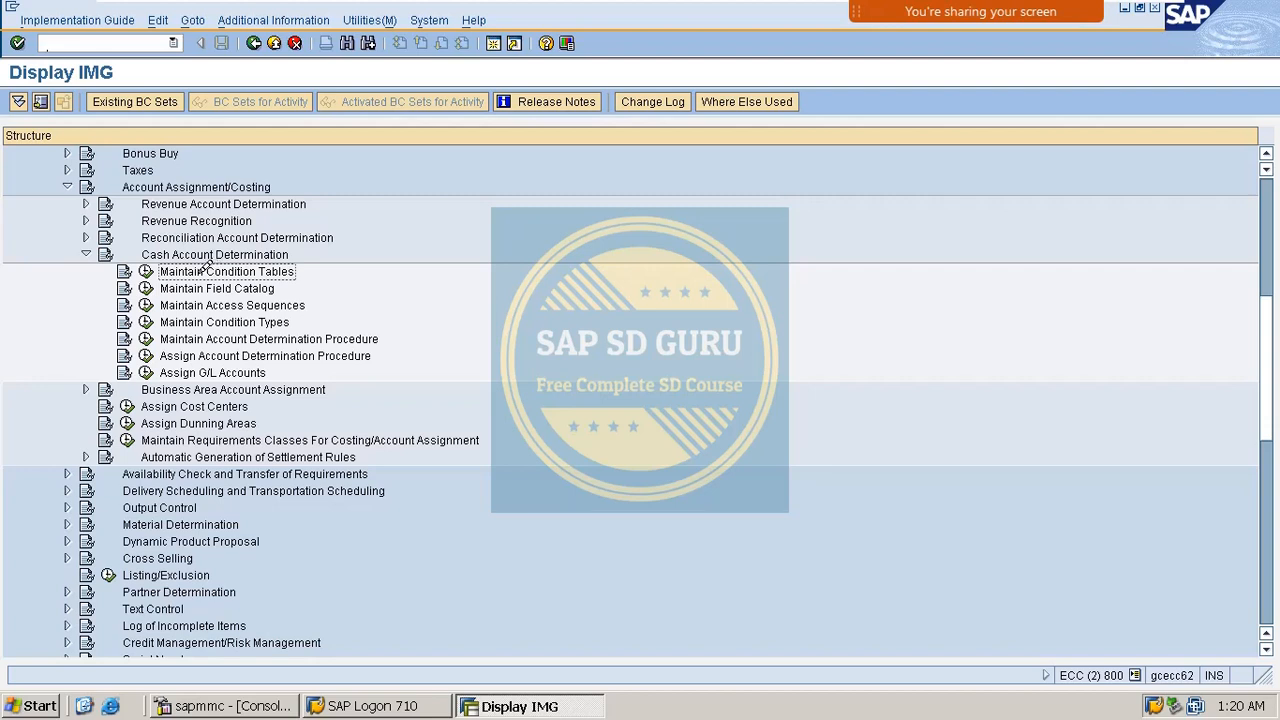
{"action": "left_click", "coordinate": [145, 270]}
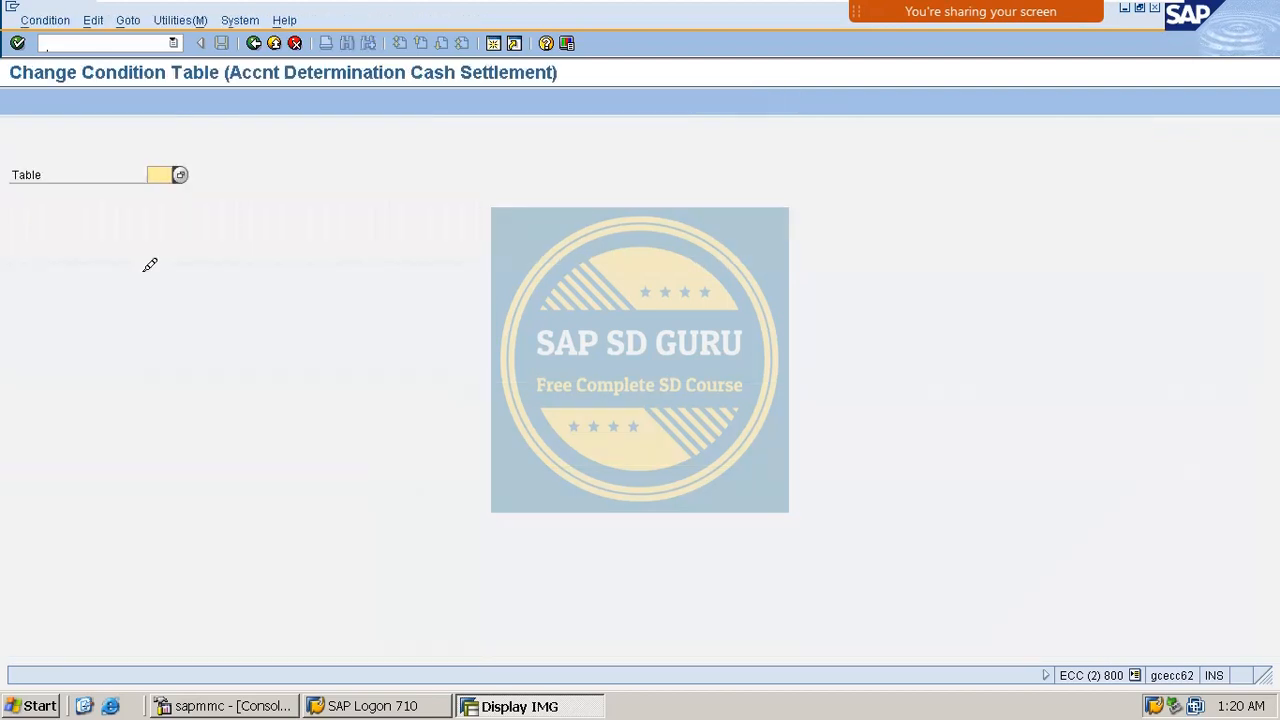
Create new condition table 507 with Sales Organization as its field.
{"action": "key", "text": "Return"}
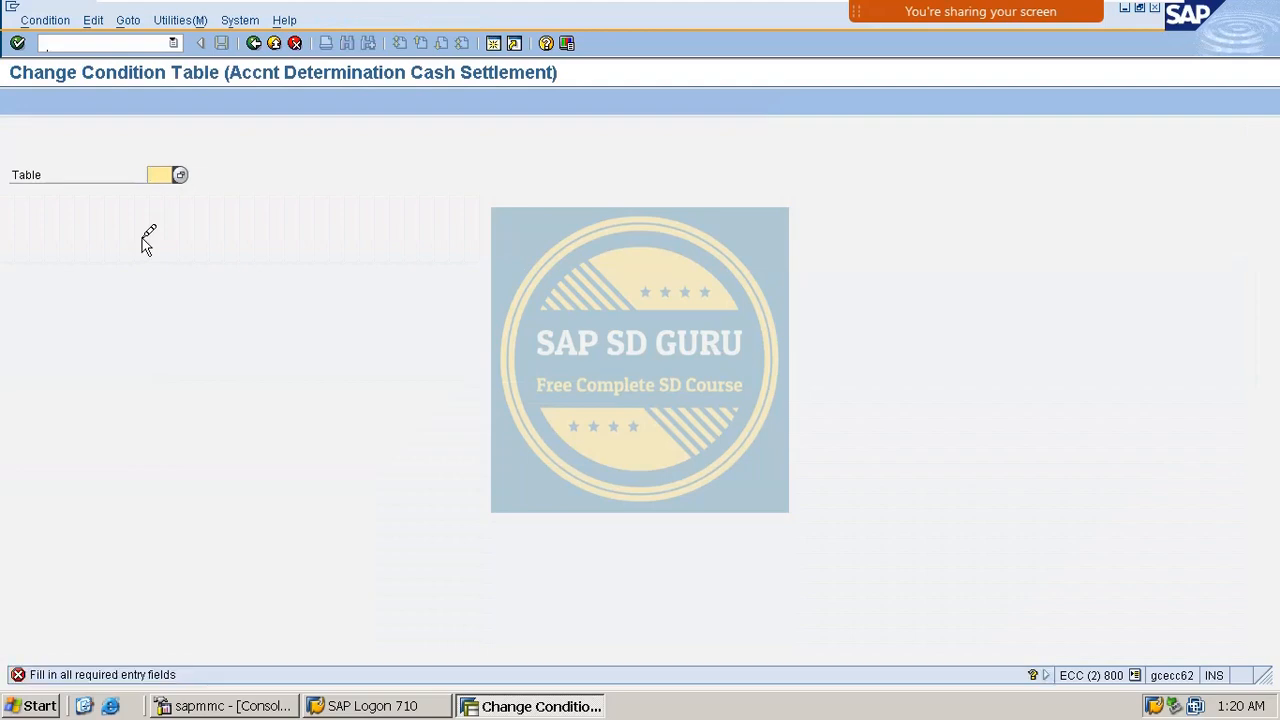
{"action": "left_click", "coordinate": [68, 18]}
{"action": "left_click", "coordinate": [63, 40]}
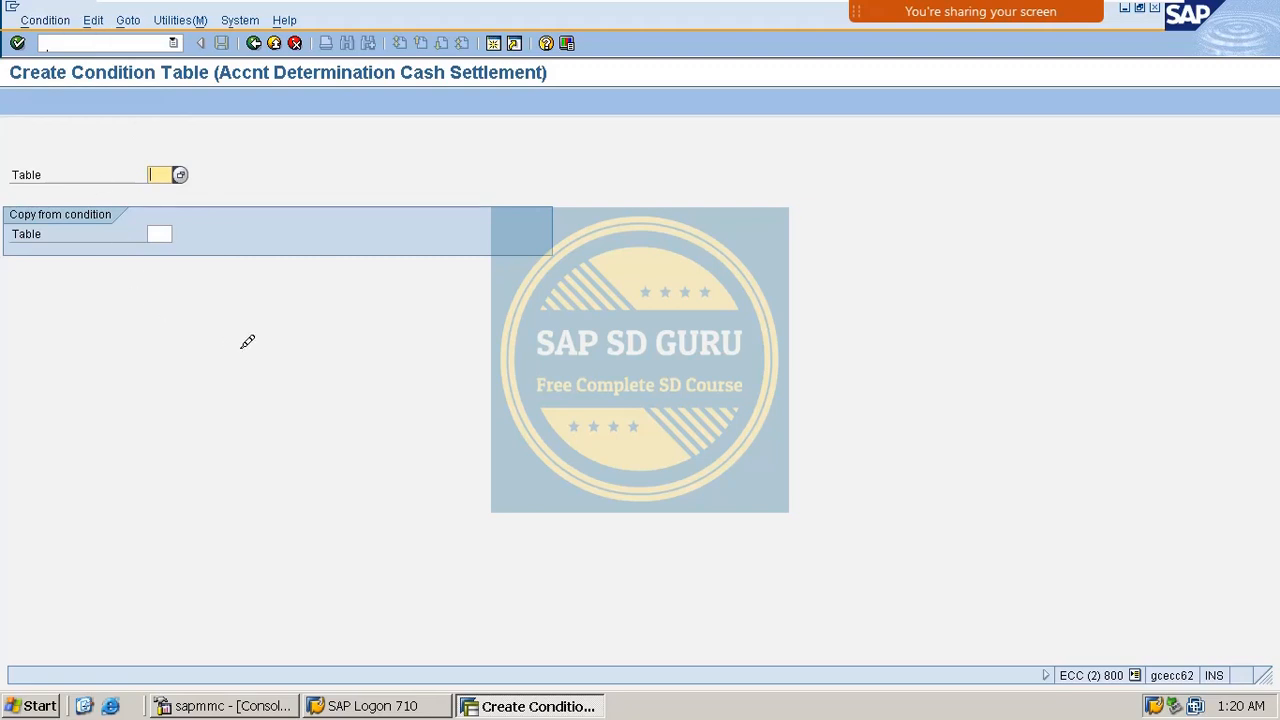
{"action": "key", "text": "Return"}
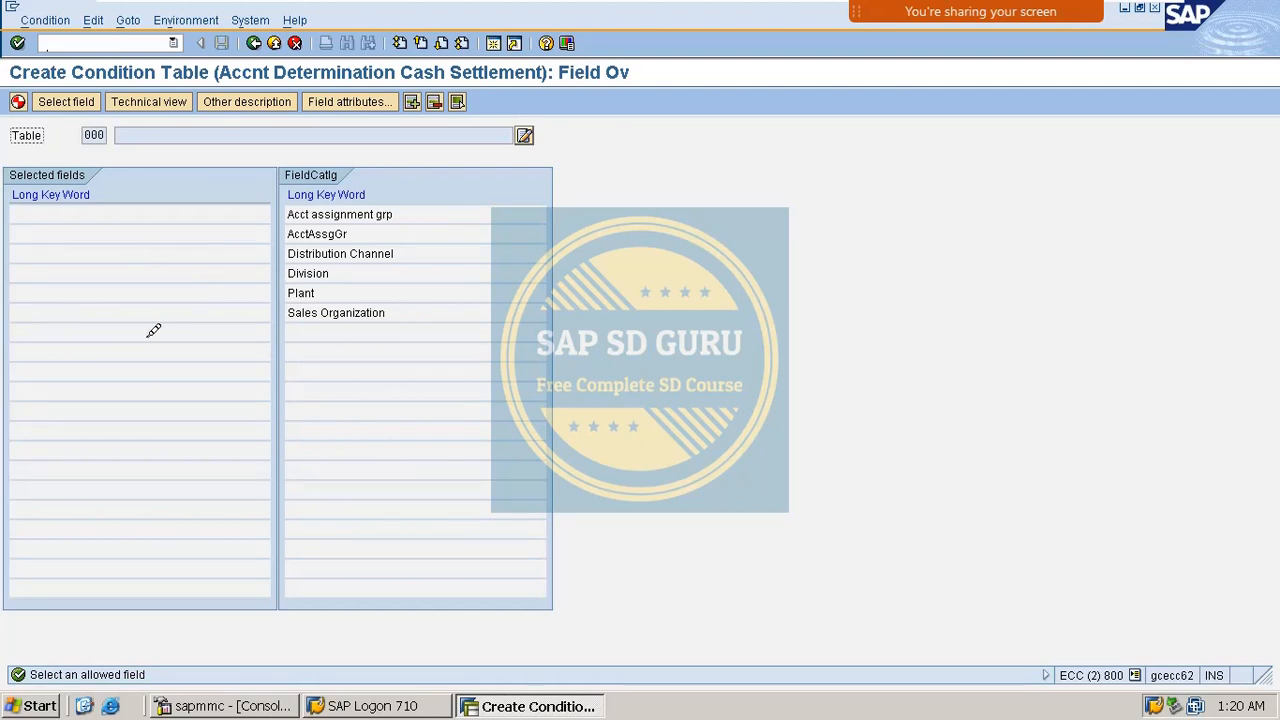
{"action": "double_click", "coordinate": [348, 309]}
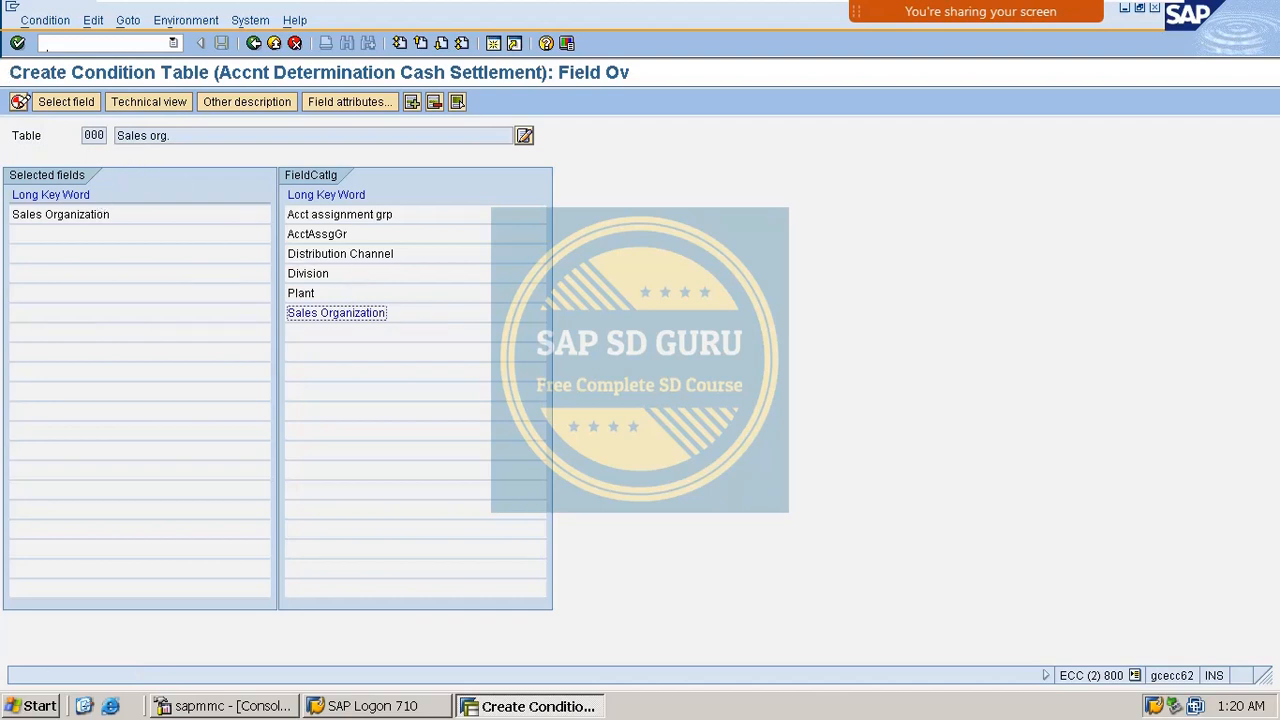
{"action": "left_click", "coordinate": [18, 101]}
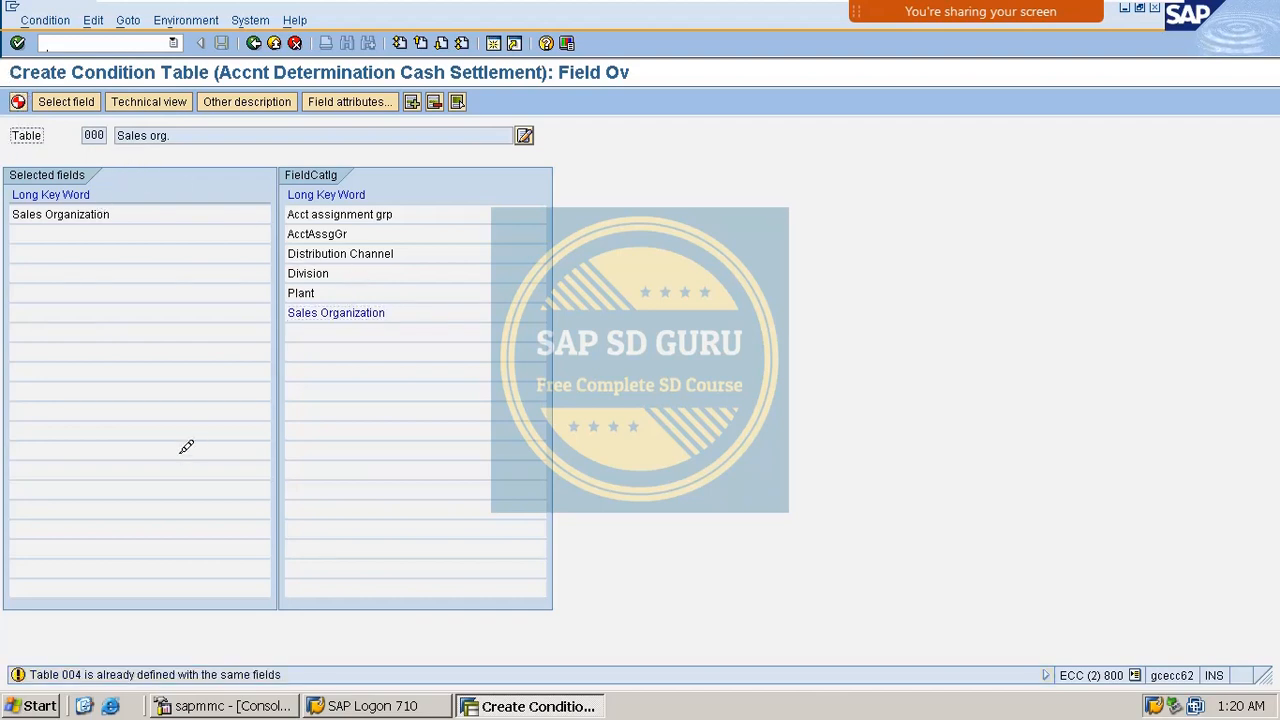
Generate table C507 under package ZSD0 and the workbench request, then leave the log.
{"action": "key", "text": "Return"}
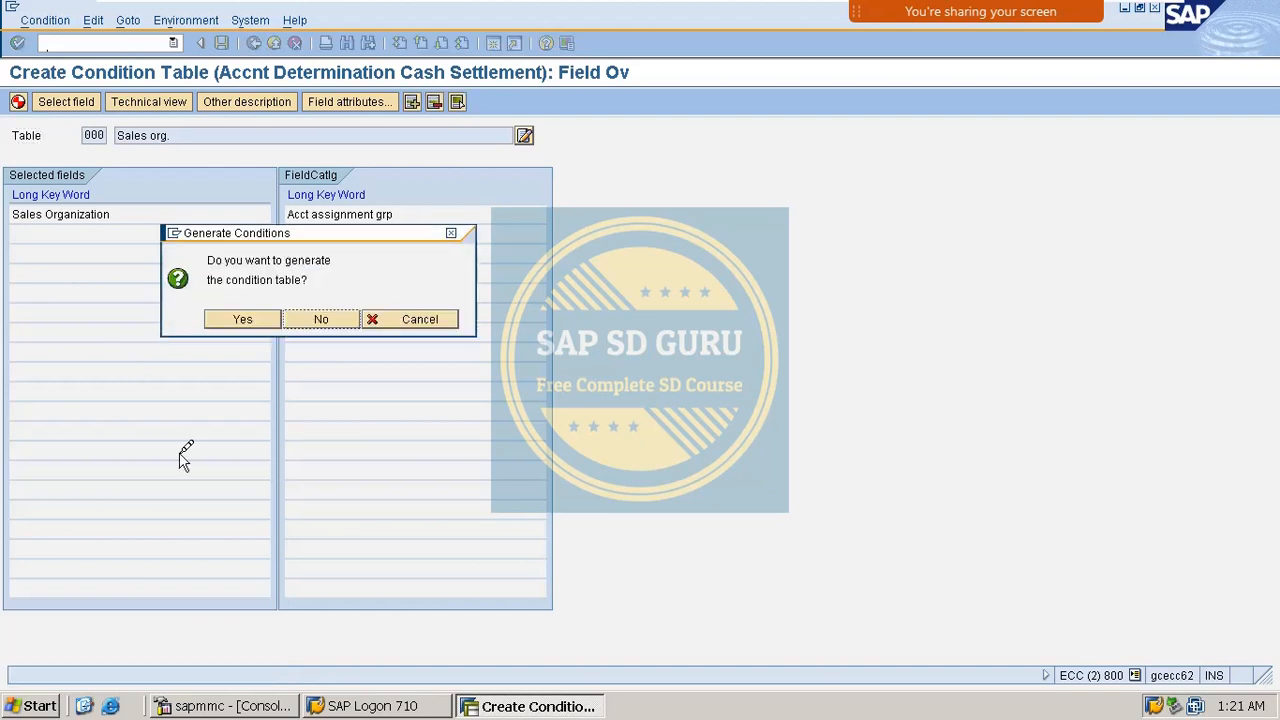
{"action": "left_click", "coordinate": [258, 315]}
{"action": "key", "text": "Down"}
{"action": "key", "text": "Down"}
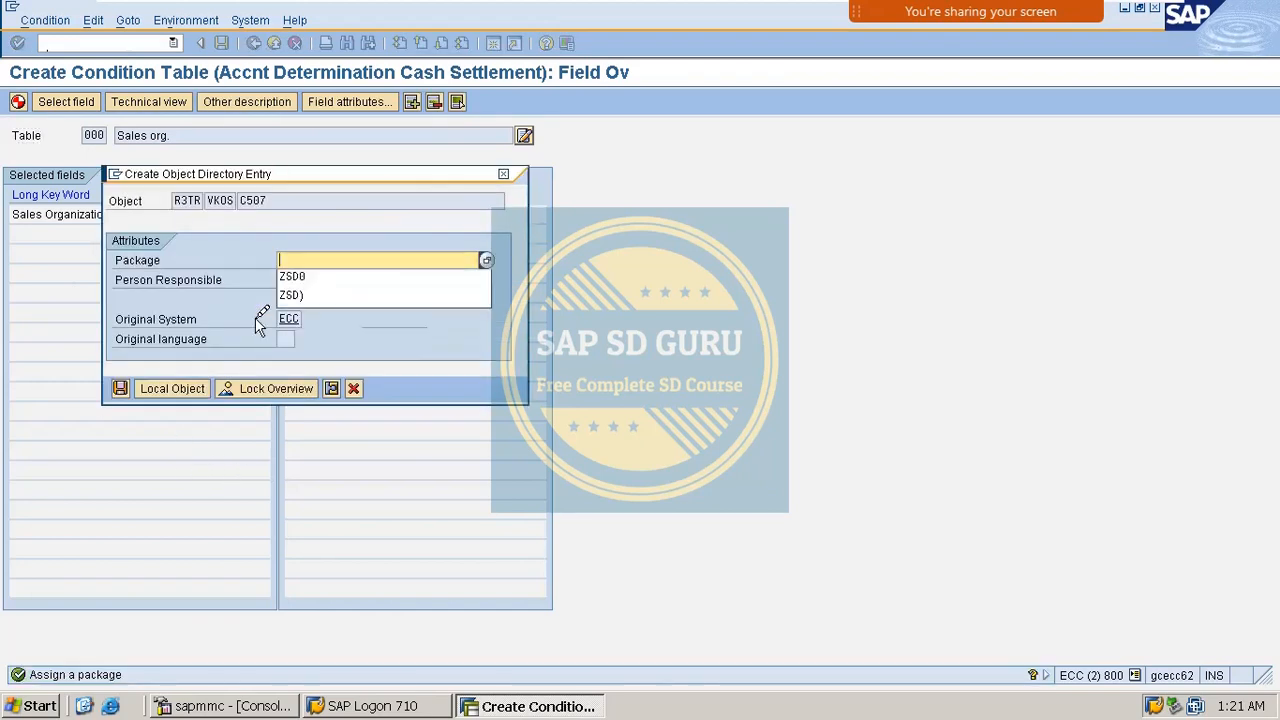
{"action": "key", "text": "Return"}
{"action": "key", "text": "Return"}
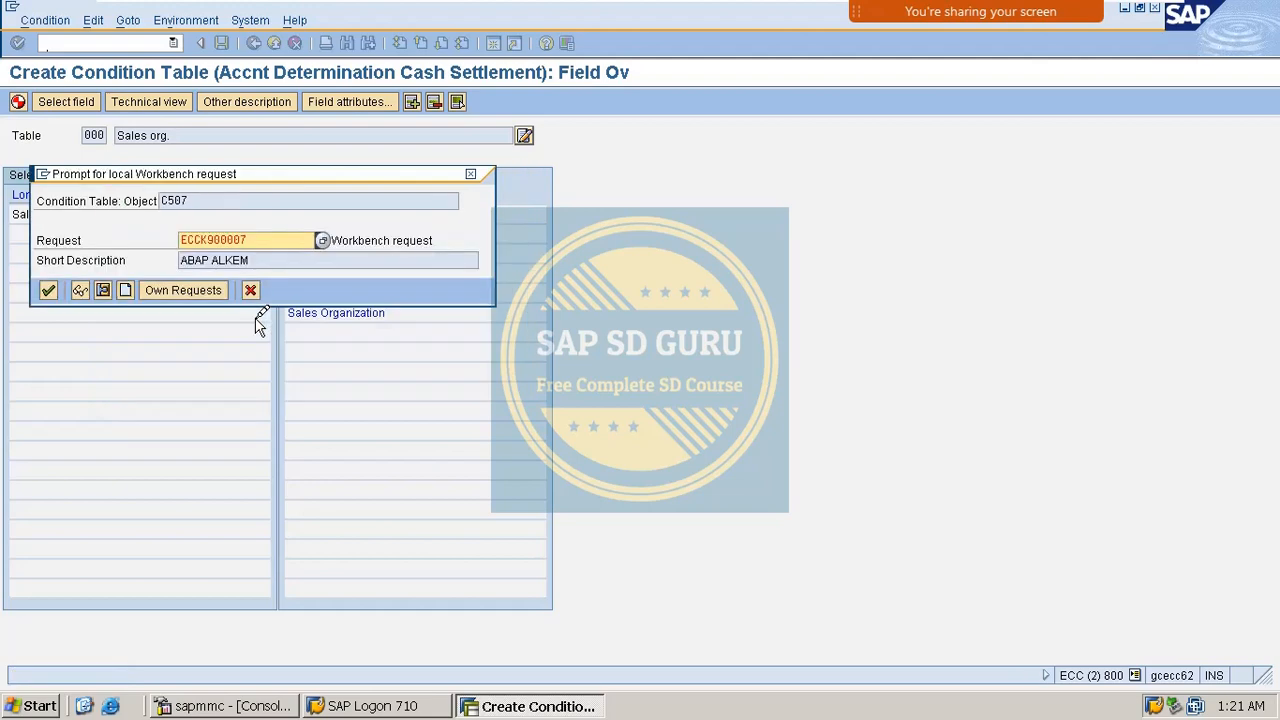
{"action": "left_click", "coordinate": [48, 290]}
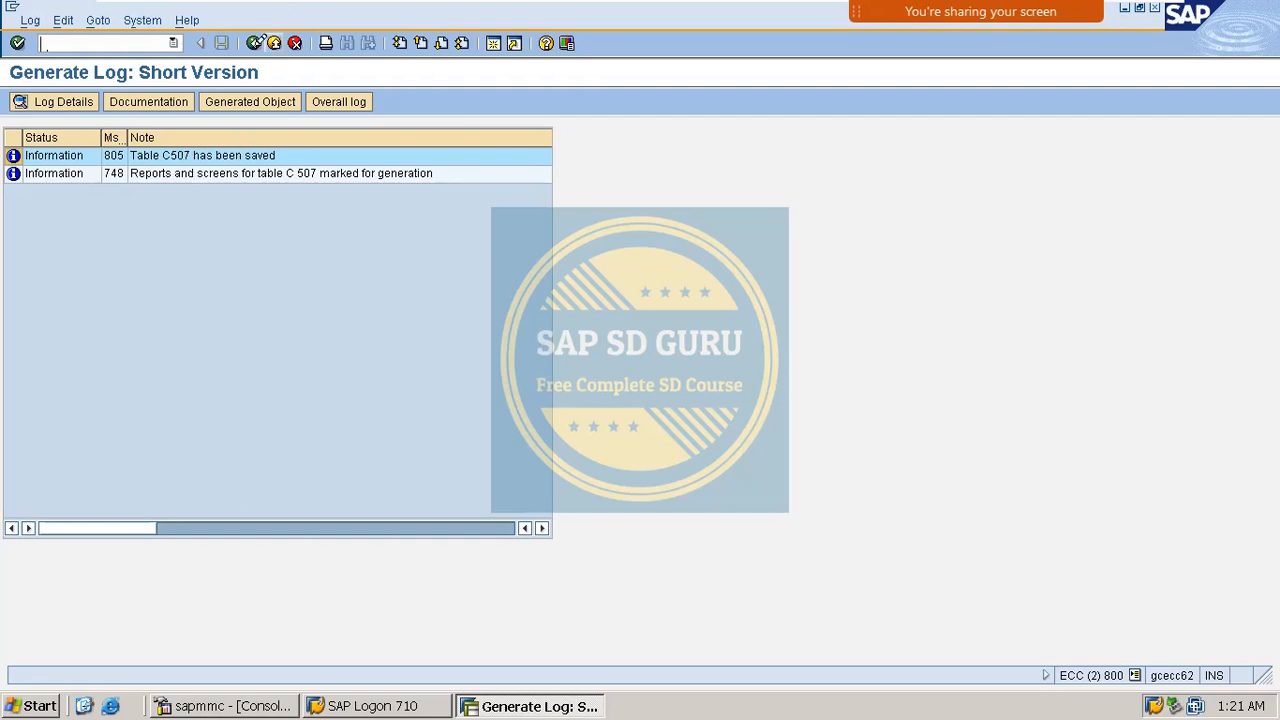
{"action": "left_click", "coordinate": [254, 43]}
Open Maintain Access Sequences and start a new entry with key MASH.
{"action": "left_click", "coordinate": [254, 43]}
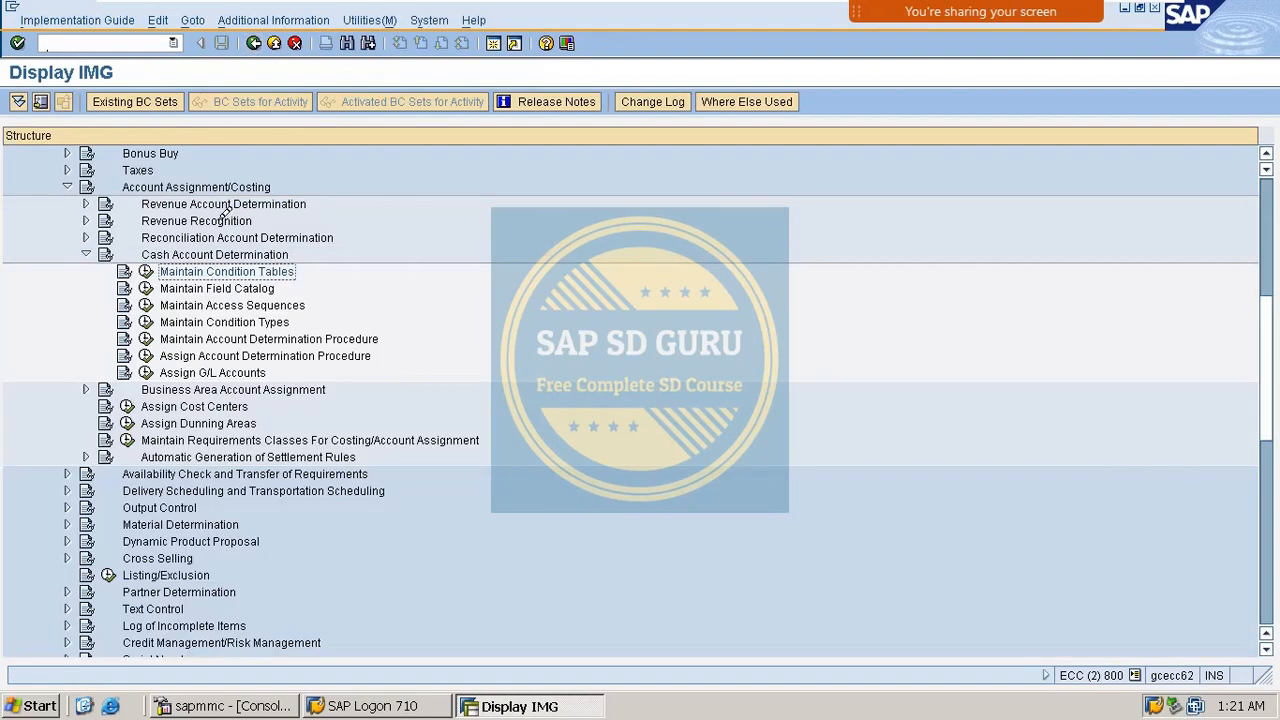
{"action": "left_click", "coordinate": [146, 305]}
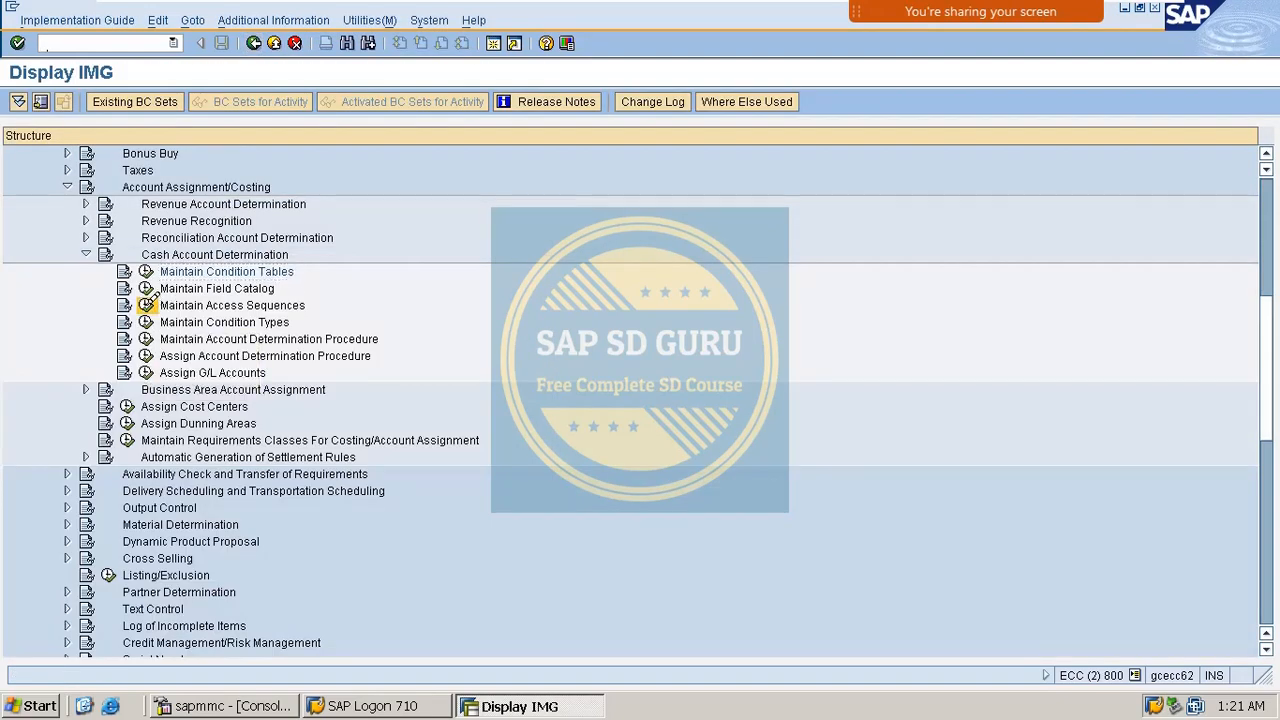
{"action": "key", "text": "Return"}
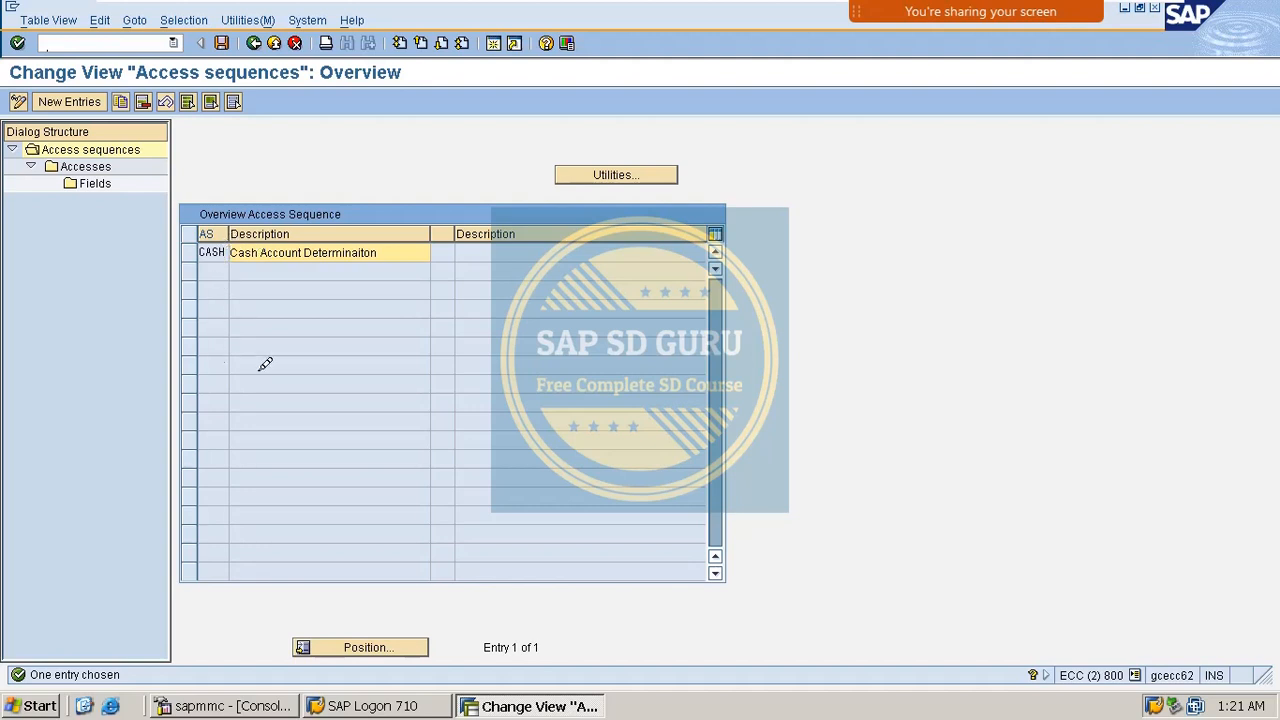
{"action": "left_click", "coordinate": [72, 101]}
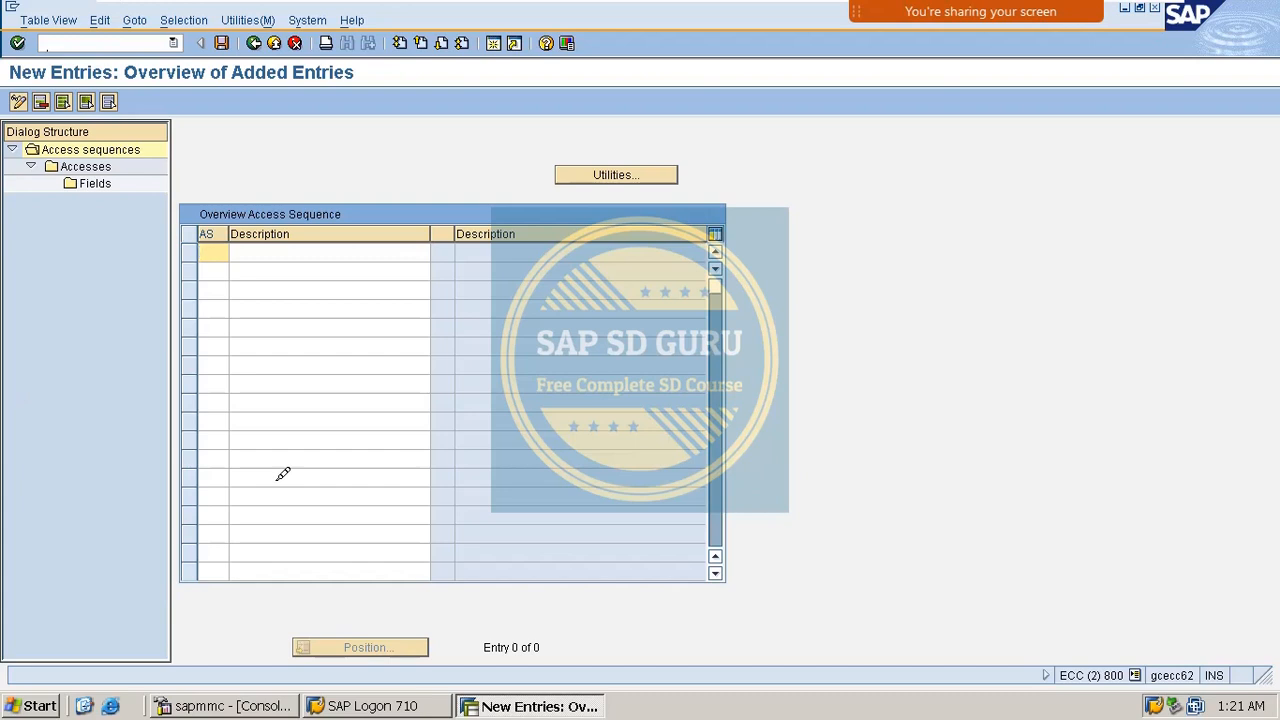
{"action": "double_click", "coordinate": [217, 250]}
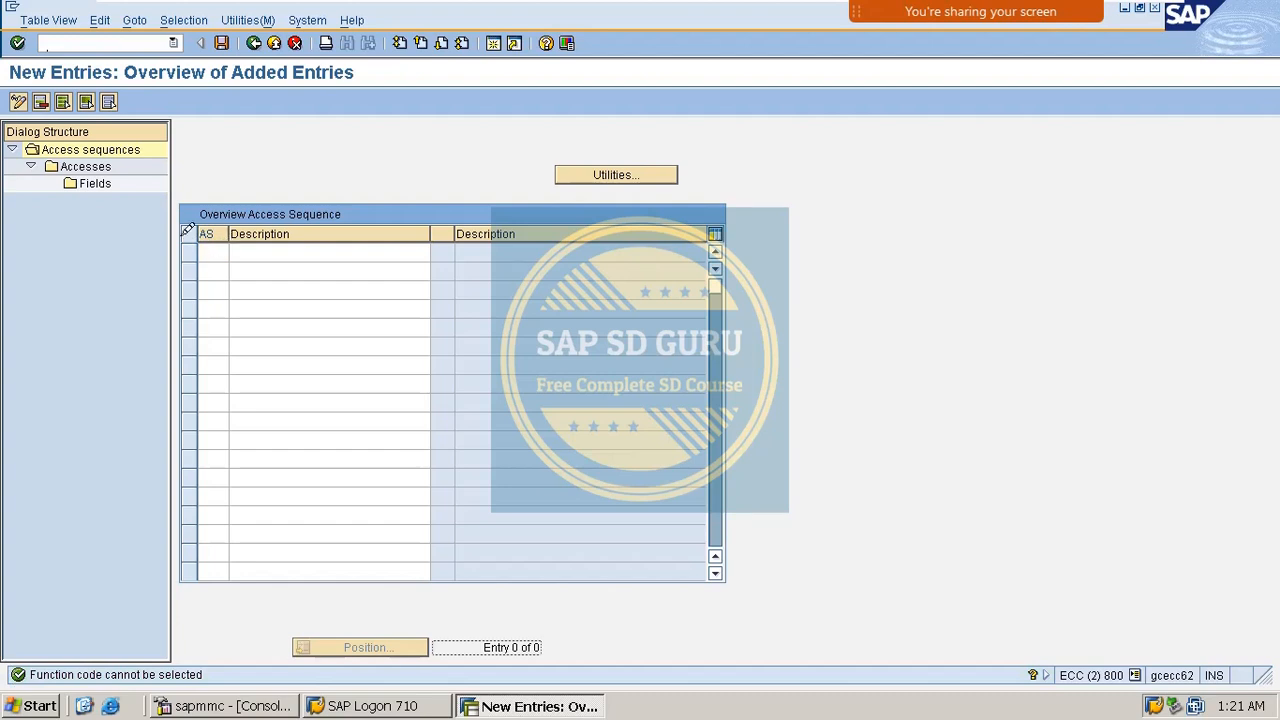
{"action": "left_click", "coordinate": [222, 244]}
{"action": "type", "text": "m"}
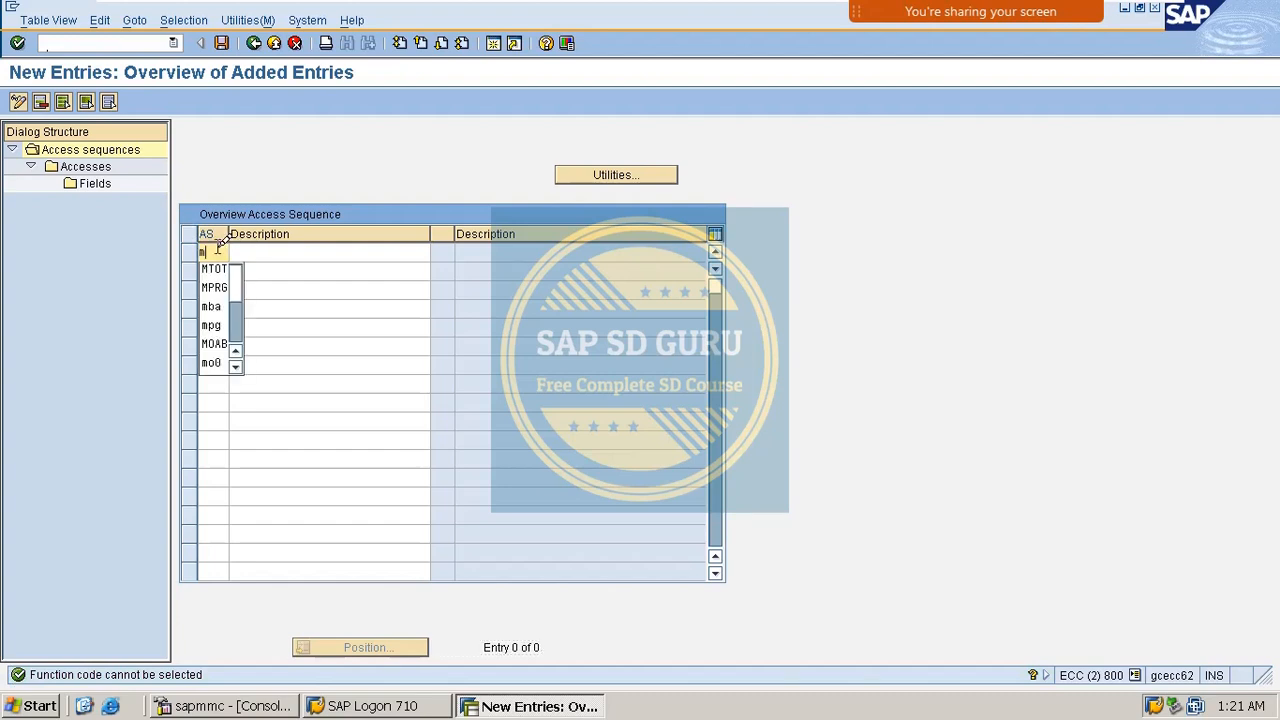
{"action": "type", "text": "as"}
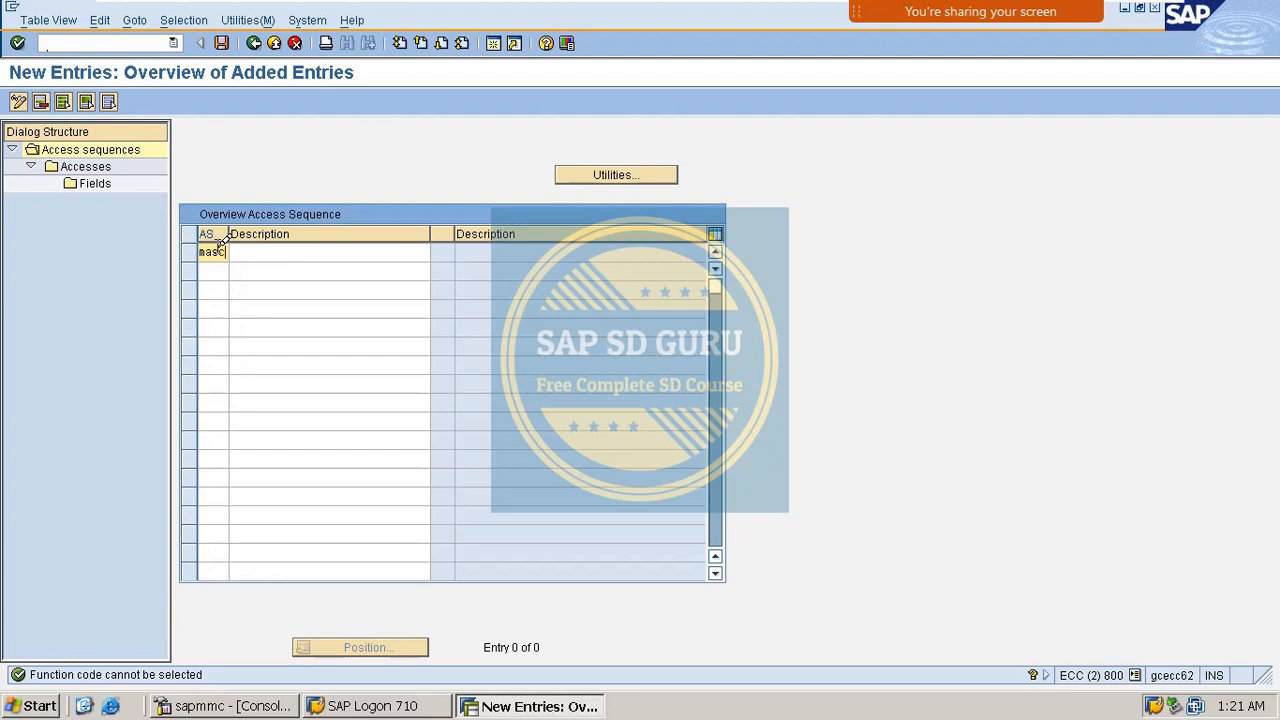
{"action": "type", "text": "c"}
{"action": "key", "text": "BackSpace"}
{"action": "key", "text": "BackSpace"}
{"action": "key", "text": "BackSpace"}
{"action": "key", "text": "BackSpace"}
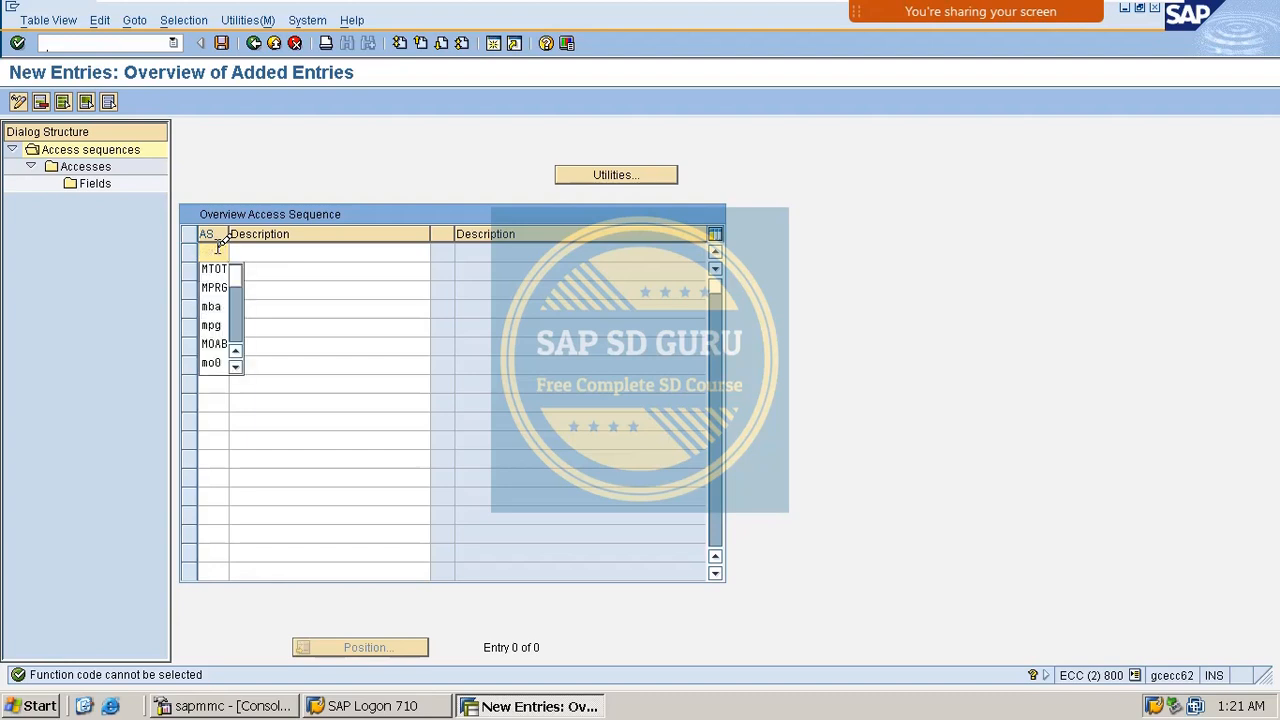
{"action": "type", "text": "MASC"}
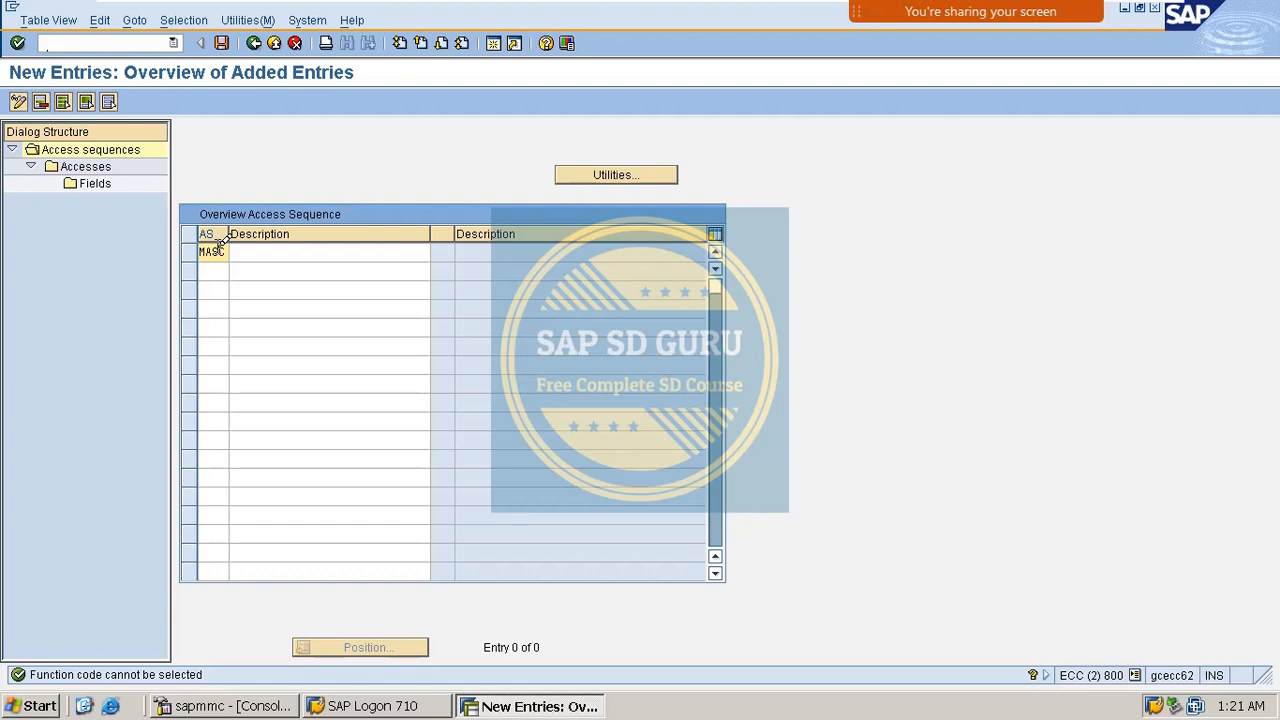
{"action": "key", "text": "Tab"}
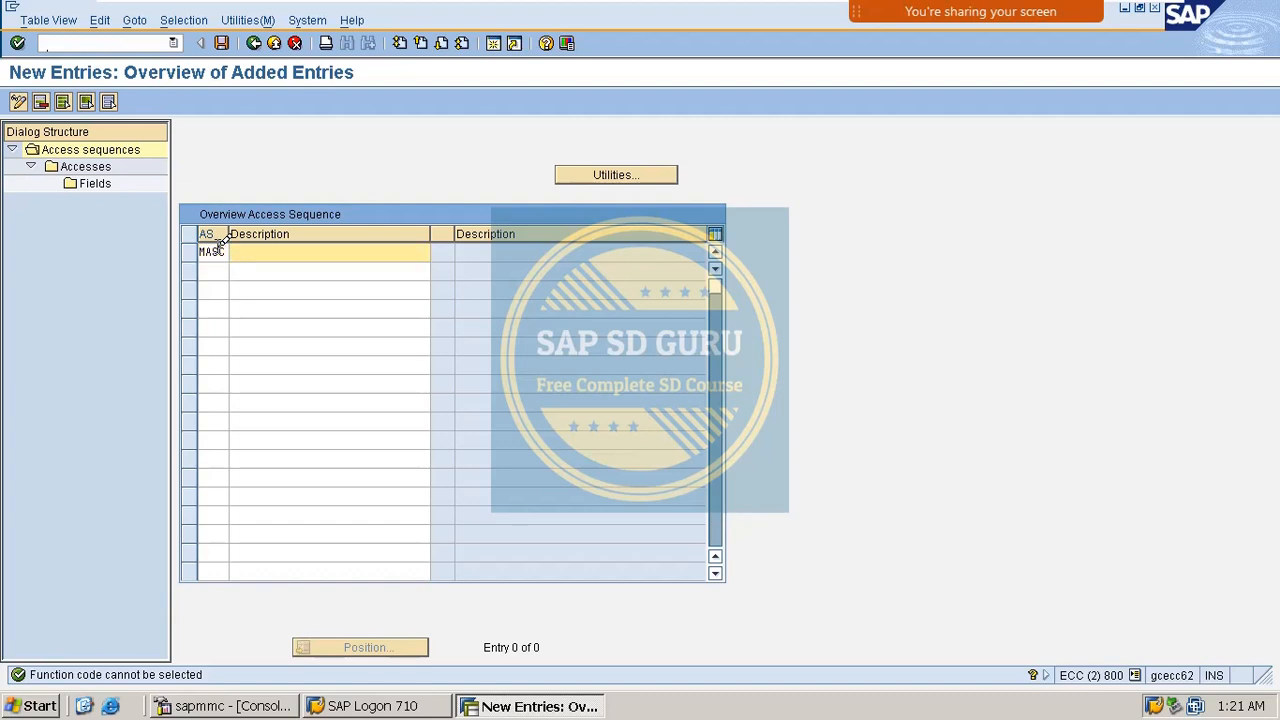
{"action": "key", "text": "Tab"}
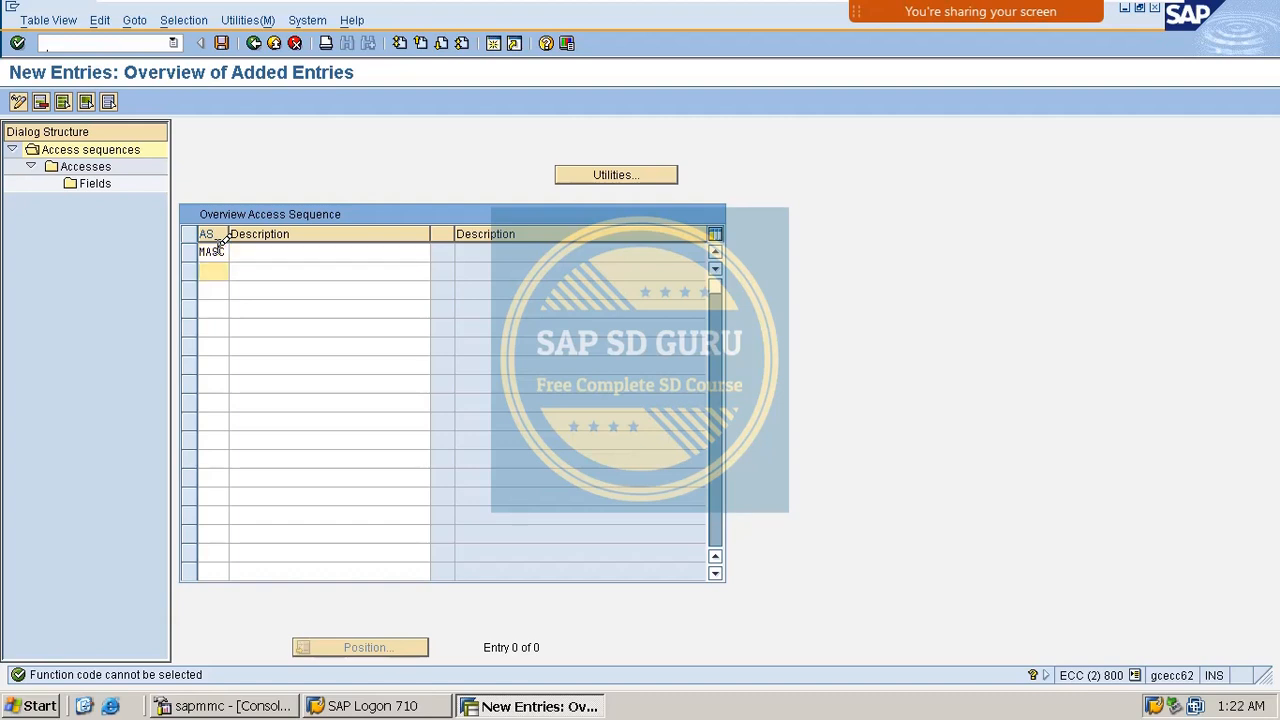
Describe MASH as CASH SALES, confirm it, and open its Accesses.
{"action": "left_click", "coordinate": [227, 251]}
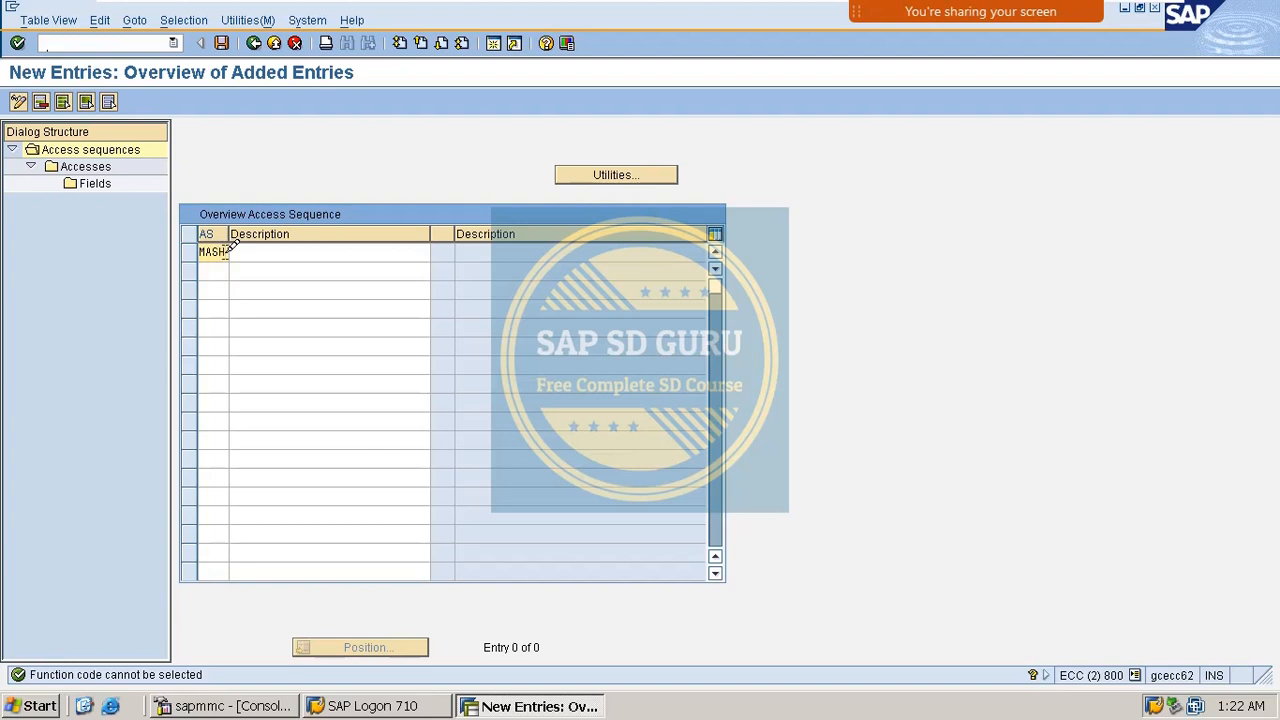
{"action": "key", "text": "Tab"}
{"action": "type", "text": "C"}
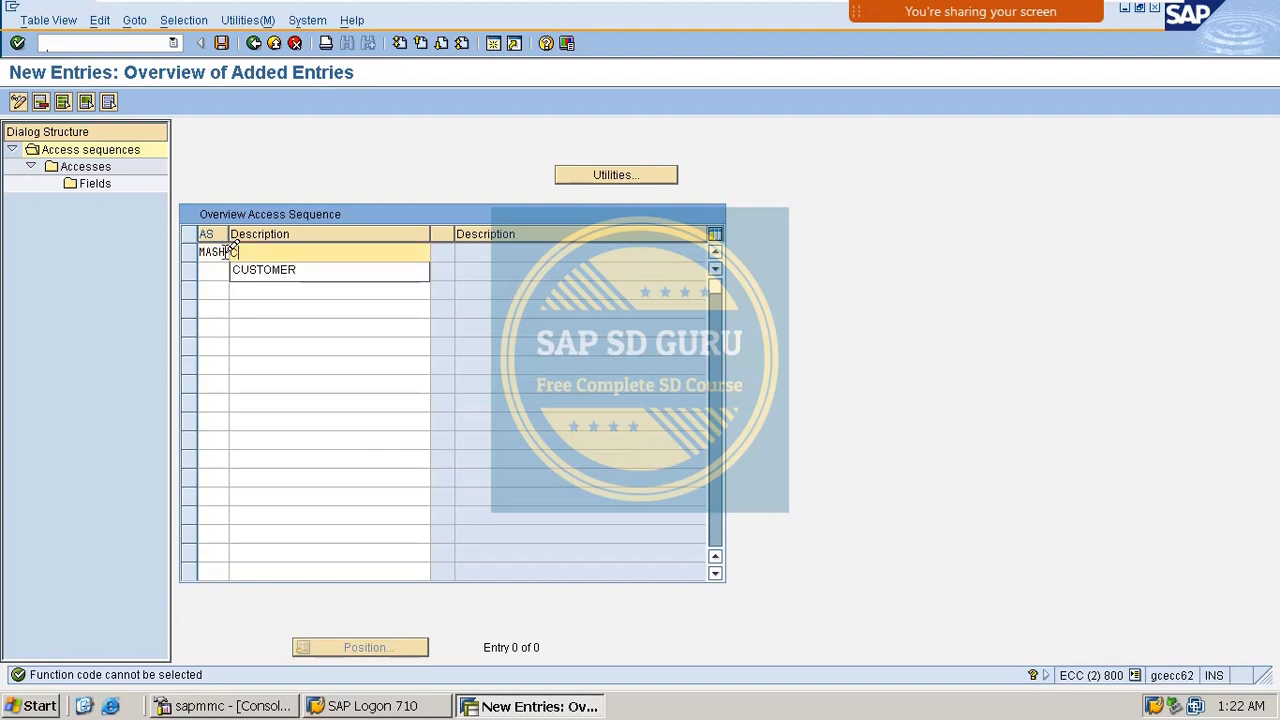
{"action": "type", "text": "ASH SDALES"}
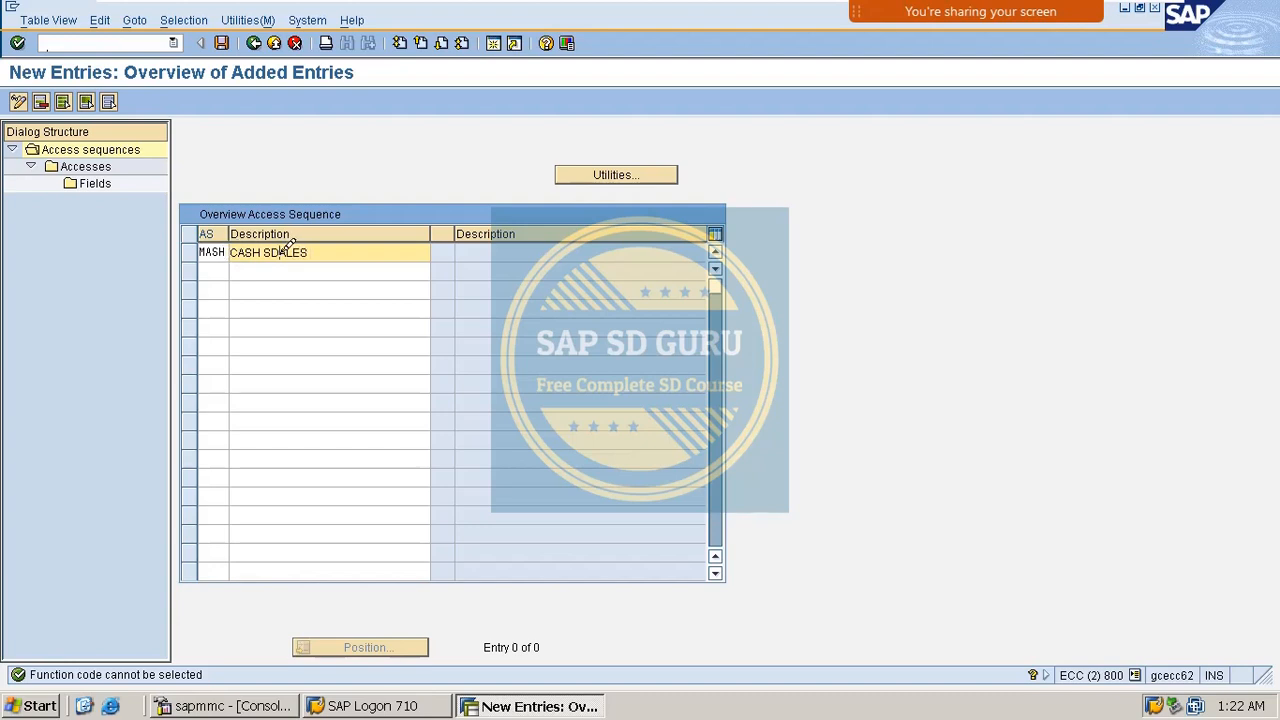
{"action": "key", "text": "Left"}
{"action": "key", "text": "Left"}
{"action": "key", "text": "Left"}
{"action": "key", "text": "Left"}
{"action": "key", "text": "BackSpace"}
{"action": "key", "text": "Return"}
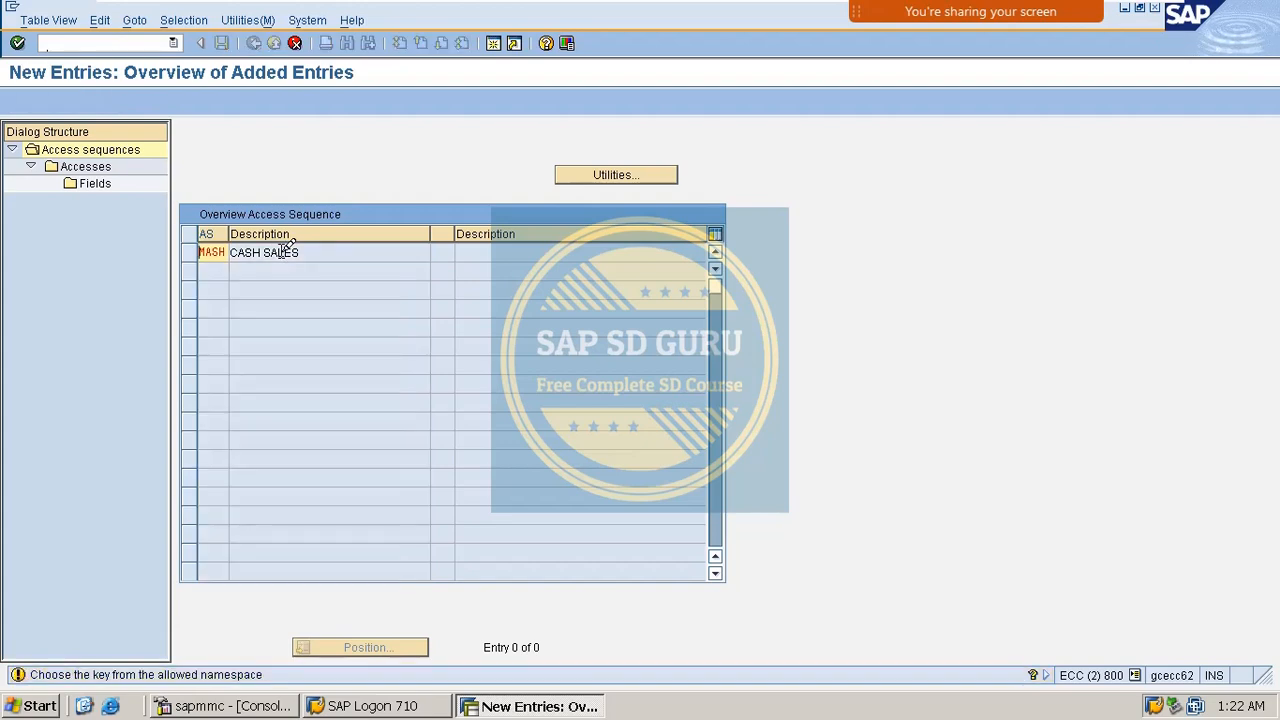
{"action": "key", "text": "Return"}
{"action": "left_click", "coordinate": [189, 252]}
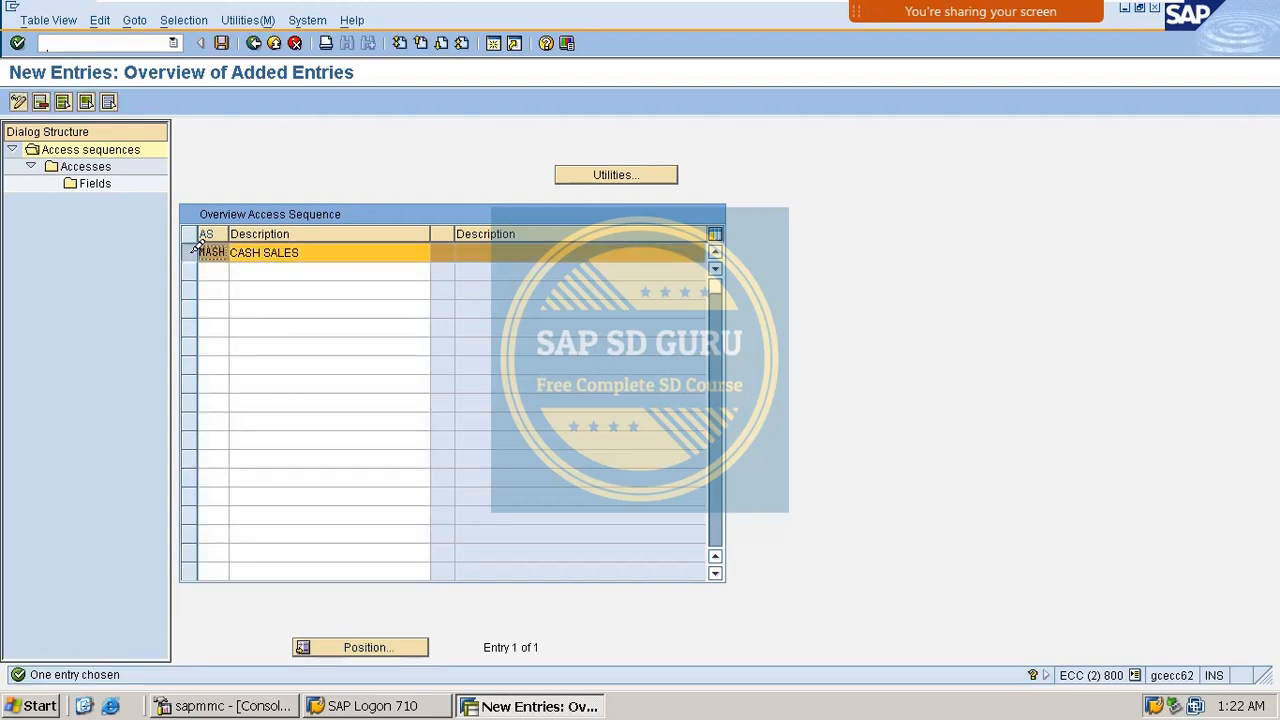
{"action": "double_click", "coordinate": [90, 167]}
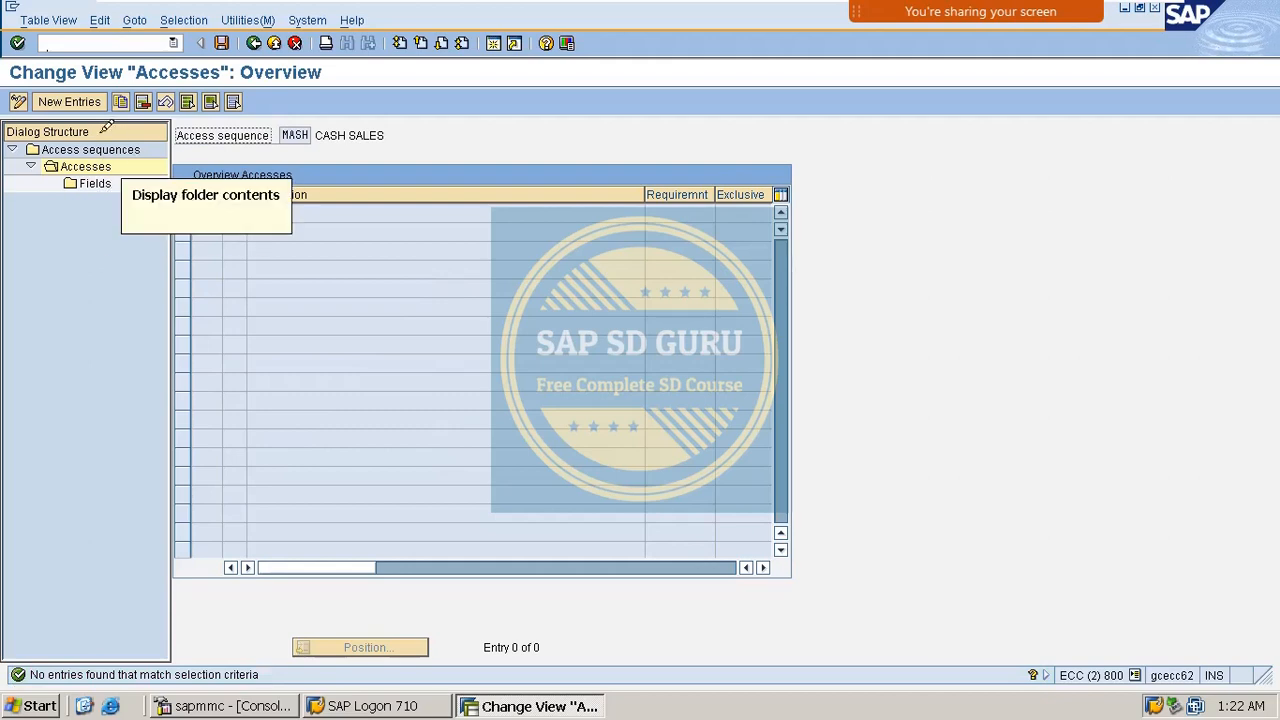
Add access 10 using condition table 507 and open its field assignments.
{"action": "left_click", "coordinate": [88, 101]}
{"action": "type", "text": "1"}
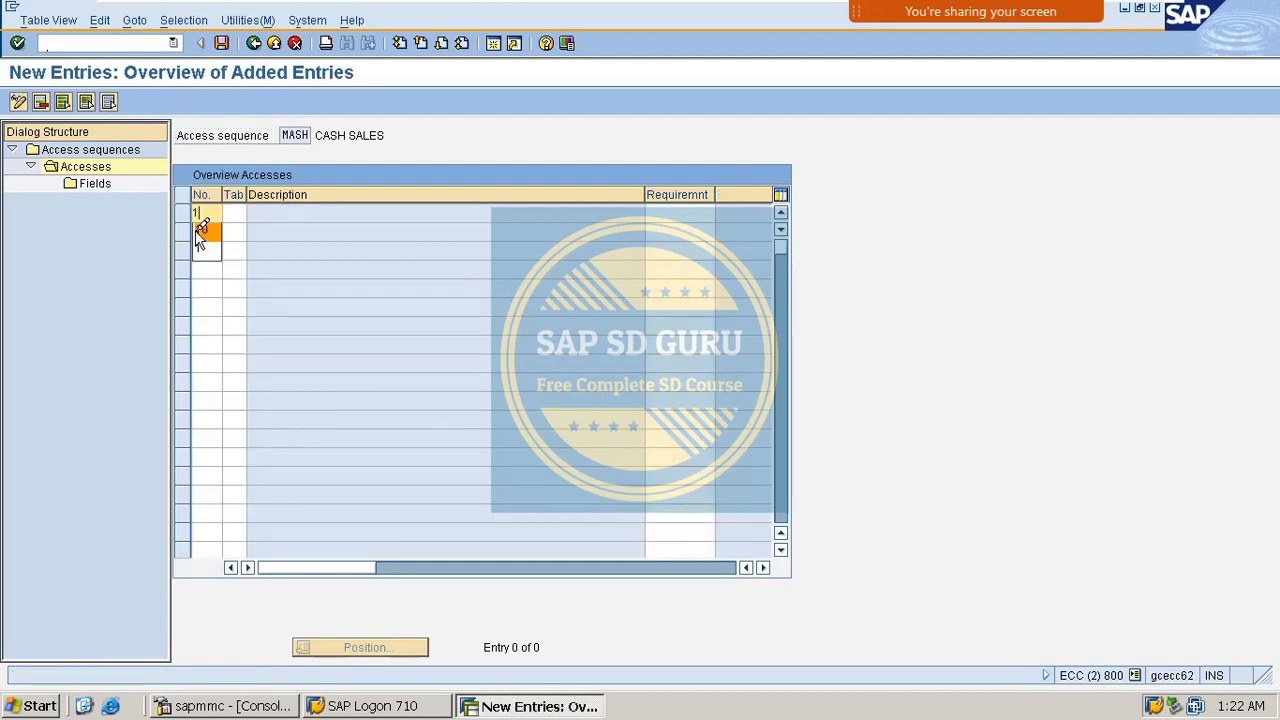
{"action": "type", "text": "0"}
{"action": "key", "text": "Tab"}
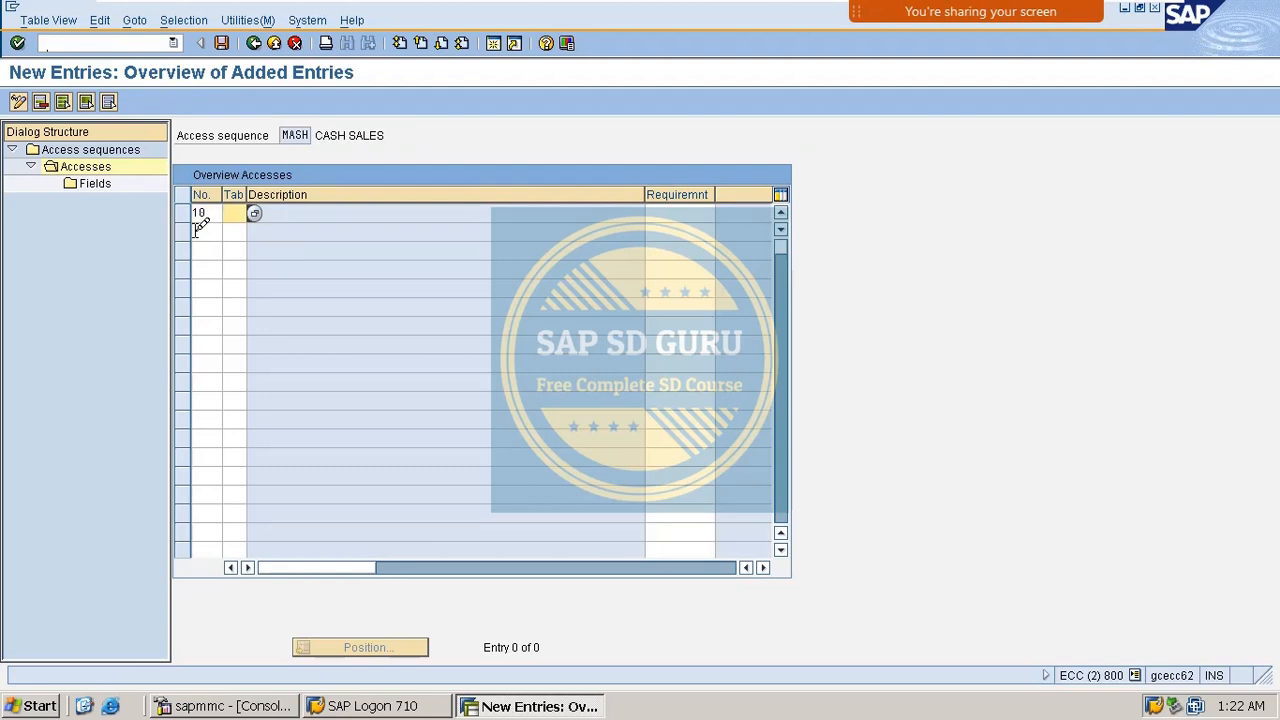
{"action": "type", "text": "5"}
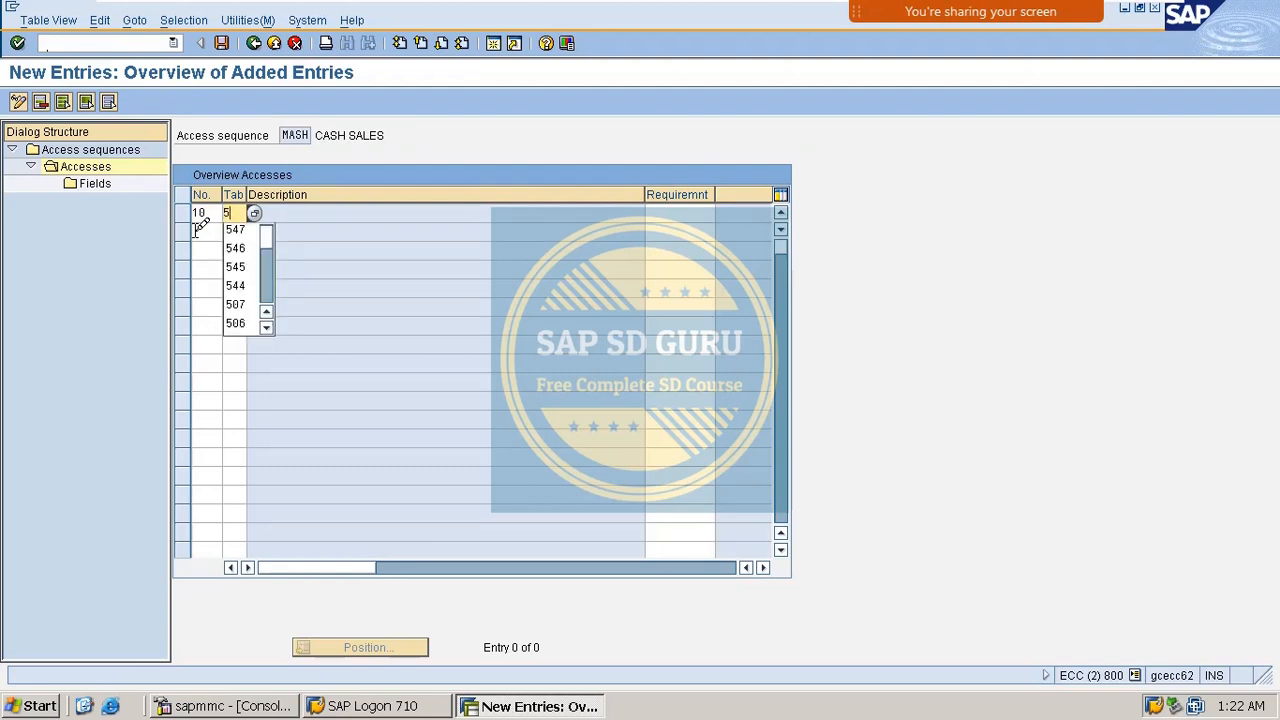
{"action": "type", "text": "07"}
{"action": "key", "text": "Return"}
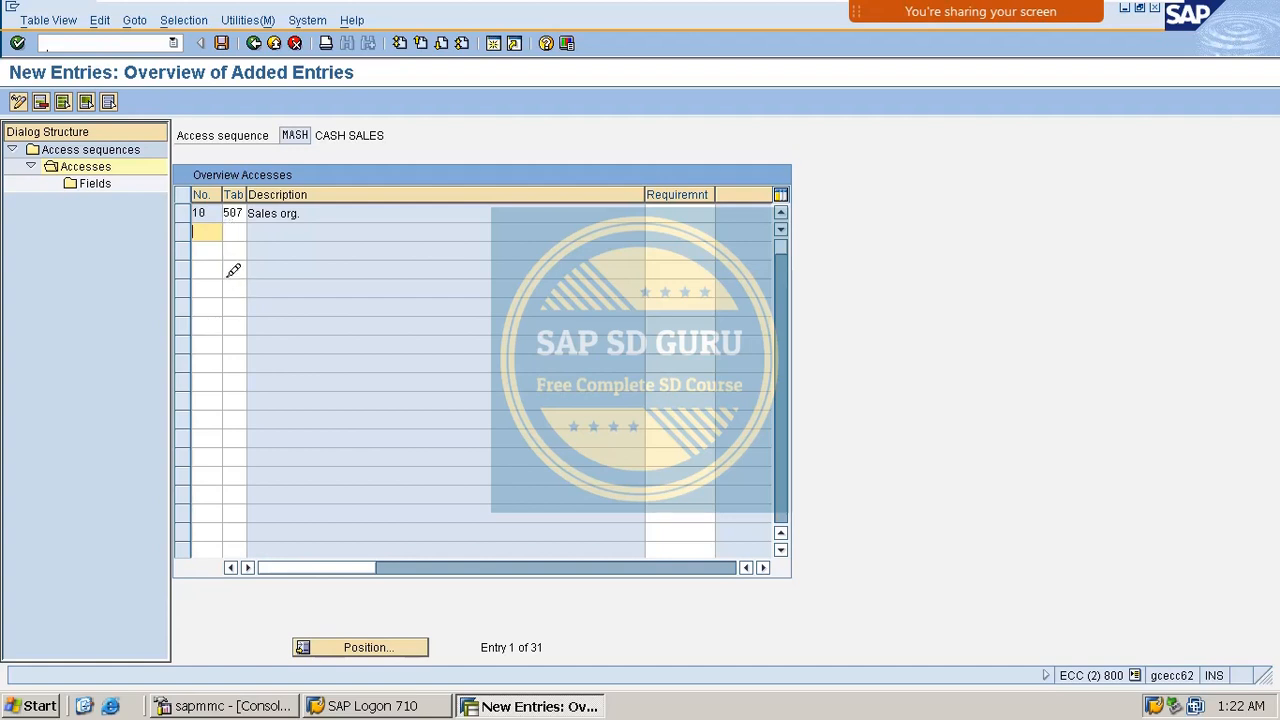
{"action": "left_click_drag", "start_coordinate": [248, 213], "coordinate": [310, 213]}
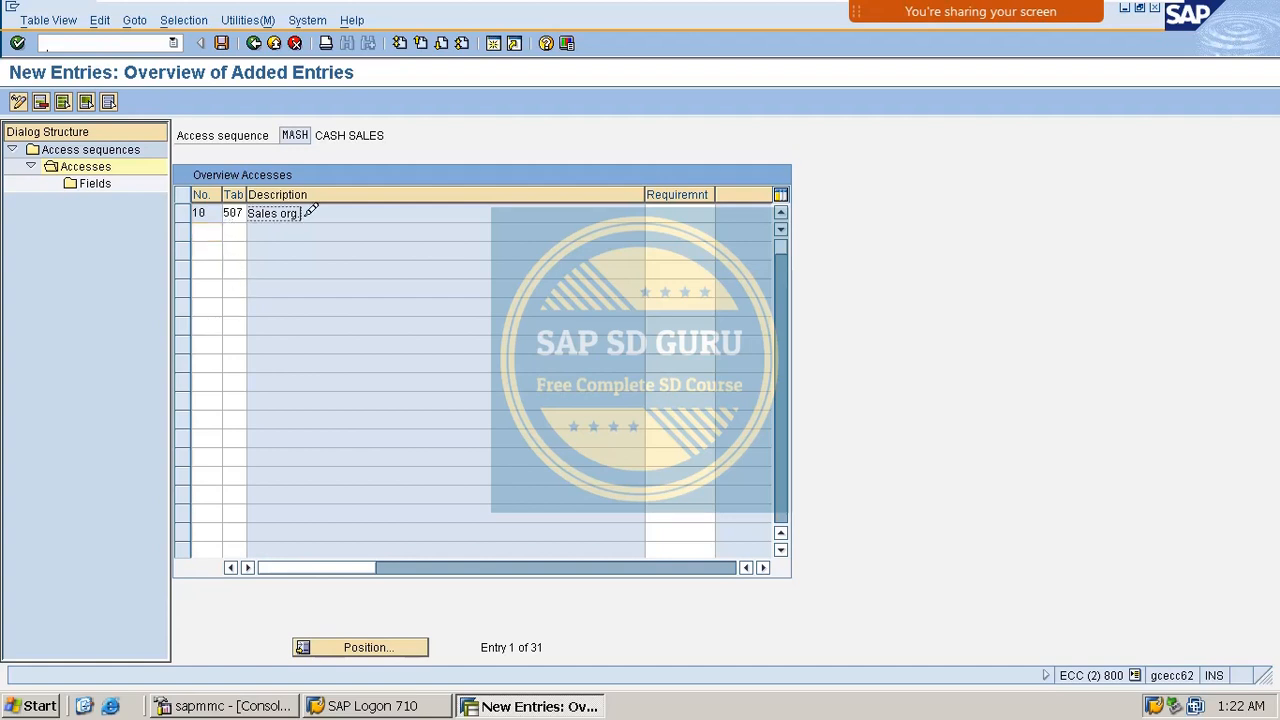
{"action": "left_click", "coordinate": [186, 211]}
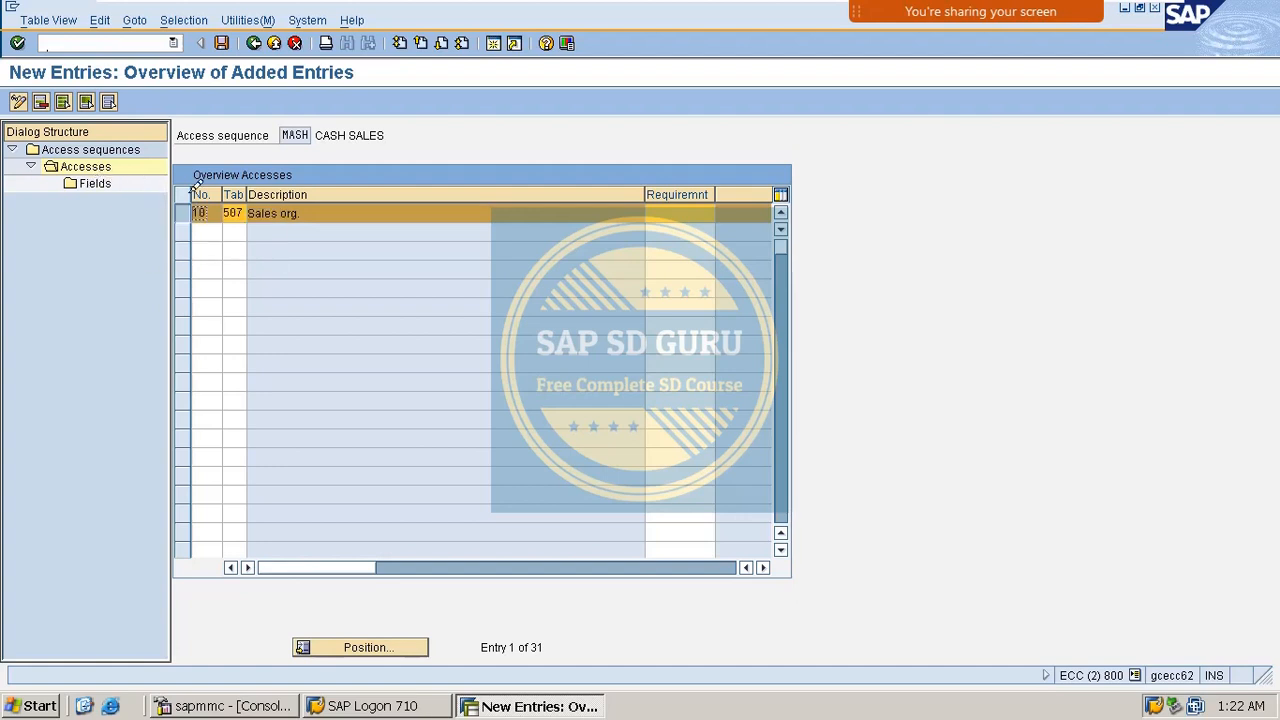
{"action": "double_click", "coordinate": [88, 185]}
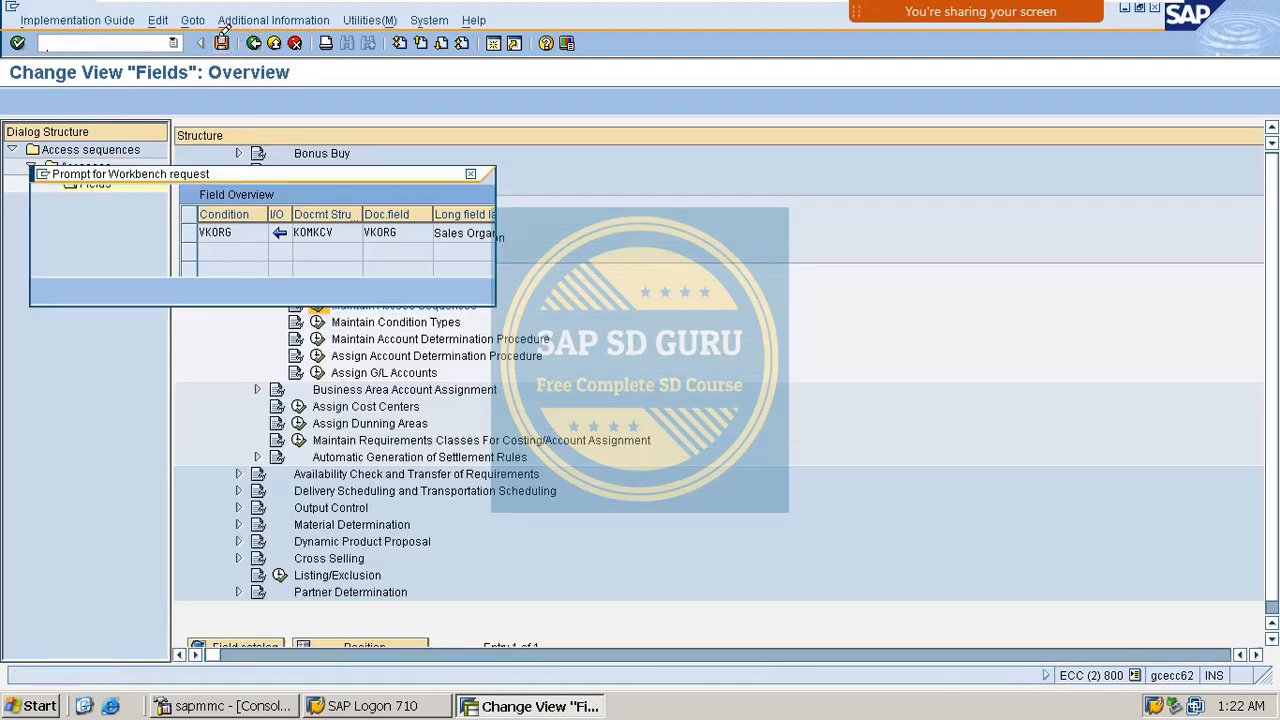
Save access sequence MASH to the workbench request and return to the overview.
{"action": "left_click", "coordinate": [50, 289]}
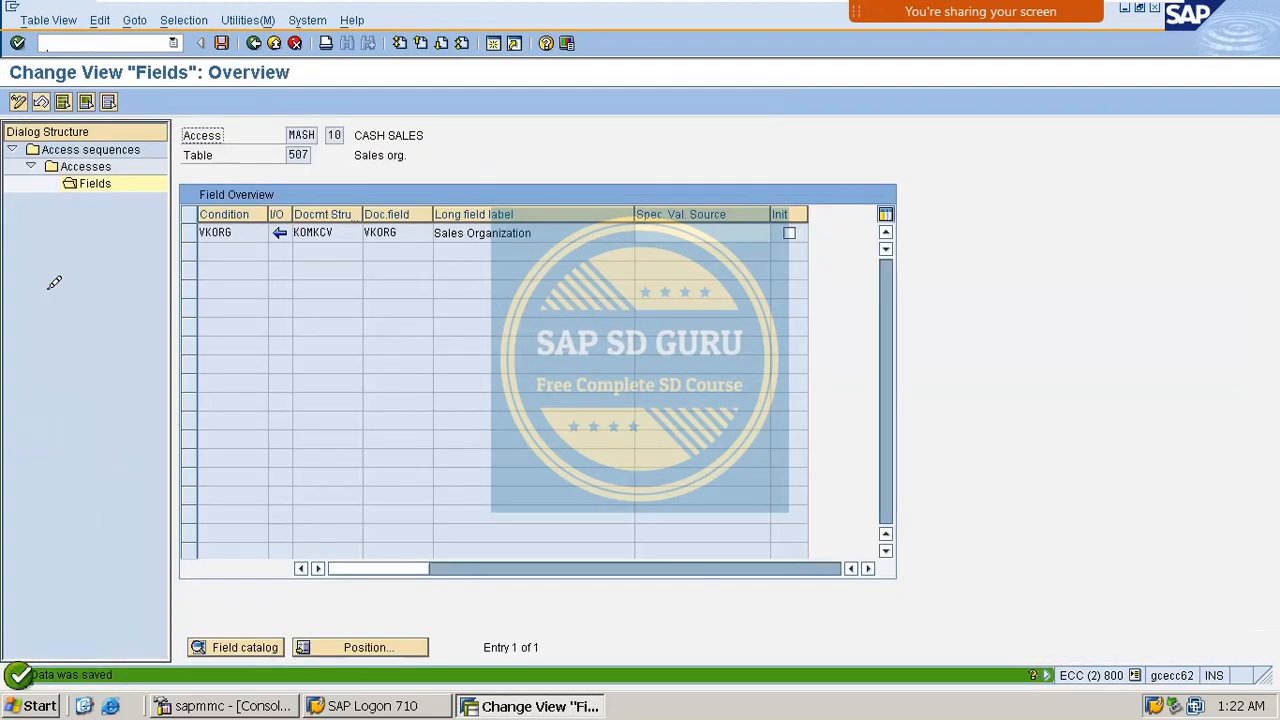
{"action": "left_click", "coordinate": [256, 41]}
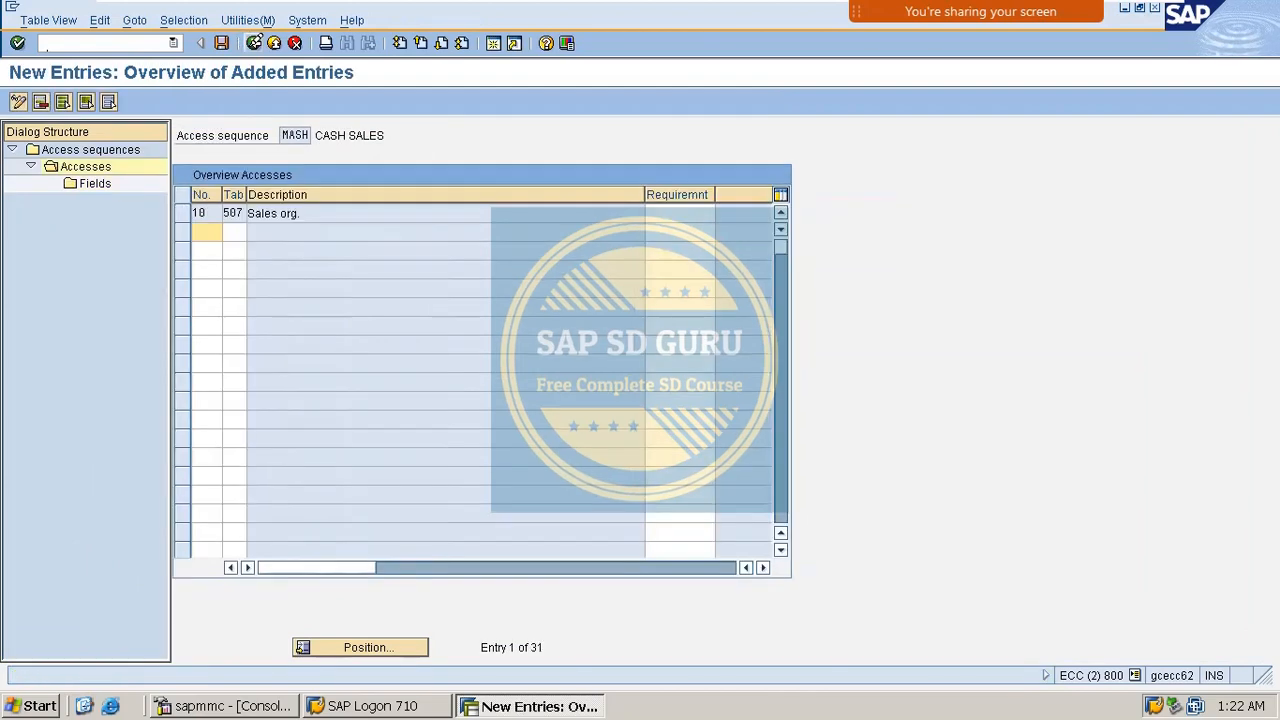
{"action": "left_click", "coordinate": [256, 41]}
{"action": "left_click", "coordinate": [256, 41]}
{"action": "left_click", "coordinate": [256, 41]}
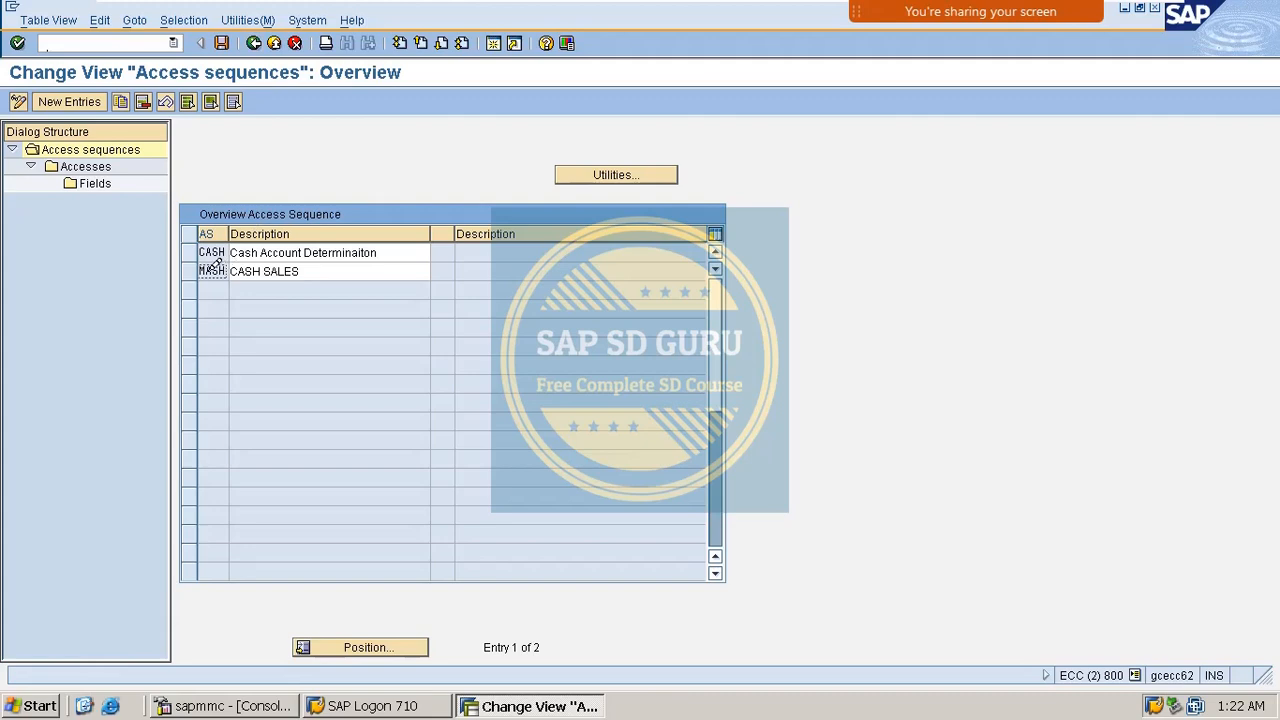
{"action": "left_click_drag", "start_coordinate": [204, 271], "coordinate": [250, 263]}
In Maintain Condition Types, add condition type MASH named CASH SALES.
{"action": "left_click", "coordinate": [255, 42]}
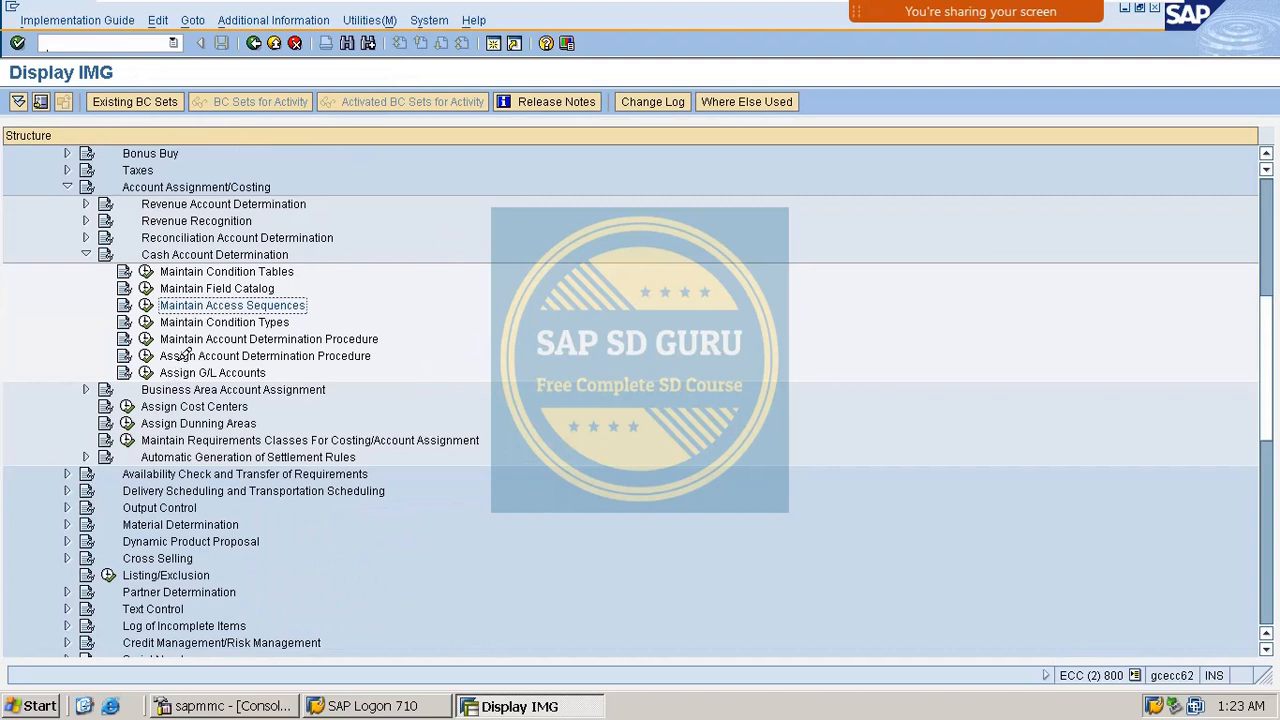
{"action": "scroll", "coordinate": [182, 344], "scroll_direction": "down", "scroll_amount": 1}
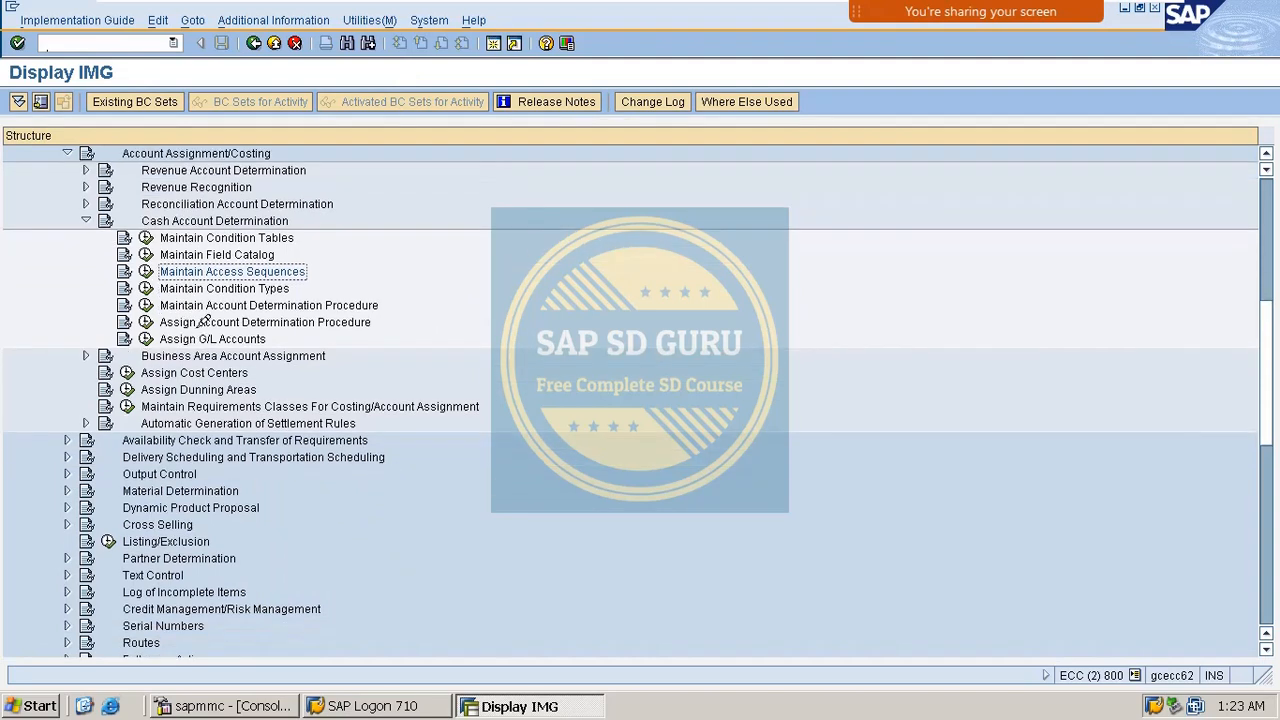
{"action": "left_click", "coordinate": [145, 288]}
{"action": "left_click", "coordinate": [92, 101]}
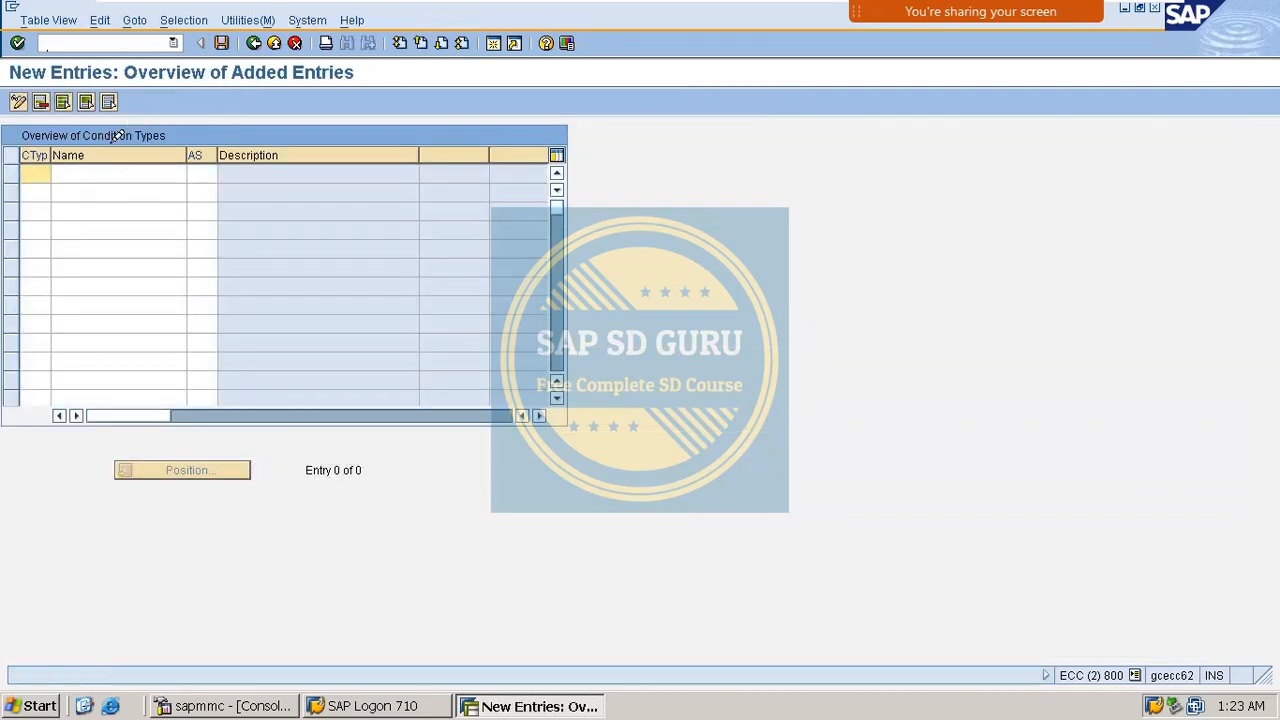
{"action": "type", "text": "MASH"}
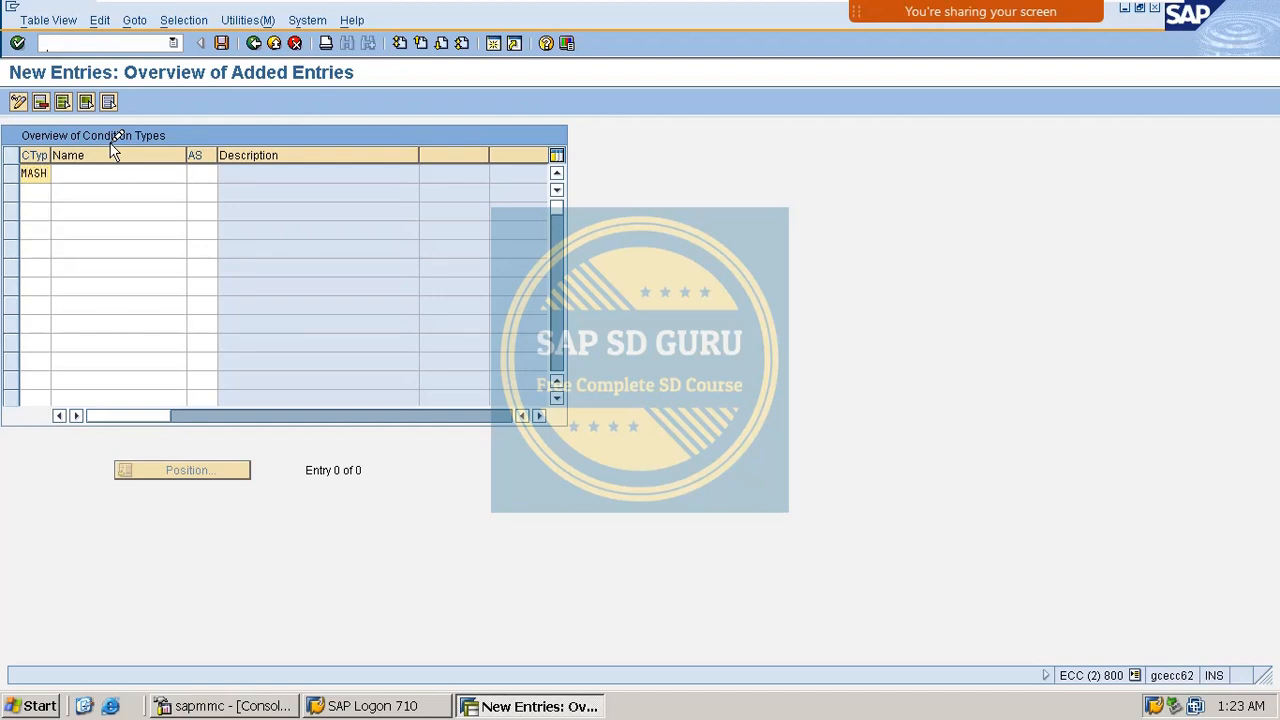
{"action": "key", "text": "Tab"}
{"action": "type", "text": "ca"}
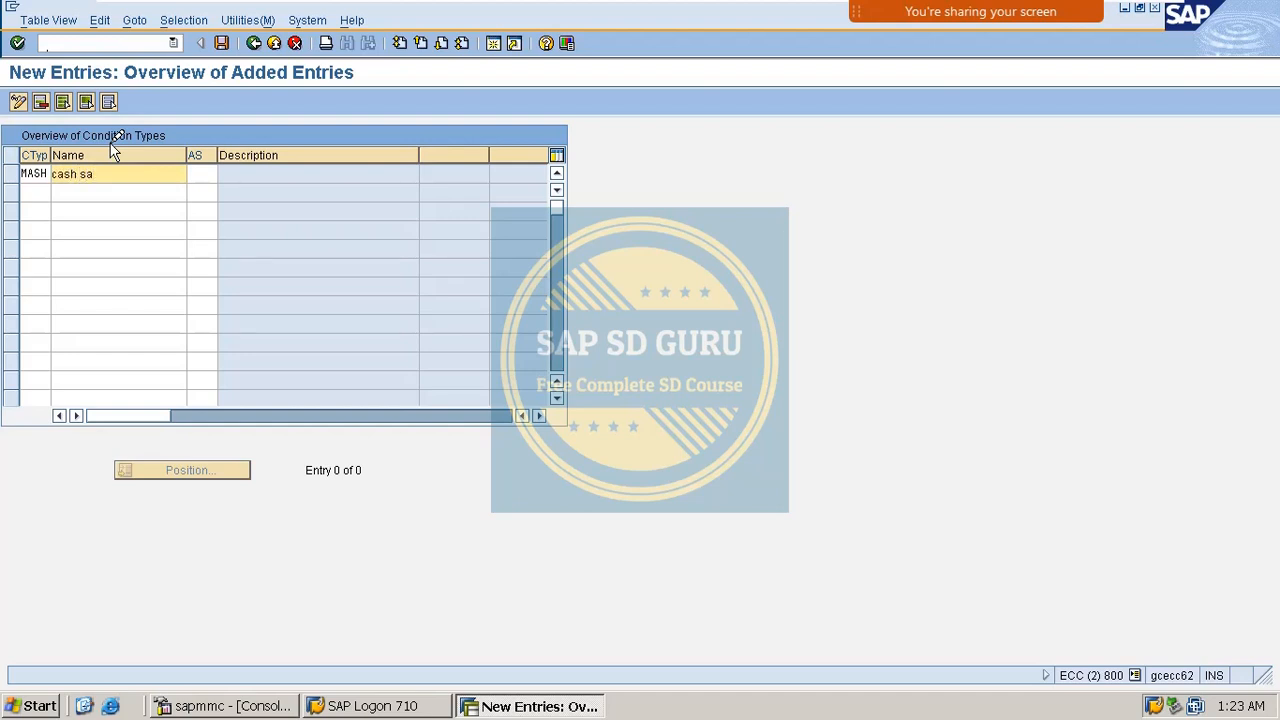
{"action": "key", "text": "BackSpace"}
{"action": "key", "text": "BackSpace"}
{"action": "key", "text": "BackSpace"}
{"action": "key", "text": "BackSpace"}
{"action": "key", "text": "BackSpace"}
{"action": "key", "text": "BackSpace"}
{"action": "type", "text": "CASH SALES"}
{"action": "key", "text": "Tab"}
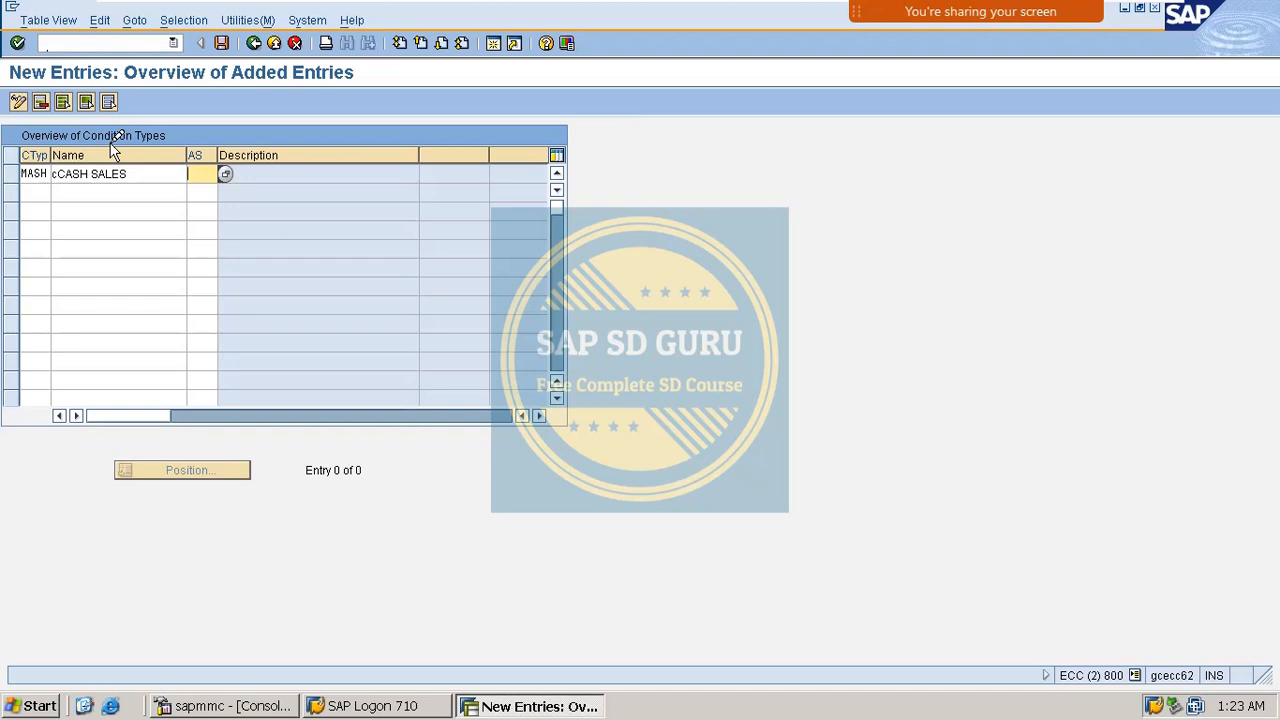
Assign access sequence MASH, save under the customizing request, and return to the IMG.
{"action": "type", "text": "MASH"}
{"action": "key", "text": "Return"}
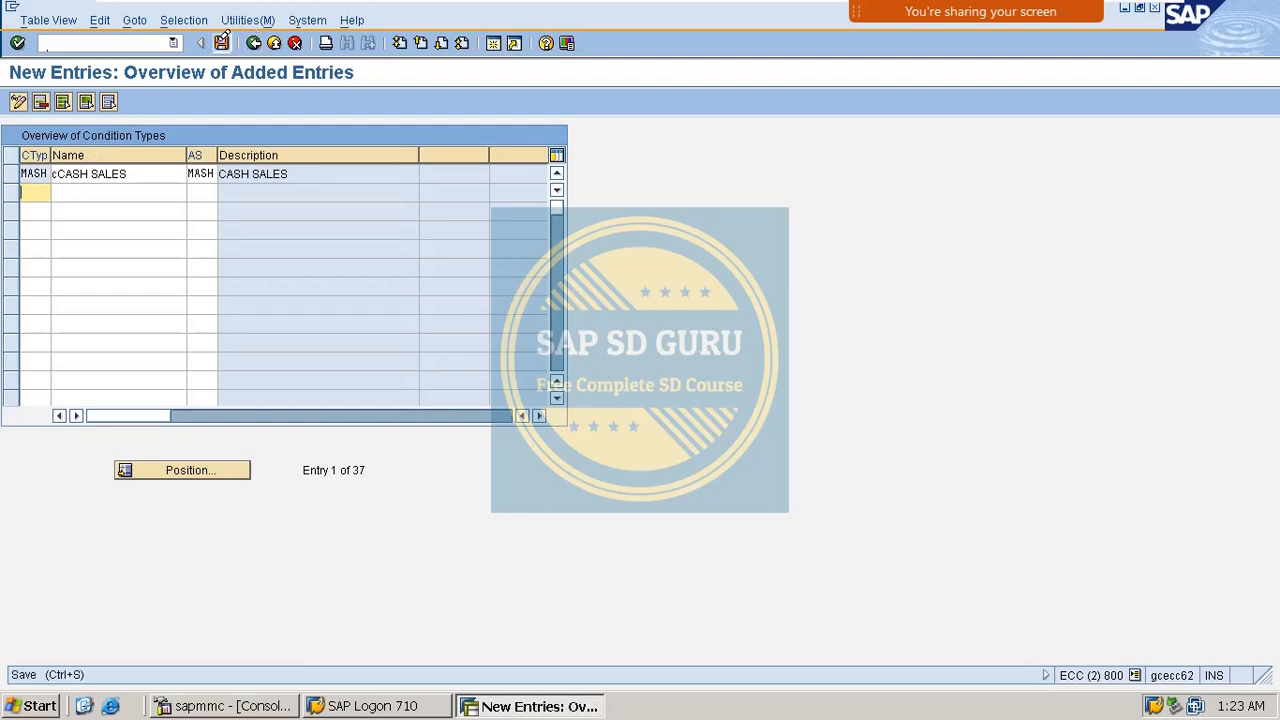
{"action": "left_click", "coordinate": [222, 43]}
{"action": "key", "text": "Return"}
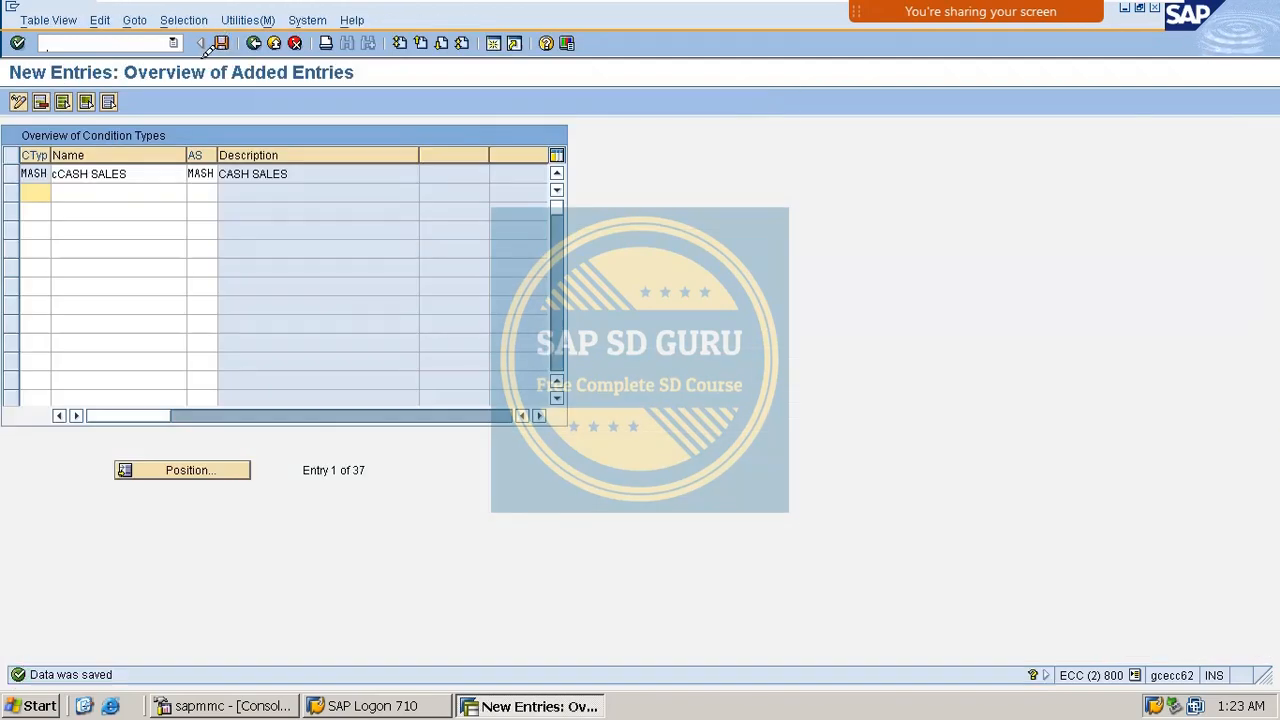
{"action": "left_click", "coordinate": [221, 43]}
{"action": "left_click", "coordinate": [250, 43]}
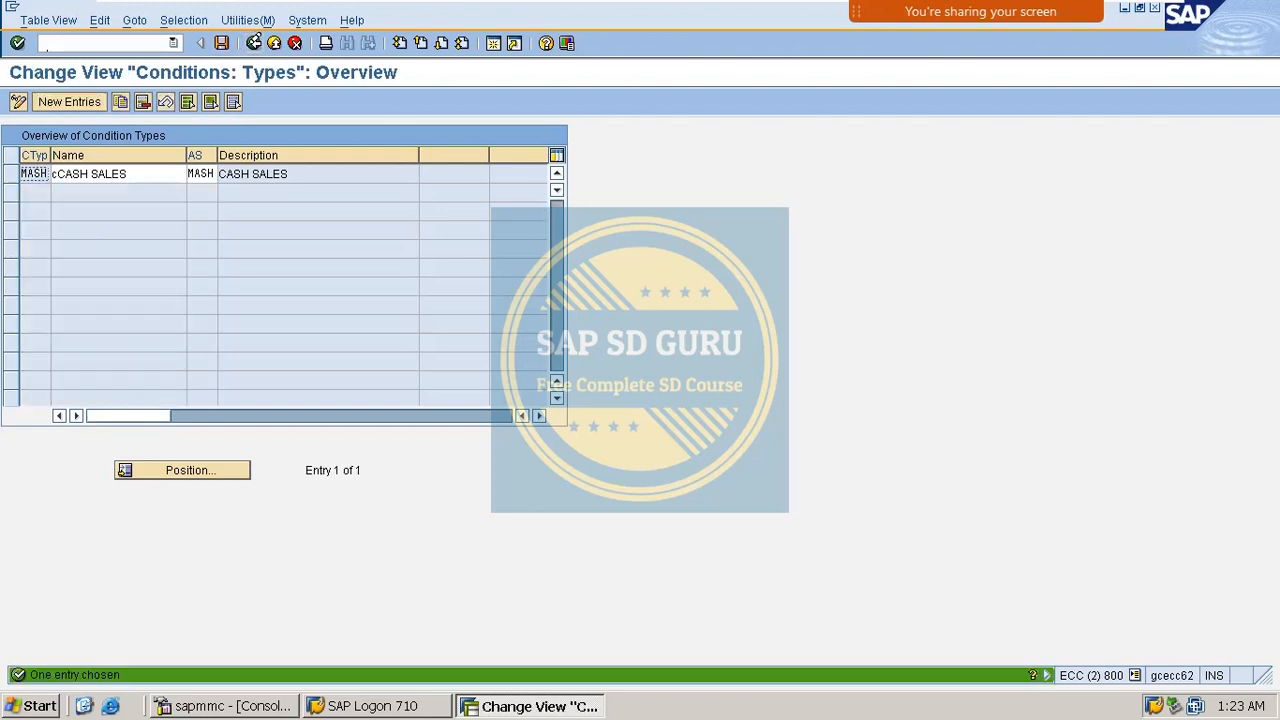
{"action": "left_click", "coordinate": [250, 43]}
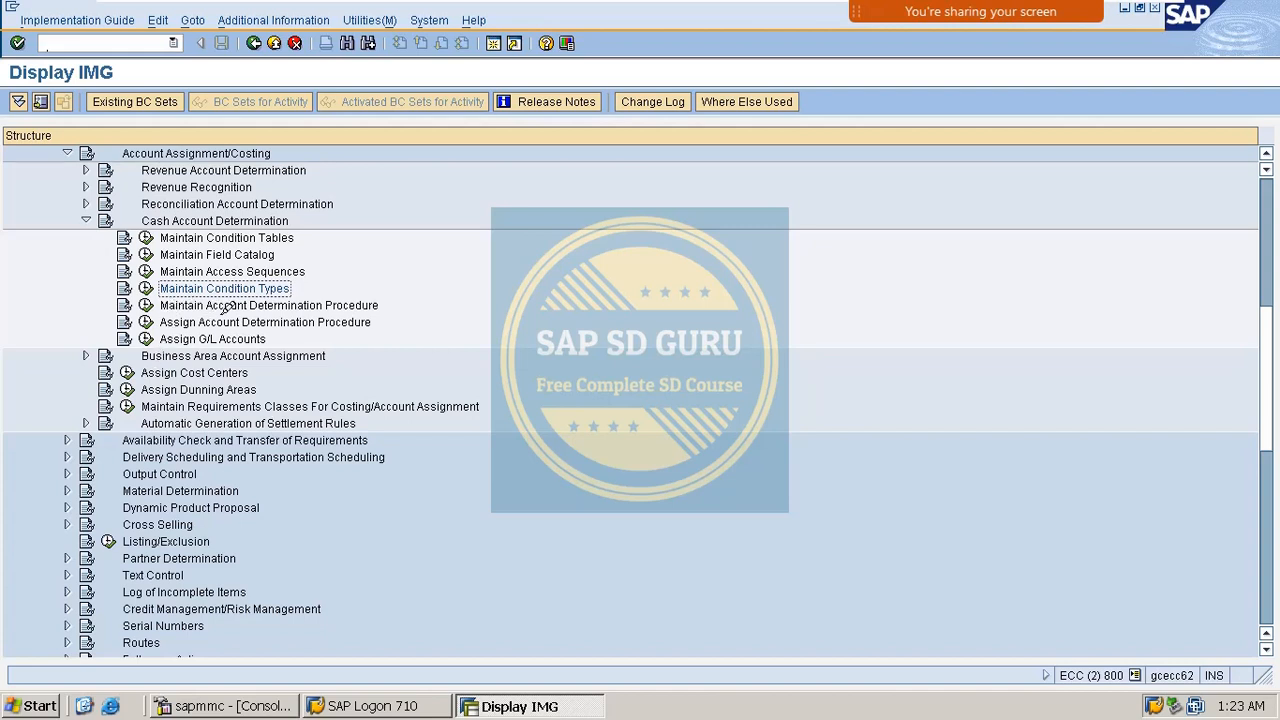
Open Maintain Account Determination Procedure and examine standard procedure KOFIAC.
{"action": "left_click", "coordinate": [146, 305]}
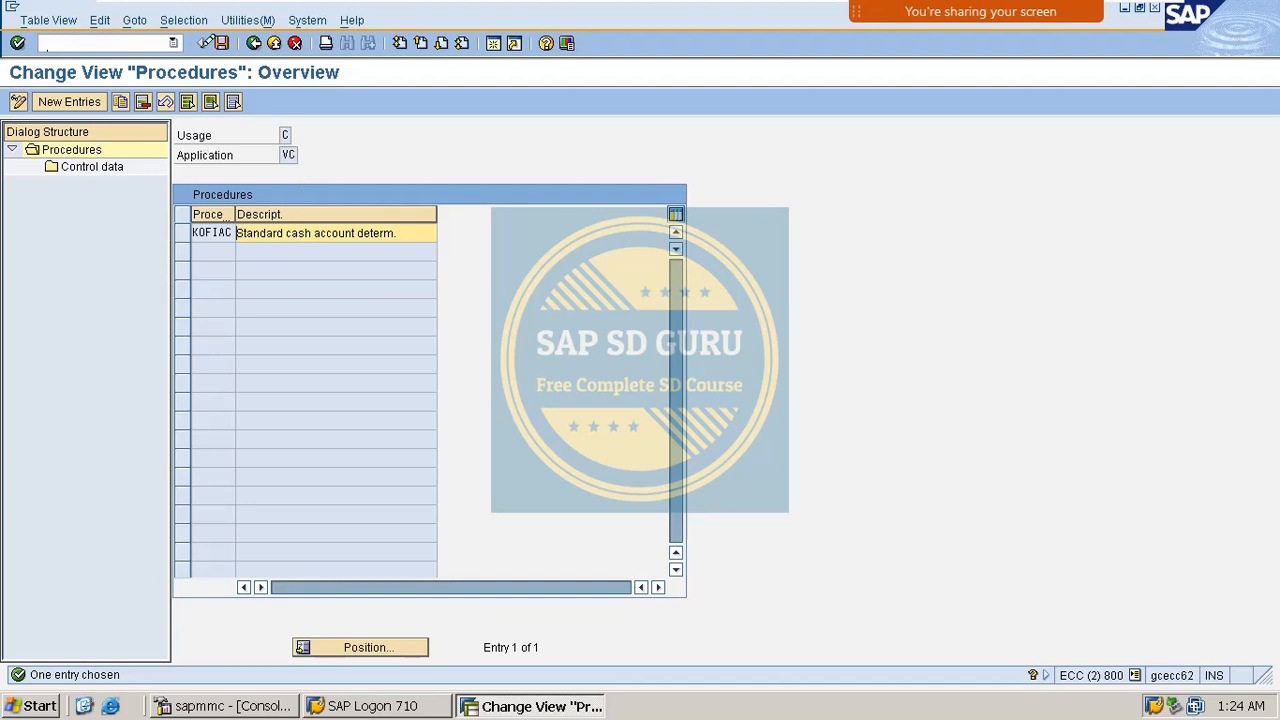
{"action": "left_click_drag", "start_coordinate": [433, 228], "coordinate": [157, 266]}
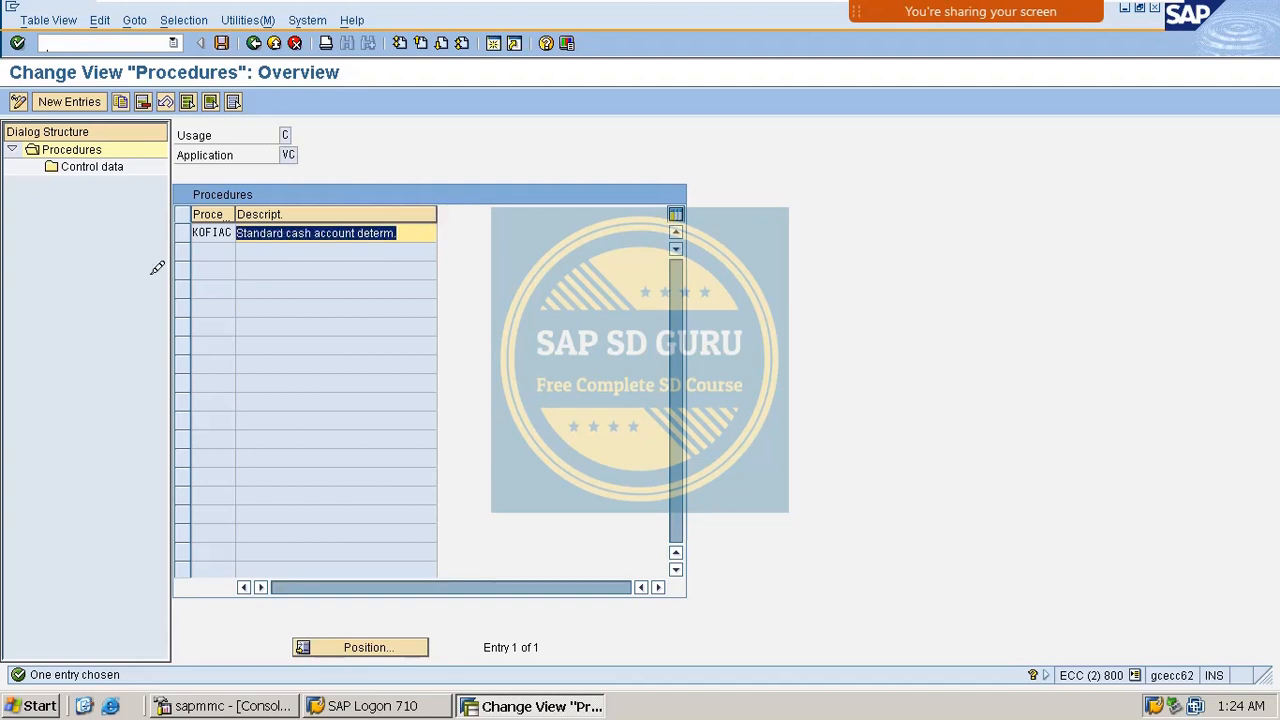
{"action": "left_click", "coordinate": [434, 231]}
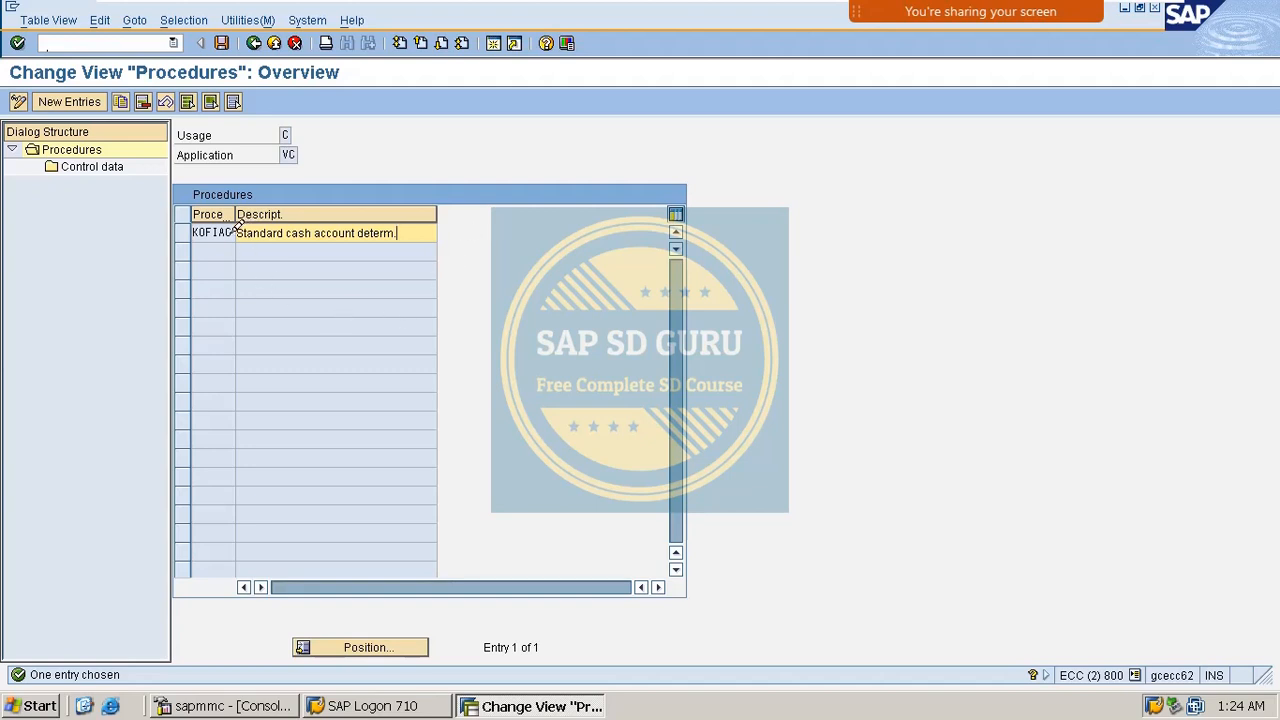
{"action": "left_click_drag", "start_coordinate": [229, 233], "coordinate": [140, 252]}
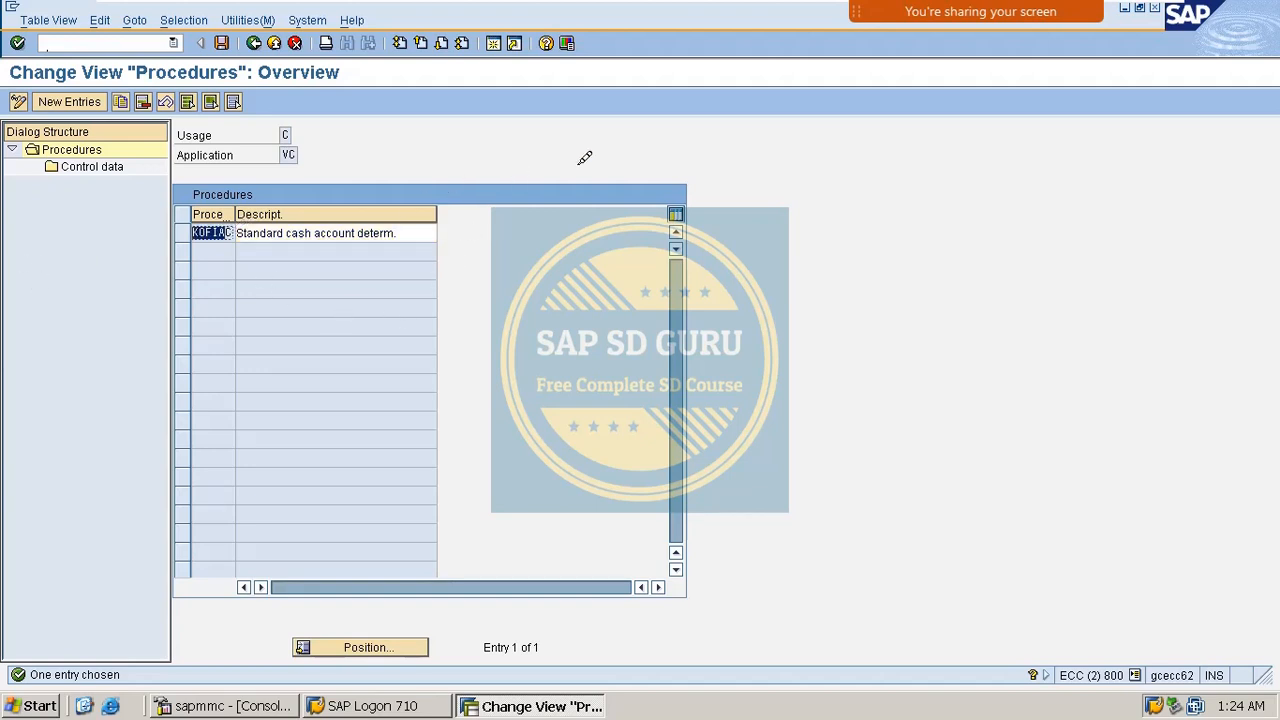
Enter procedure MOFIAC with description CASH SALES PROCEDURE and select its row.
{"action": "left_click", "coordinate": [237, 230]}
{"action": "left_click", "coordinate": [69, 101]}
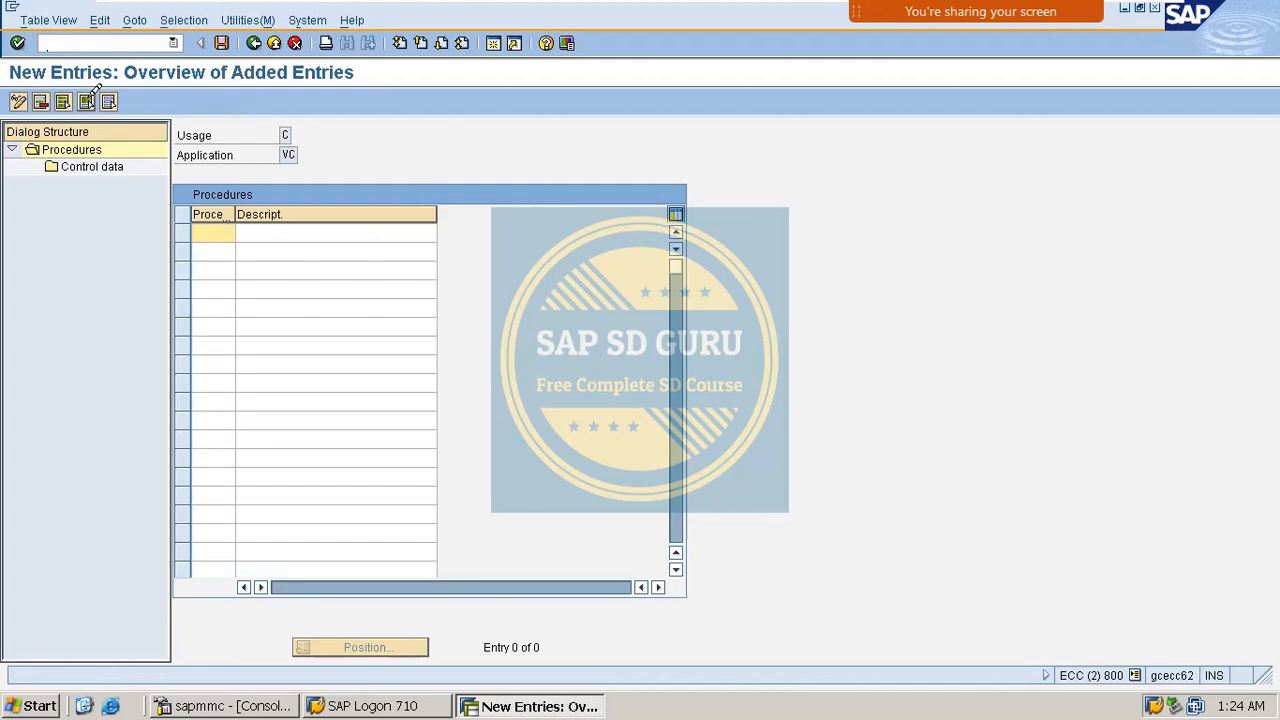
{"action": "type", "text": "MO"}
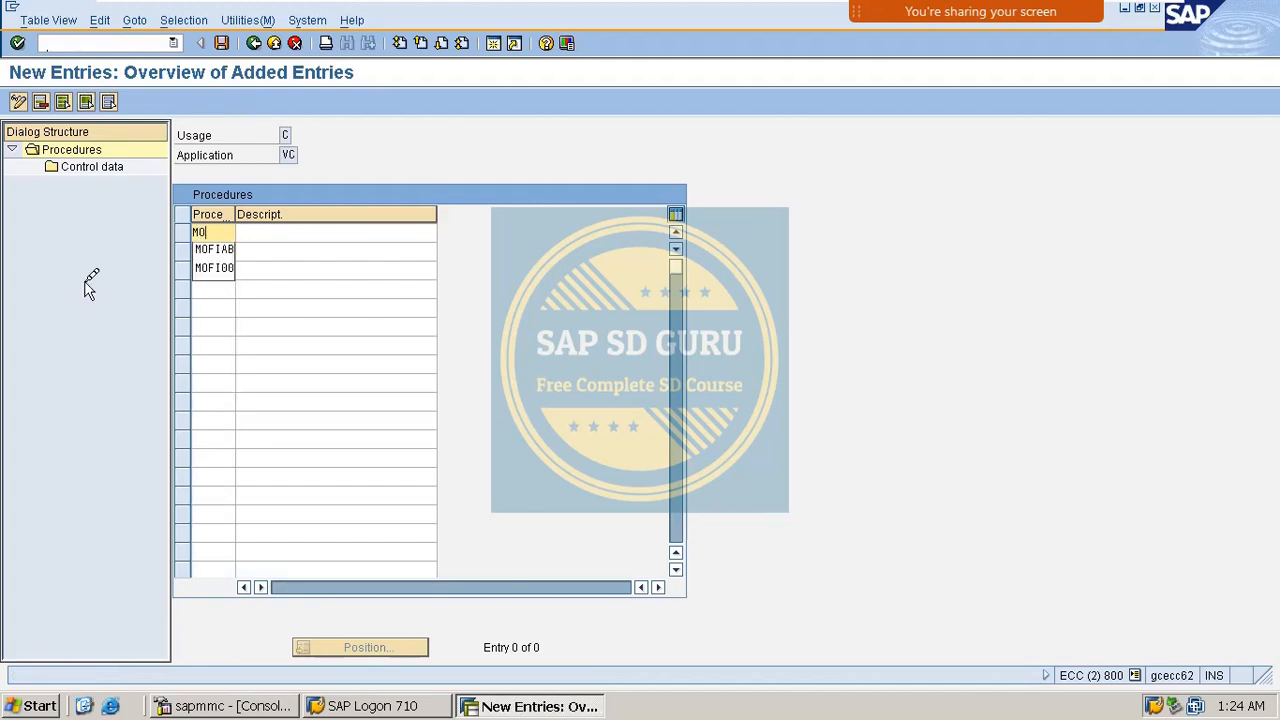
{"action": "type", "text": "FIAC"}
{"action": "key", "text": "Tab"}
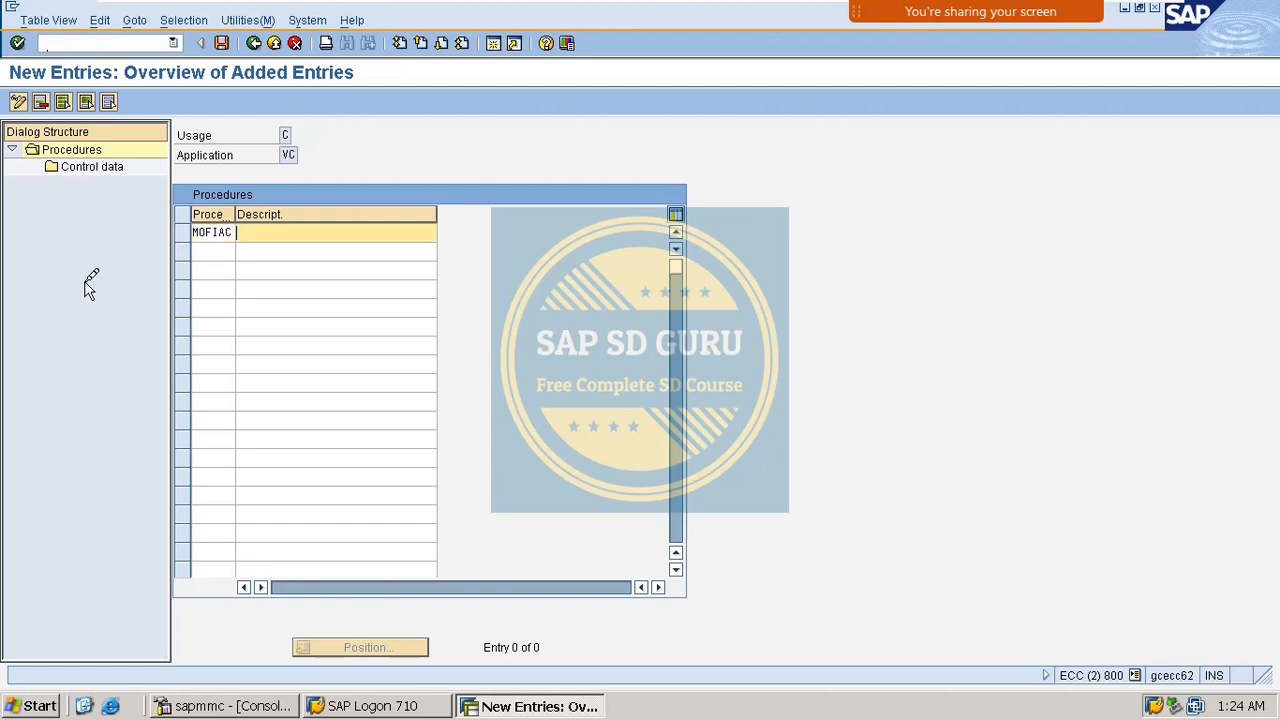
{"action": "type", "text": "CASH SALES PROCEDURE"}
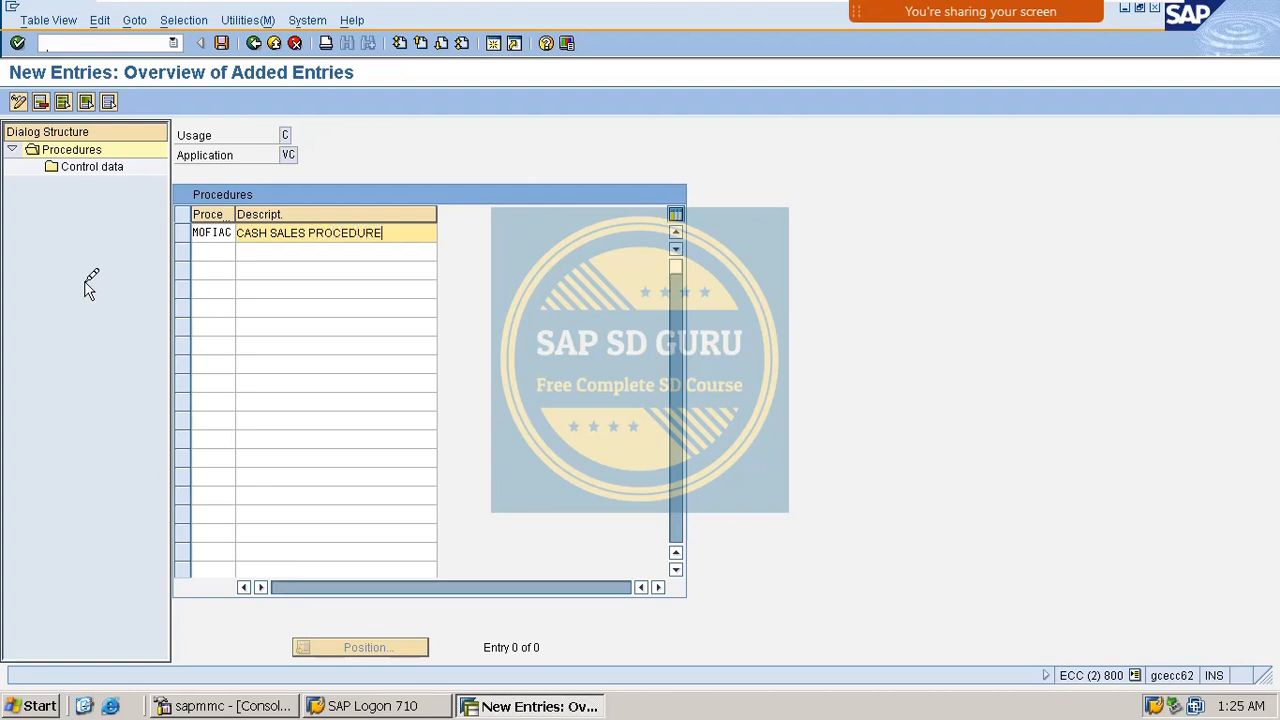
{"action": "key", "text": "Return"}
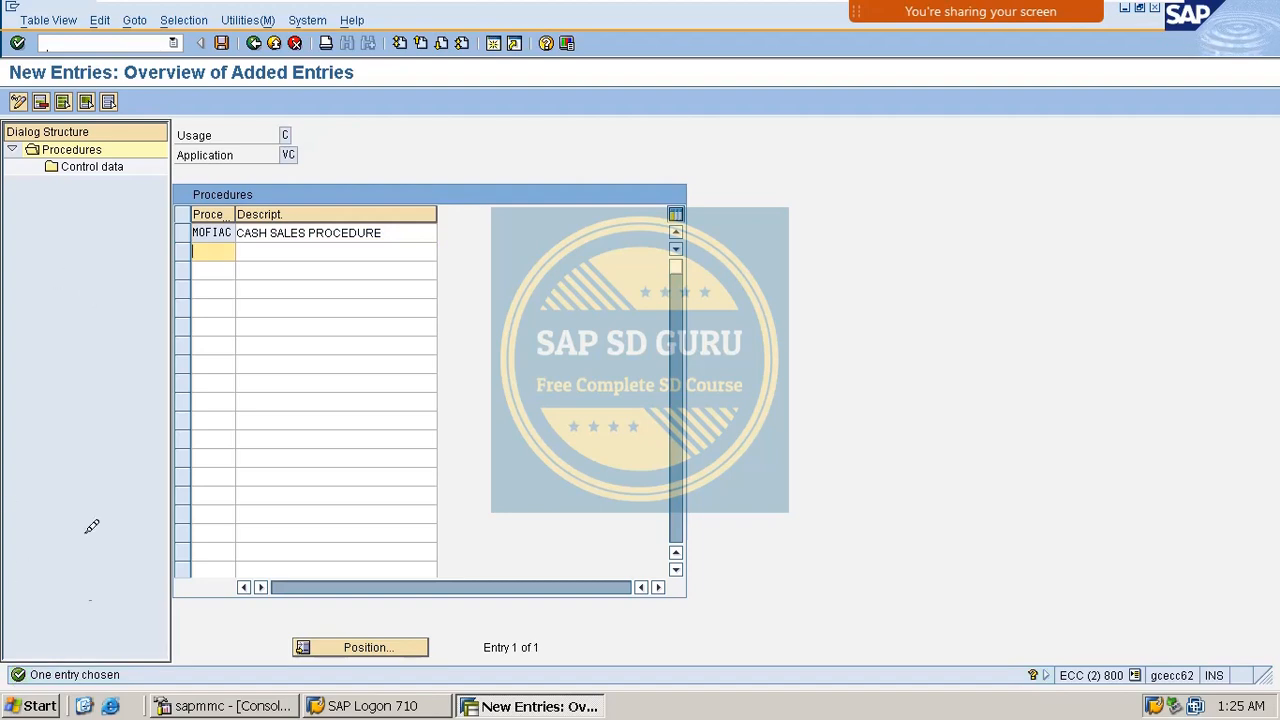
{"action": "left_click", "coordinate": [183, 232]}
Add step 10 with condition type MASH to the MOFIAC procedure's control data.
{"action": "double_click", "coordinate": [62, 163]}
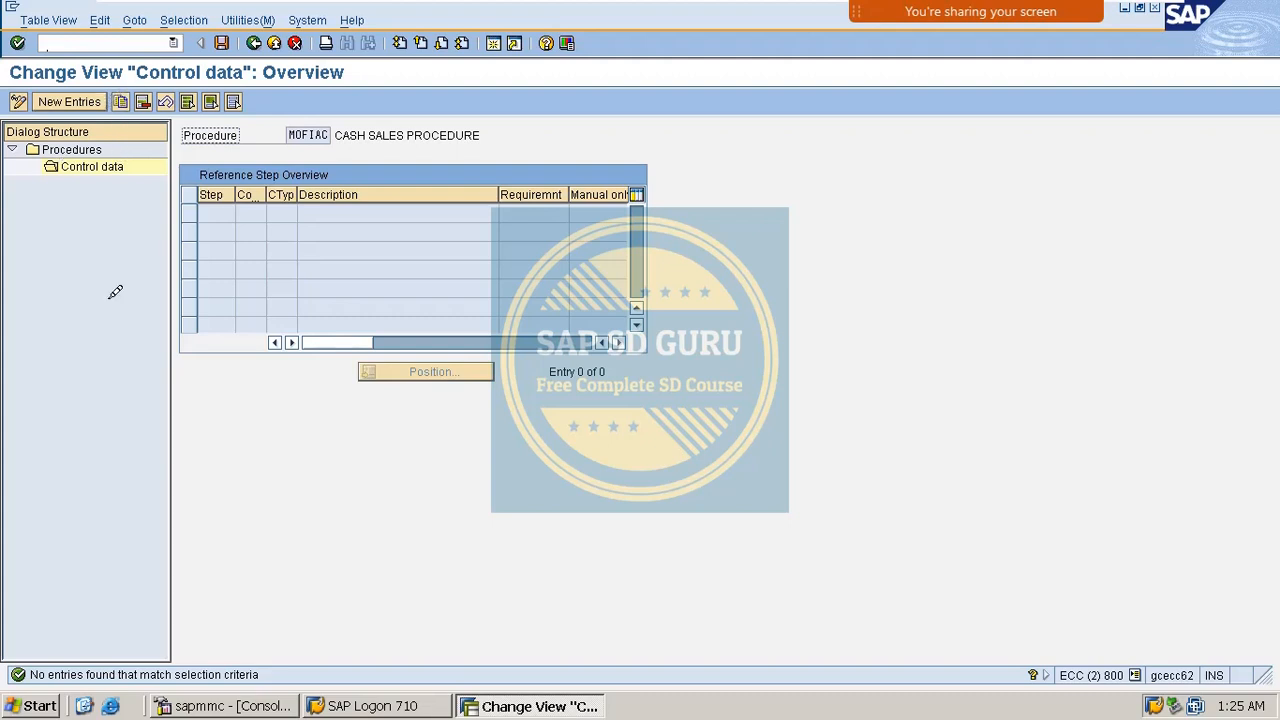
{"action": "left_click", "coordinate": [82, 101]}
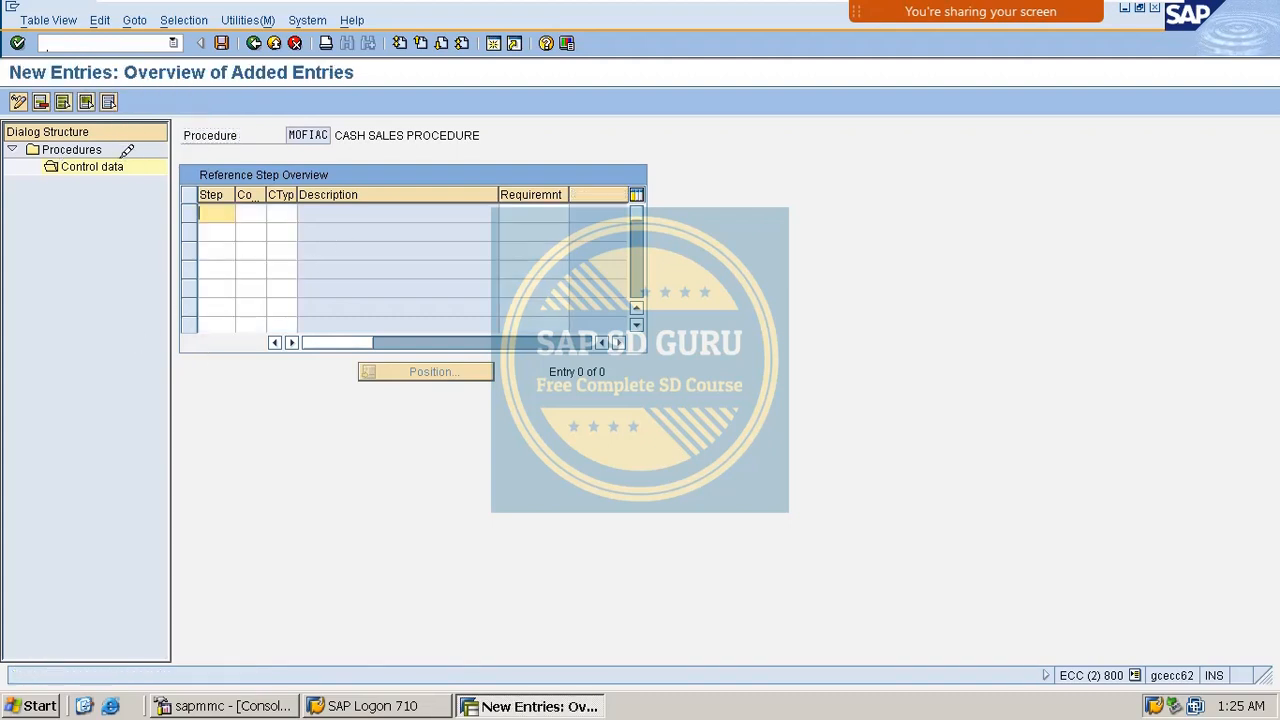
{"action": "type", "text": "10"}
{"action": "key", "text": "Tab"}
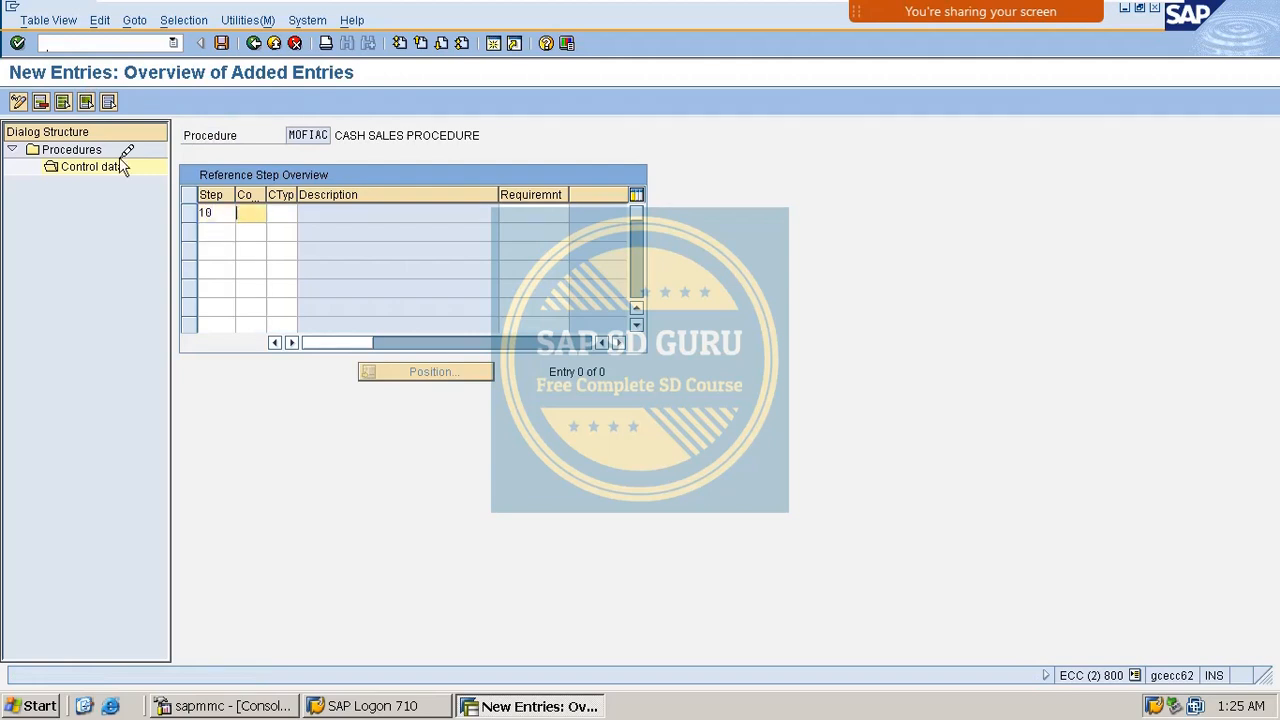
{"action": "key", "text": "Tab"}
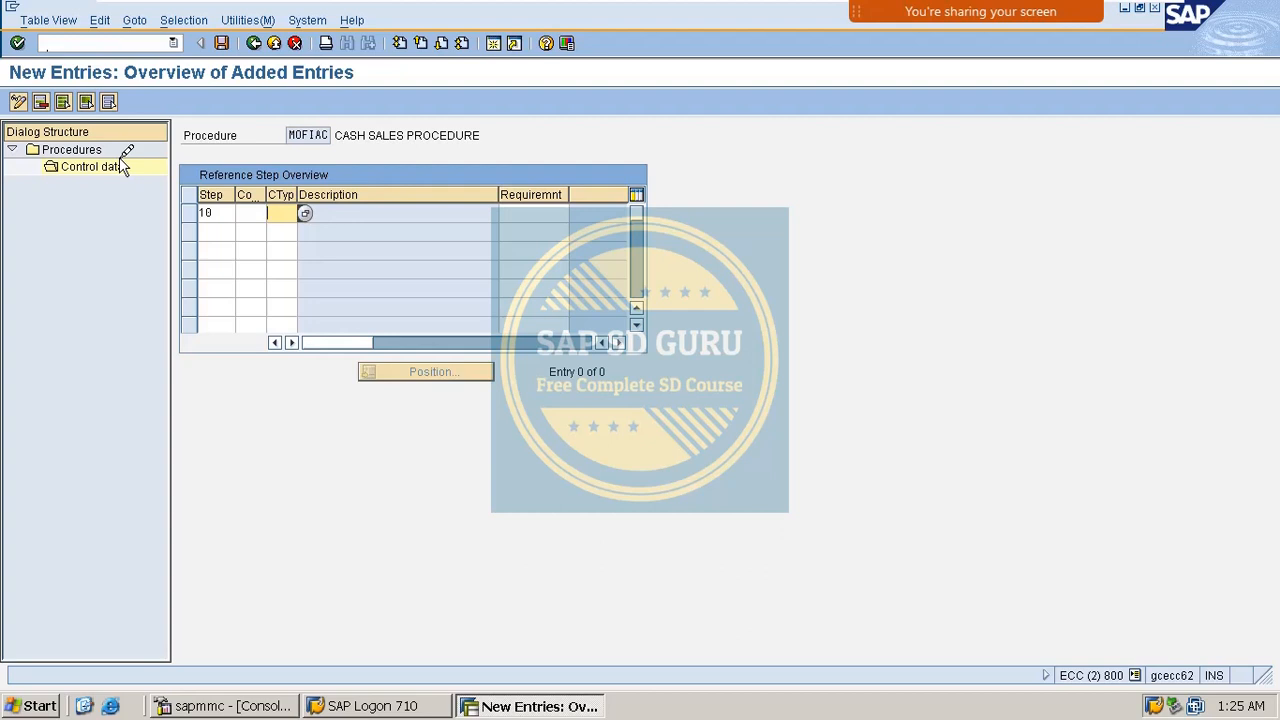
{"action": "type", "text": "MO"}
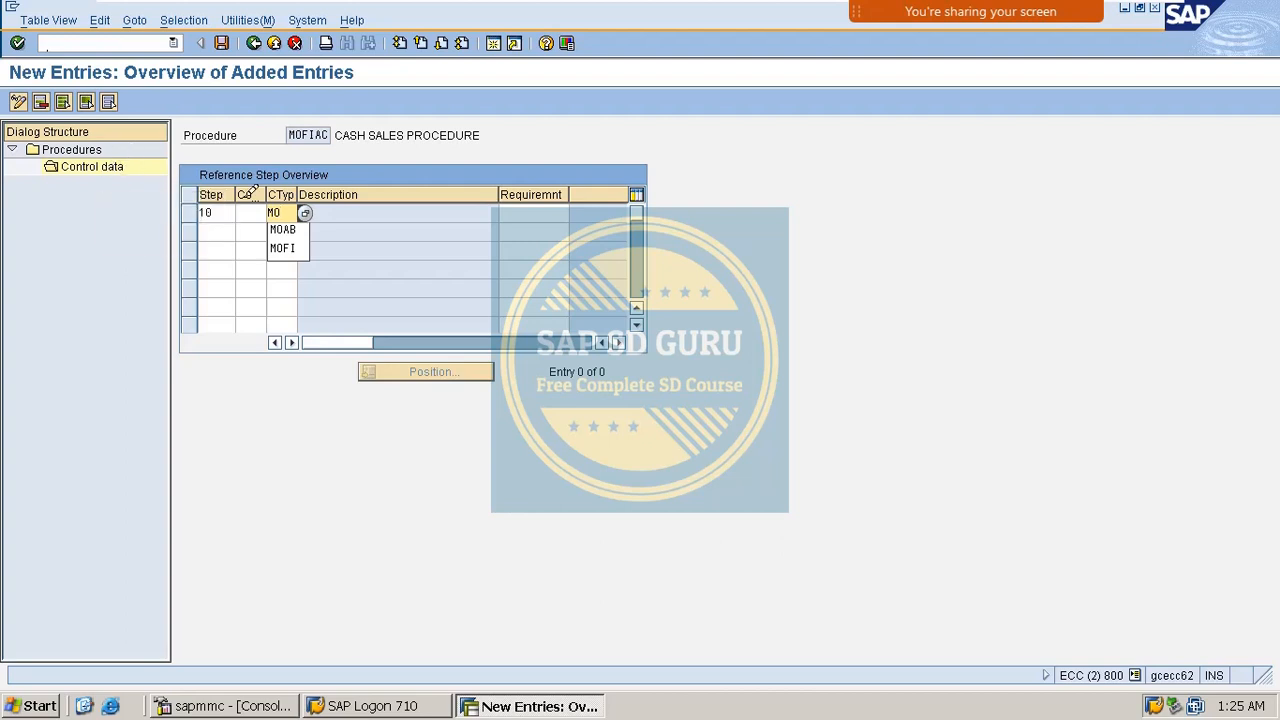
{"action": "left_click", "coordinate": [305, 212]}
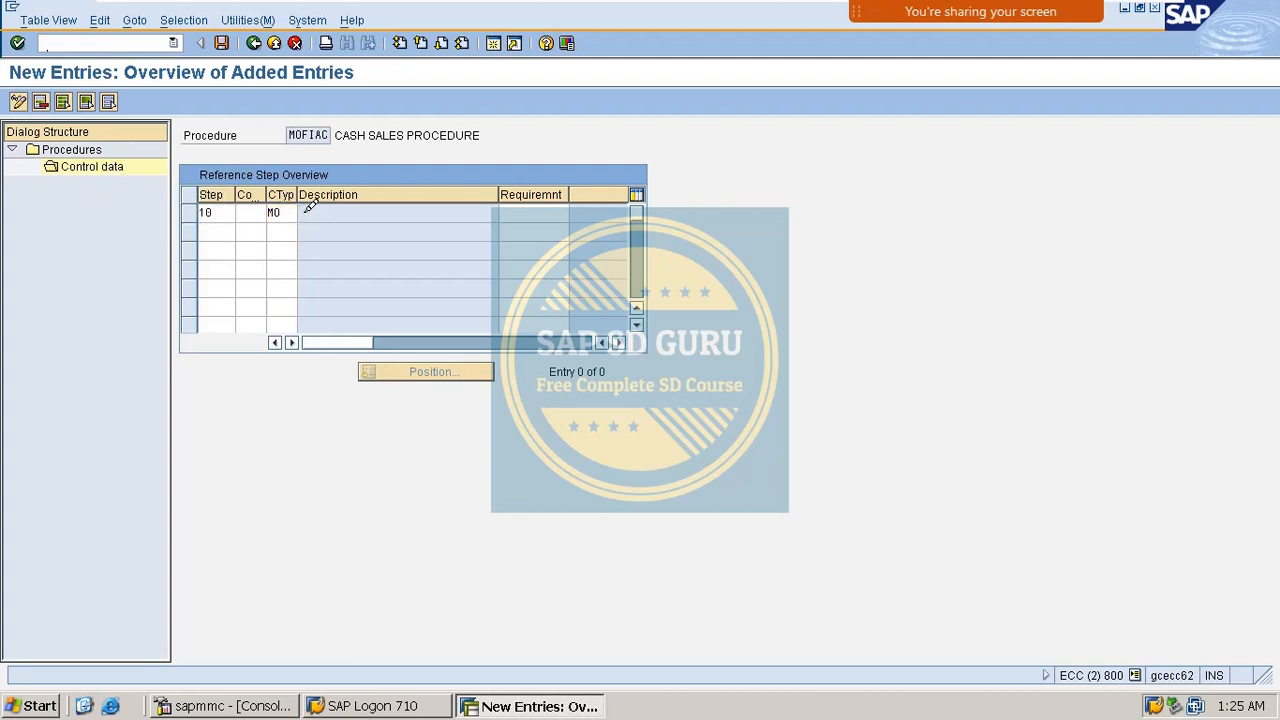
{"action": "double_click", "coordinate": [300, 119]}
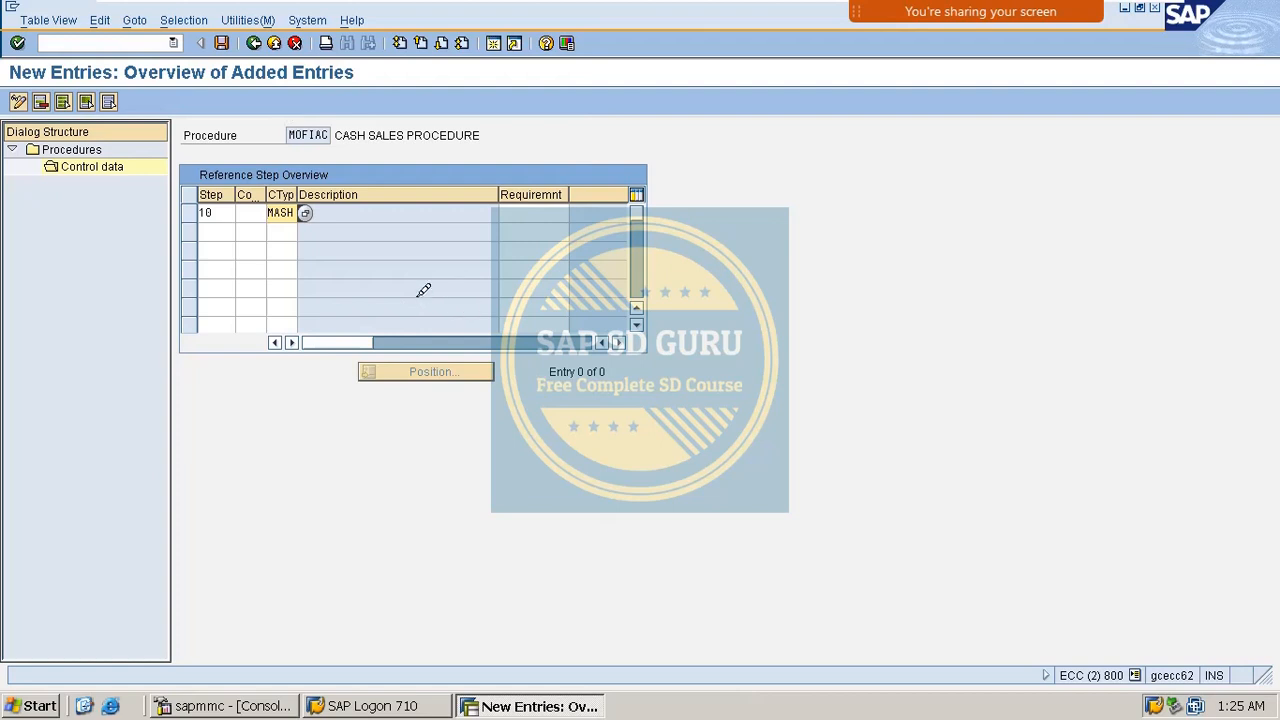
{"action": "key", "text": "Return"}
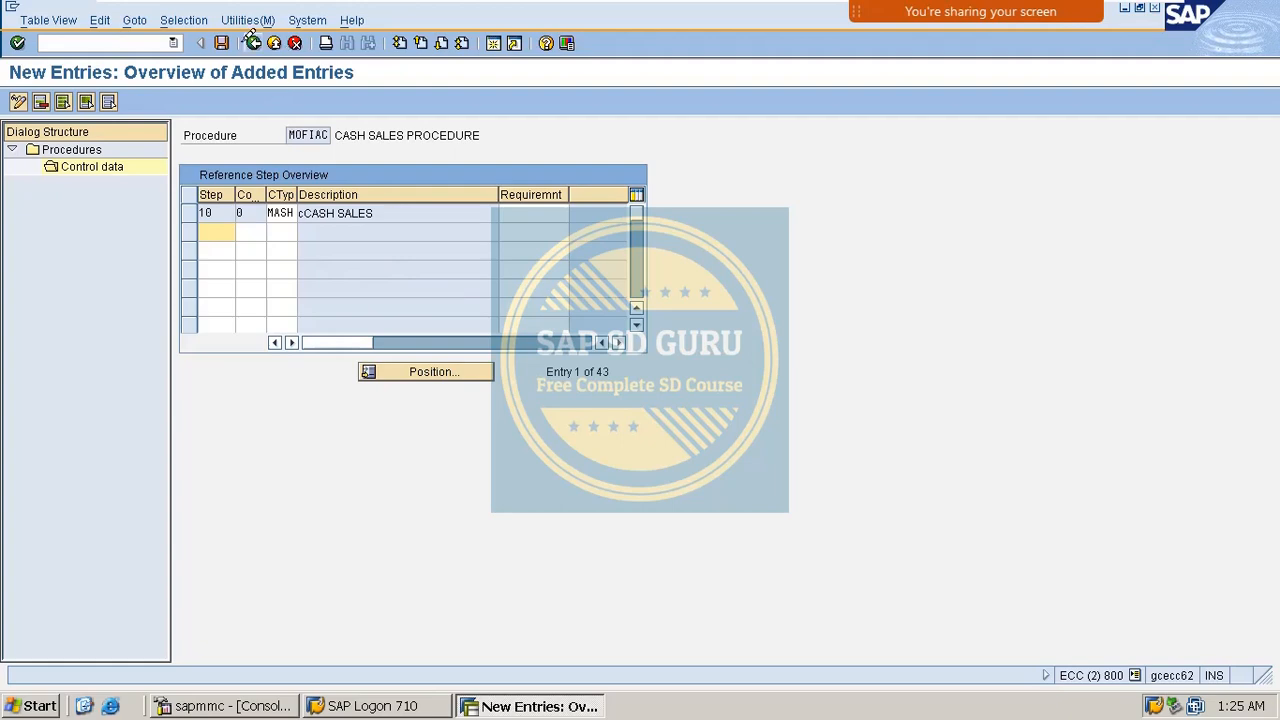
Save the MOFIAC control data and go back to the procedures overview.
{"action": "left_click", "coordinate": [223, 42]}
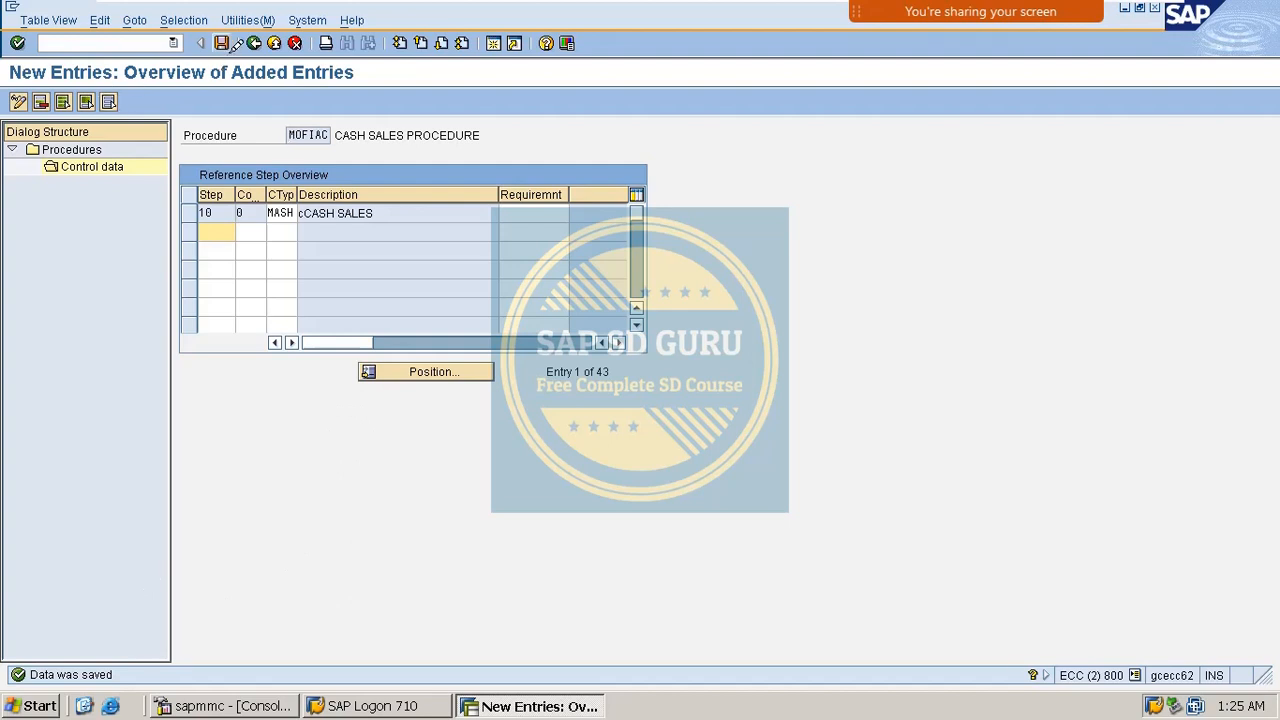
{"action": "left_click", "coordinate": [223, 42]}
{"action": "left_click", "coordinate": [254, 42]}
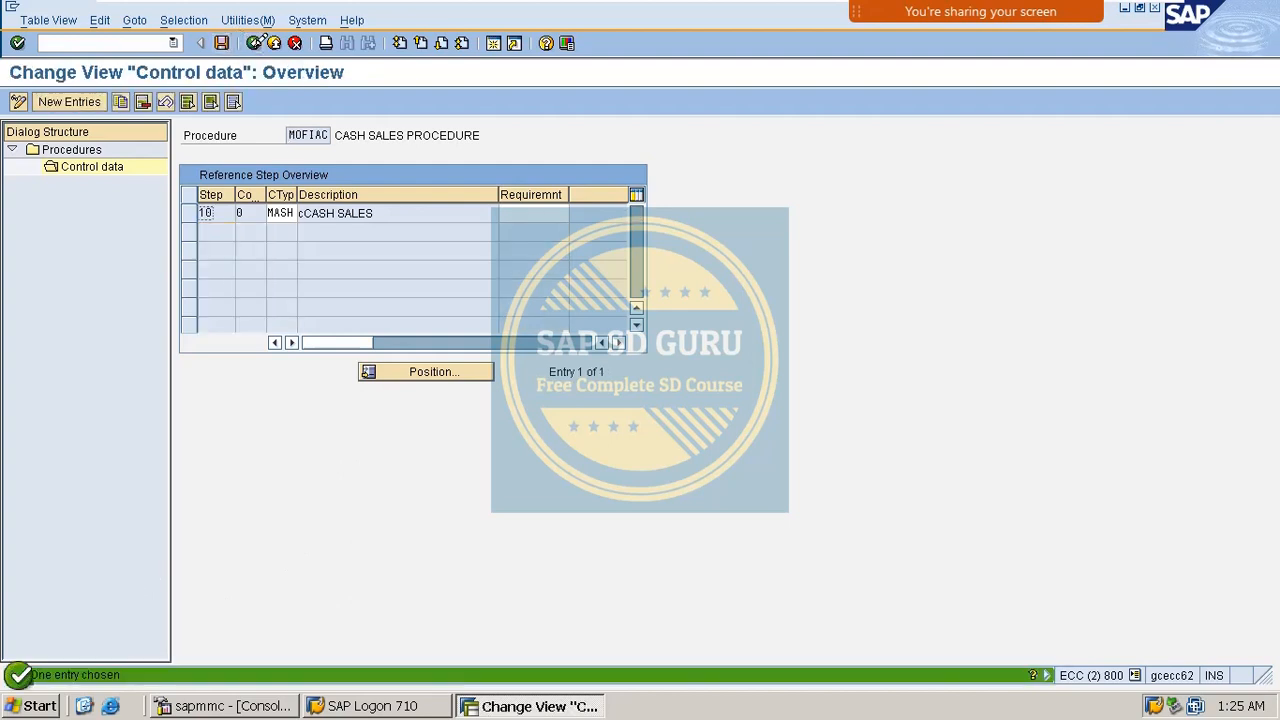
{"action": "left_click", "coordinate": [255, 42]}
{"action": "left_click", "coordinate": [255, 42]}
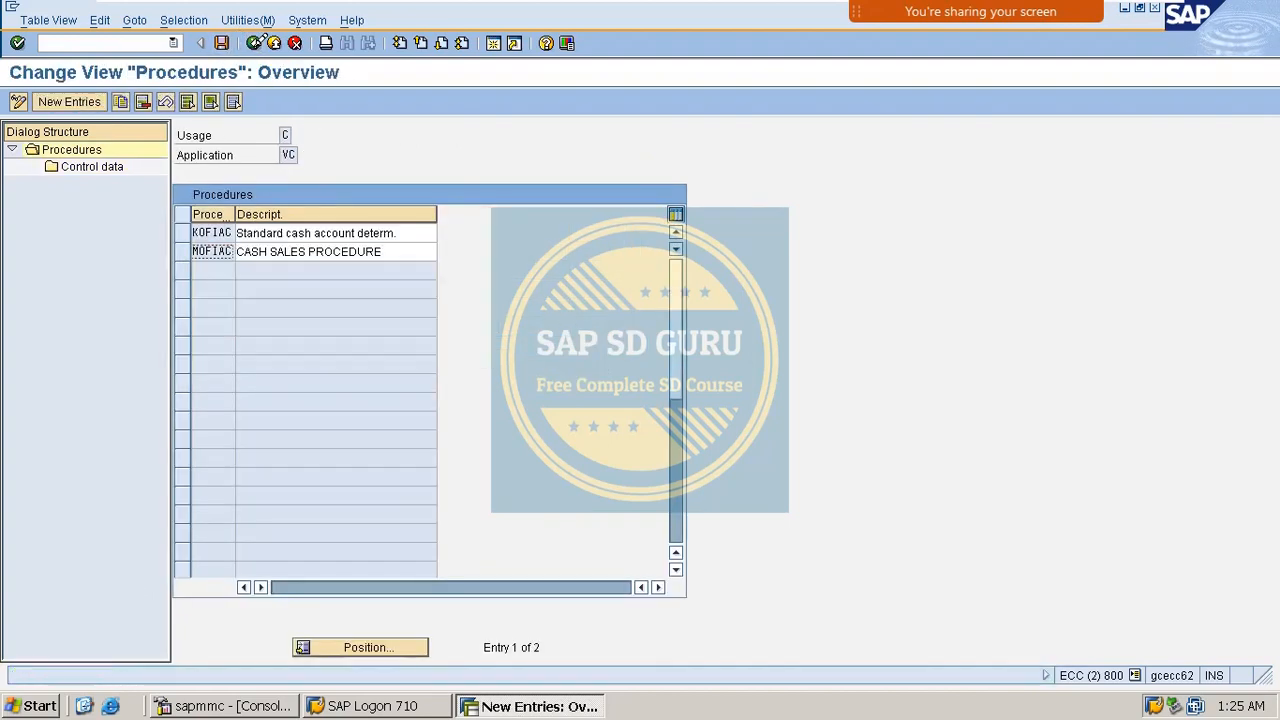
Go back to the IMG tree and run Assign Account Determination Procedure for billing types.
{"action": "left_click", "coordinate": [255, 42]}
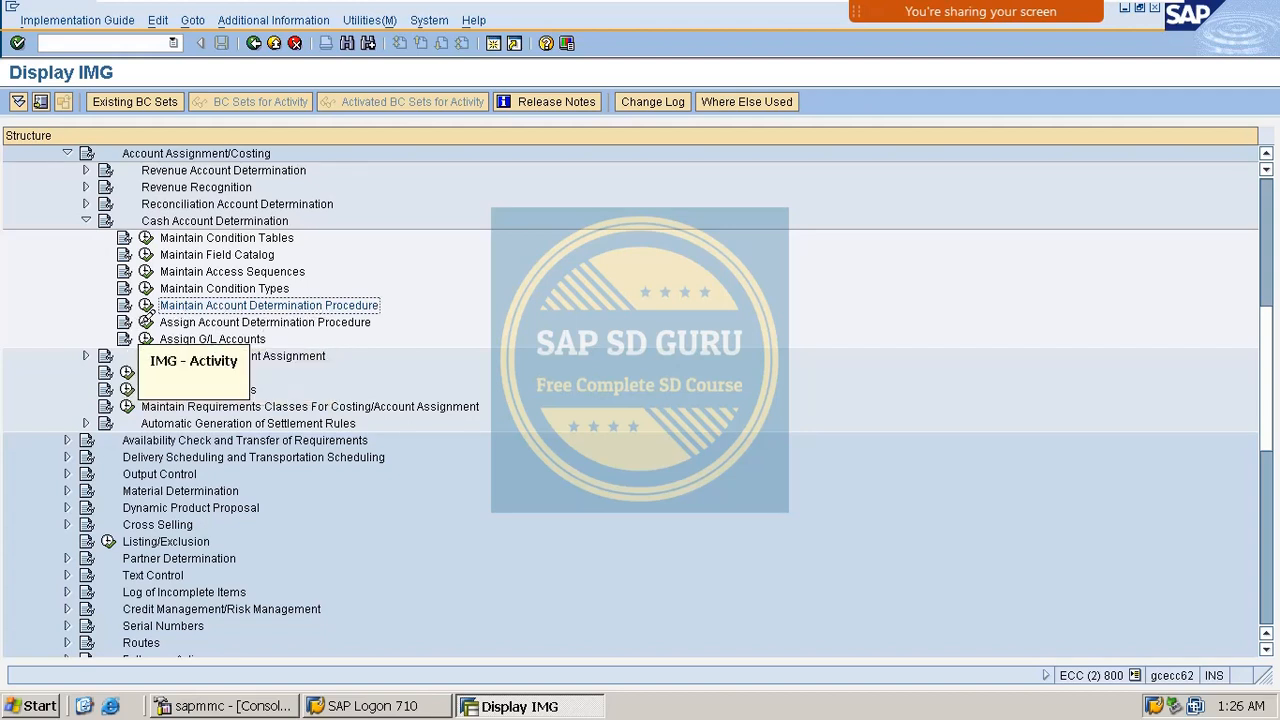
{"action": "left_click", "coordinate": [147, 323]}
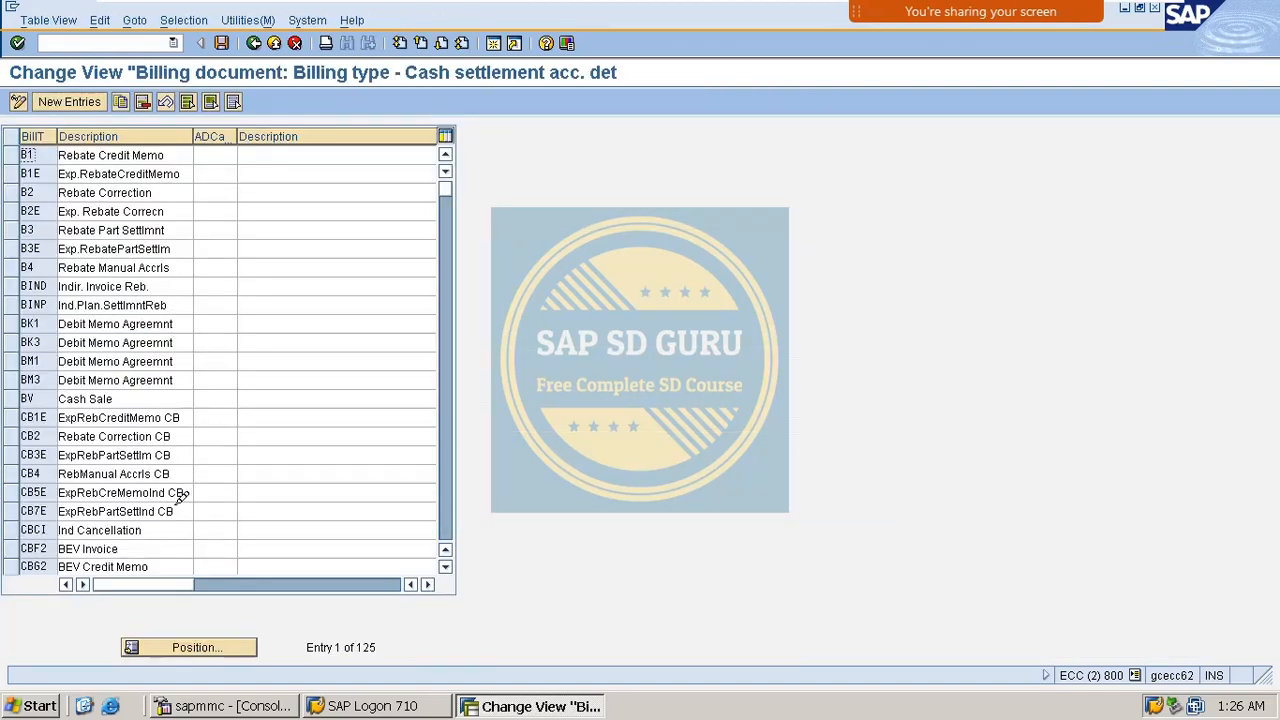
Position the billing type table on BV Cash Sale.
{"action": "left_click", "coordinate": [180, 646]}
{"action": "type", "text": "CASH"}
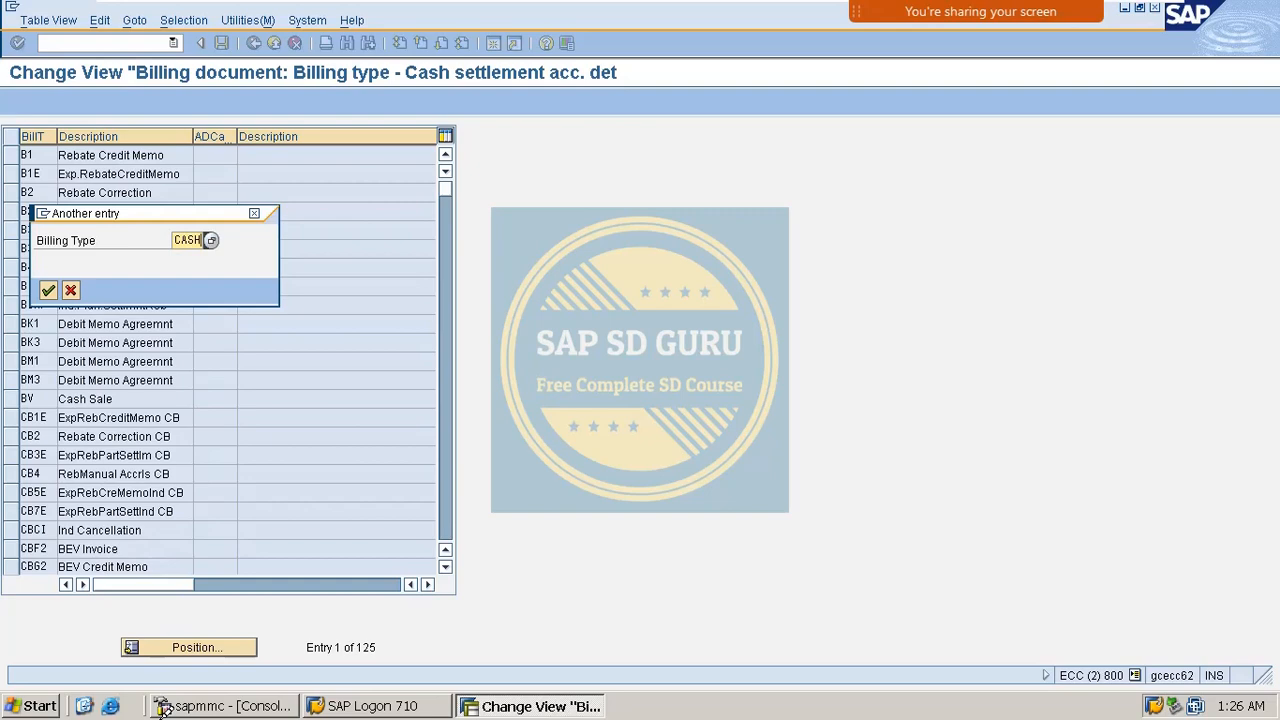
{"action": "key", "text": "BackSpace"}
{"action": "key", "text": "BackSpace"}
{"action": "key", "text": "BackSpace"}
{"action": "key", "text": "BackSpace"}
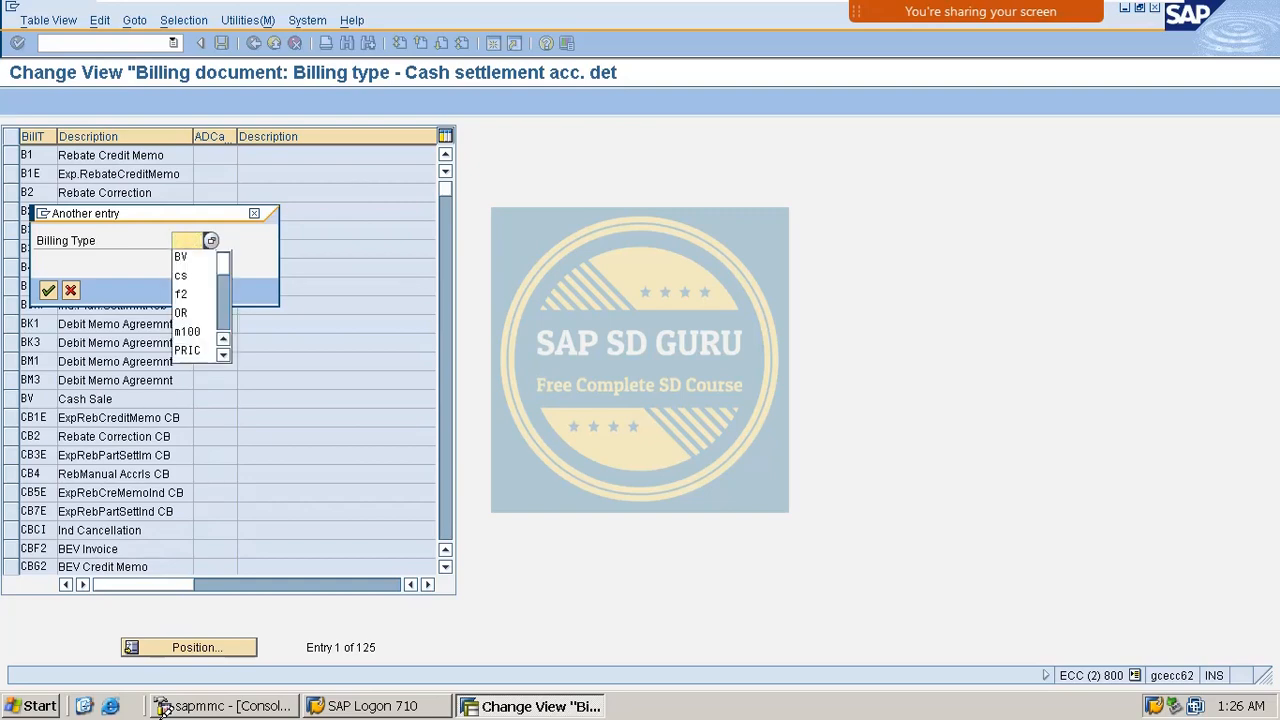
{"action": "type", "text": "BV"}
{"action": "key", "text": "Return"}
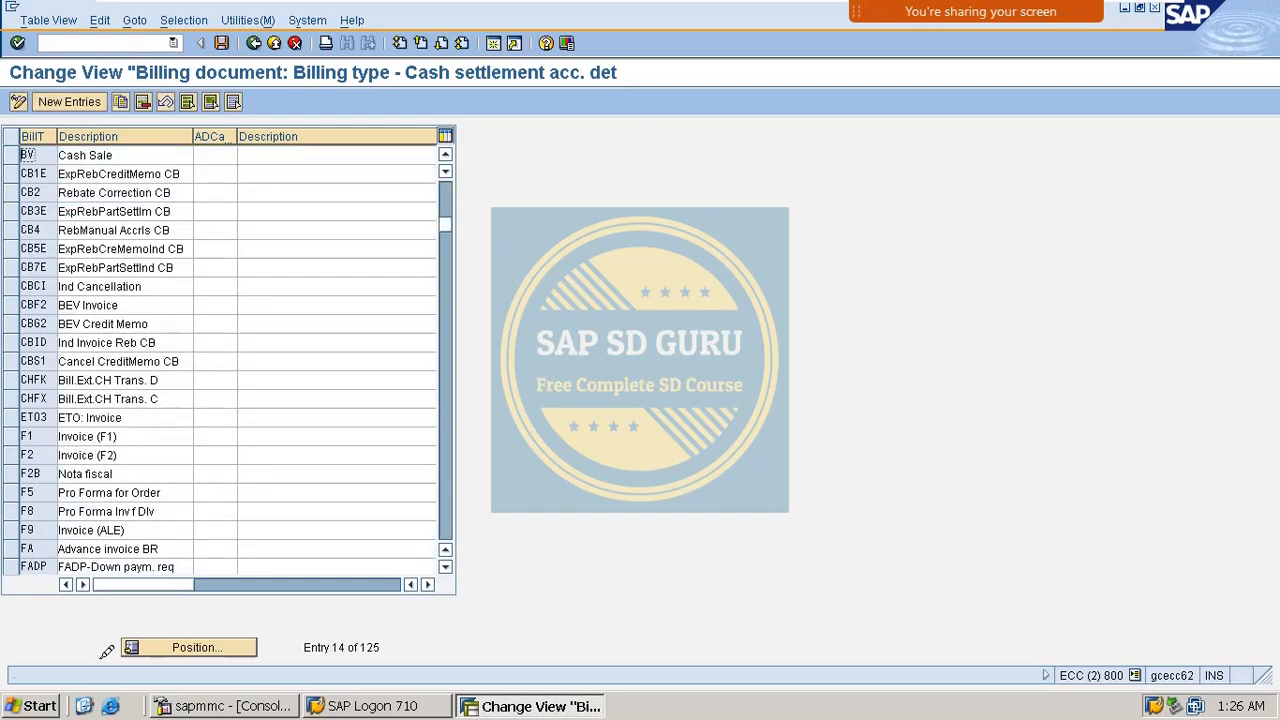
{"action": "scroll", "coordinate": [246, 394], "scroll_direction": "up", "scroll_amount": 4}
{"action": "scroll", "coordinate": [240, 346], "scroll_direction": "down", "scroll_amount": 3}
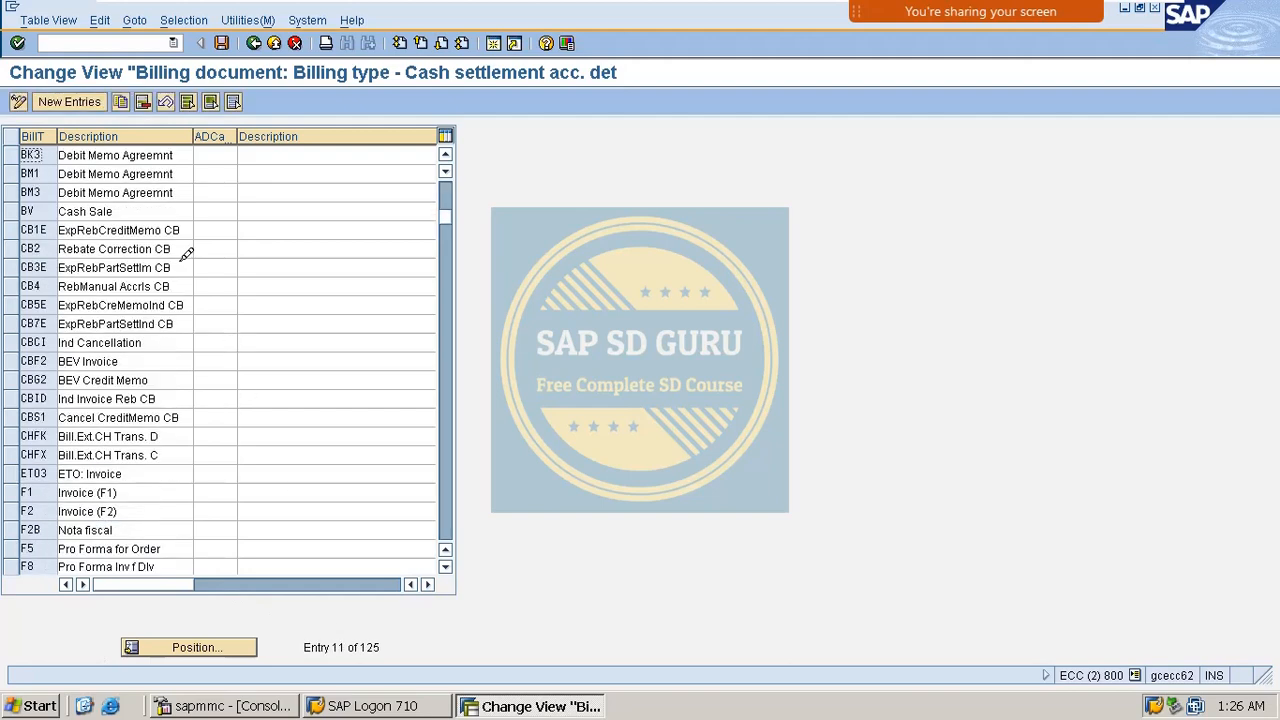
{"action": "left_click", "coordinate": [188, 643]}
{"action": "type", "text": "B"}
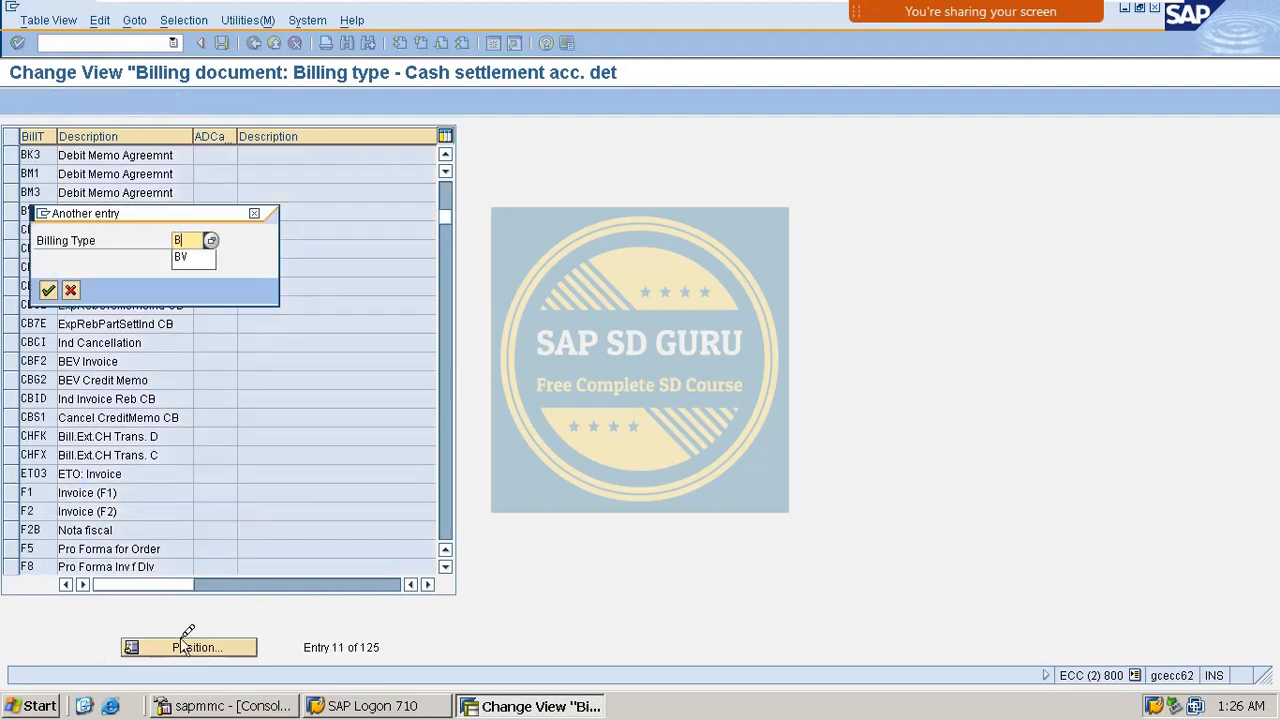
{"action": "type", "text": "V"}
{"action": "key", "text": "Return"}
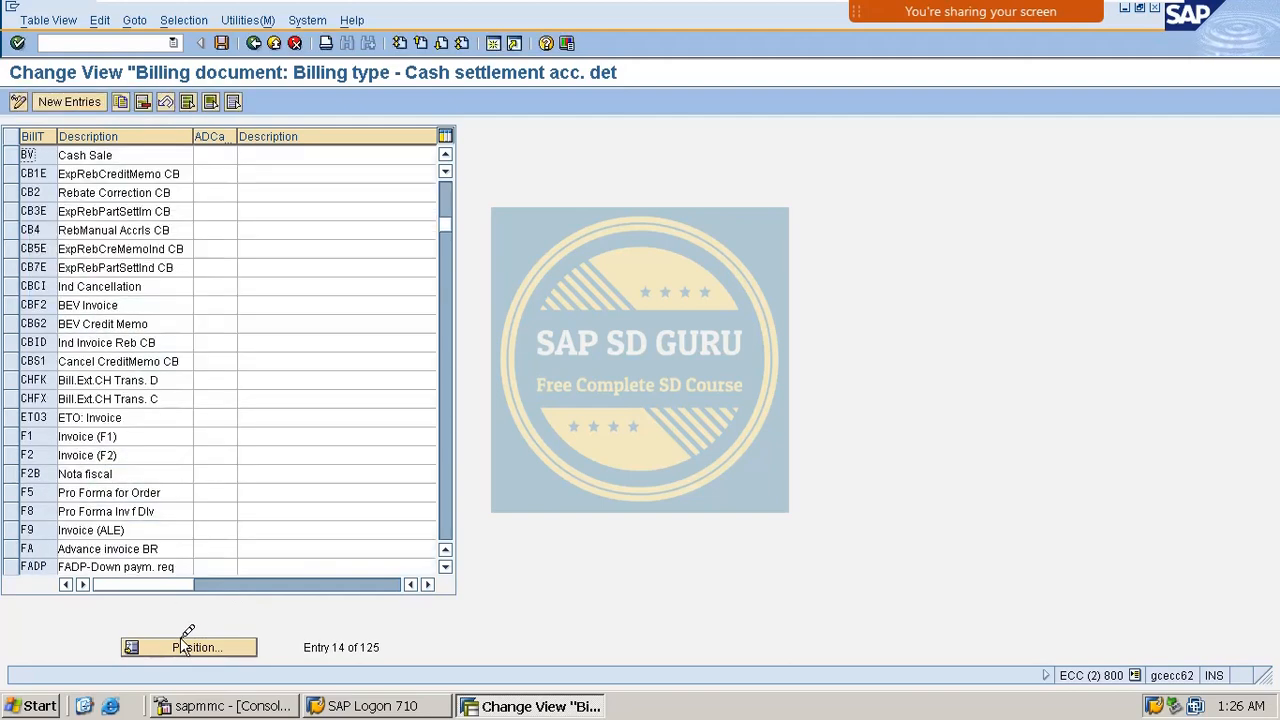
Enter MOFIAC as the cash settlement procedure for billing type BV.
{"action": "left_click", "coordinate": [234, 155]}
{"action": "type", "text": "MO"}
{"action": "left_click", "coordinate": [245, 155]}
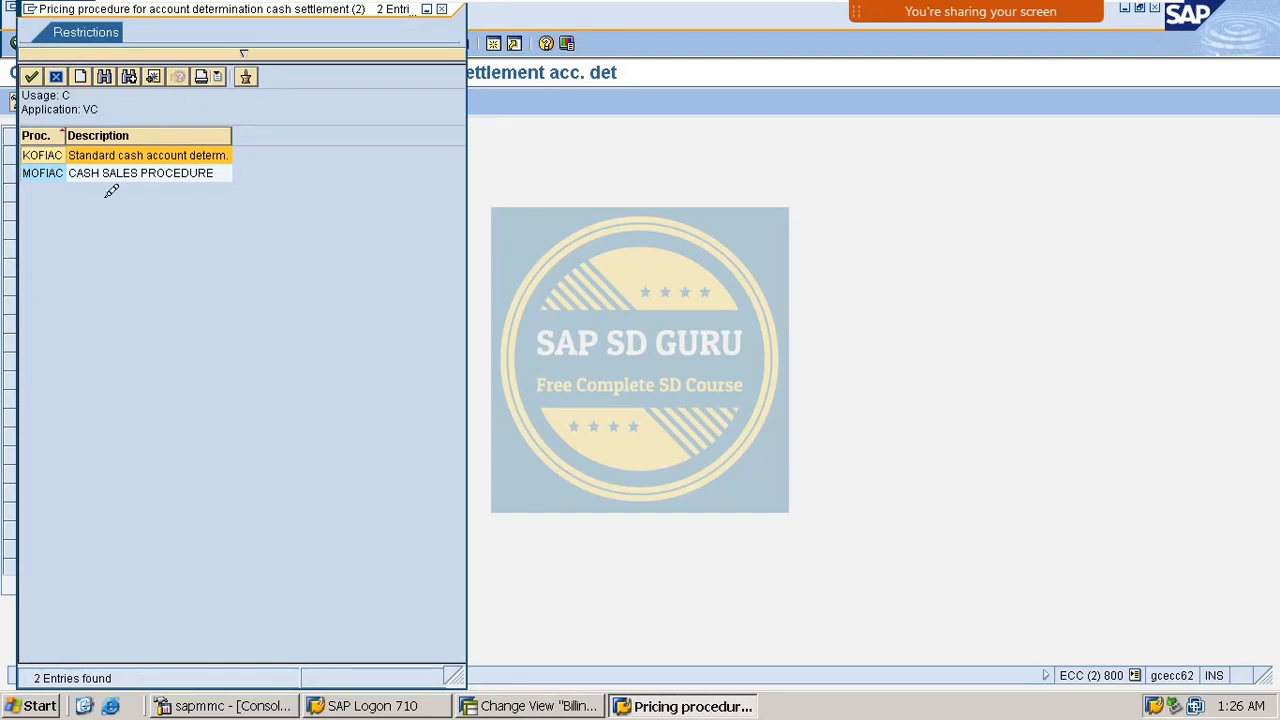
{"action": "left_click", "coordinate": [52, 172]}
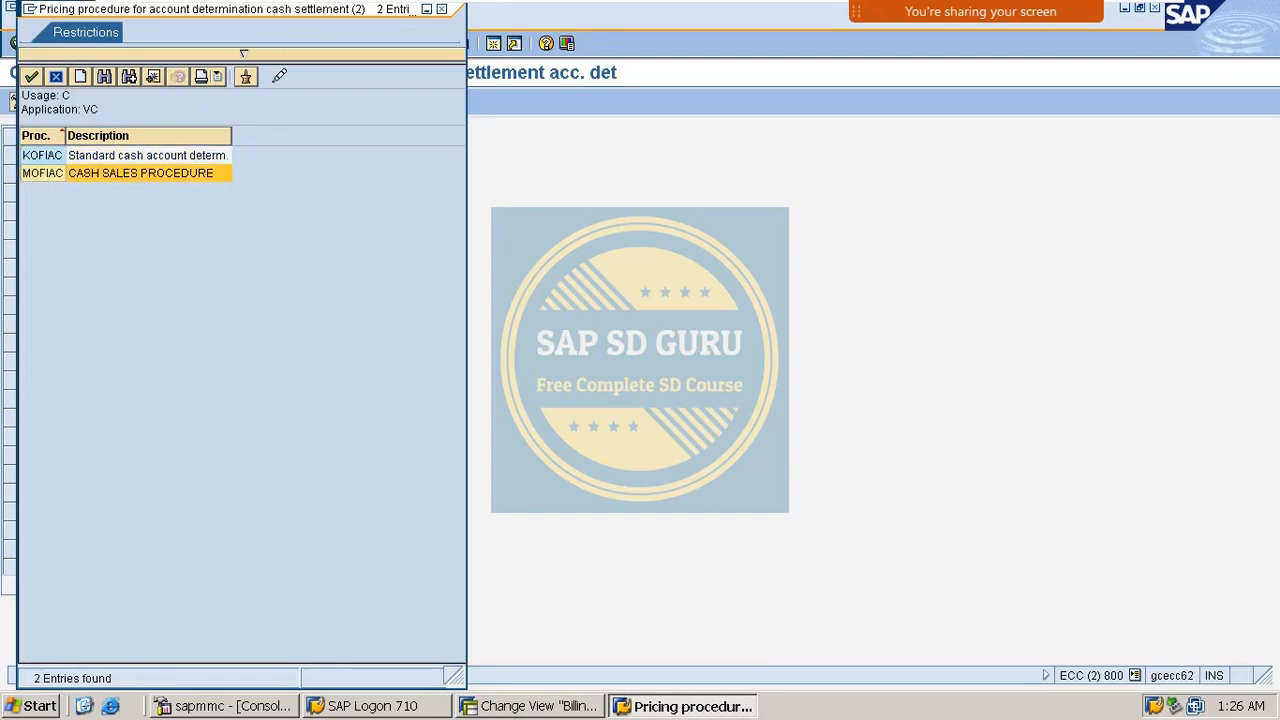
{"action": "double_click", "coordinate": [60, 172]}
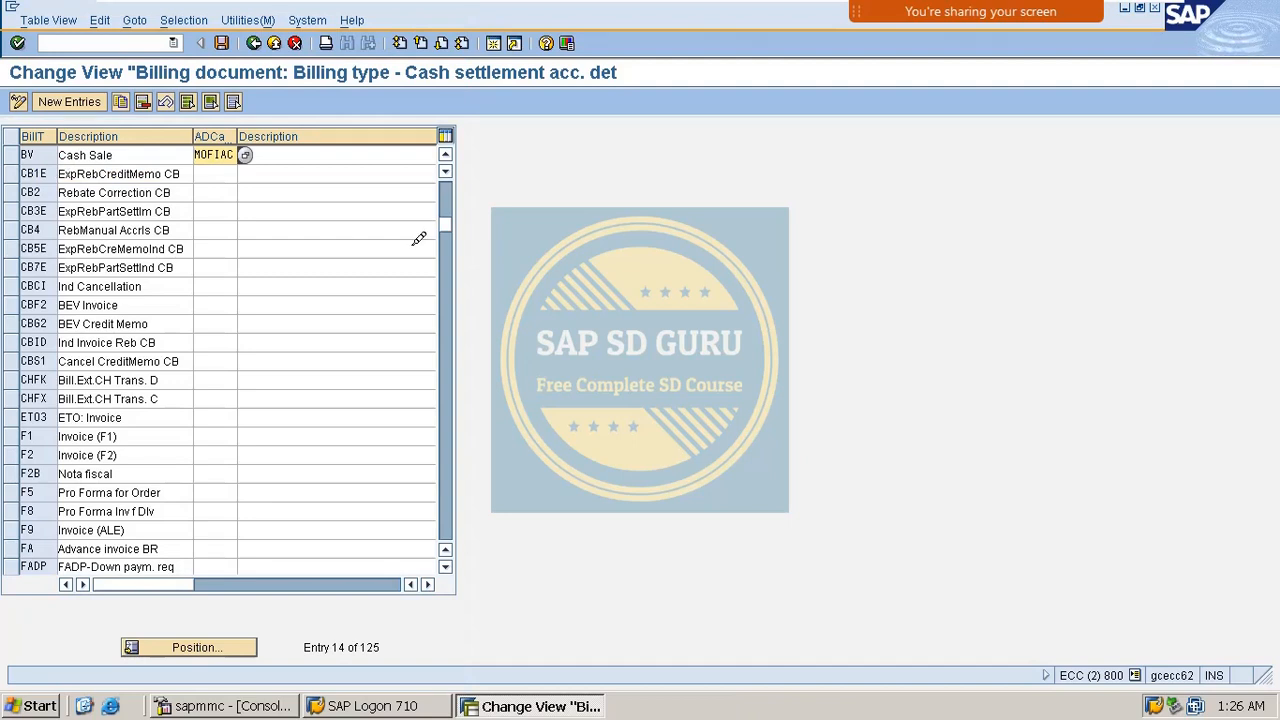
{"action": "key", "text": "Return"}
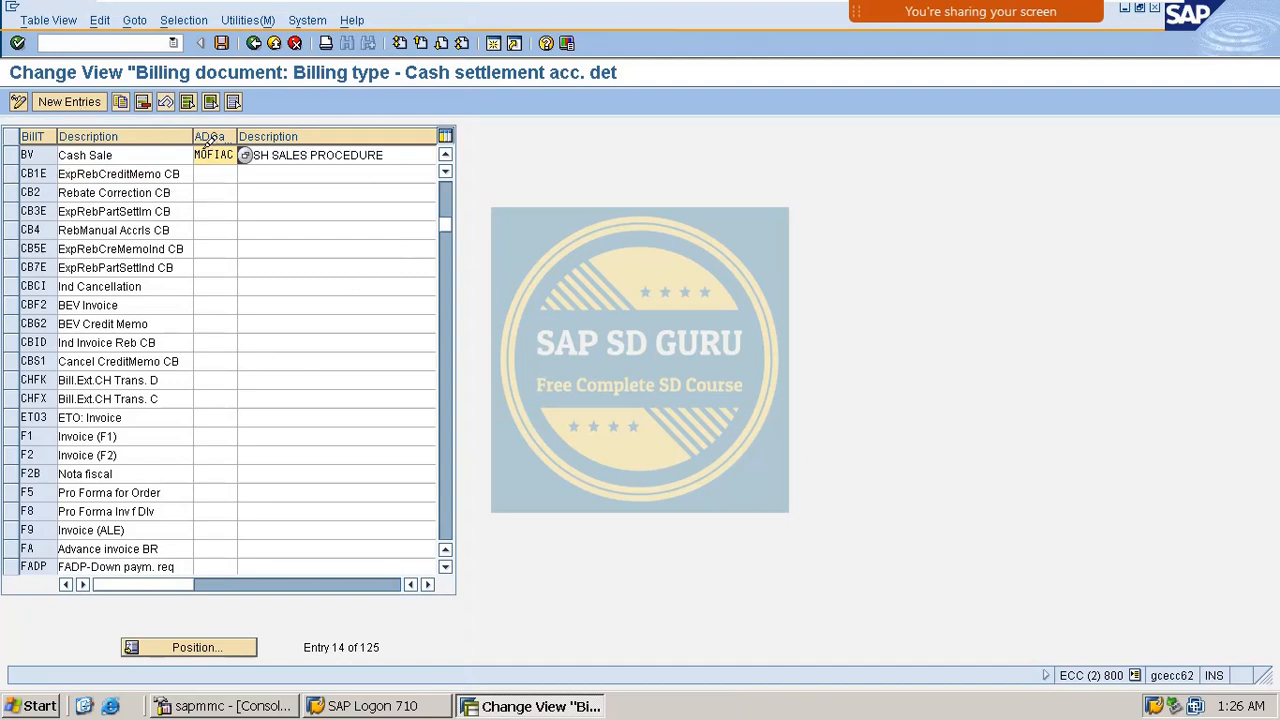
Save the assignment under customizing request ECCK900002 and return to the IMG tree.
{"action": "left_click", "coordinate": [221, 43]}
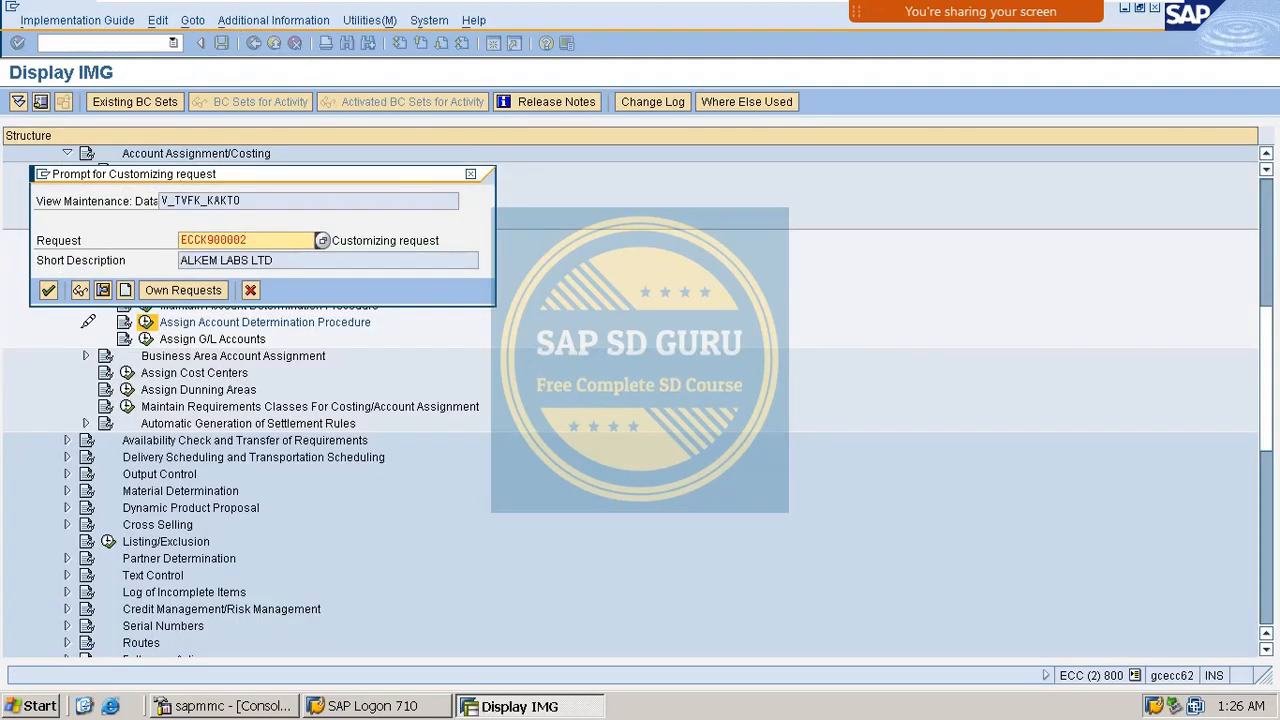
{"action": "left_click", "coordinate": [46, 290]}
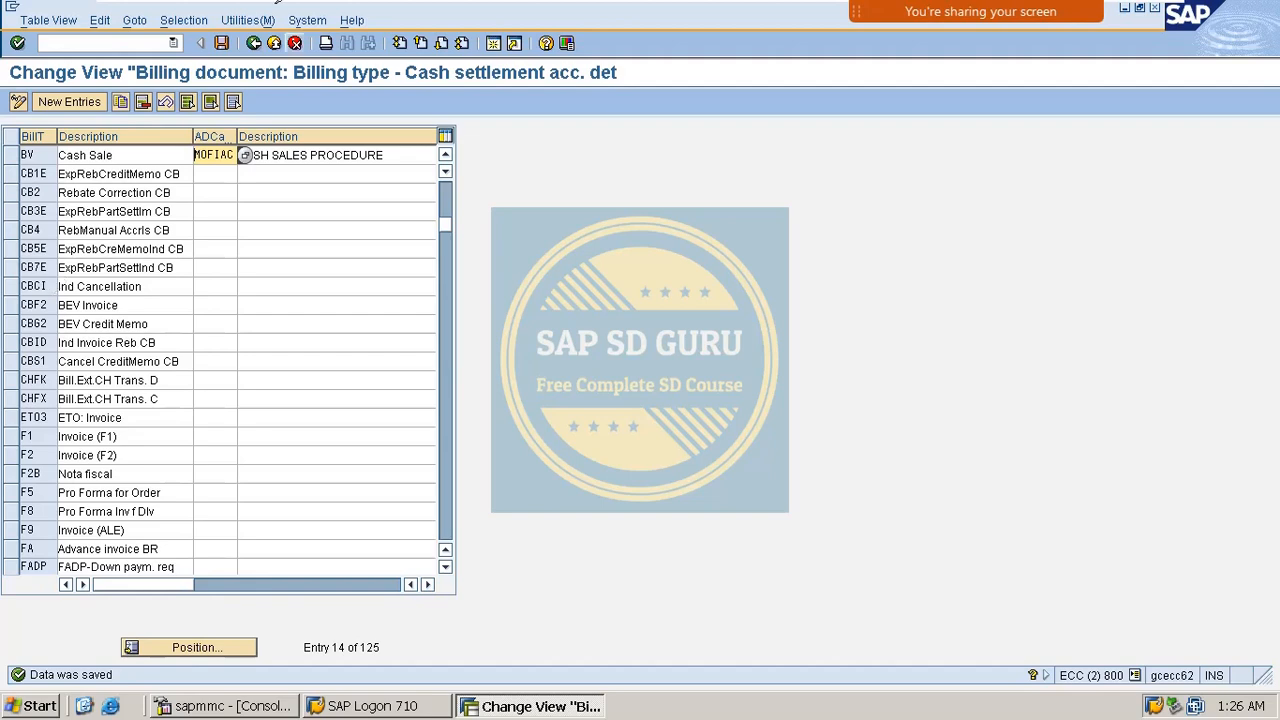
{"action": "left_click", "coordinate": [256, 43]}
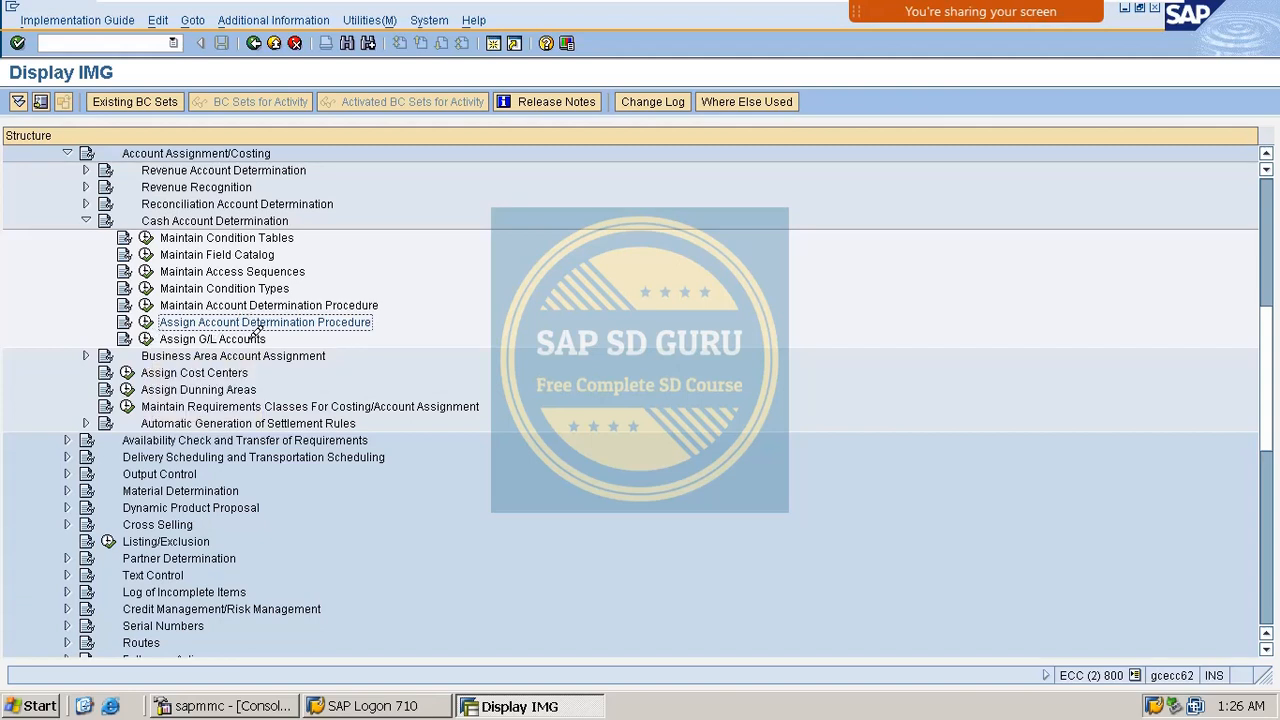
Run Assign G/L Accounts and choose table 507 Sales org.
{"action": "left_click", "coordinate": [145, 338]}
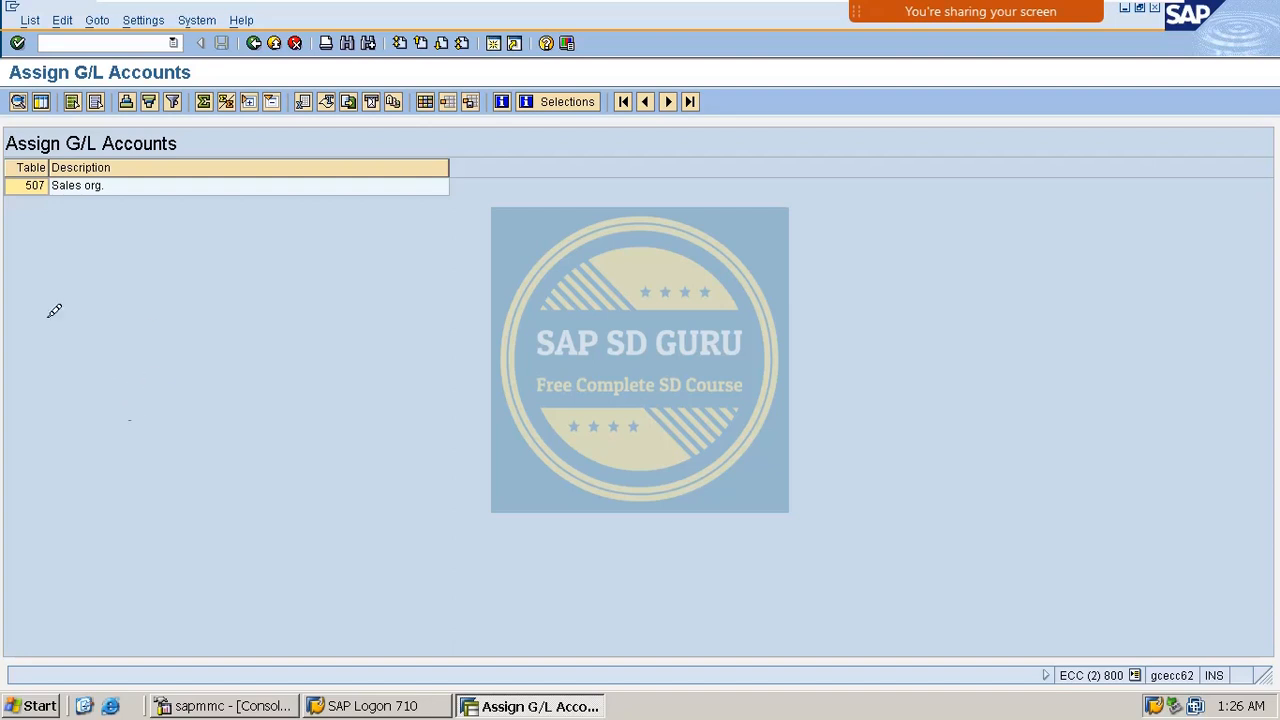
{"action": "left_click", "coordinate": [48, 180]}
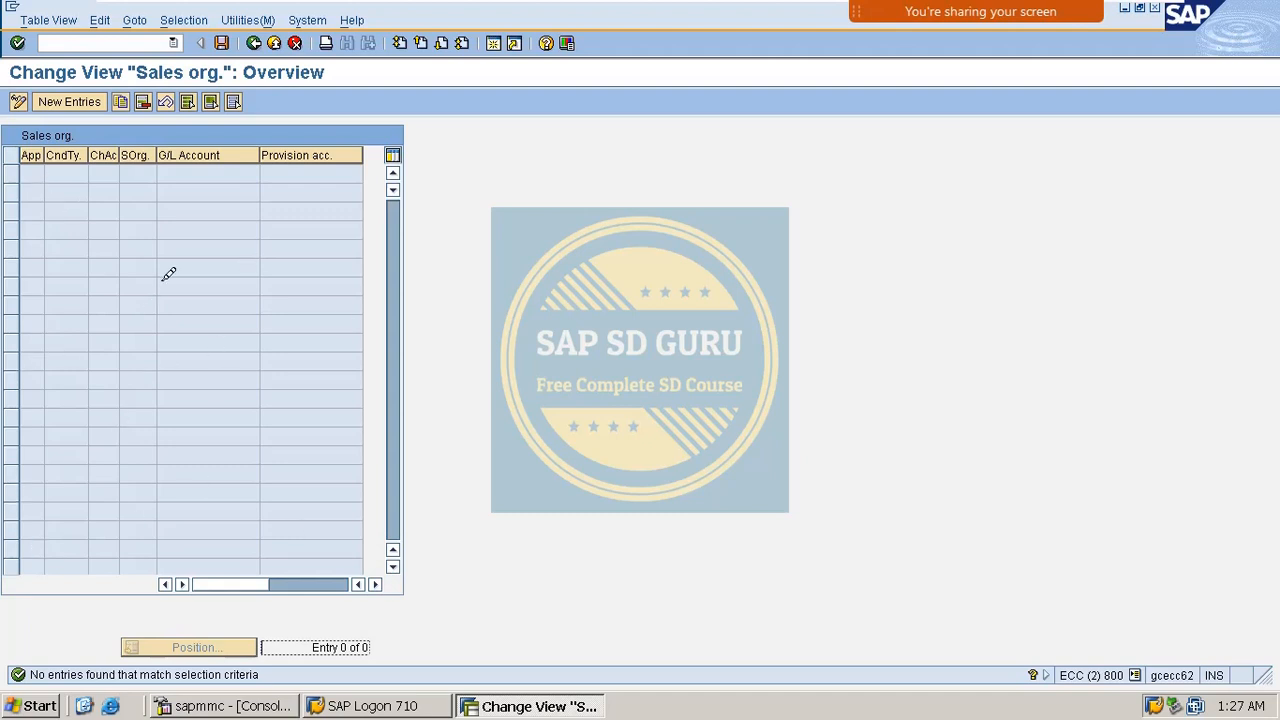
Create a new G/L account entry with application VC Cash Settlement.
{"action": "left_click", "coordinate": [66, 101]}
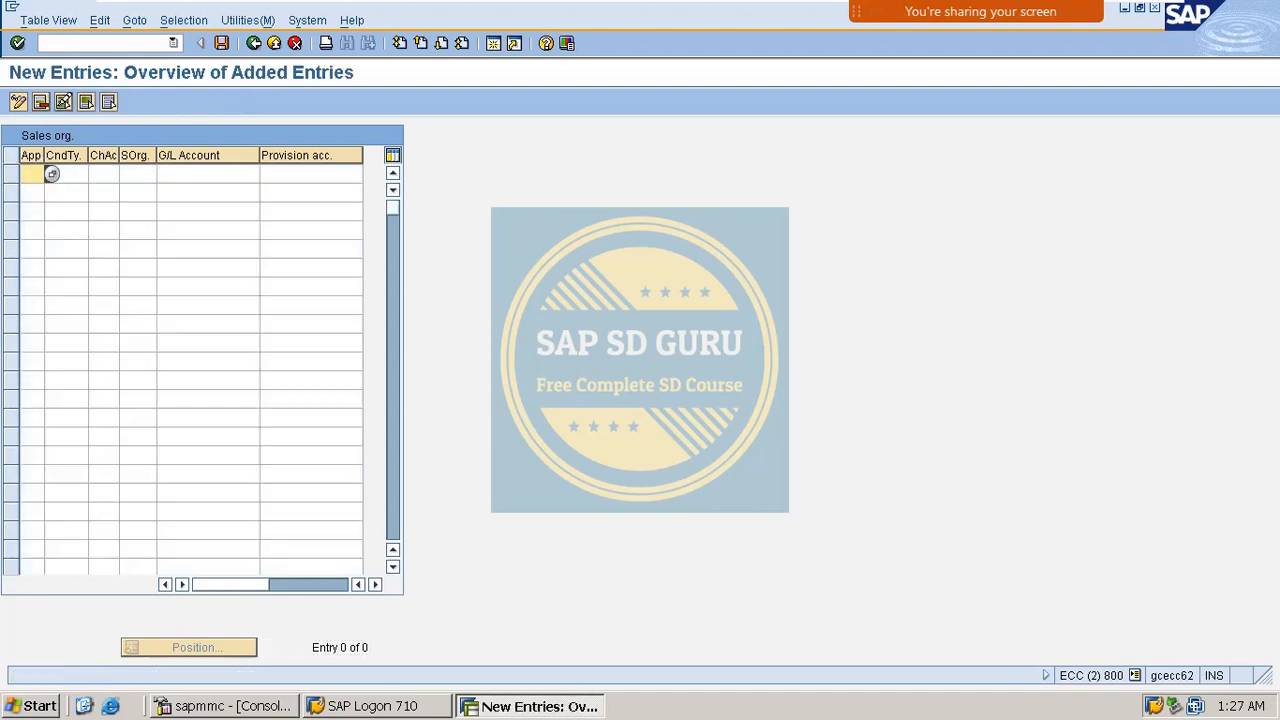
{"action": "left_click", "coordinate": [52, 173]}
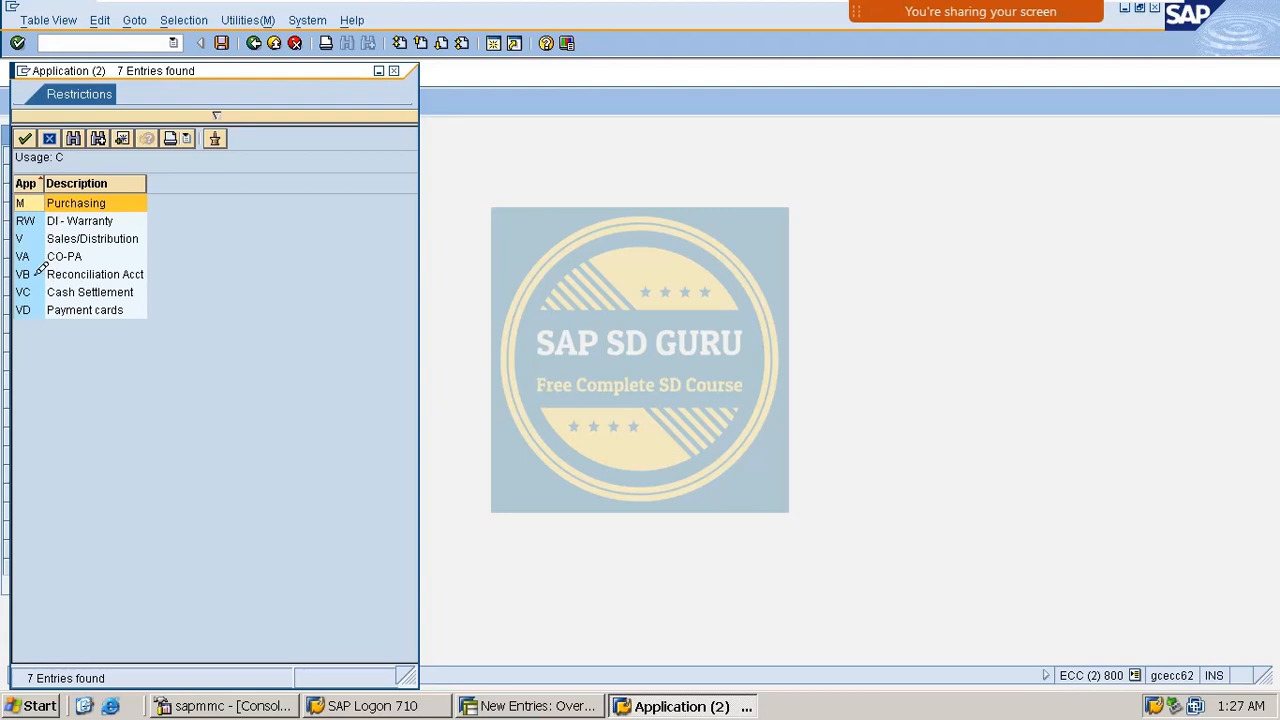
{"action": "left_click", "coordinate": [38, 271]}
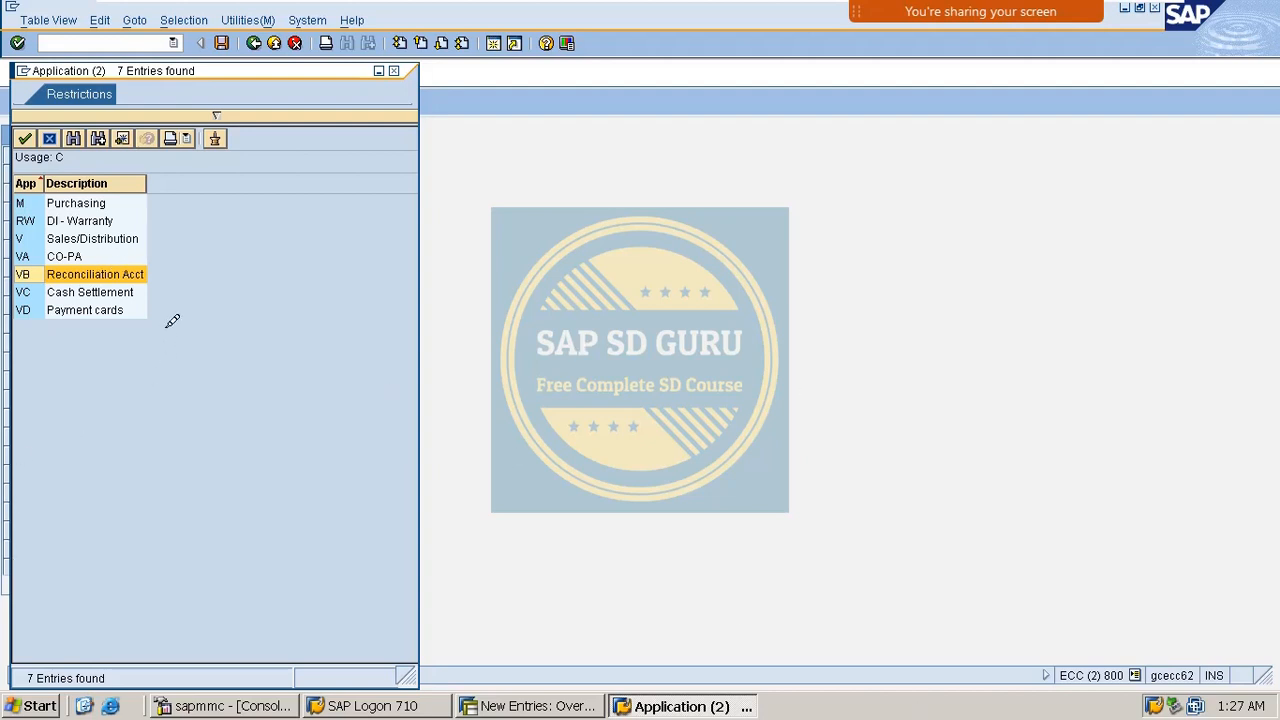
{"action": "left_click", "coordinate": [91, 289]}
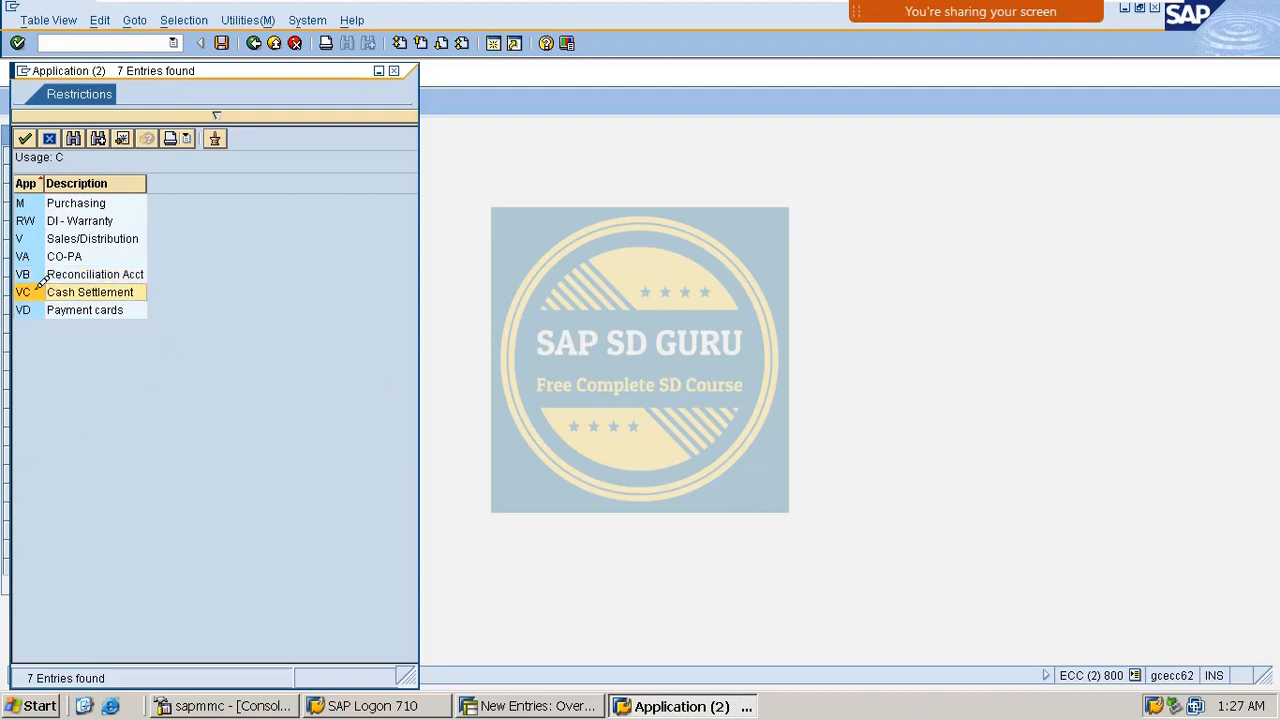
{"action": "double_click", "coordinate": [40, 290]}
{"action": "left_click", "coordinate": [86, 170]}
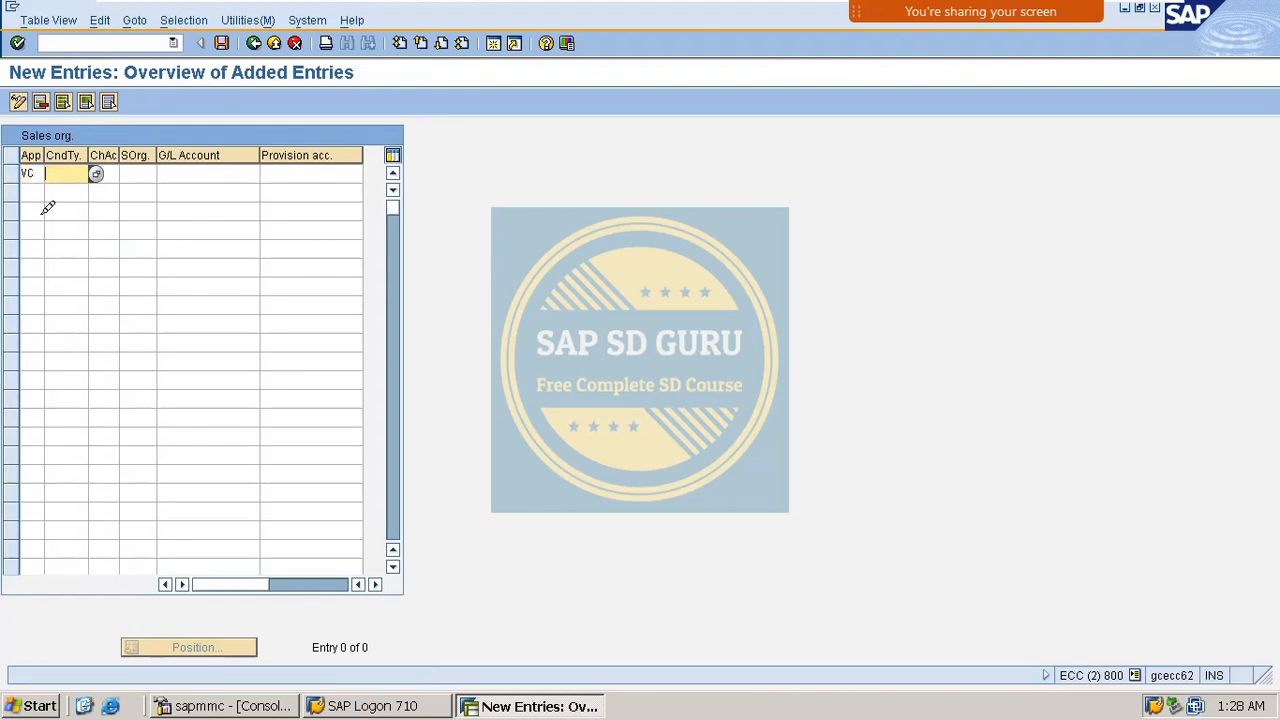
Enter condition type MASH, chart of accounts INT and sales org M100 in the new entry.
{"action": "type", "text": "MASH"}
{"action": "key", "text": "Tab"}
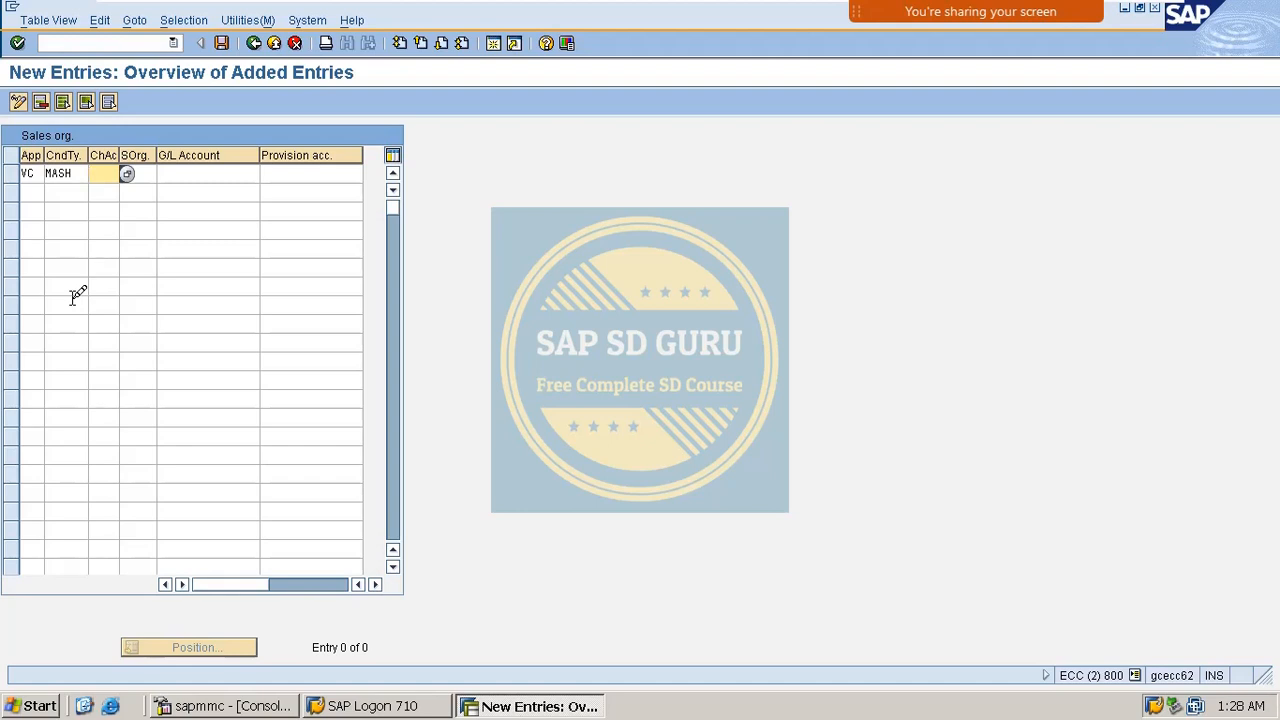
{"action": "type", "text": "INT"}
{"action": "key", "text": "Tab"}
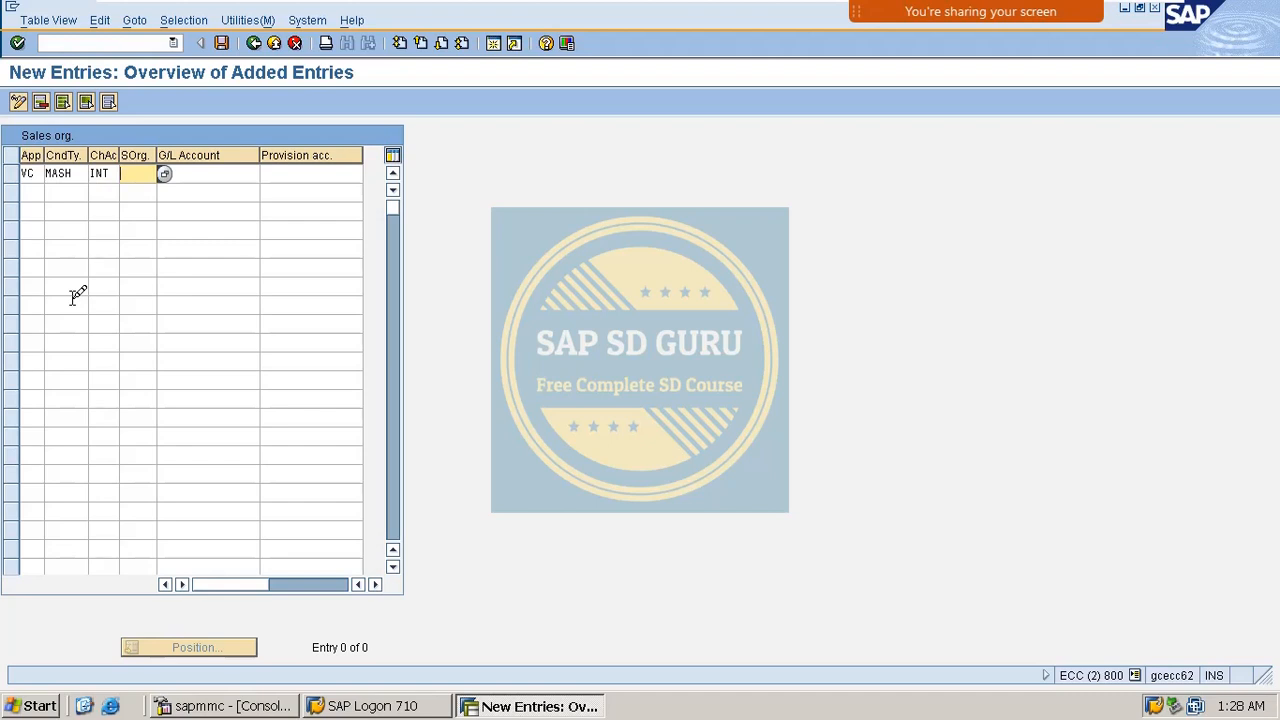
{"action": "type", "text": "M100"}
{"action": "key", "text": "Tab"}
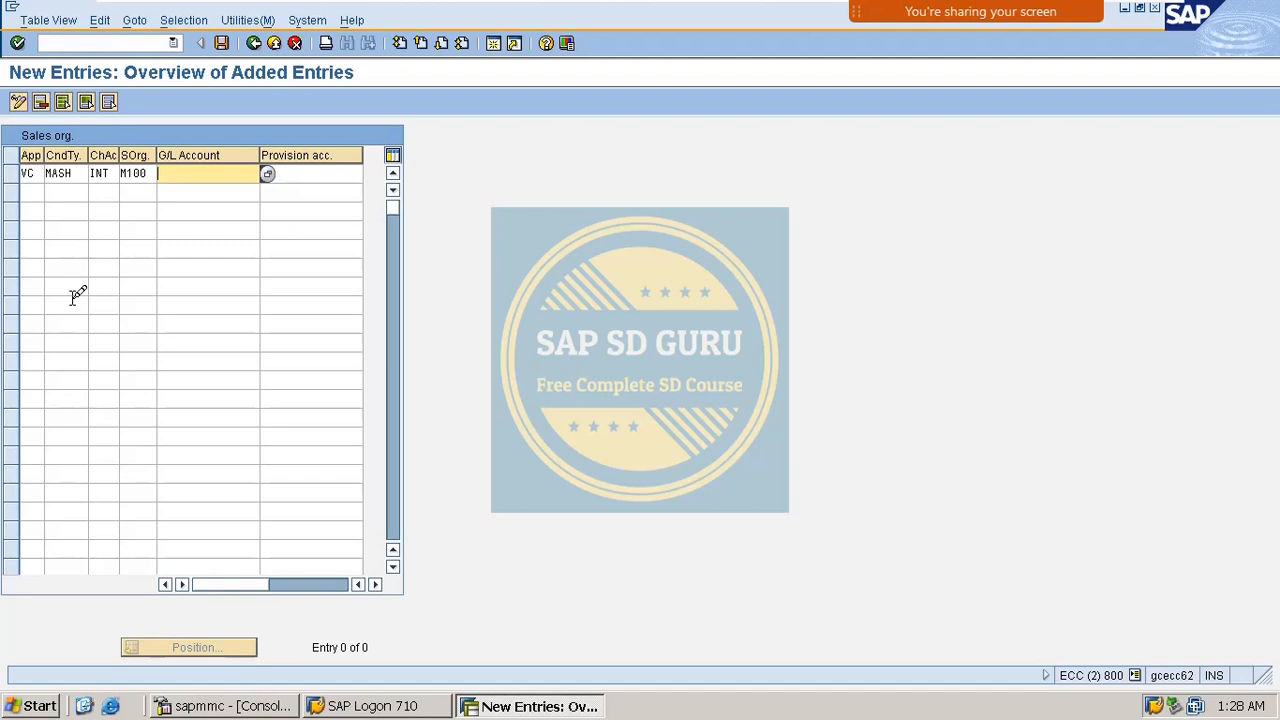
Enter G/L account 170000 for the MASH/M100 entry, save it under the customizing request, and go back.
{"action": "type", "text": "170000"}
{"action": "key", "text": "Return"}
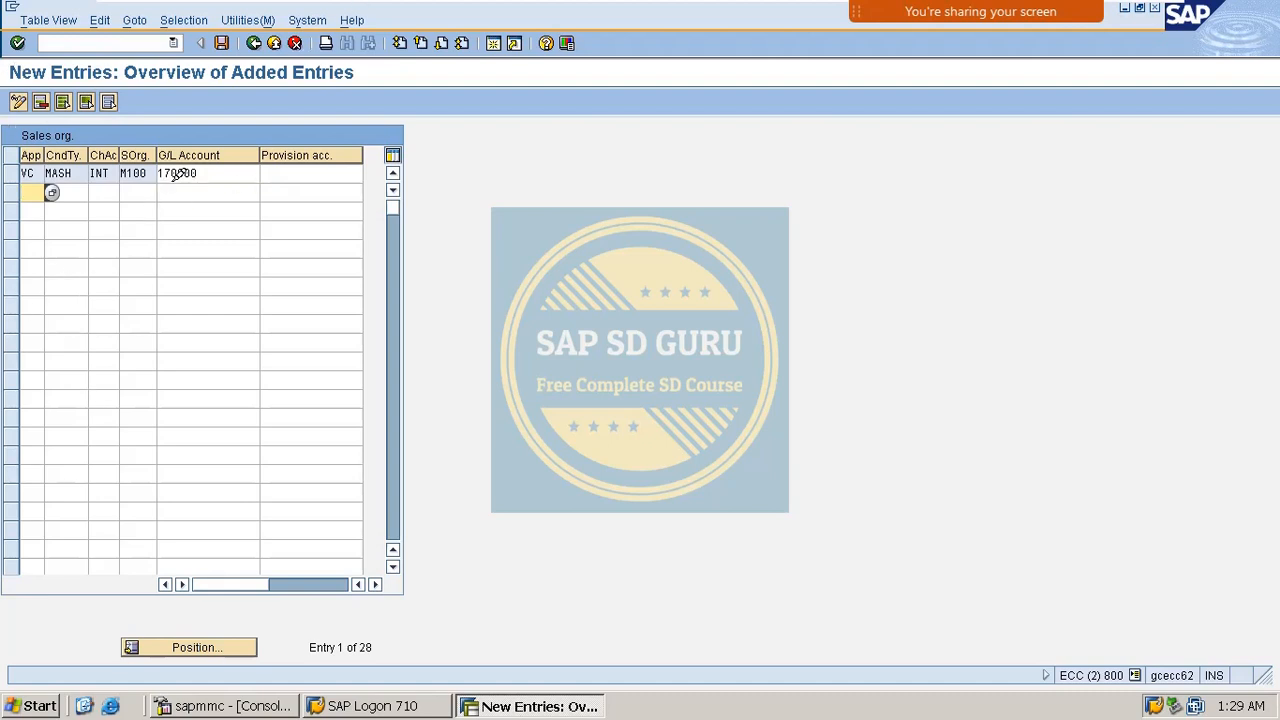
{"action": "left_click", "coordinate": [221, 43]}
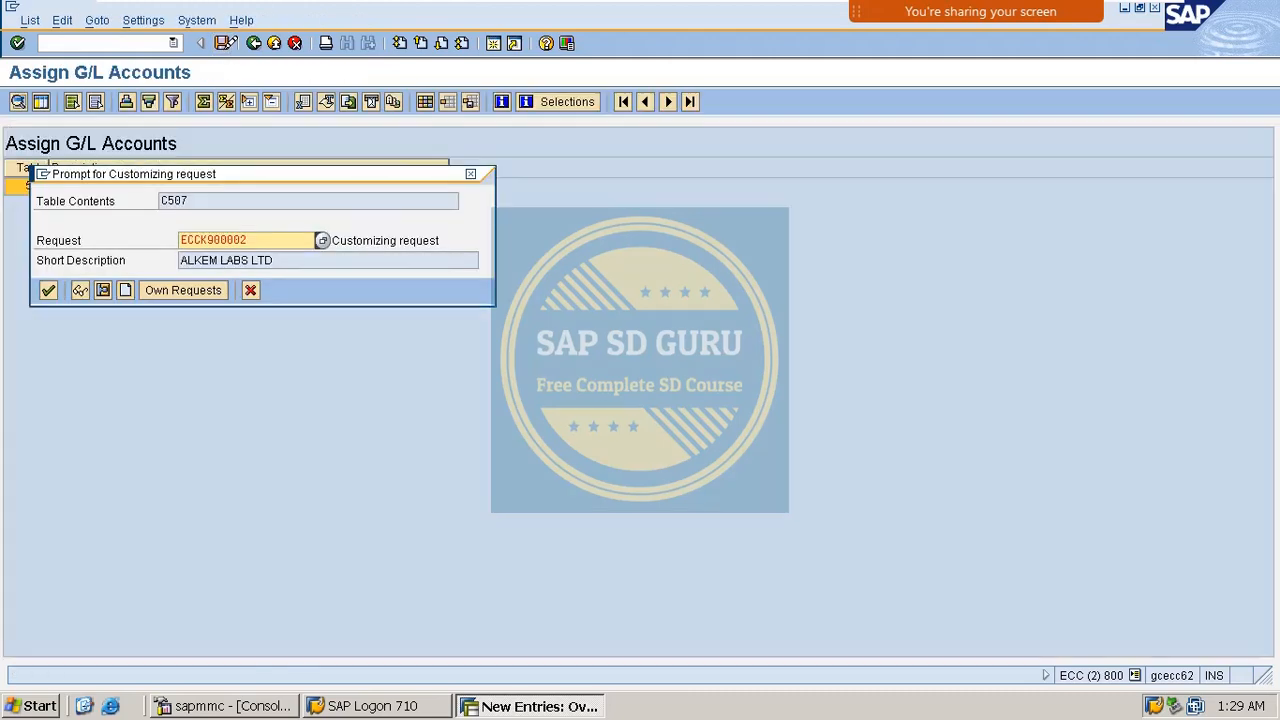
{"action": "key", "text": "Return"}
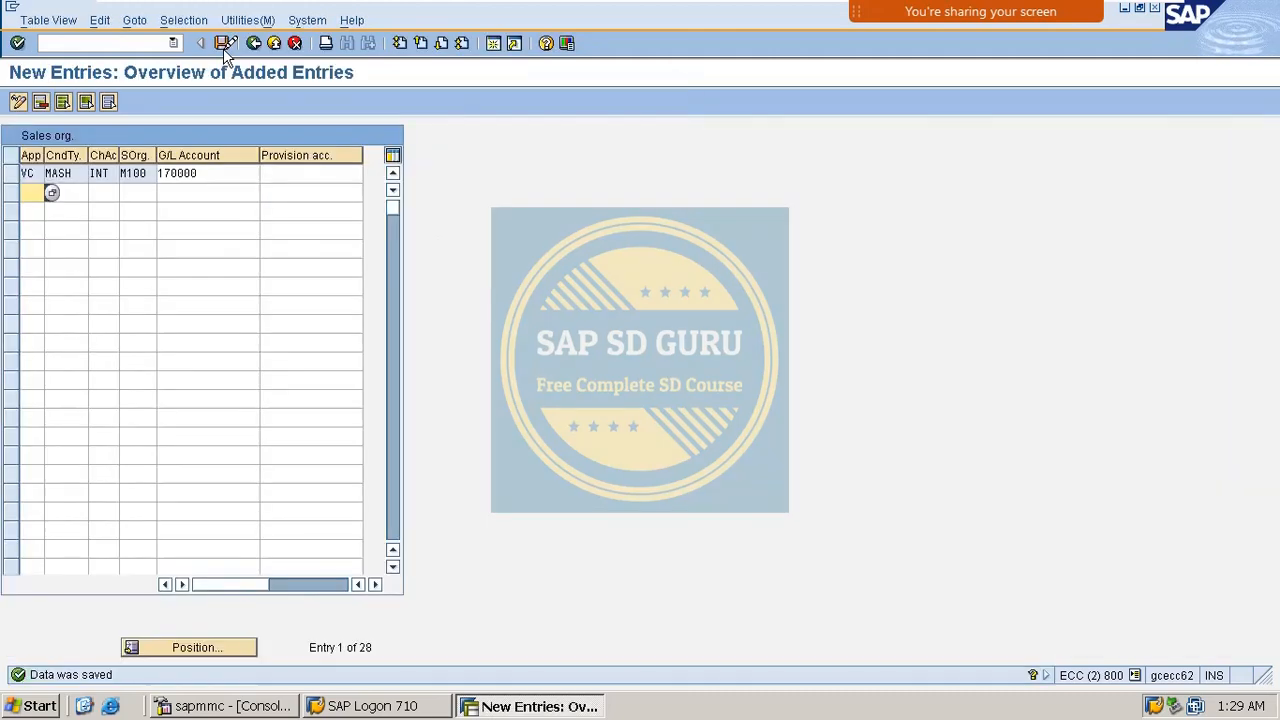
{"action": "left_click", "coordinate": [253, 43]}
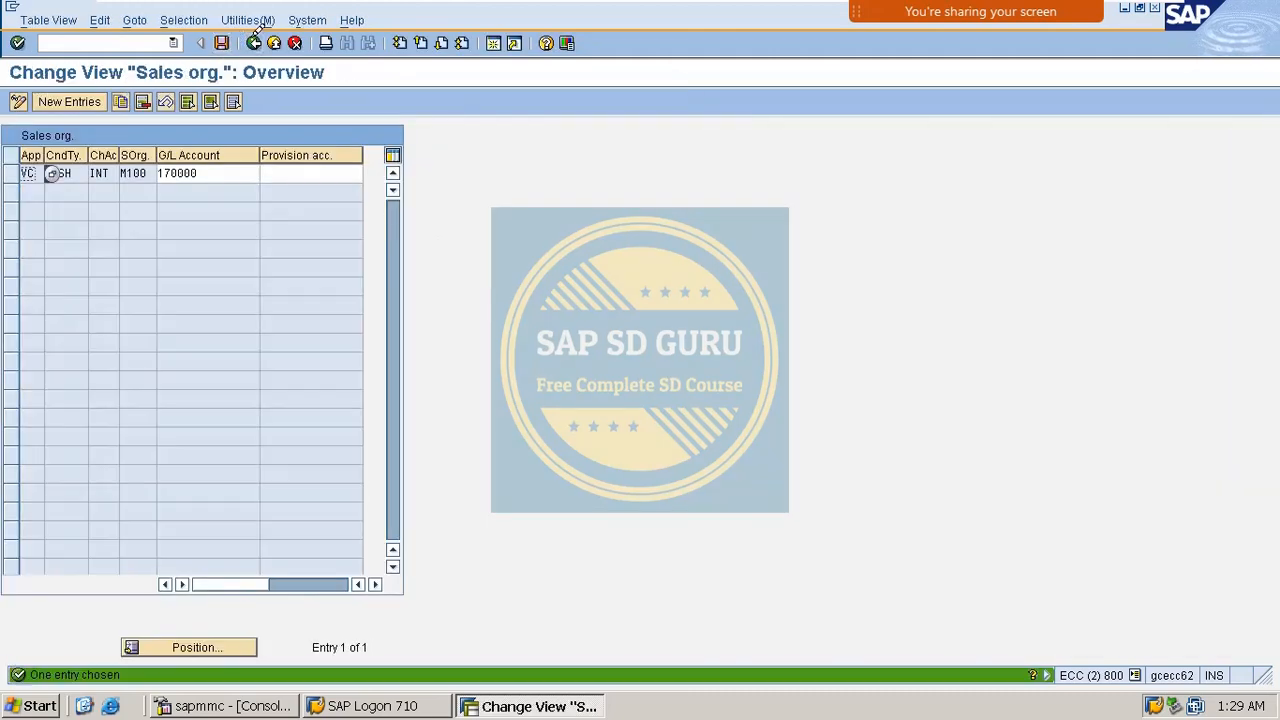
{"action": "left_click", "coordinate": [255, 40]}
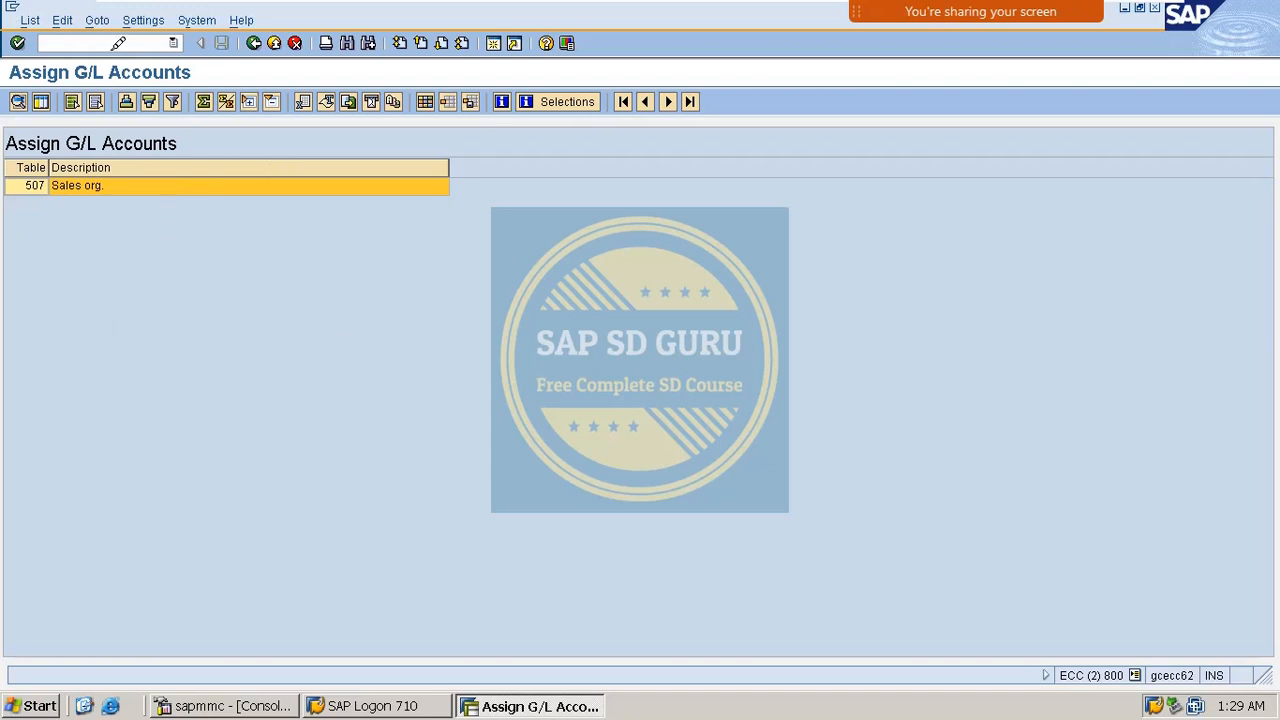
In VOFA, locate billing type BV (Cash Sale) and open its account assignment details.
{"action": "left_click", "coordinate": [160, 38]}
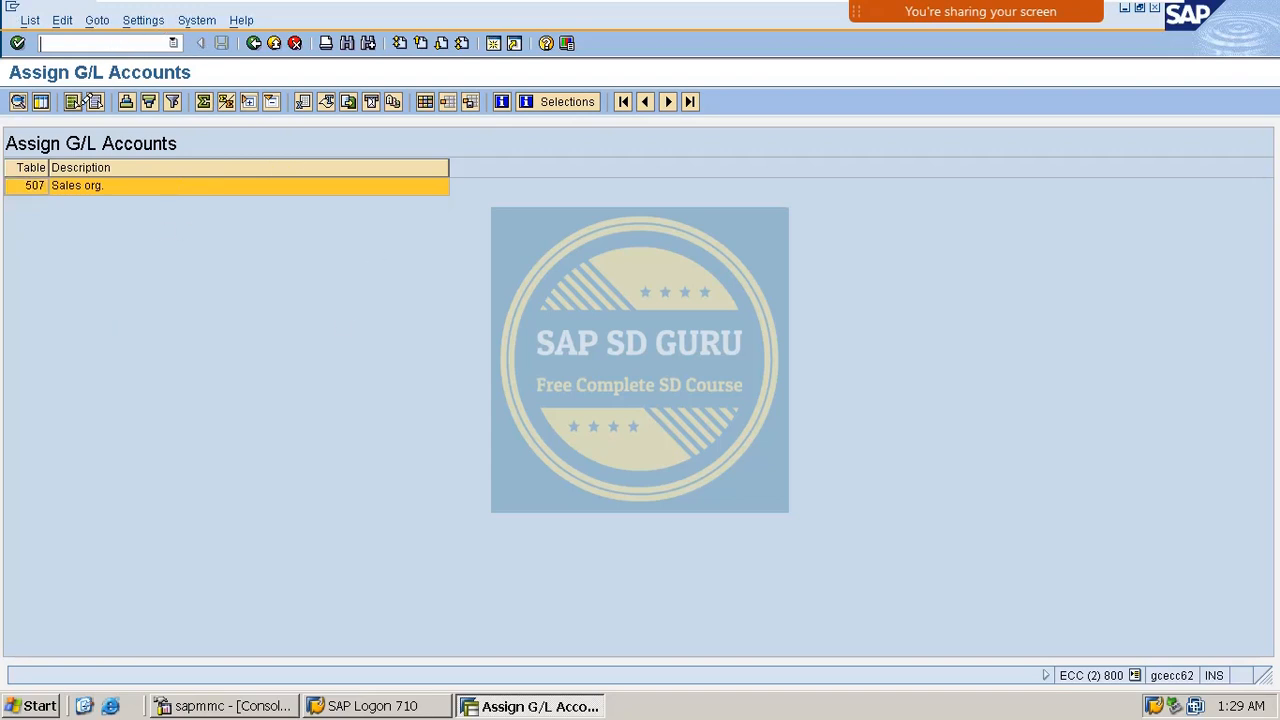
{"action": "type", "text": "N"}
{"action": "type", "text": "VOFA"}
{"action": "key", "text": "Return"}
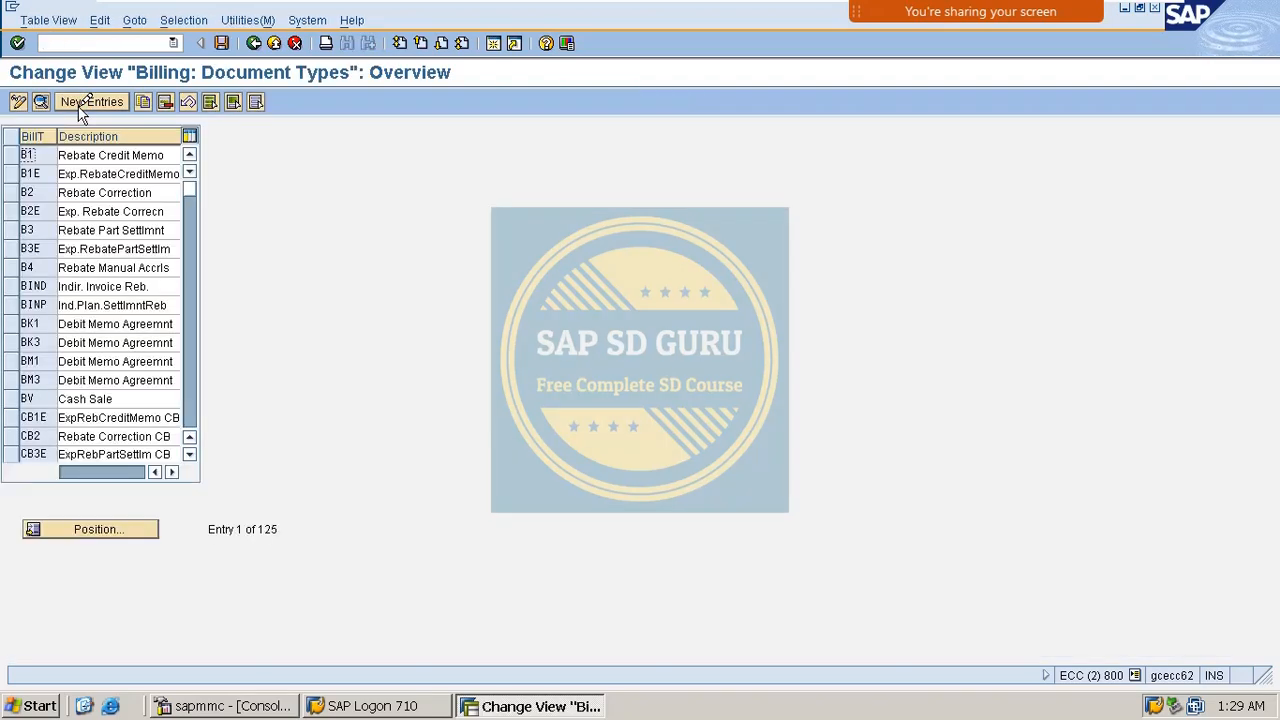
{"action": "left_click", "coordinate": [92, 528]}
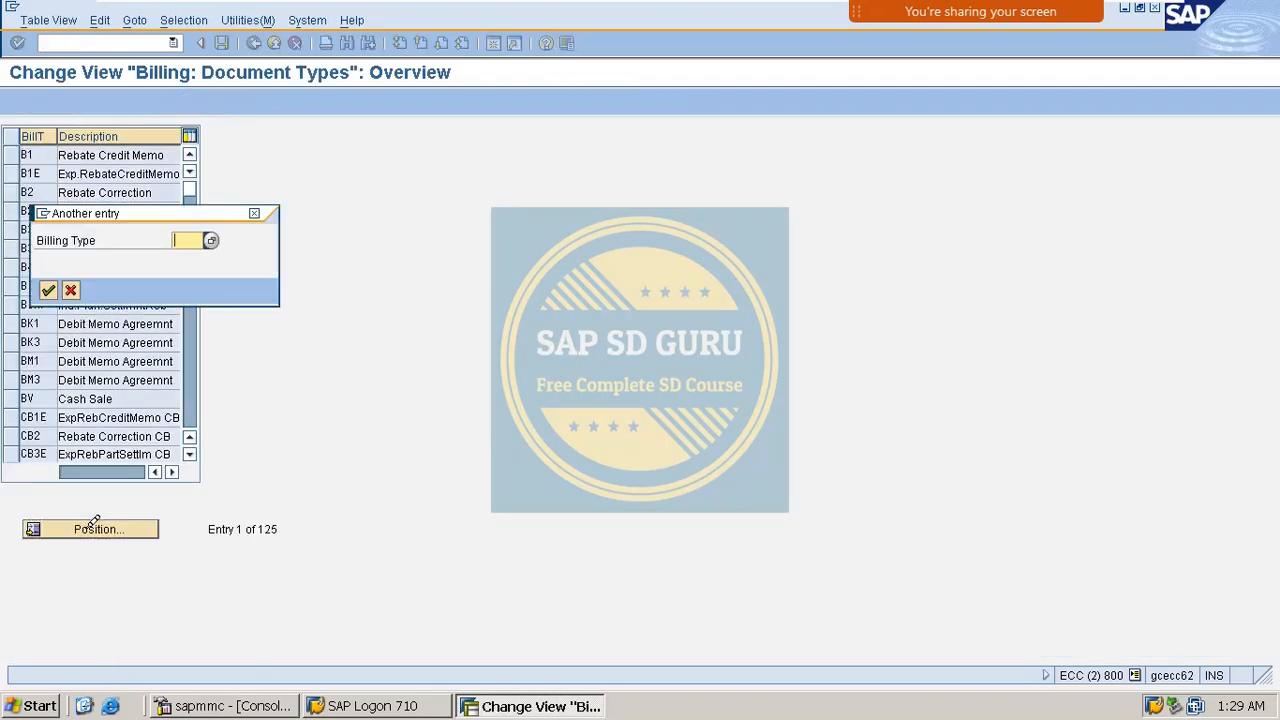
{"action": "type", "text": "BV"}
{"action": "key", "text": "Return"}
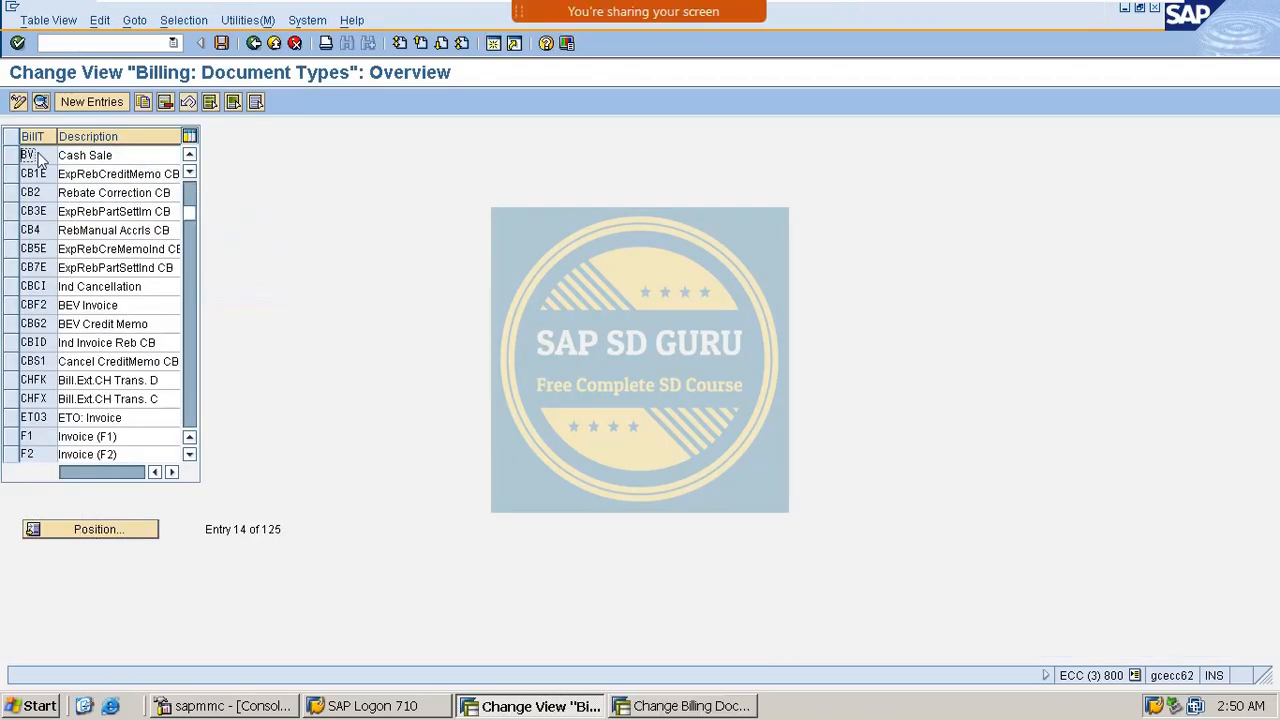
{"action": "double_click", "coordinate": [40, 158]}
{"action": "scroll", "coordinate": [241, 373], "scroll_direction": "down", "scroll_amount": 5}
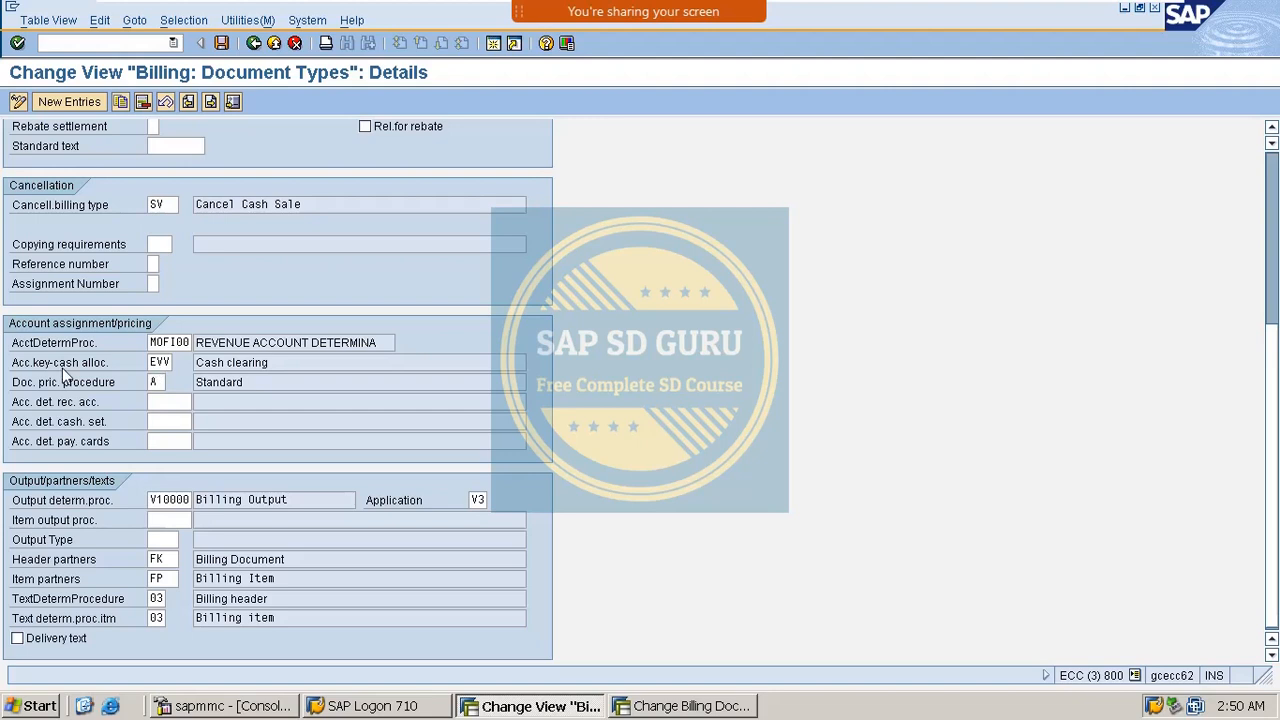
{"action": "double_click", "coordinate": [160, 362]}
{"action": "double_click", "coordinate": [163, 342]}
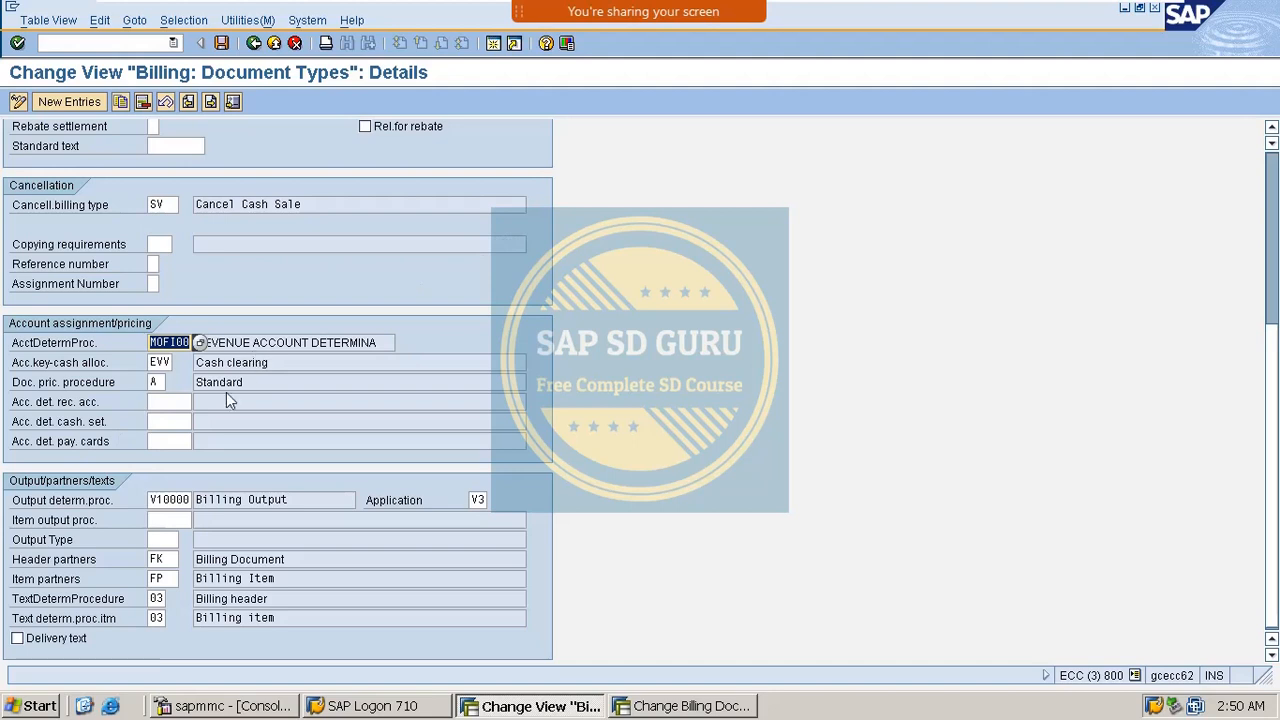
{"action": "left_click", "coordinate": [167, 421]}
{"action": "left_click", "coordinate": [167, 420]}
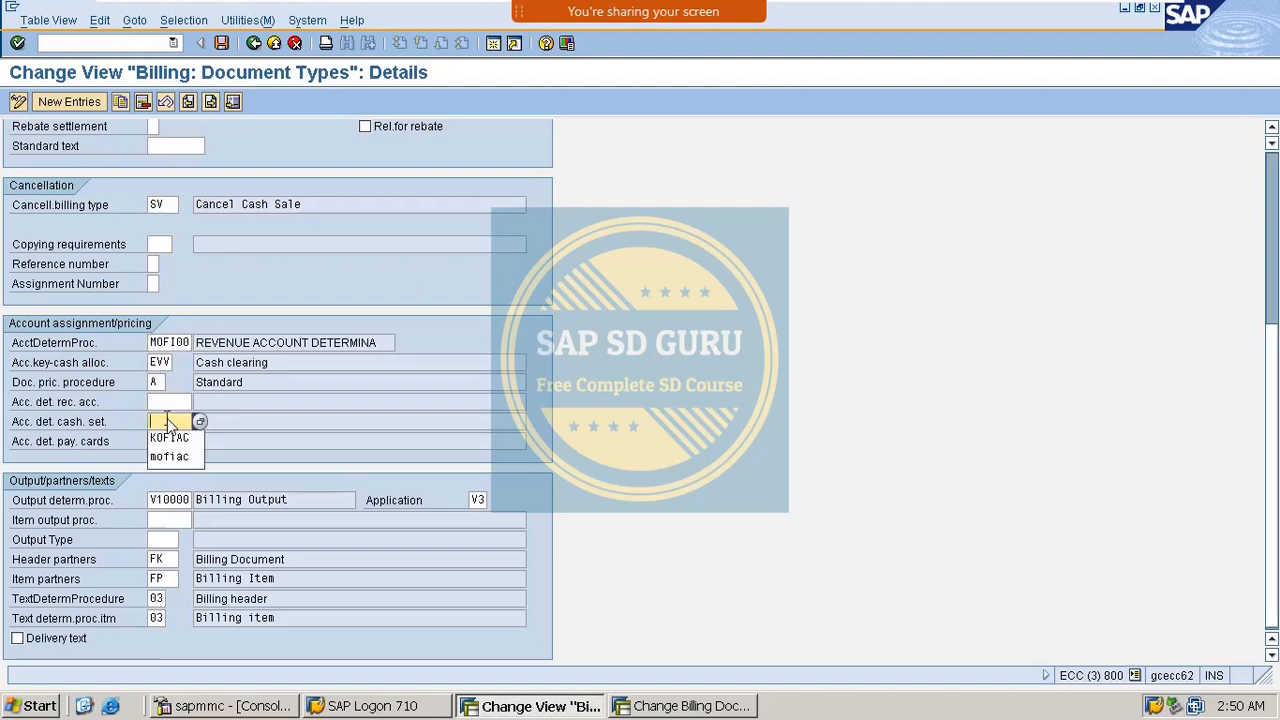
{"action": "left_click", "coordinate": [177, 439]}
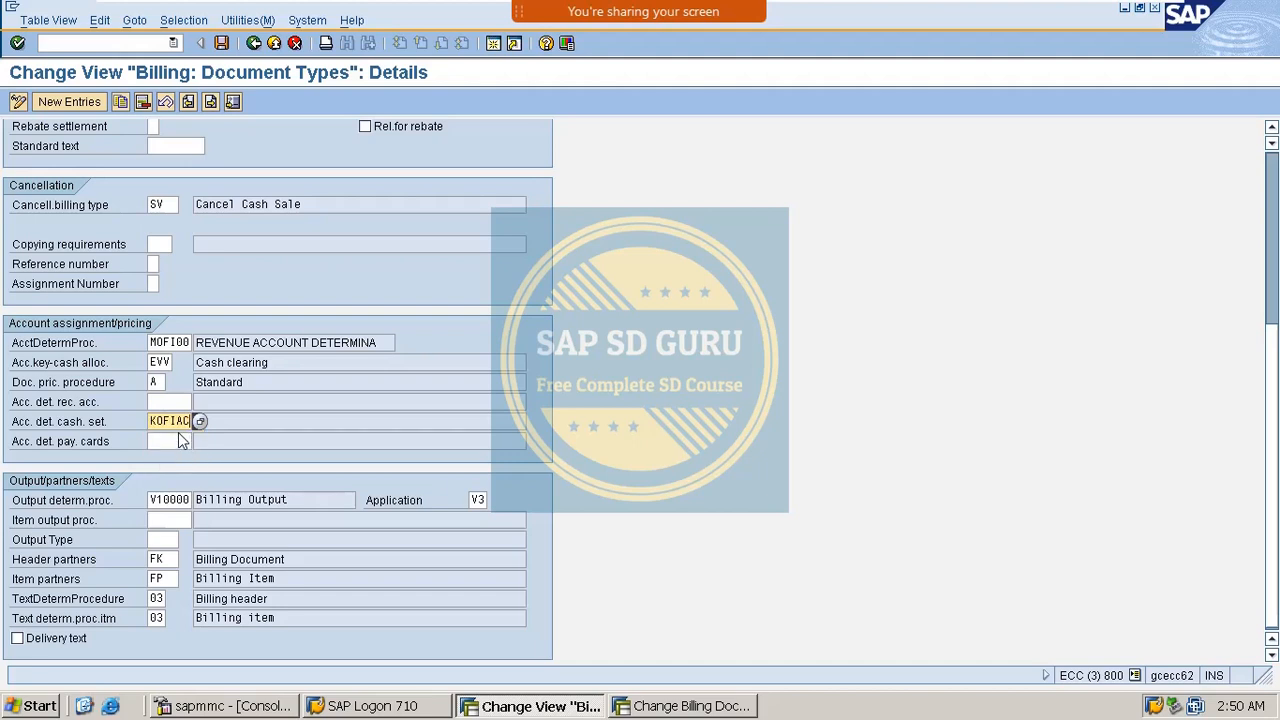
{"action": "left_click_drag", "start_coordinate": [151, 422], "coordinate": [203, 424]}
{"action": "key", "text": "BackSpace"}
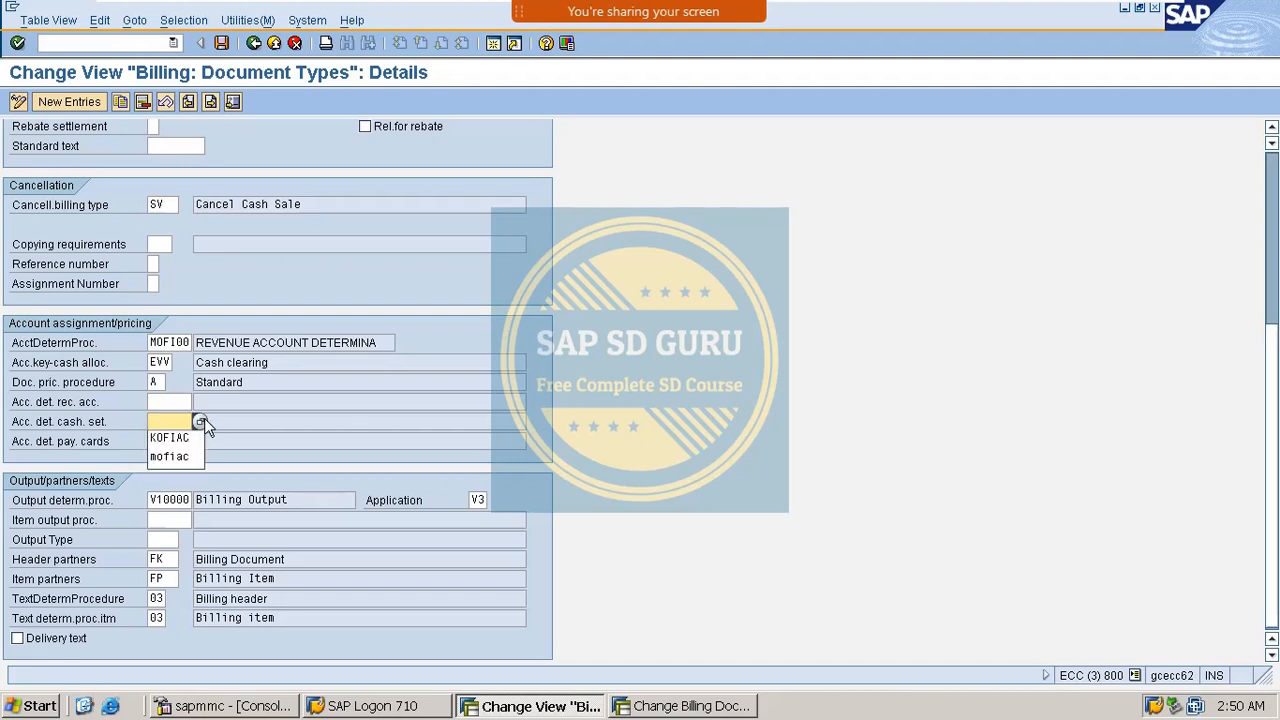
{"action": "key", "text": "Down"}
{"action": "key", "text": "Down"}
{"action": "key", "text": "Return"}
{"action": "key", "text": "Return"}
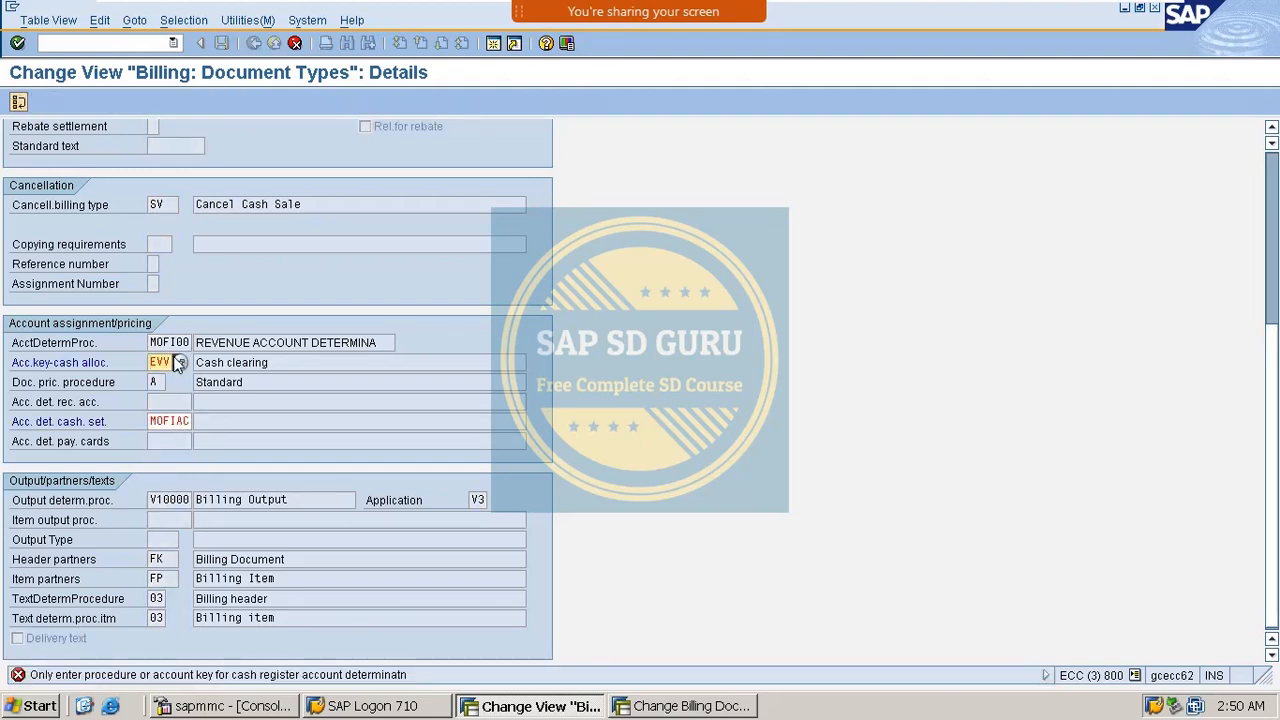
{"action": "double_click", "coordinate": [185, 421]}
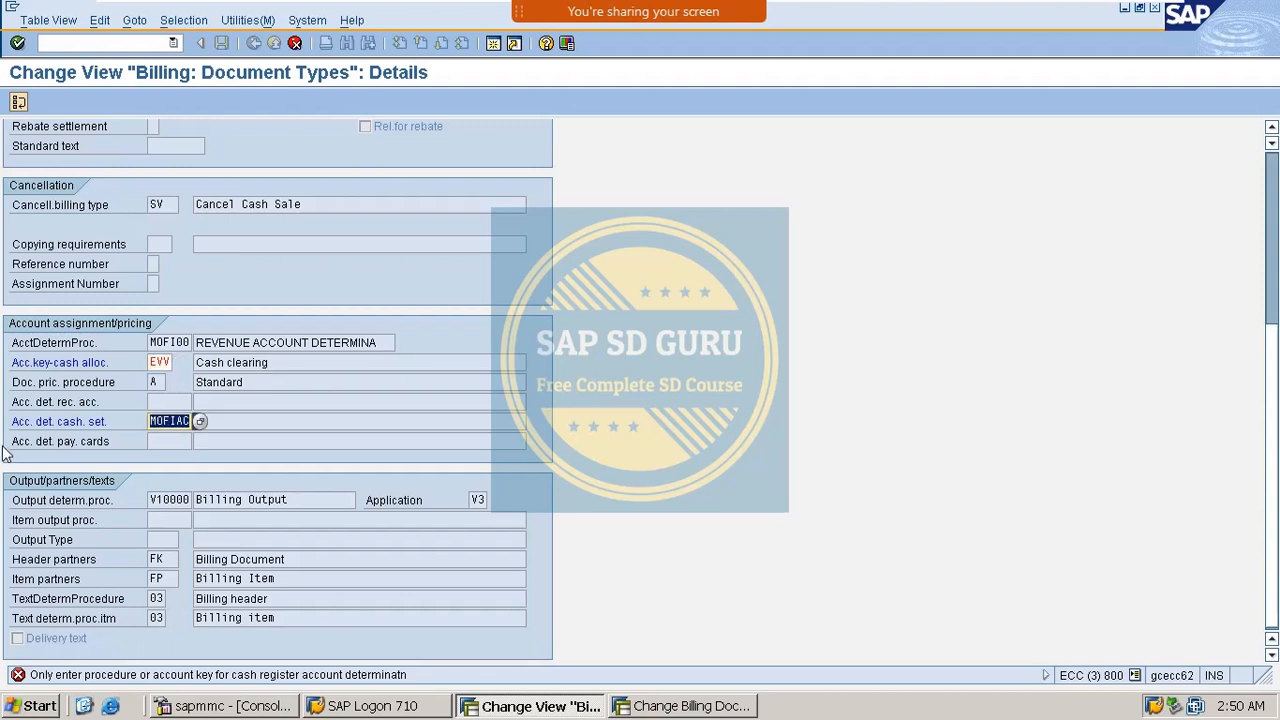
{"action": "double_click", "coordinate": [163, 343]}
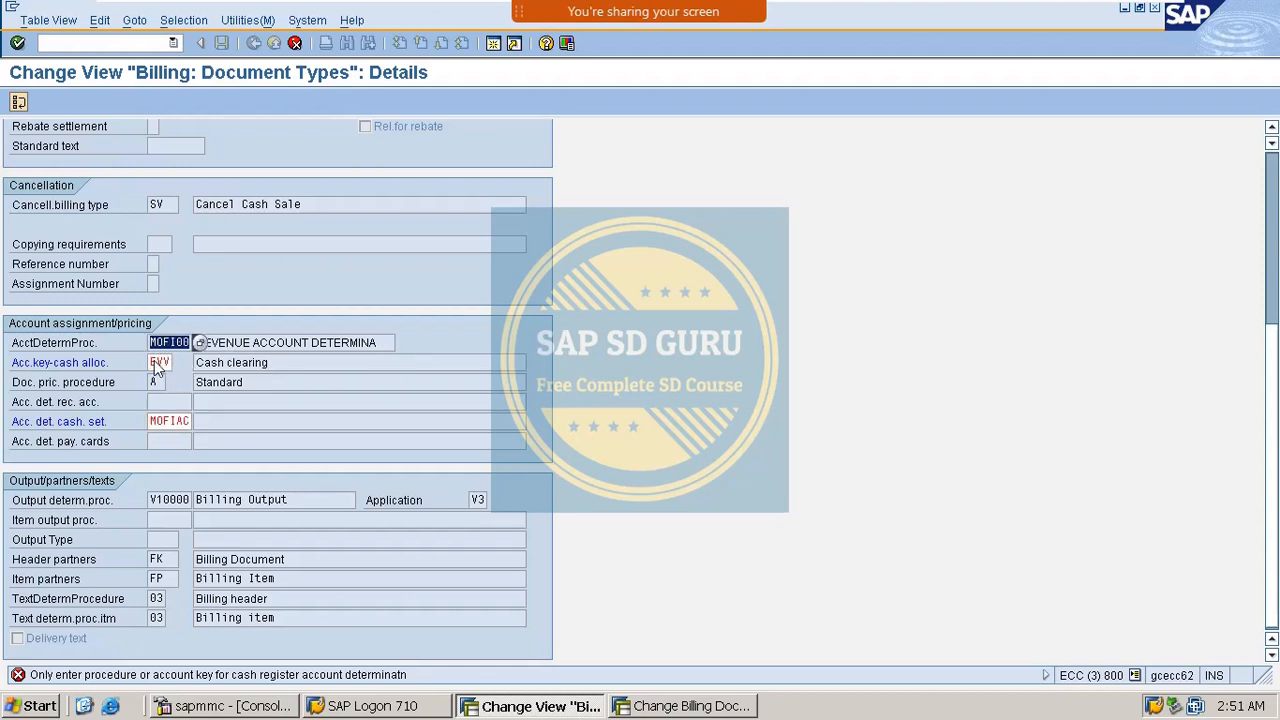
{"action": "double_click", "coordinate": [156, 364]}
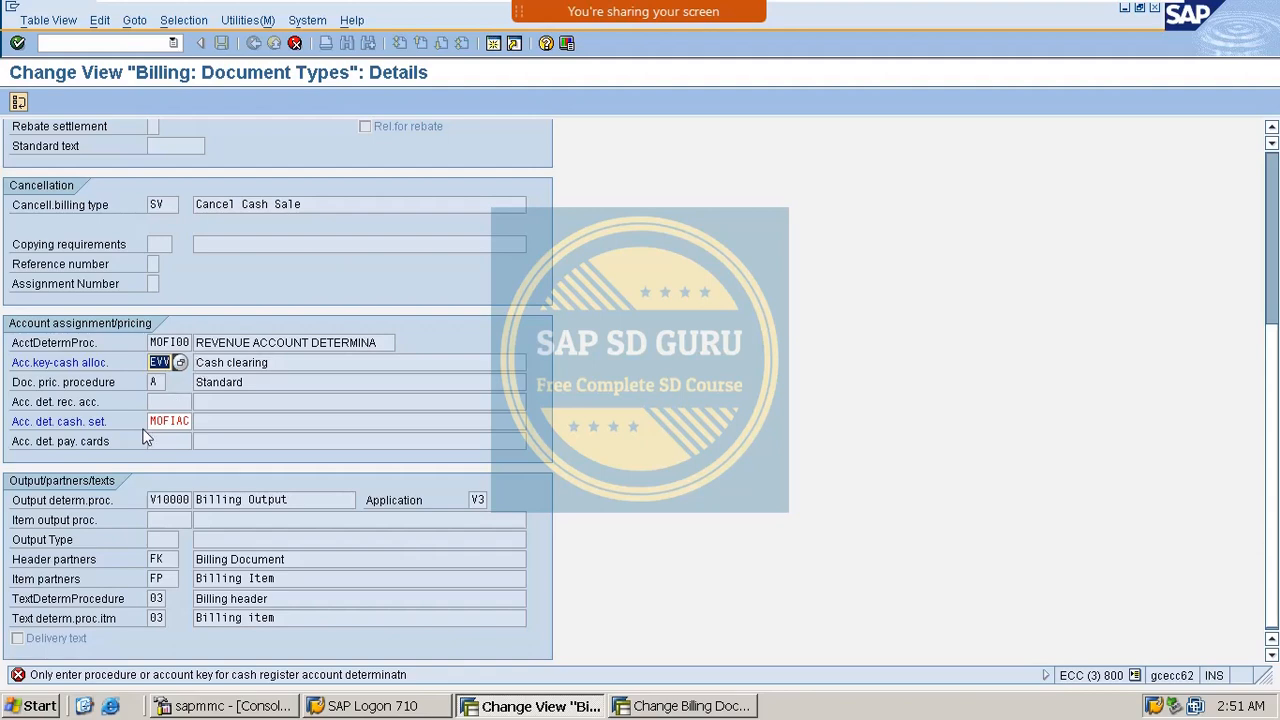
{"action": "double_click", "coordinate": [155, 424]}
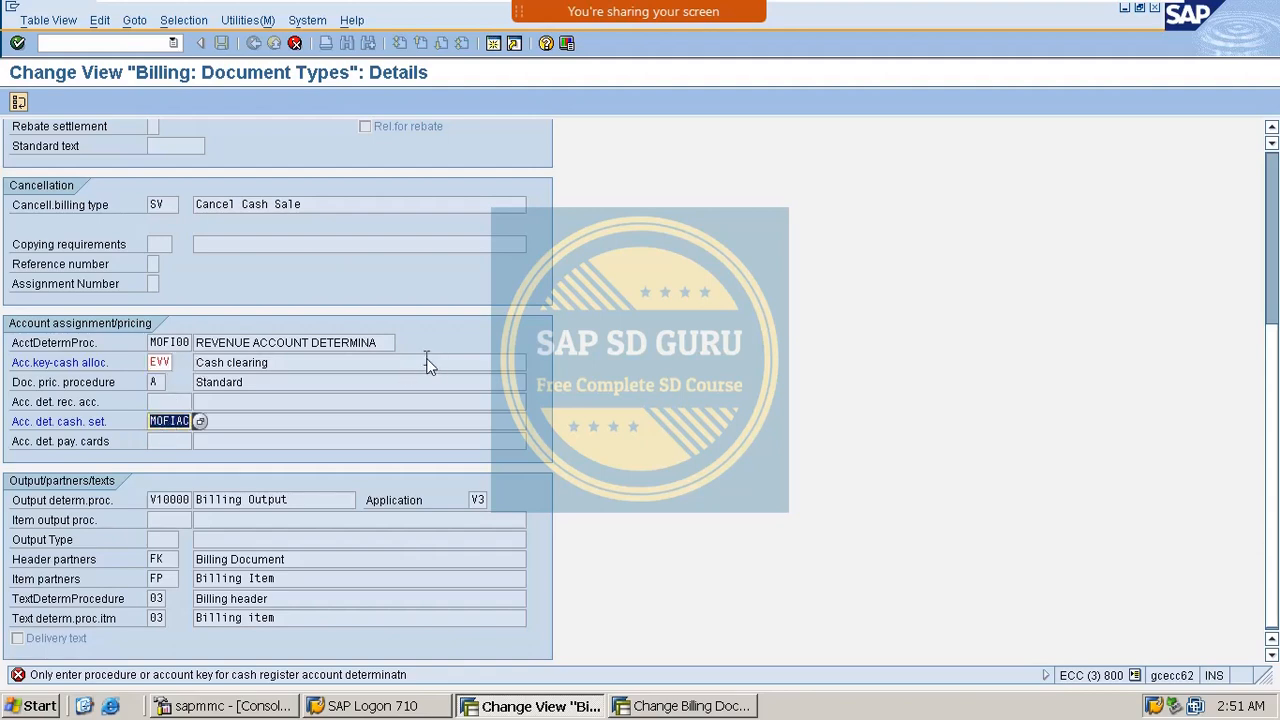
{"action": "key", "text": "Delete"}
{"action": "key", "text": "Return"}
{"action": "scroll", "coordinate": [365, 394], "scroll_direction": "down", "scroll_amount": 4}
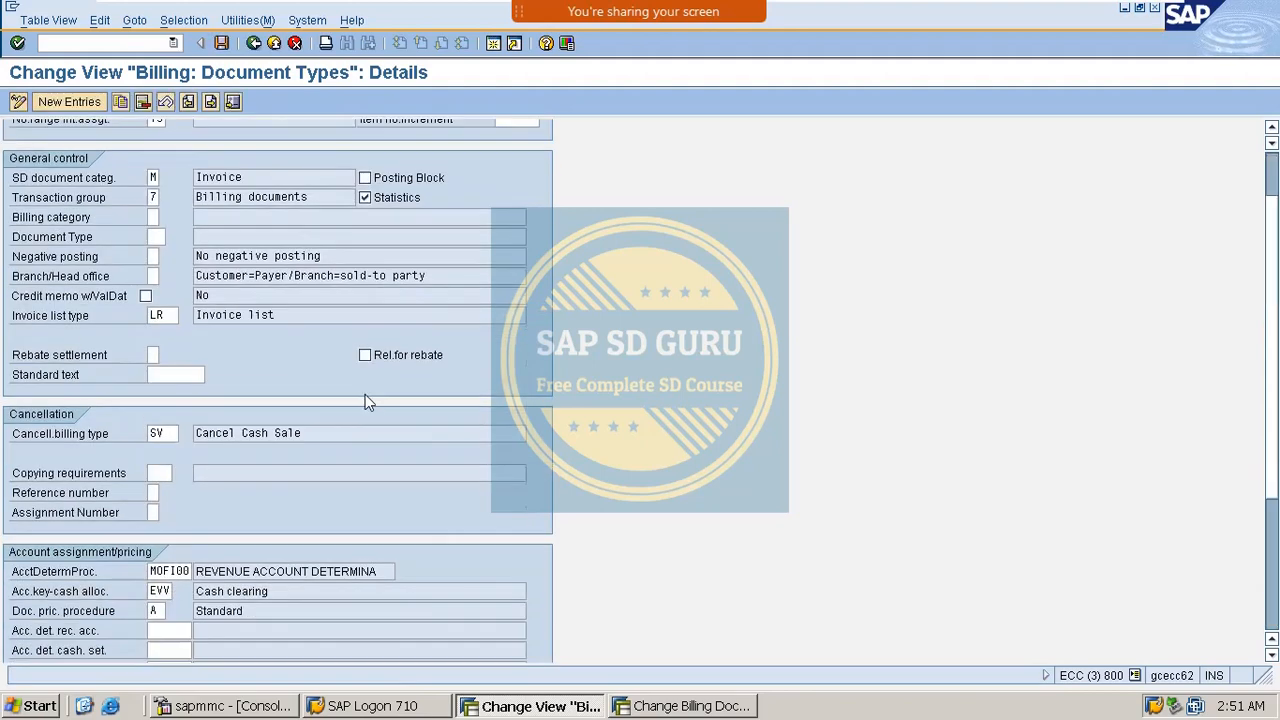
Review cash clearing key EVV and procedure MOFI00, then save billing type BV.
{"action": "left_click", "coordinate": [155, 467]}
{"action": "left_click", "coordinate": [171, 445]}
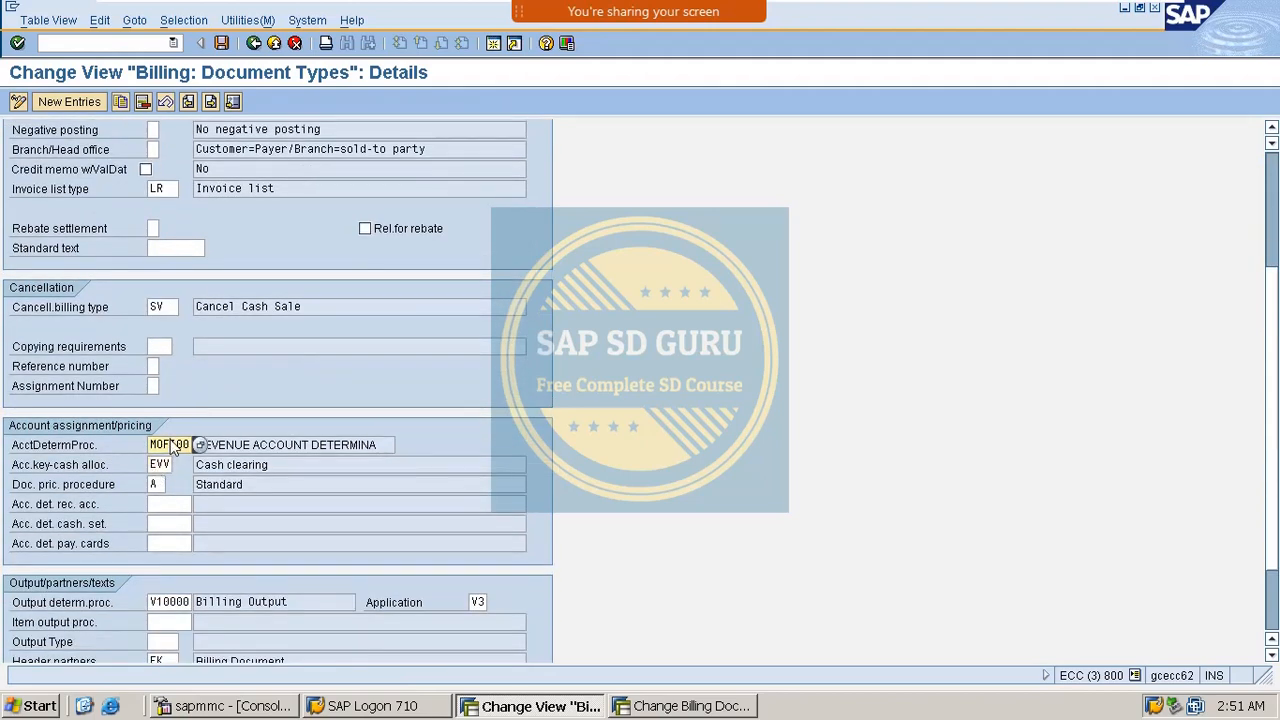
{"action": "left_click", "coordinate": [164, 464]}
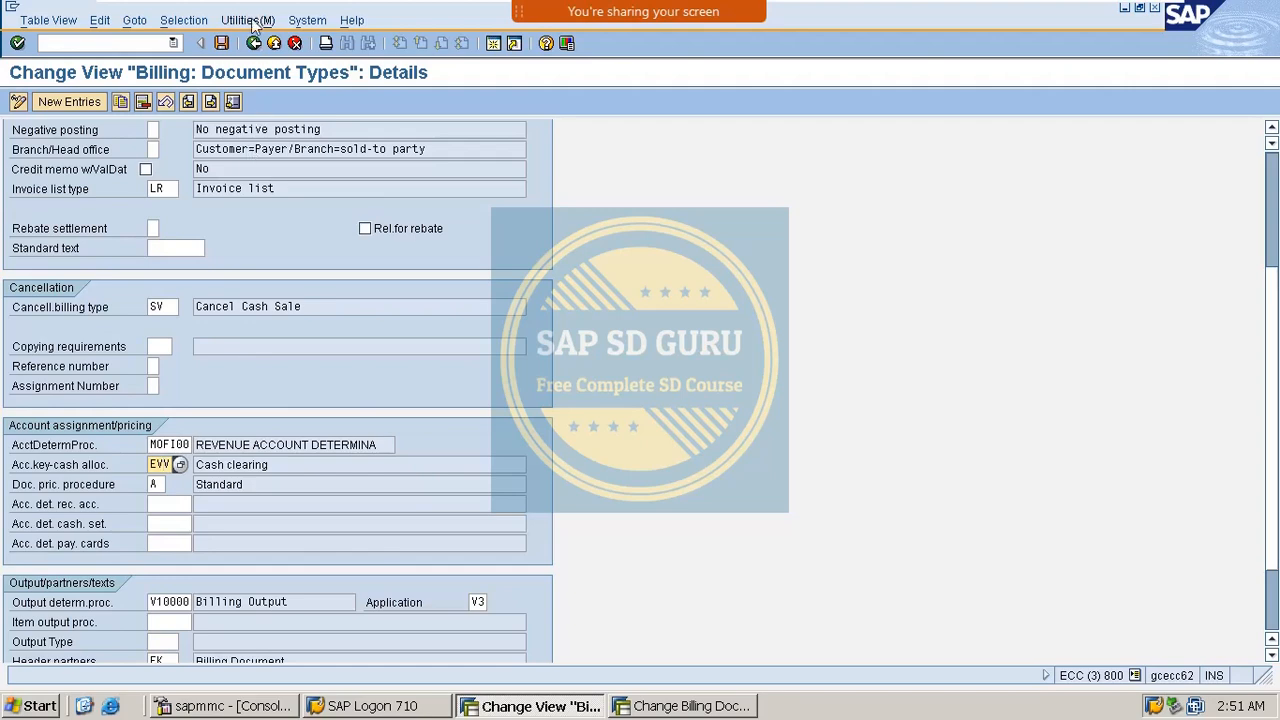
{"action": "left_click", "coordinate": [222, 43]}
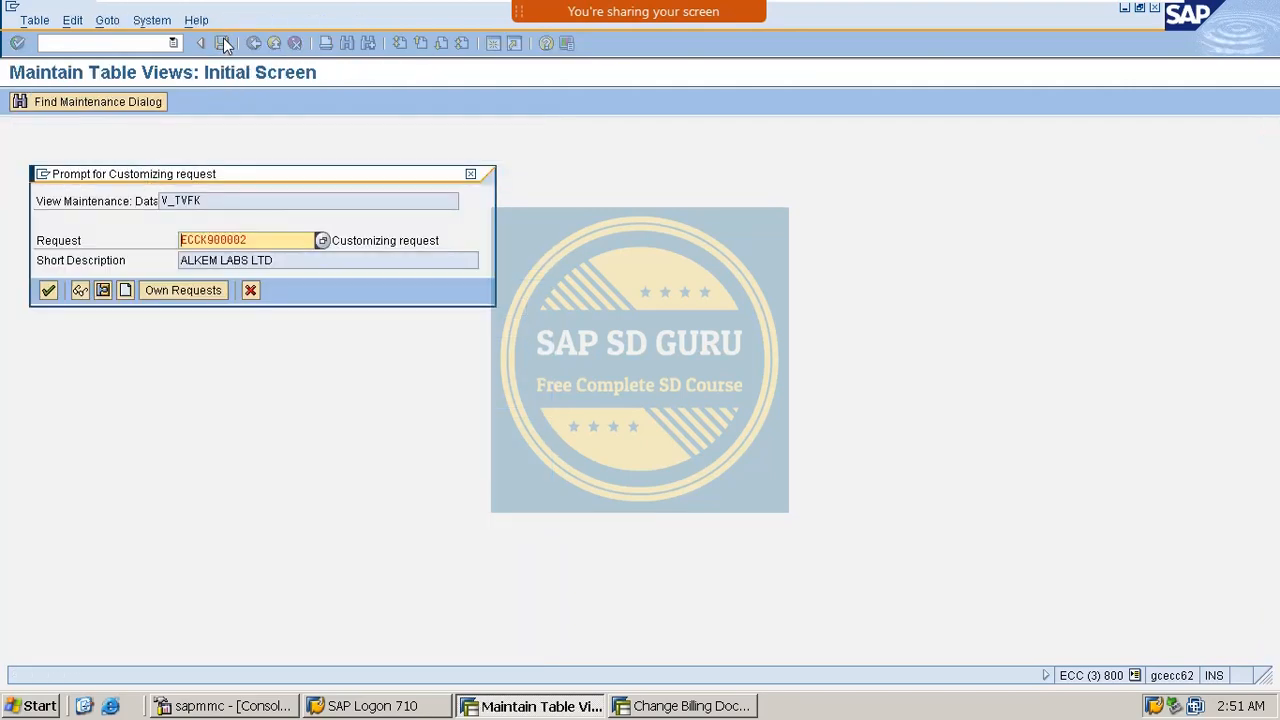
{"action": "key", "text": "Return"}
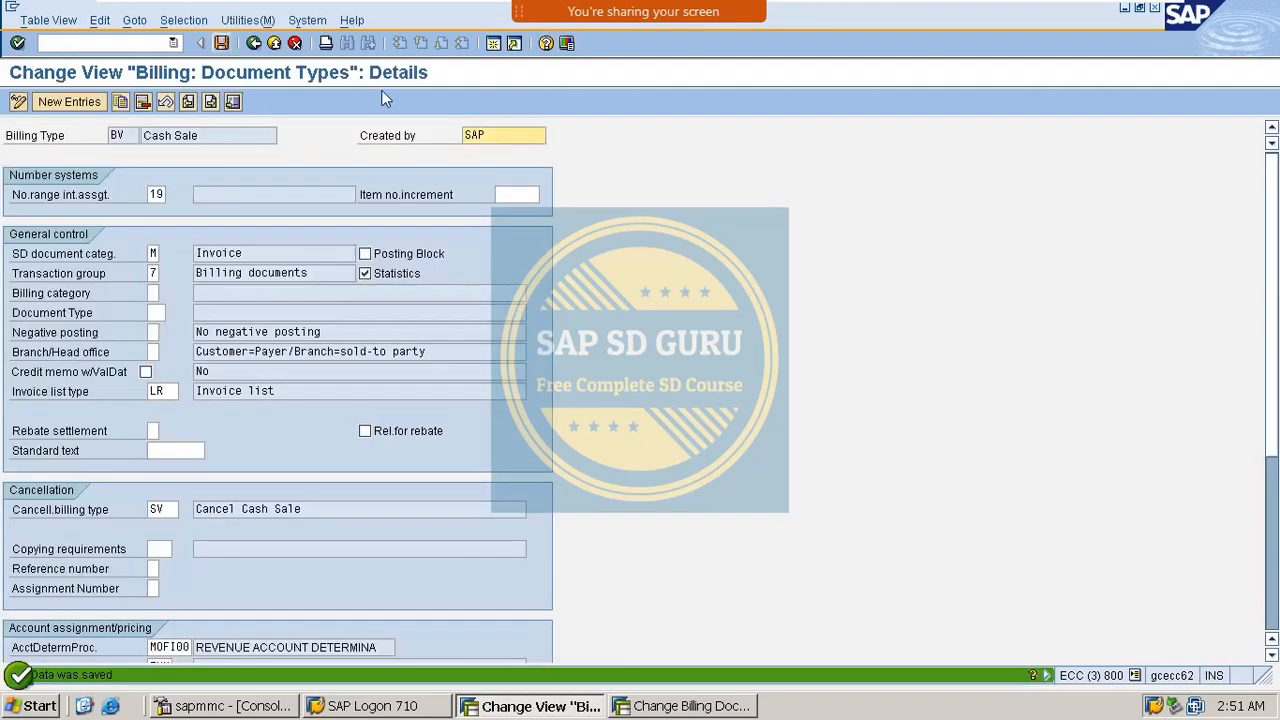
Start sales order creation with /nvov8.
{"action": "left_click", "coordinate": [135, 43]}
{"action": "type", "text": "/nvov8"}
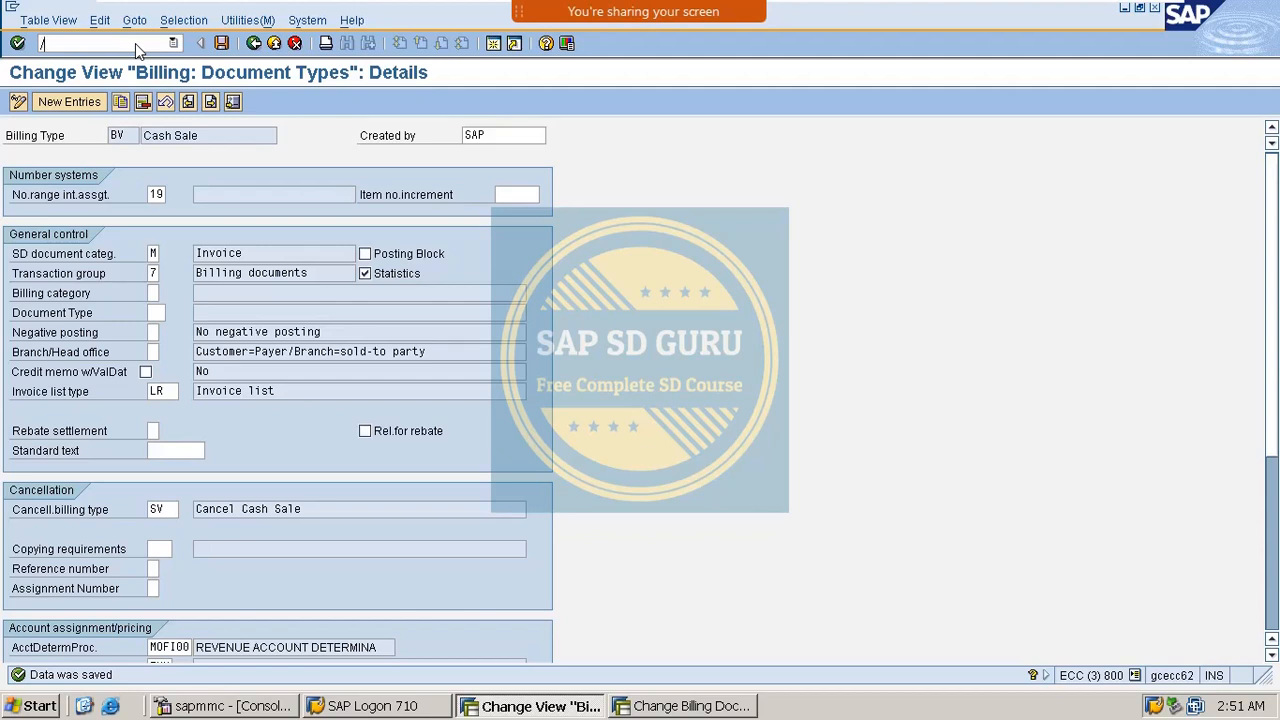
{"action": "key", "text": "Return"}
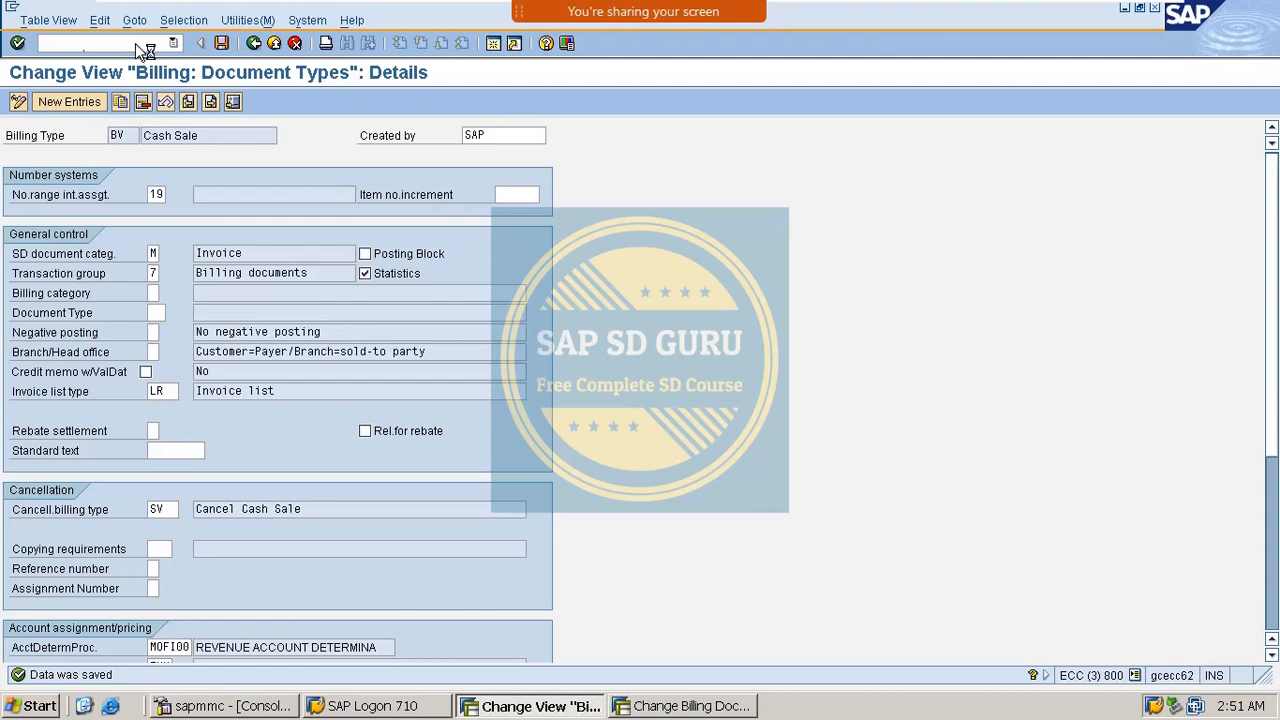
Create a CS cash sale for the sold-to party with 1 unit of vaxine-150 and save it.
{"action": "type", "text": "csOR"}
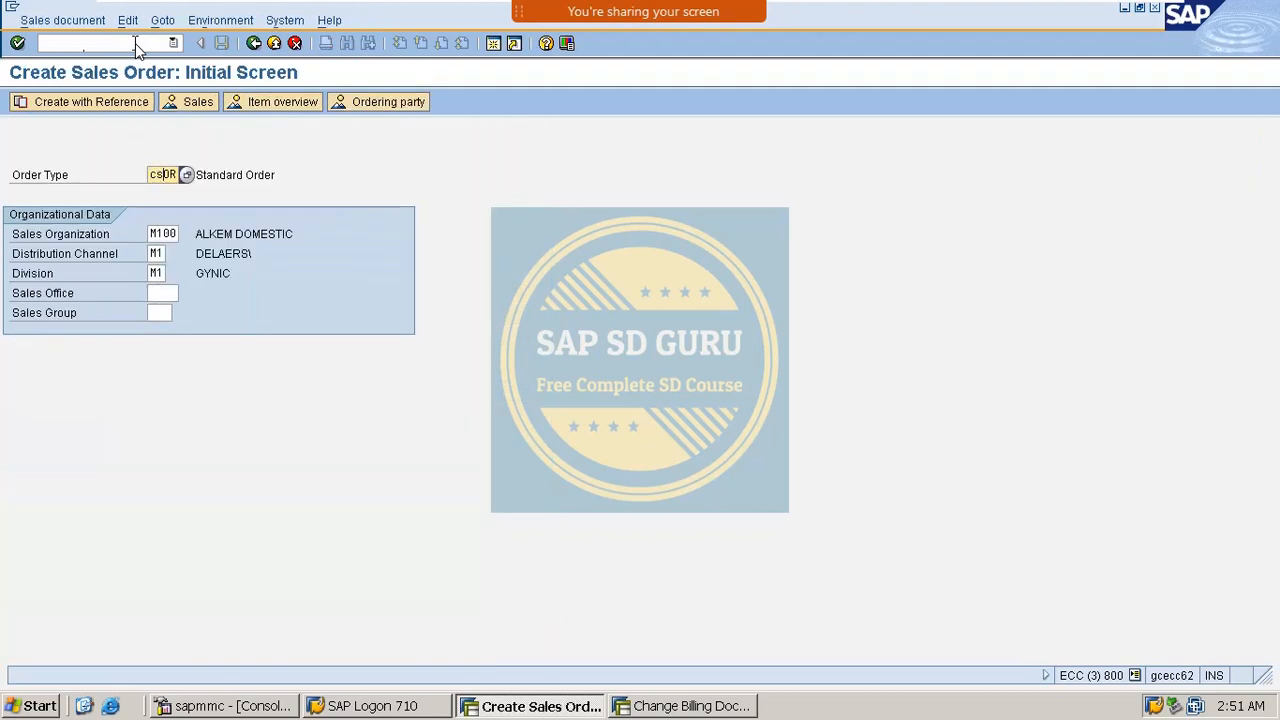
{"action": "key", "text": "Delete"}
{"action": "key", "text": "Delete"}
{"action": "key", "text": "Return"}
{"action": "key", "text": "BackSpace"}
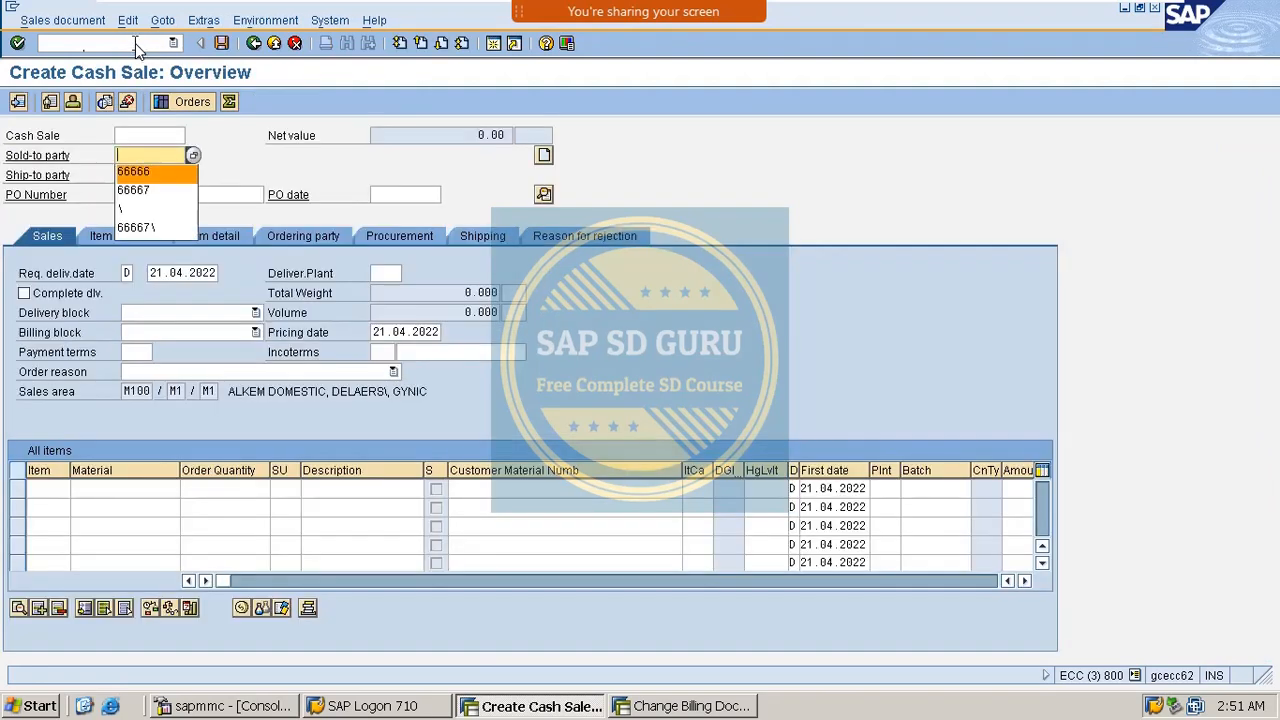
{"action": "key", "text": "Return"}
{"action": "key", "text": "Return"}
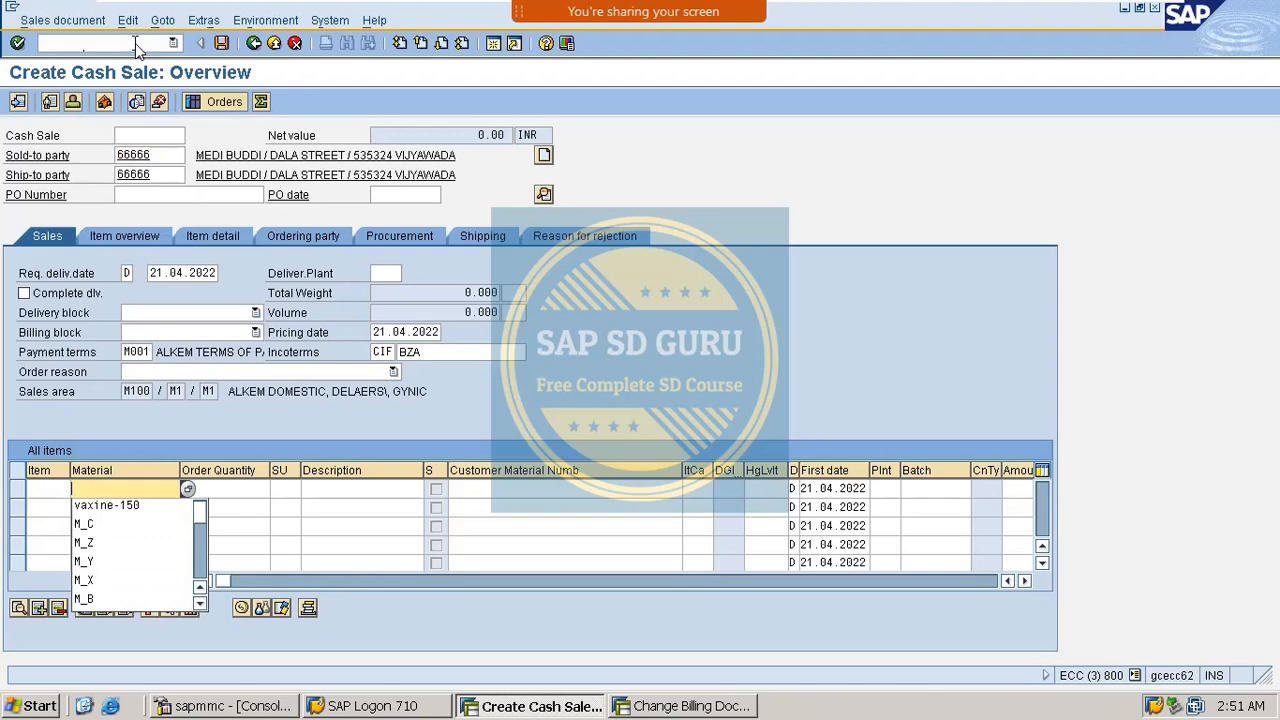
{"action": "key", "text": "Down"}
{"action": "key", "text": "Return"}
{"action": "key", "text": "Tab"}
{"action": "type", "text": "1"}
{"action": "key", "text": "Return"}
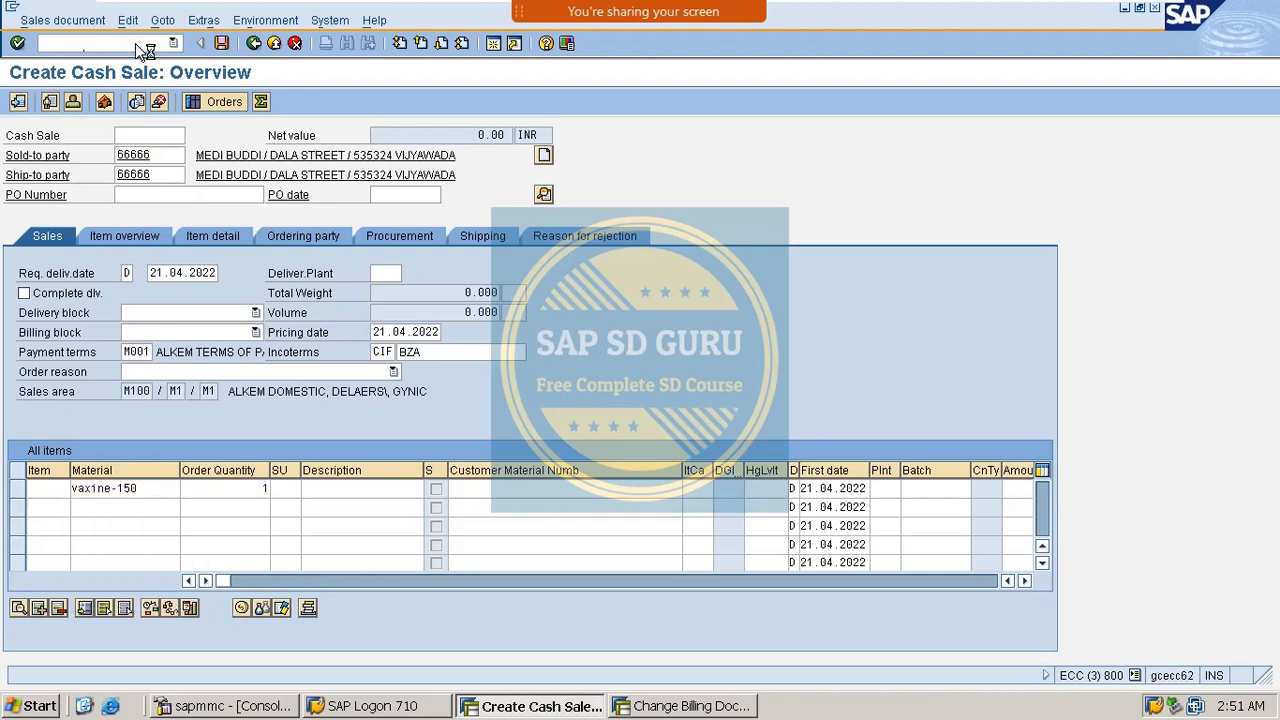
{"action": "left_click", "coordinate": [221, 42]}
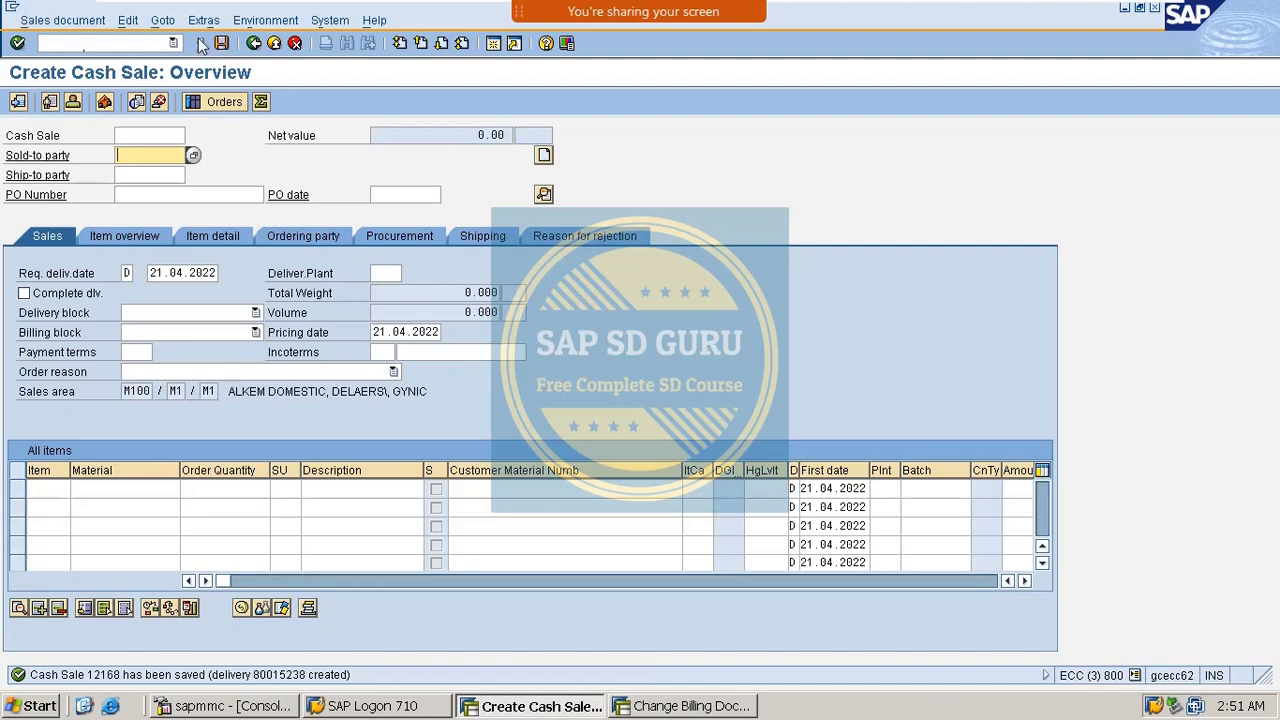
Open outbound delivery 80015238 for change with /NVL02N.
{"action": "left_click", "coordinate": [98, 20]}
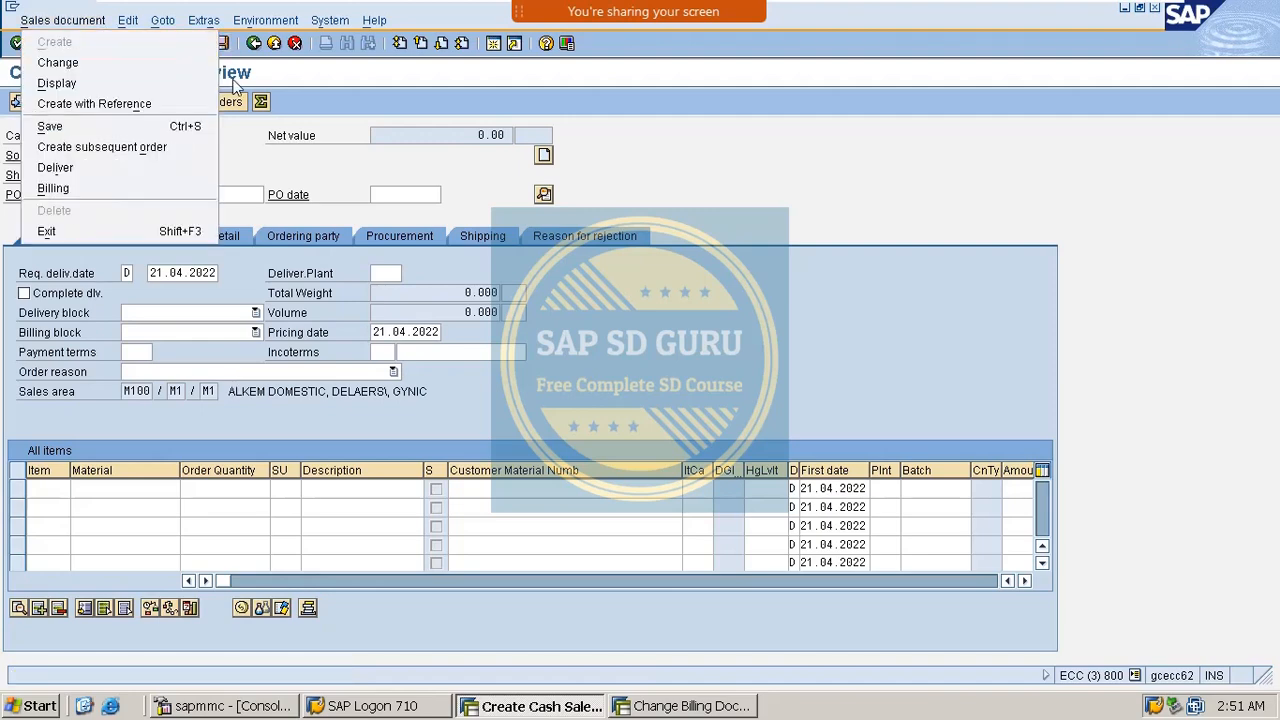
{"action": "left_click", "coordinate": [249, 72]}
{"action": "left_click", "coordinate": [128, 42]}
{"action": "type", "text": "/"}
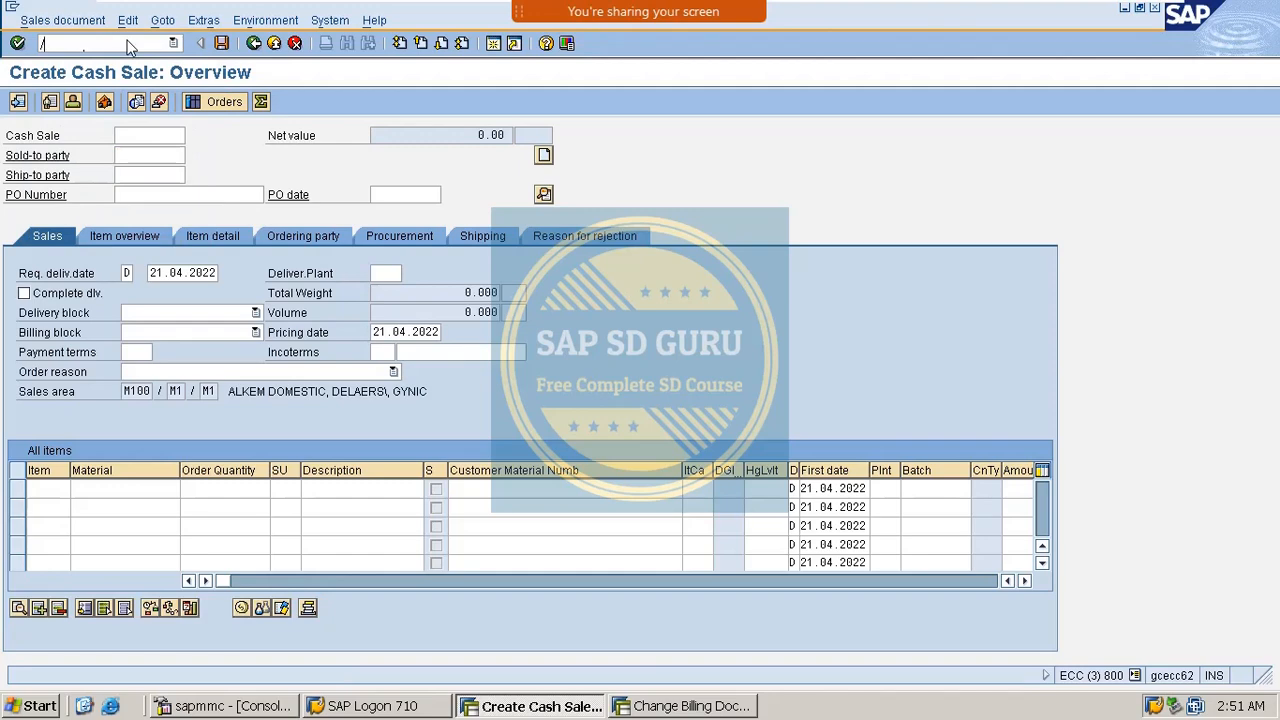
{"action": "type", "text": "NVL02N"}
{"action": "key", "text": "Return"}
{"action": "key", "text": "Return"}
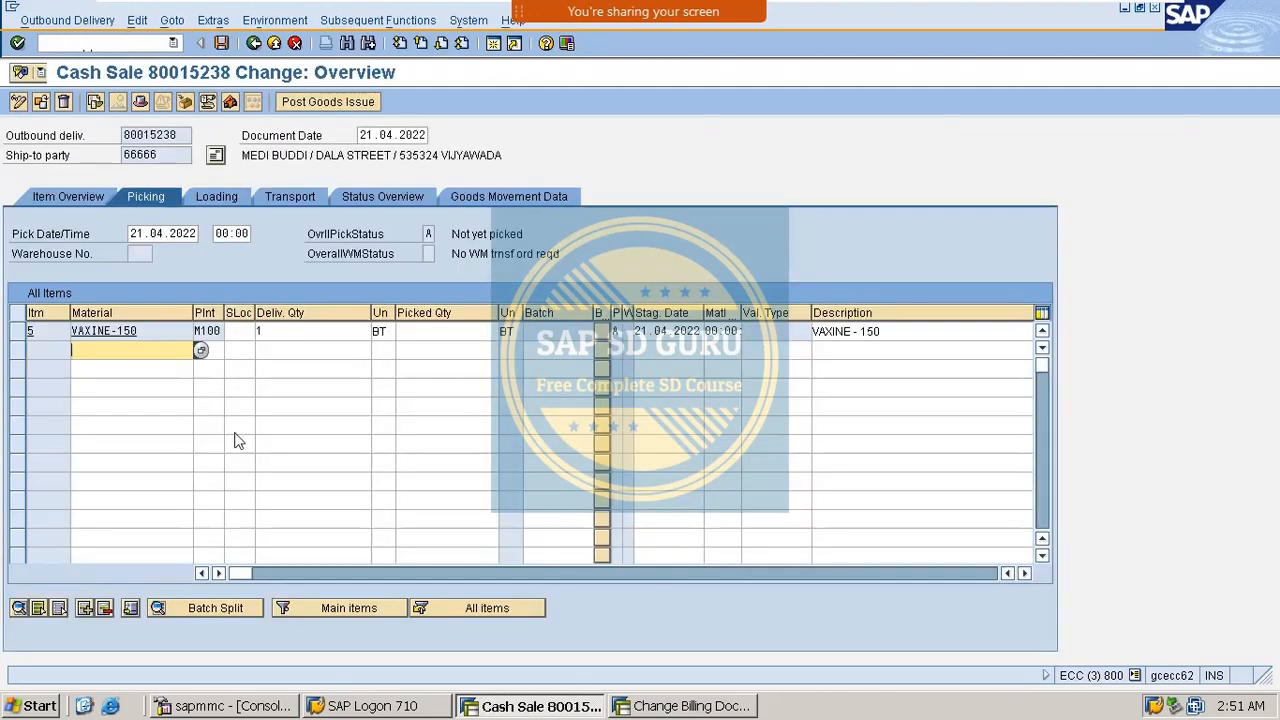
Pick 1 unit of VAXINE-150 from storage location M103 and post goods issue.
{"action": "left_click", "coordinate": [239, 330]}
{"action": "type", "text": "m"}
{"action": "key", "text": "Down"}
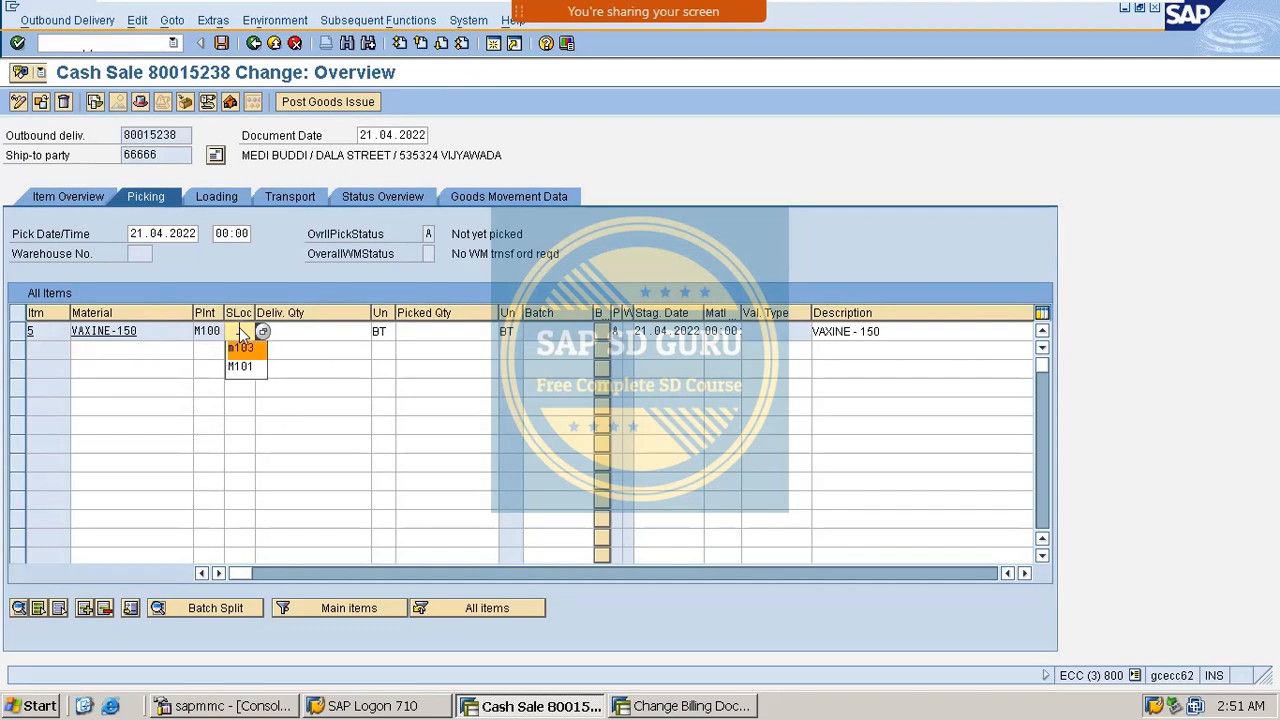
{"action": "key", "text": "Tab"}
{"action": "key", "text": "Tab"}
{"action": "type", "text": "1"}
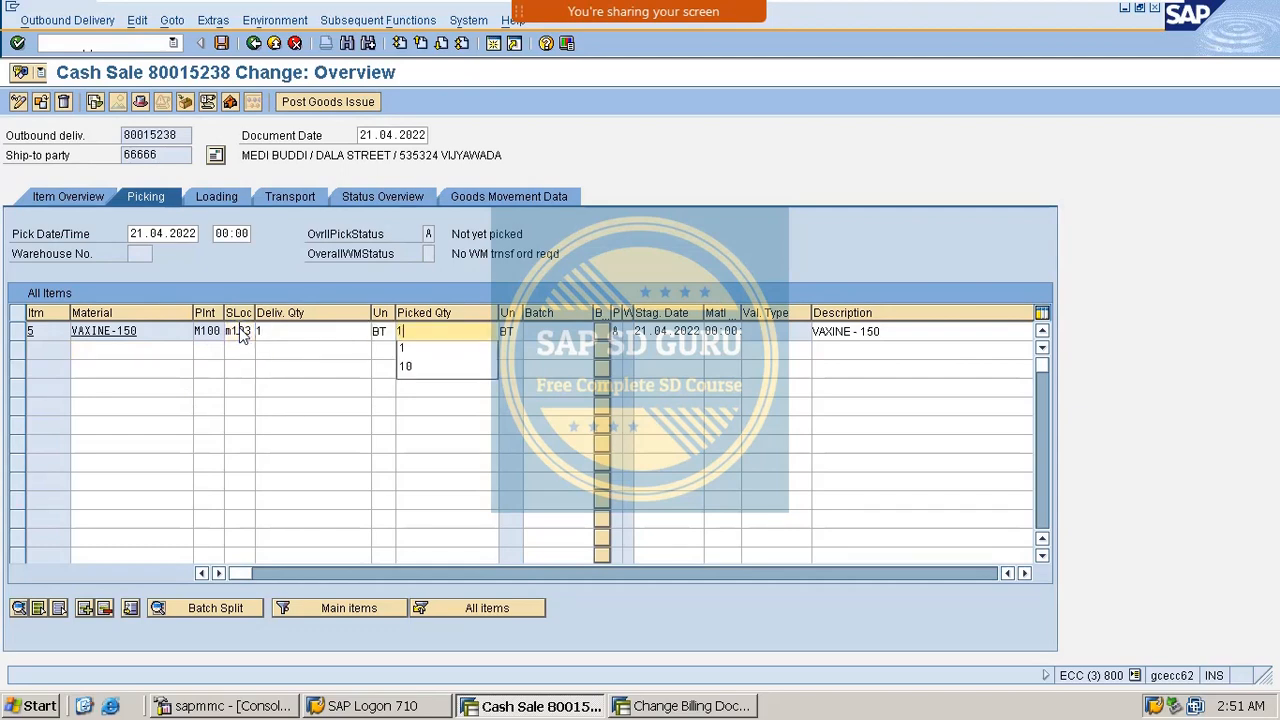
{"action": "key", "text": "Return"}
{"action": "left_click", "coordinate": [325, 104]}
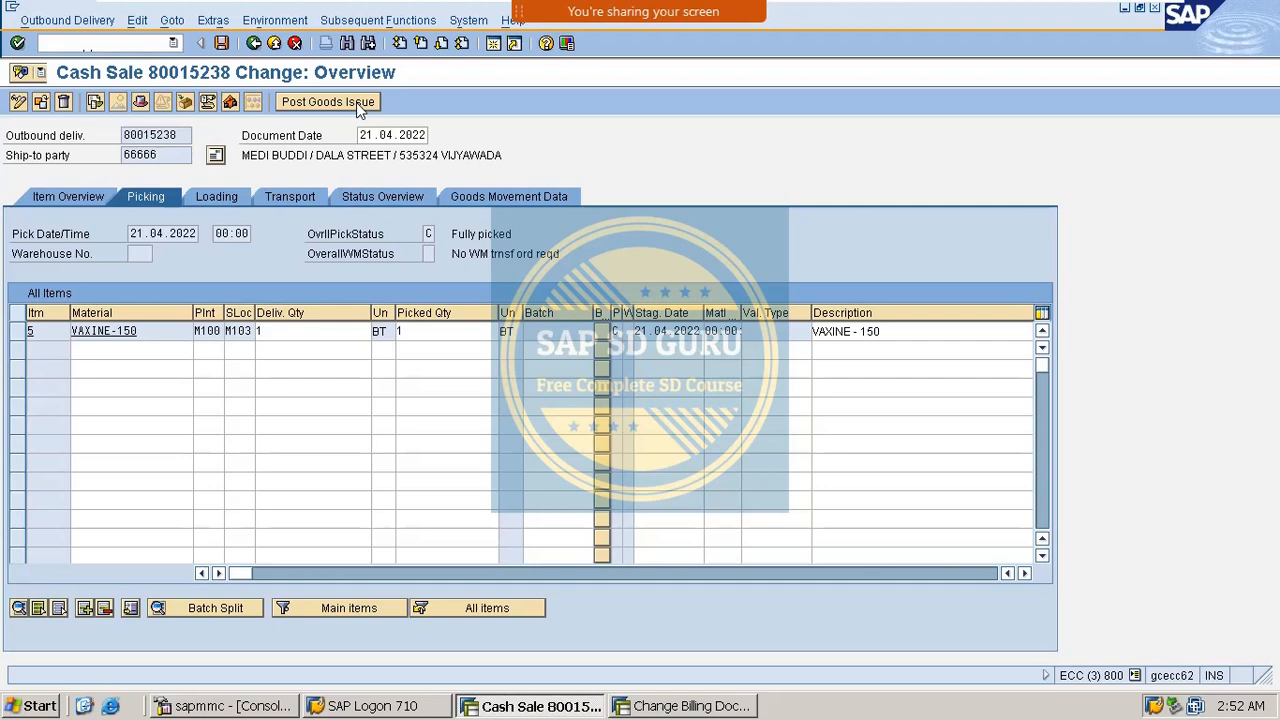
{"action": "left_click", "coordinate": [330, 102]}
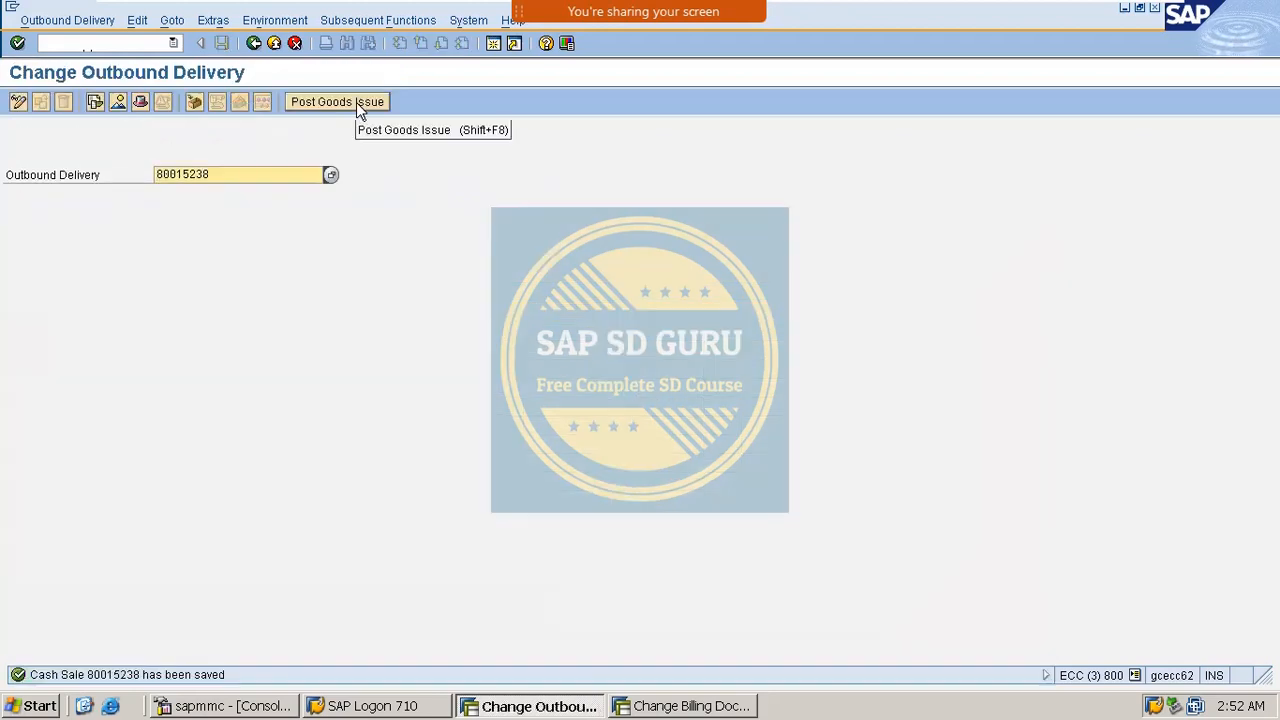
Bill delivery 80015238 with /NVF01 and save Cash Sale billing document 90036299.
{"action": "left_click", "coordinate": [147, 46]}
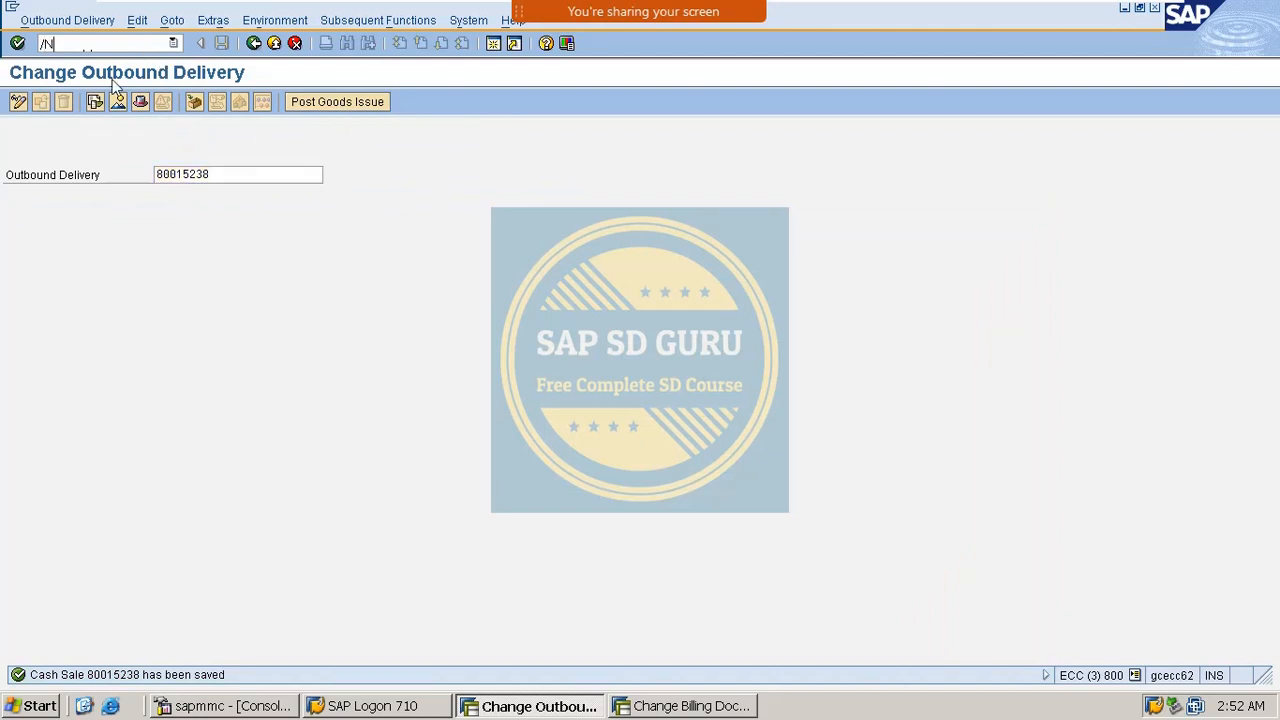
{"action": "type", "text": "/NVF01"}
{"action": "key", "text": "Return"}
{"action": "key", "text": "Return"}
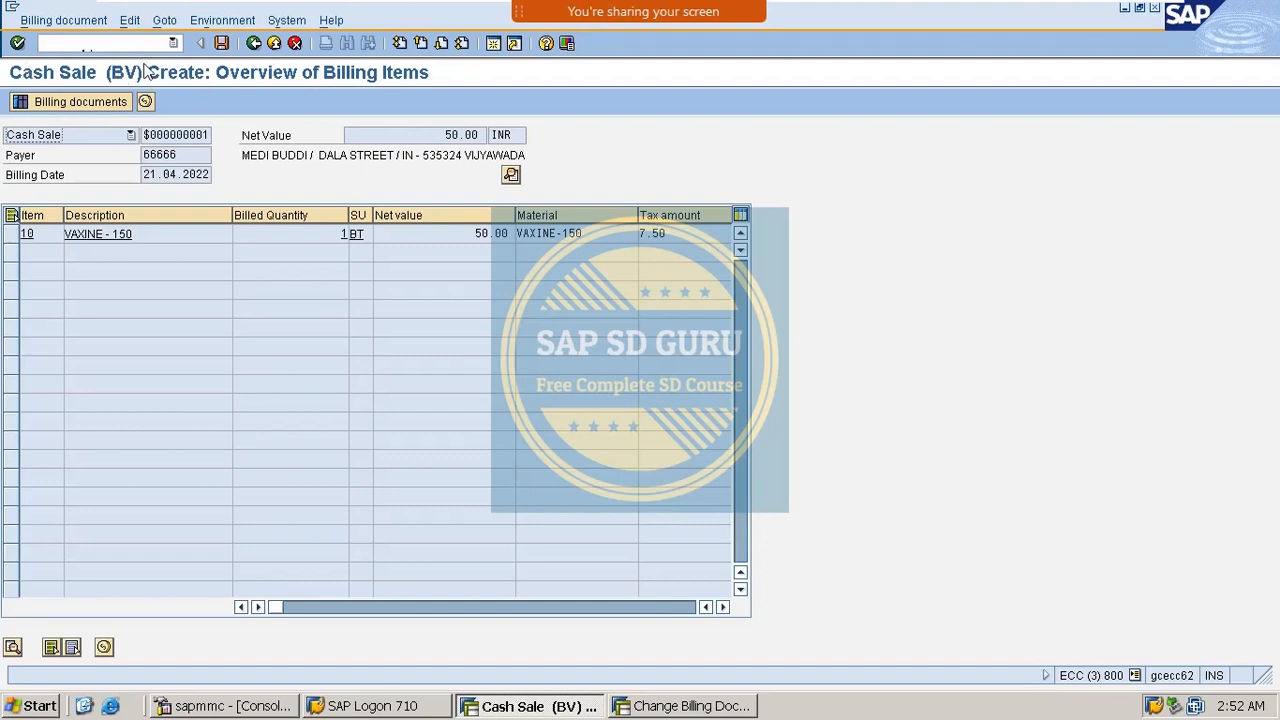
{"action": "left_click", "coordinate": [222, 43]}
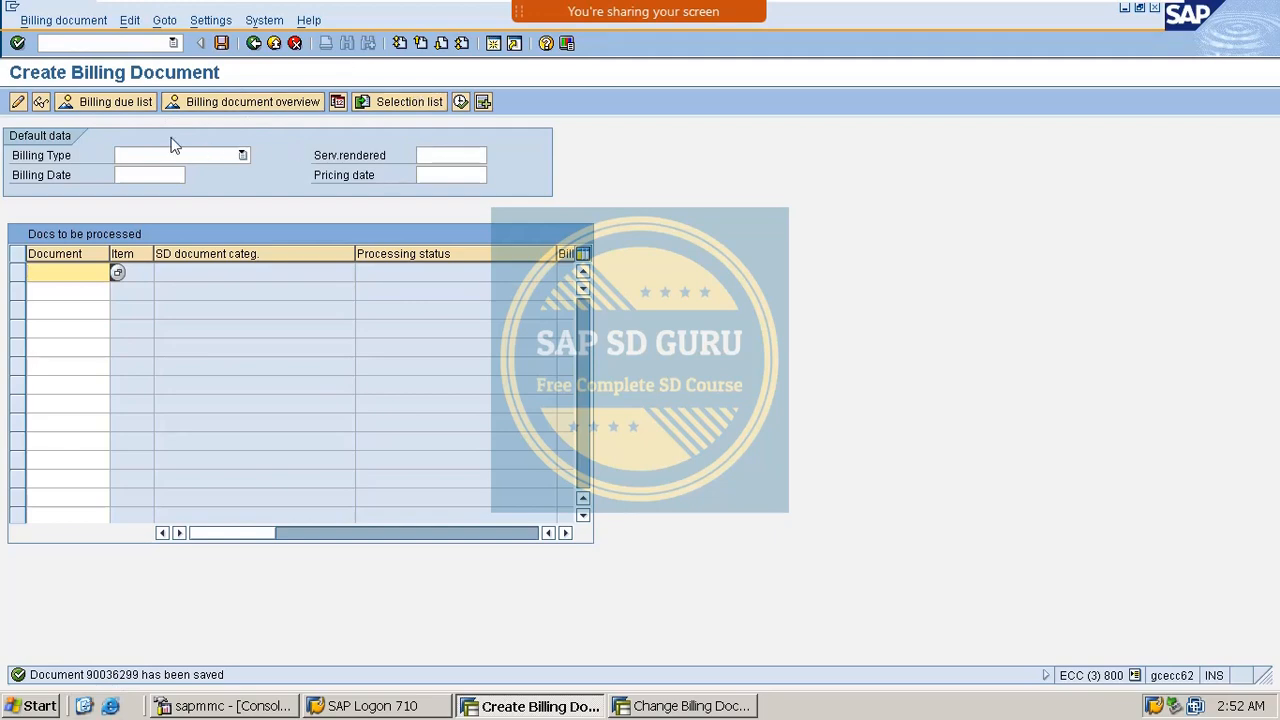
Display billing 90036299 in VF02 and check accounting document 10020 debiting 57.50 INR to 175000.
{"action": "left_click", "coordinate": [131, 43]}
{"action": "type", "text": "/"}
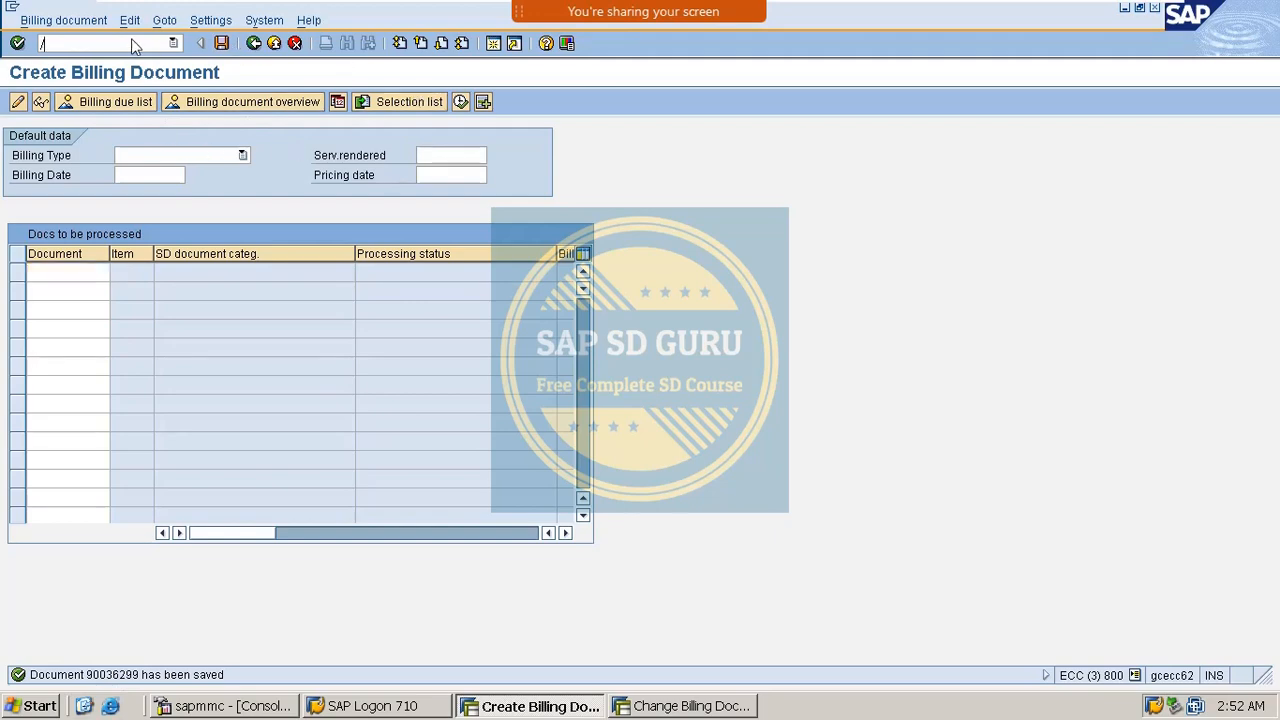
{"action": "type", "text": "nvf02"}
{"action": "key", "text": "Return"}
{"action": "key", "text": "Return"}
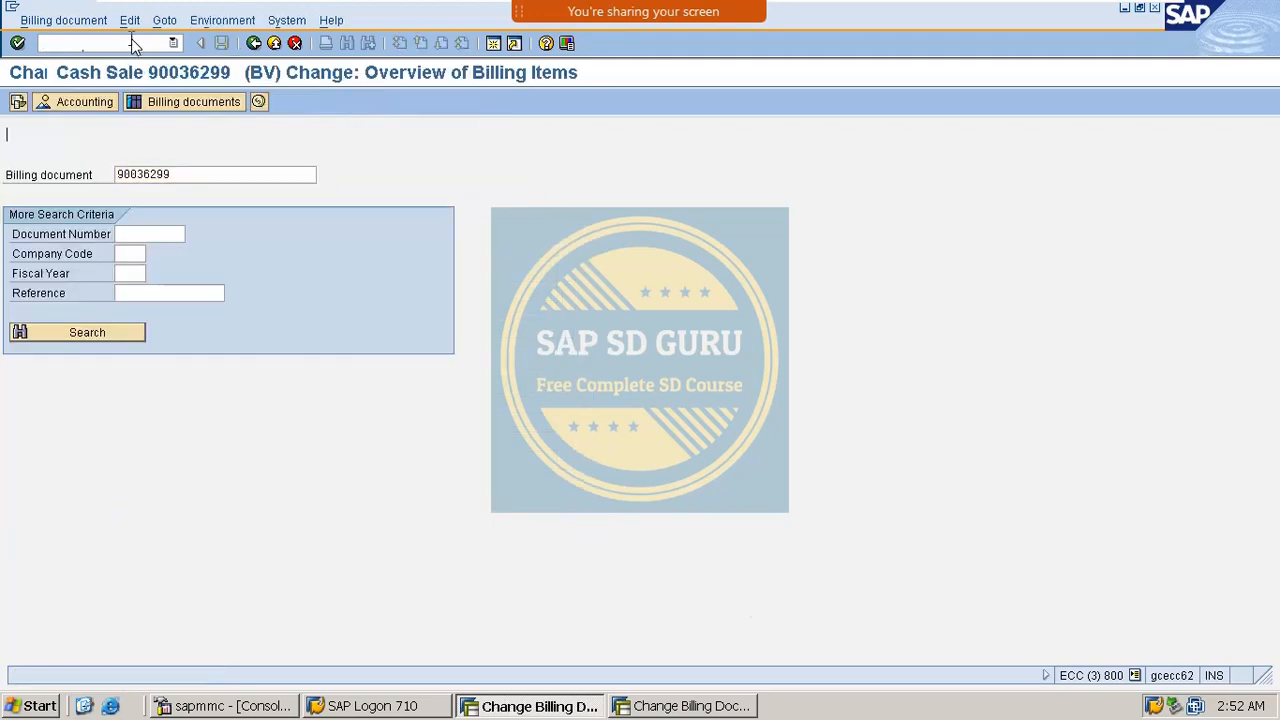
{"action": "left_click", "coordinate": [86, 102]}
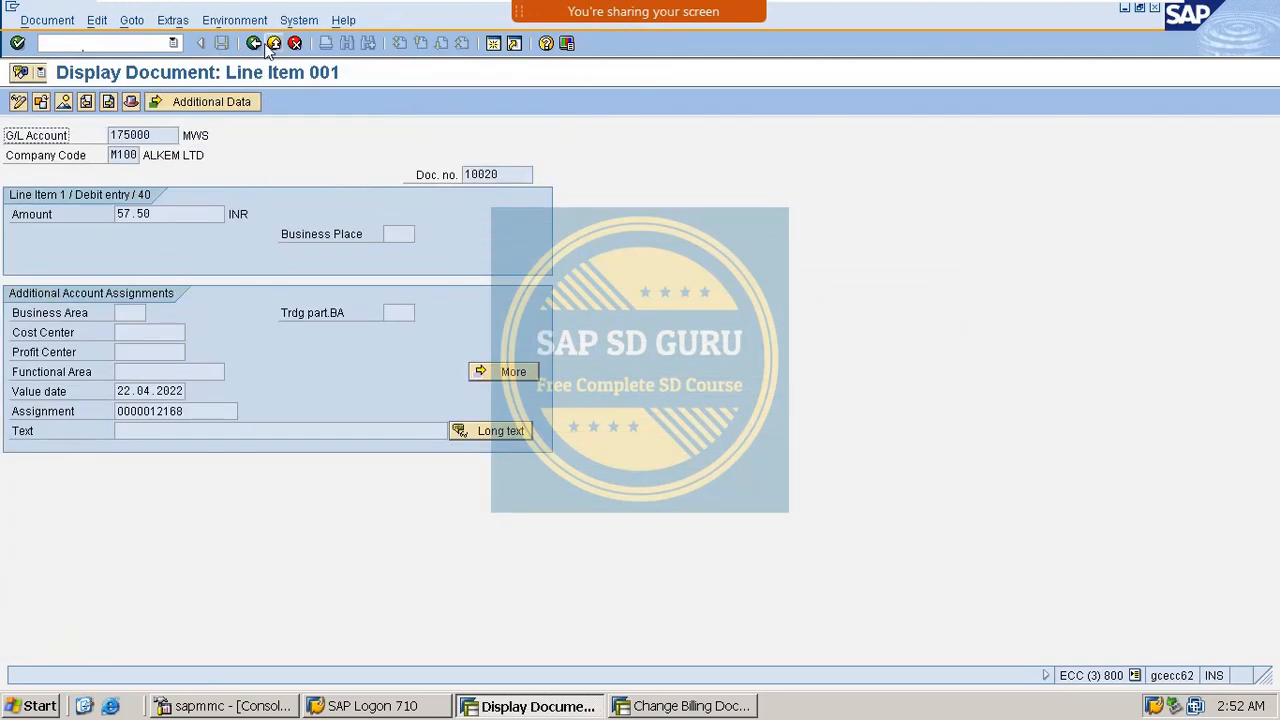
{"action": "left_click", "coordinate": [268, 48]}
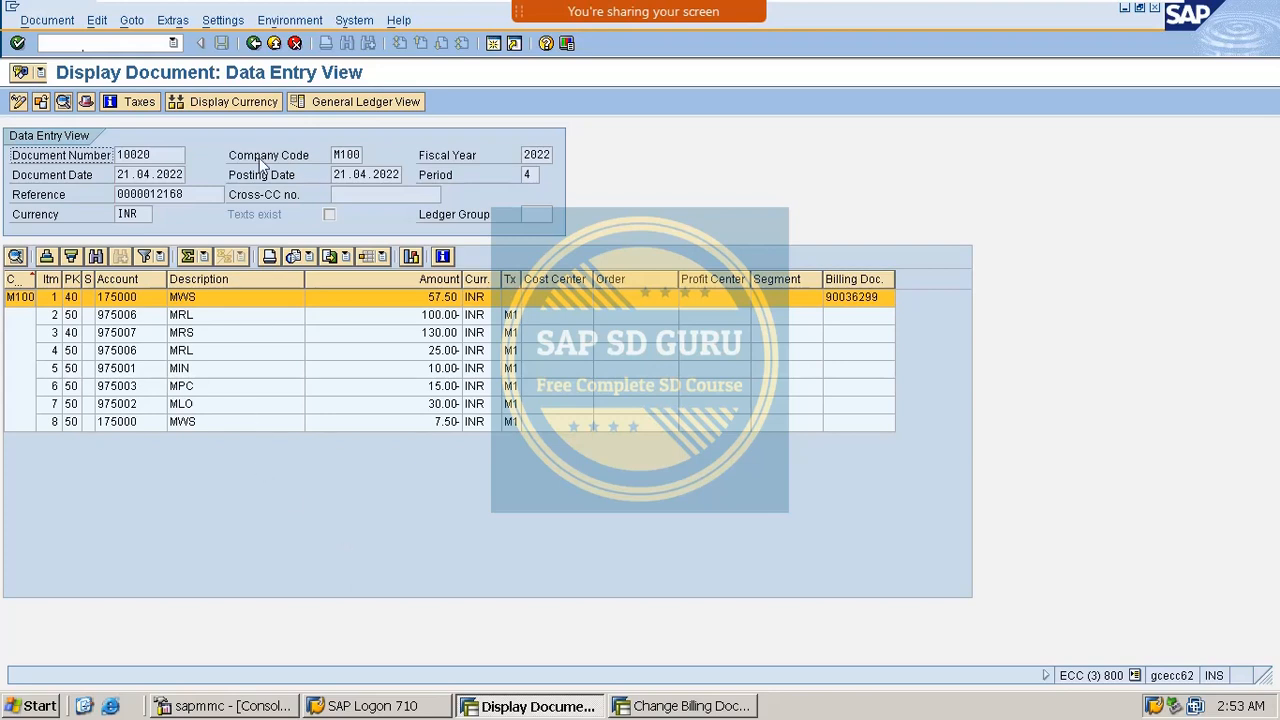
{"action": "left_click", "coordinate": [254, 43]}
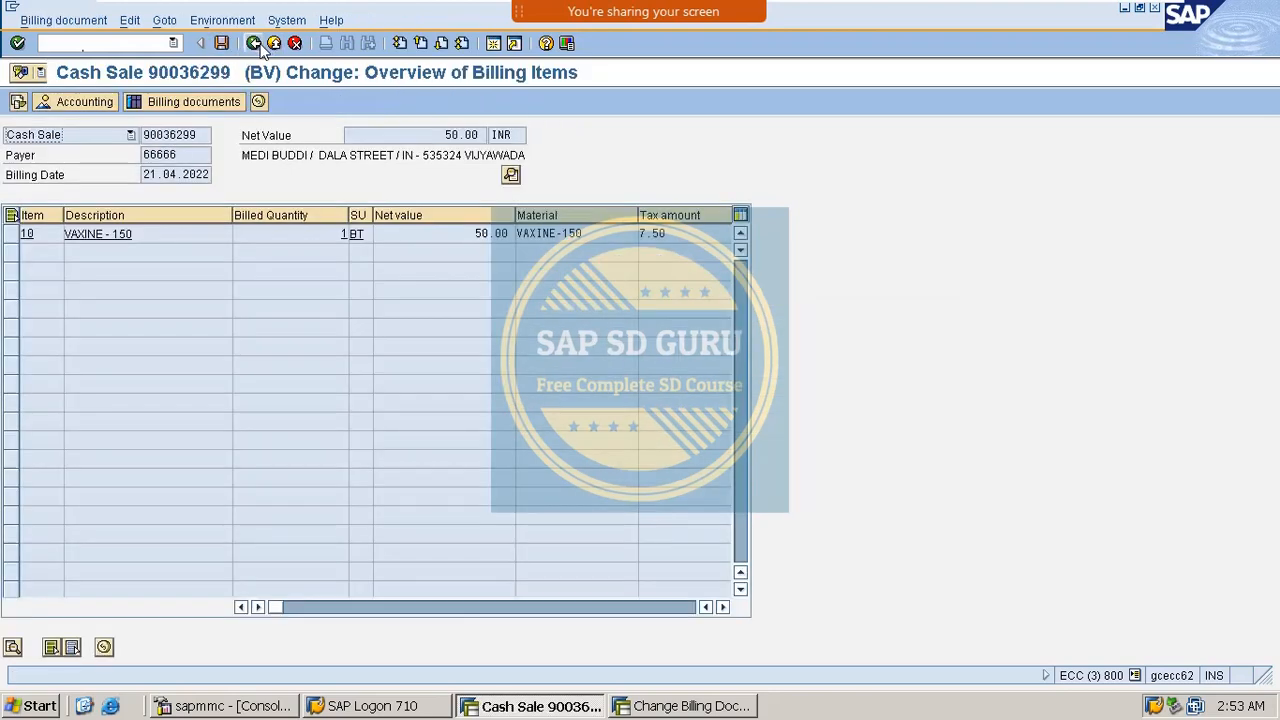
{"action": "left_click", "coordinate": [256, 44]}
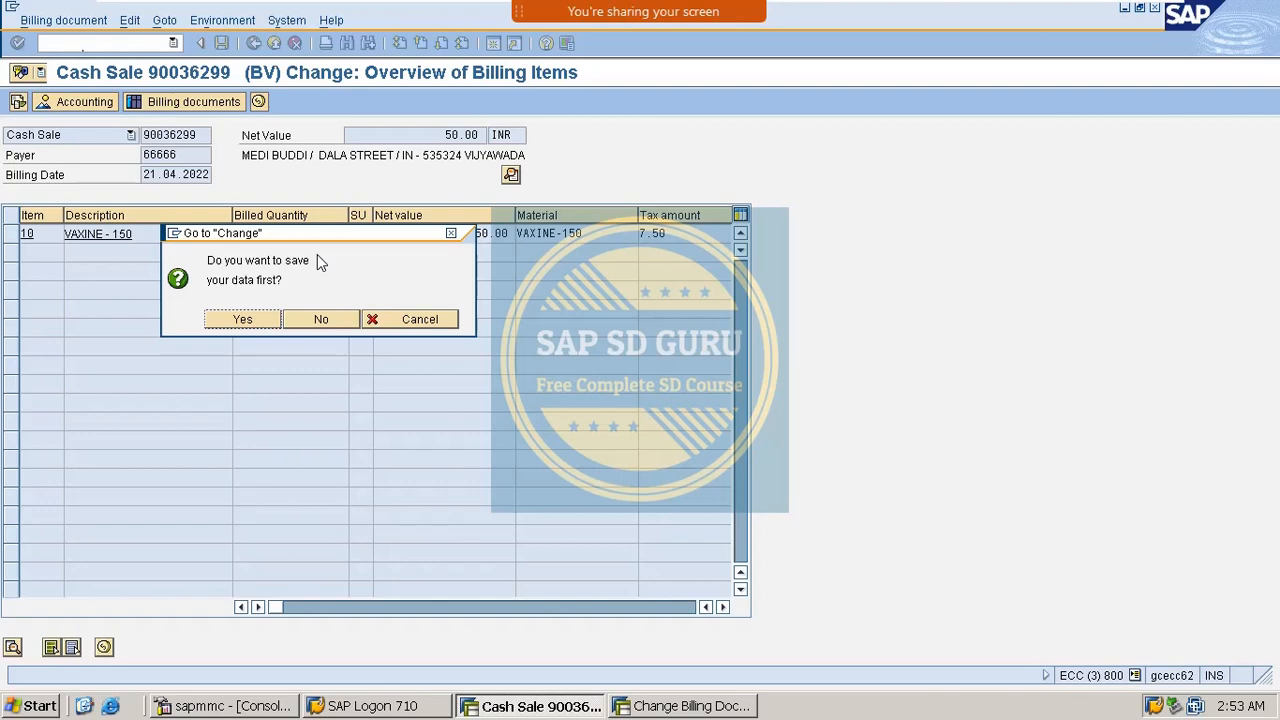
{"action": "left_click_drag", "start_coordinate": [432, 233], "coordinate": [906, 147]}
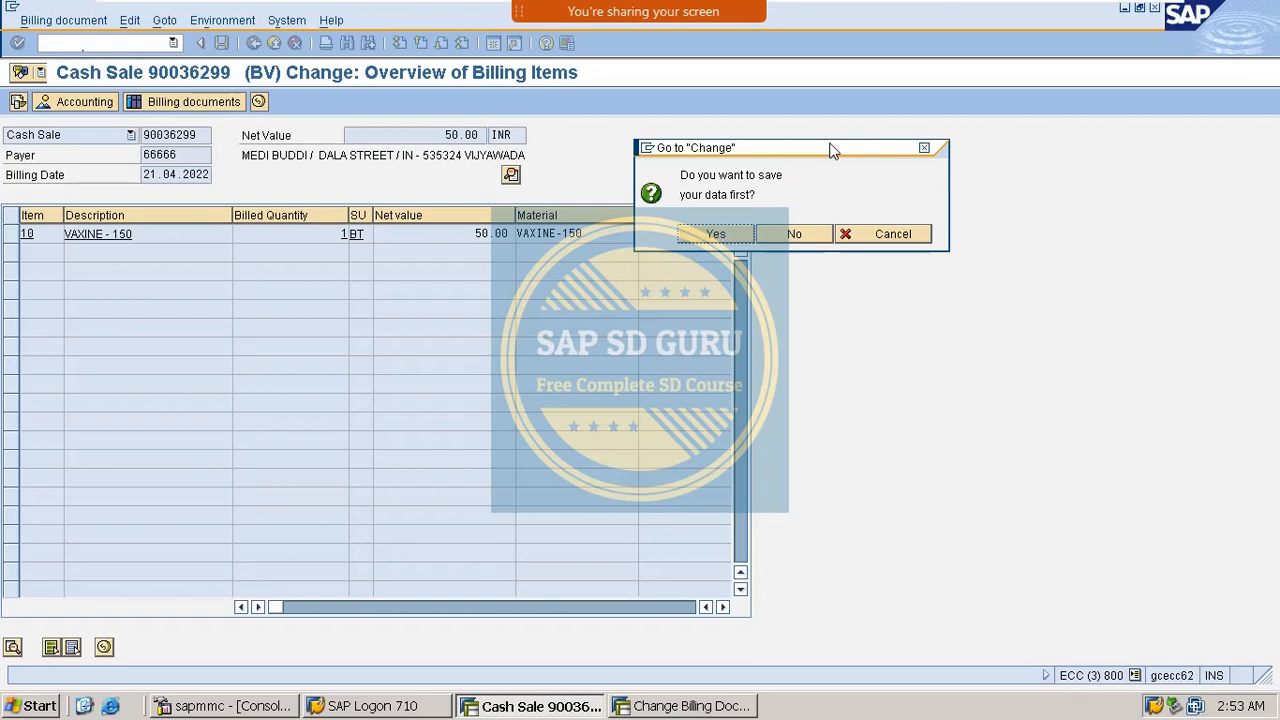
{"action": "left_click", "coordinate": [923, 150]}
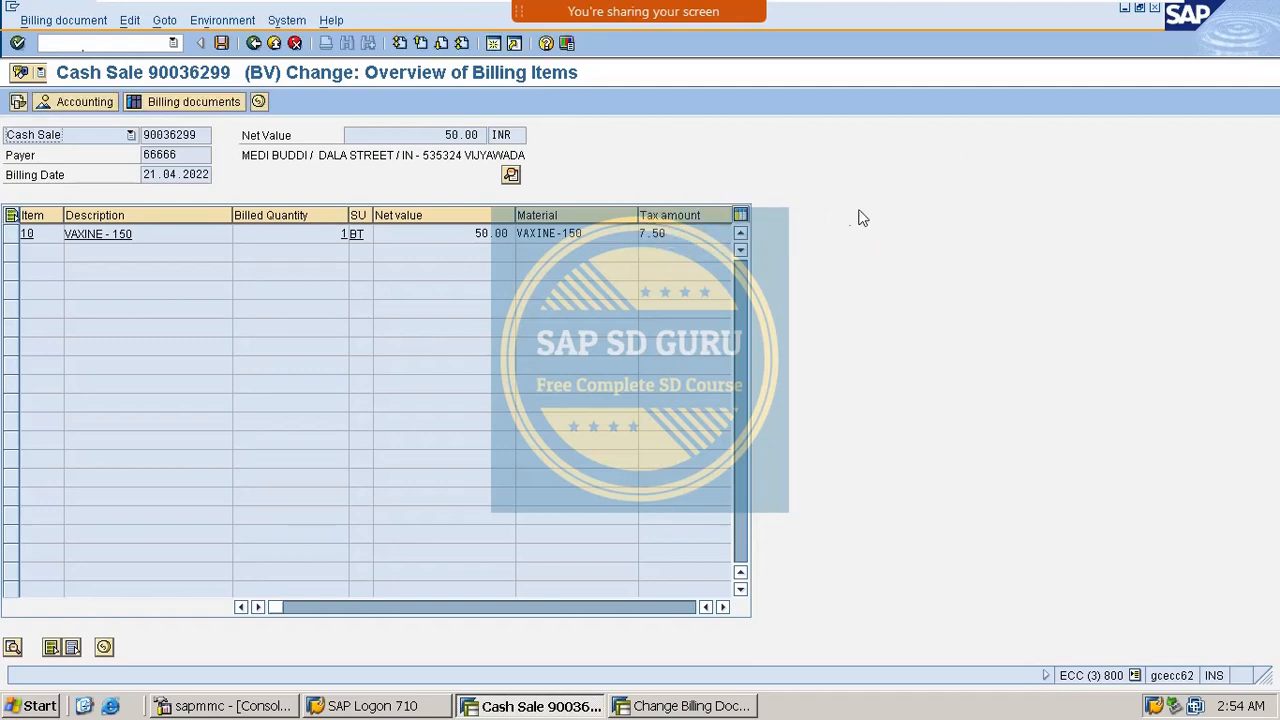
{"action": "left_click", "coordinate": [95, 20]}
{"action": "left_click", "coordinate": [630, 95]}
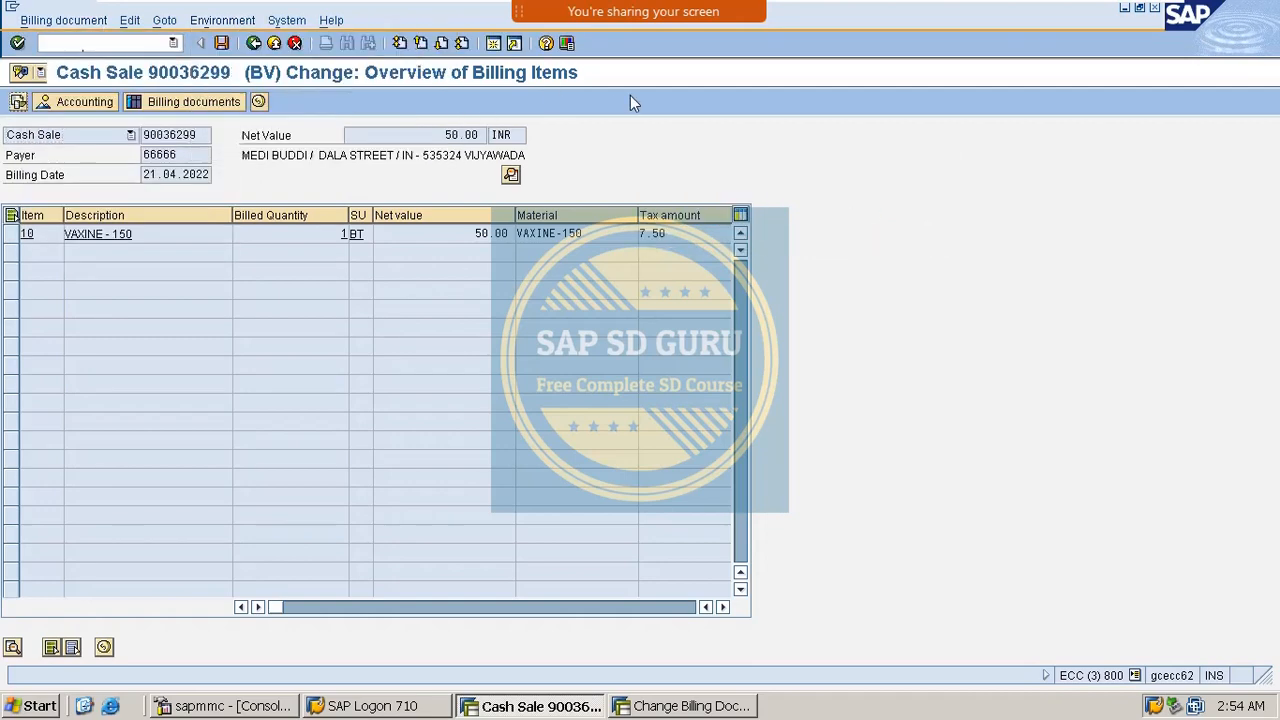
{"action": "left_click", "coordinate": [80, 41]}
{"action": "type", "text": "/NVKOA"}
Inspect table 501's G/L accounts, including account key EVV, then go back to SAP Easy Access.
{"action": "key", "text": "Return"}
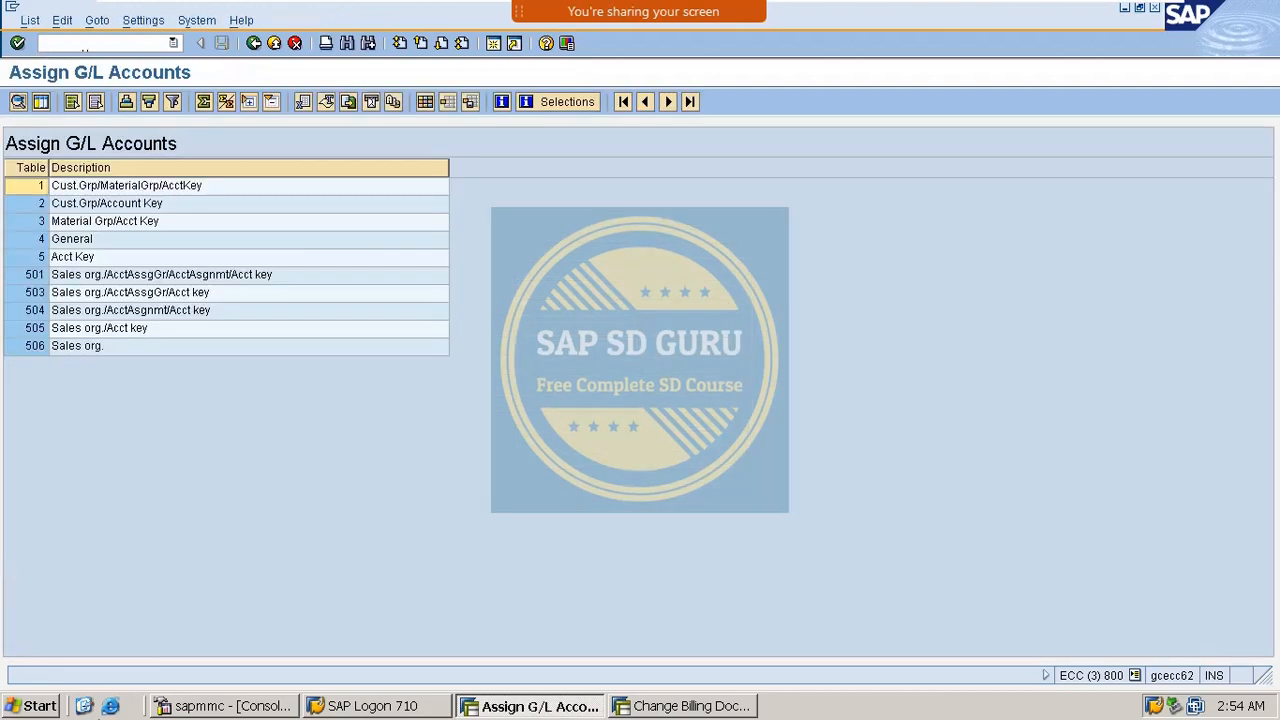
{"action": "left_click", "coordinate": [263, 279]}
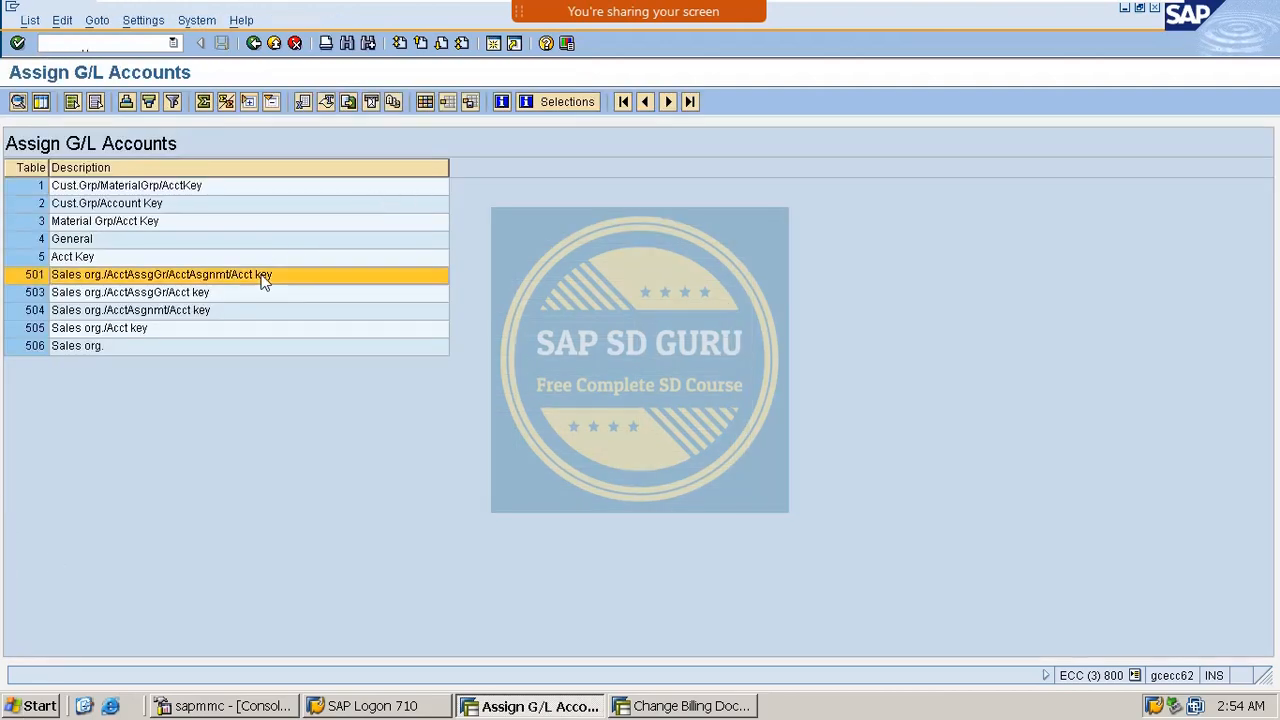
{"action": "double_click", "coordinate": [263, 279]}
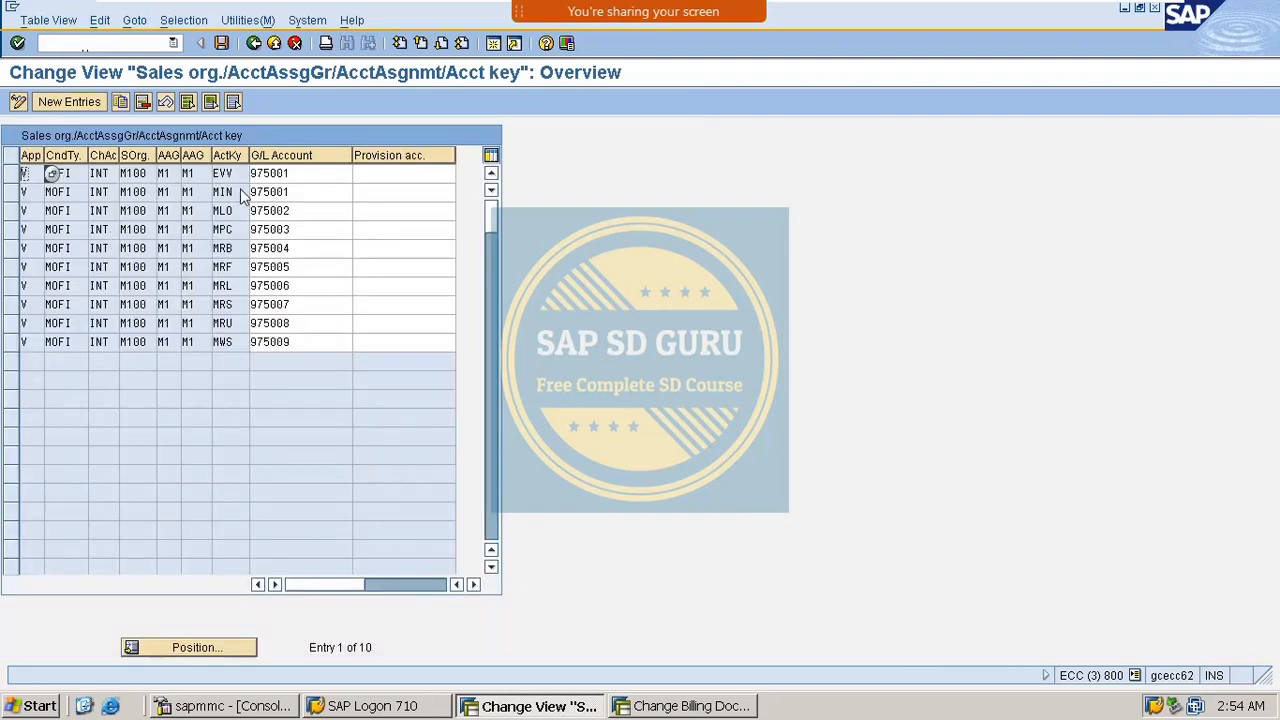
{"action": "double_click", "coordinate": [244, 175]}
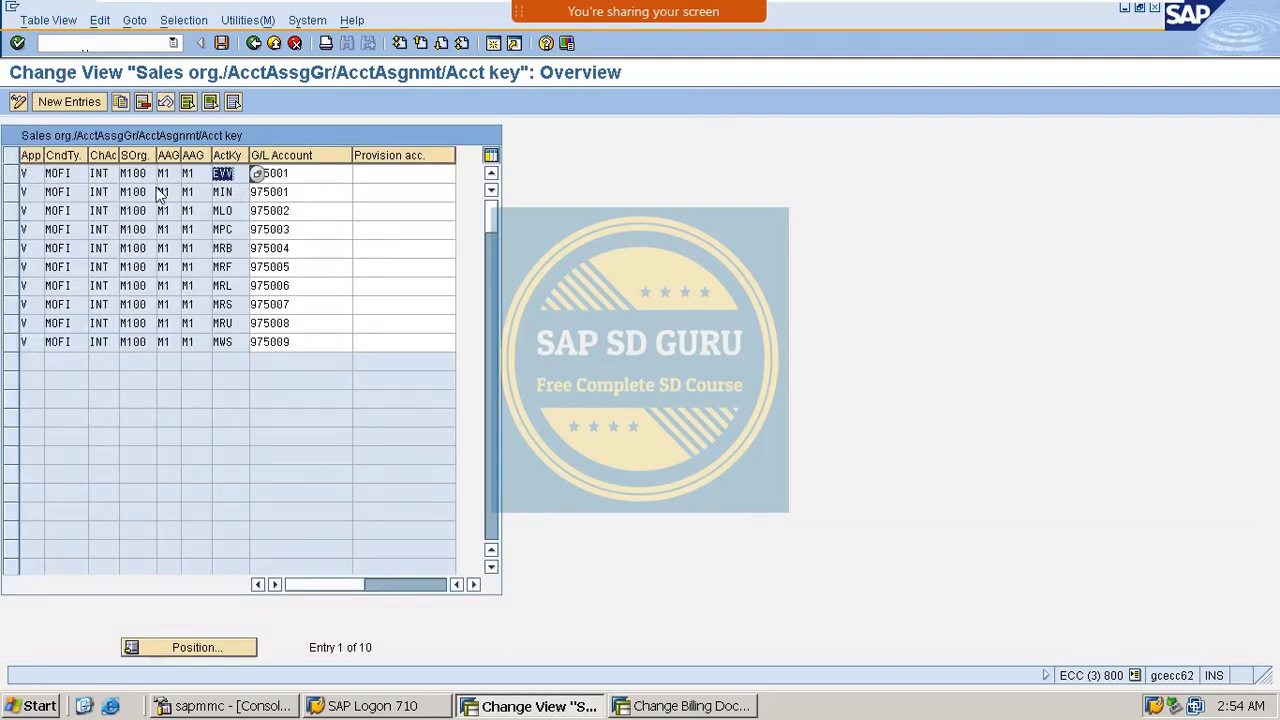
{"action": "left_click", "coordinate": [253, 44]}
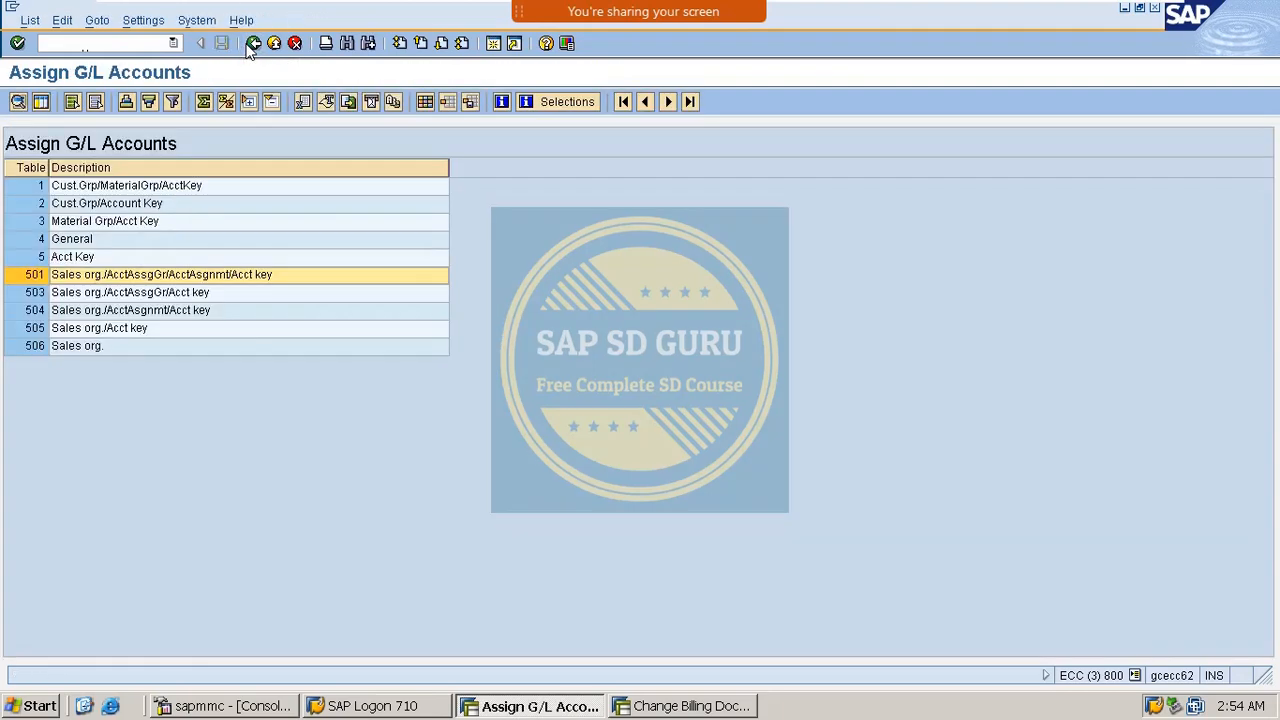
{"action": "left_click", "coordinate": [253, 44]}
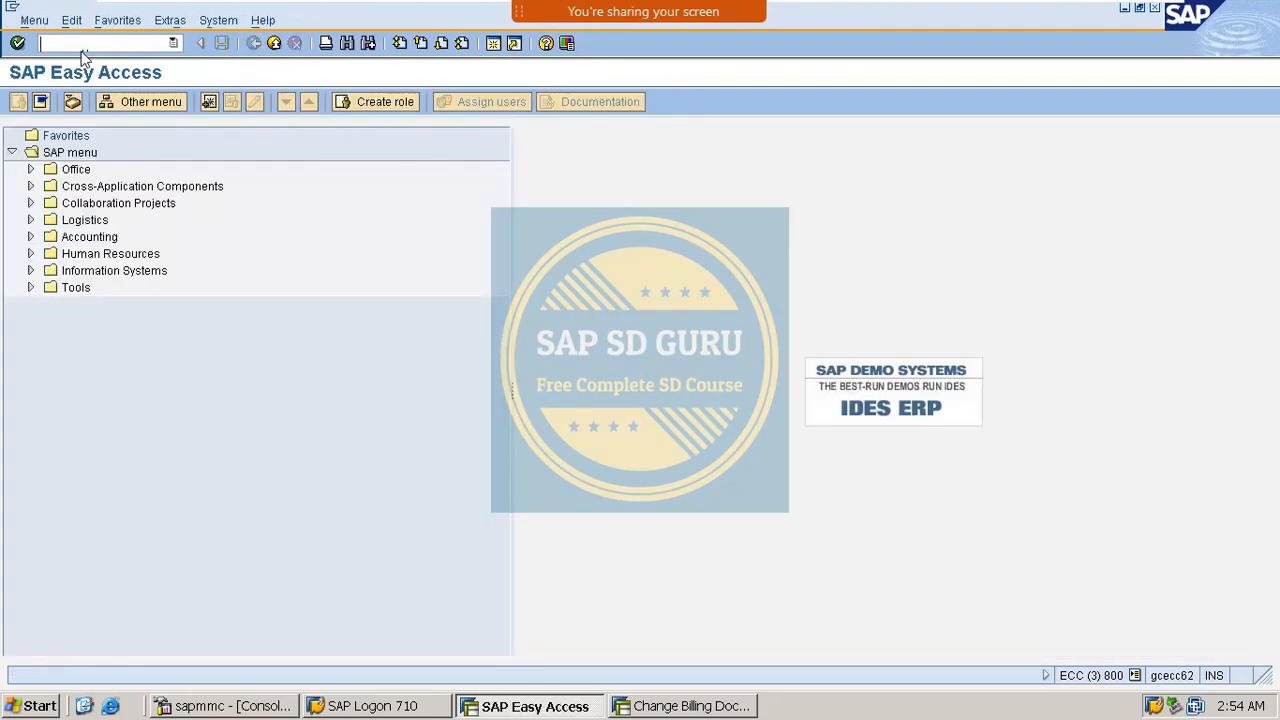
{"action": "type", "text": "/N"}
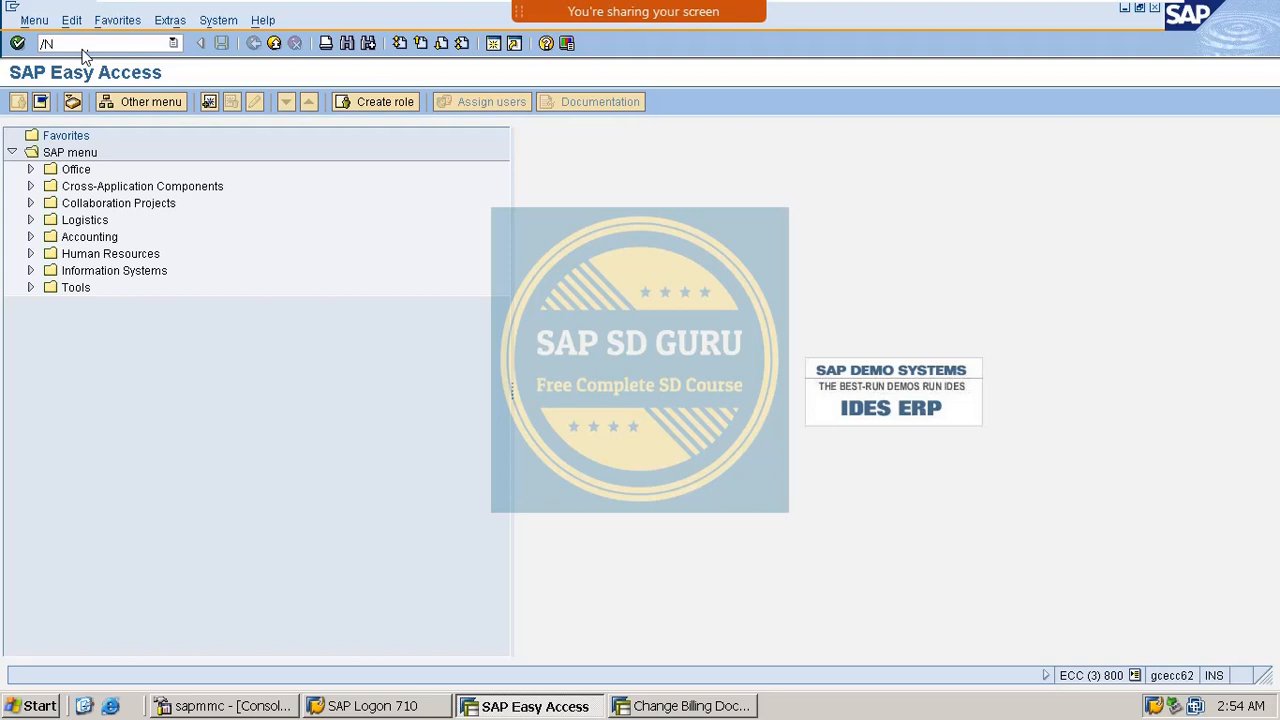